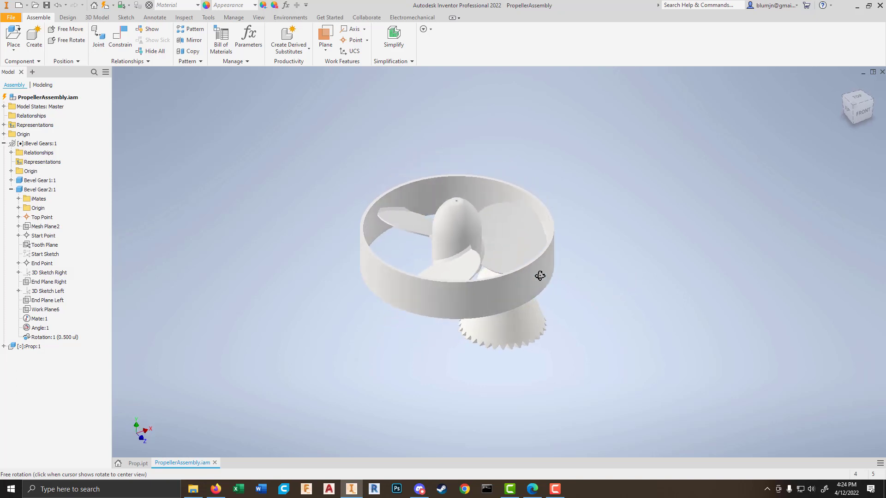
key(Escape)
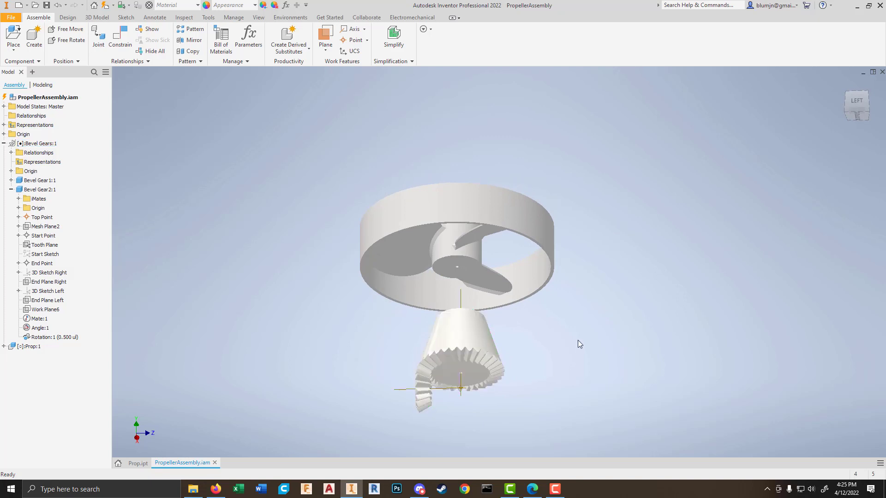
middle_drag(580, 345, 548, 303)
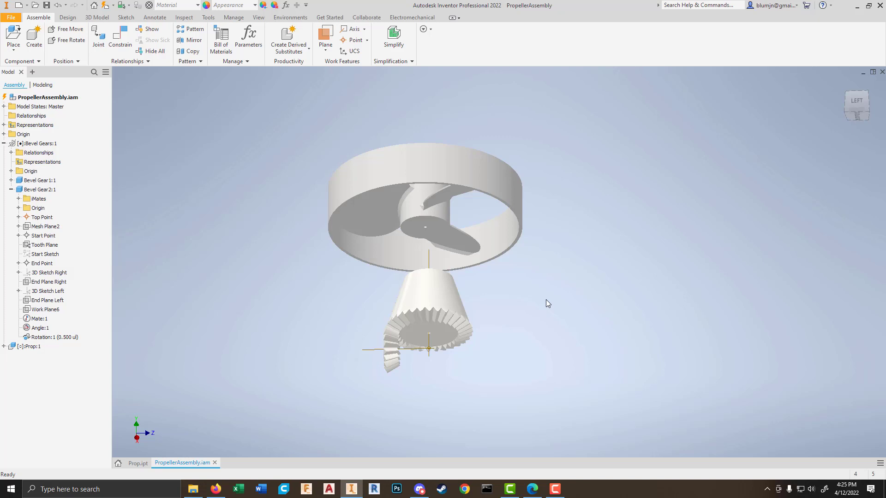
shift+middle_drag(597, 276, 573, 325)
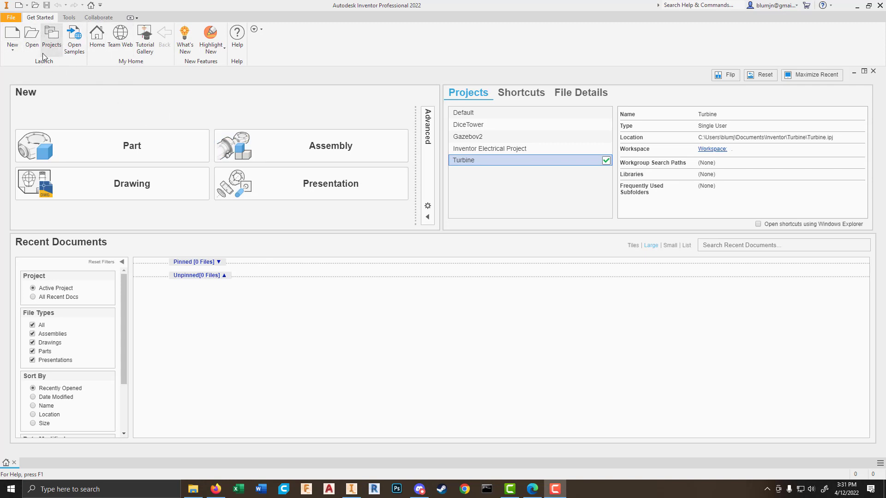
click(55, 42)
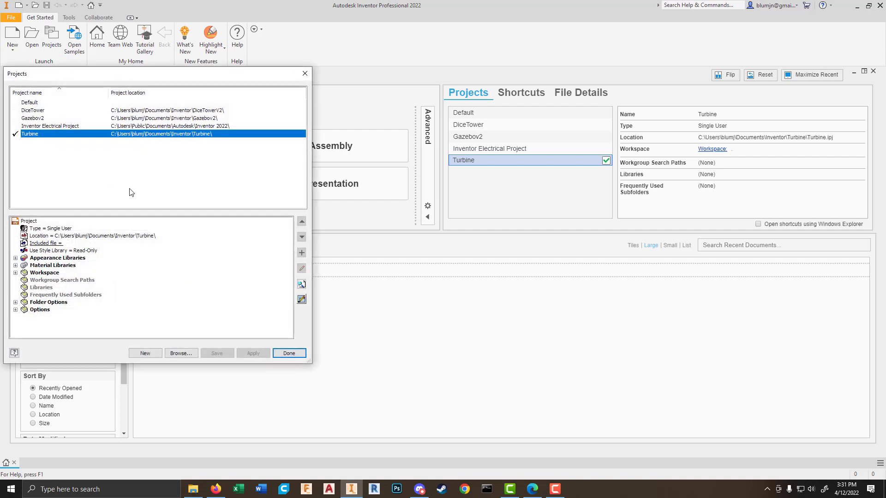
click(144, 354)
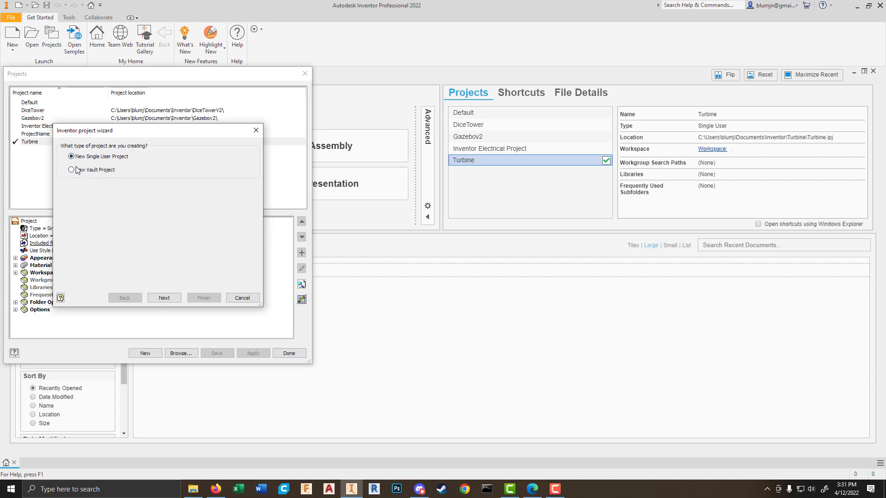
click(164, 298)
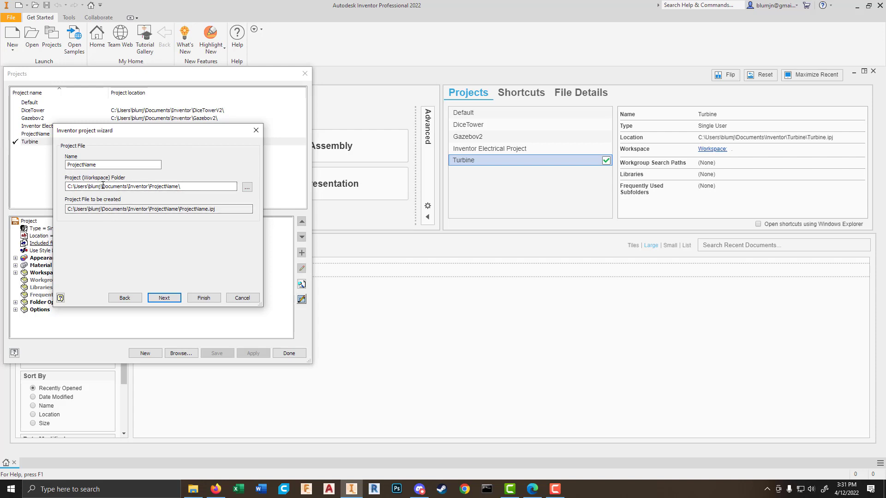
click(247, 188)
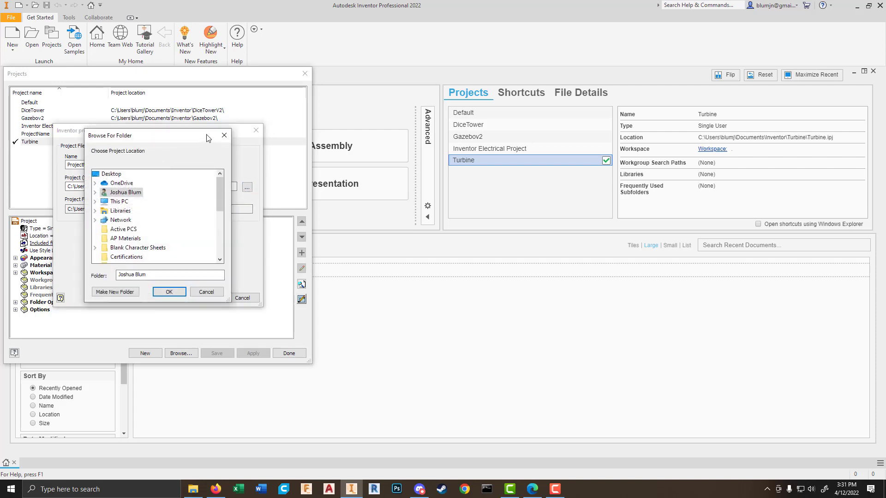
click(224, 135)
drag(144, 165, 57, 166)
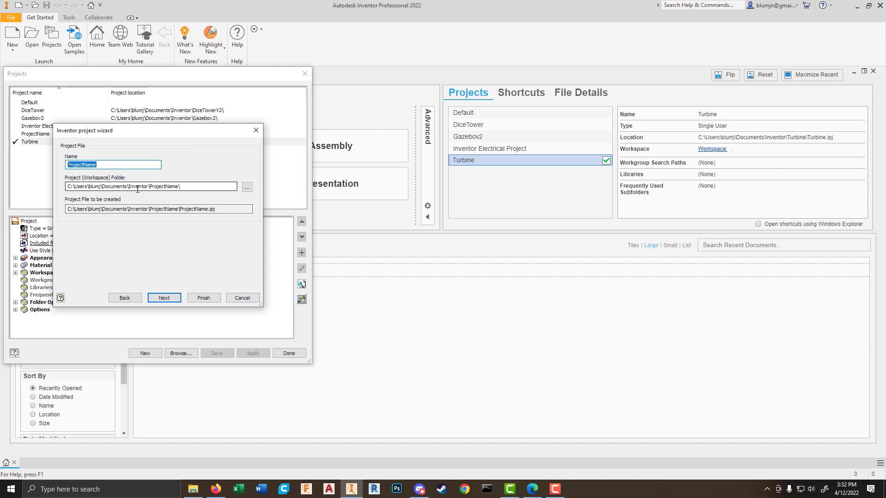
drag(188, 186, 19, 195)
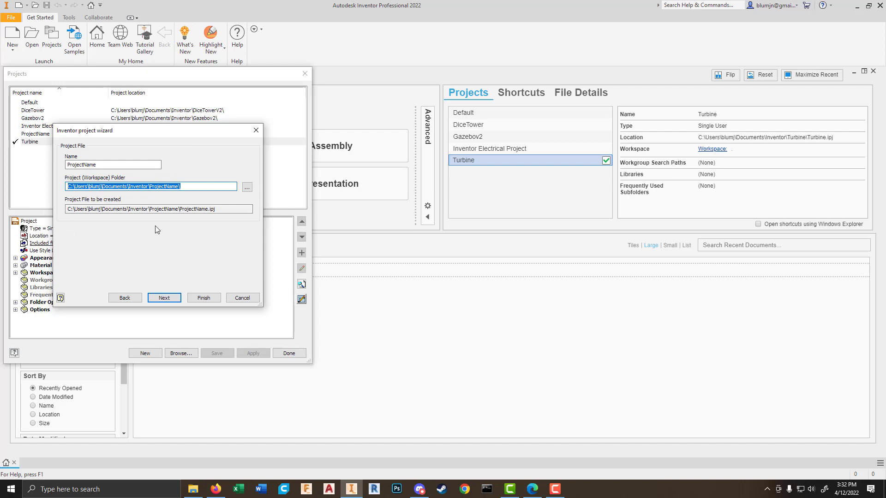
click(242, 298)
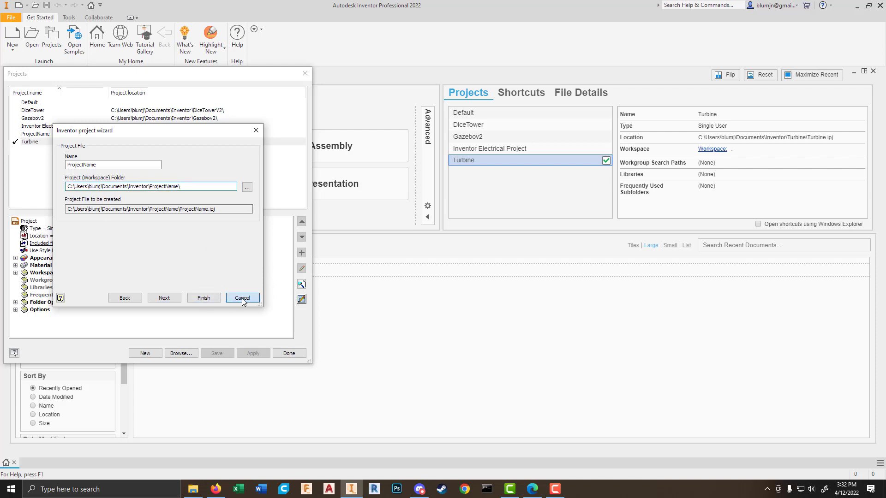
click(304, 73)
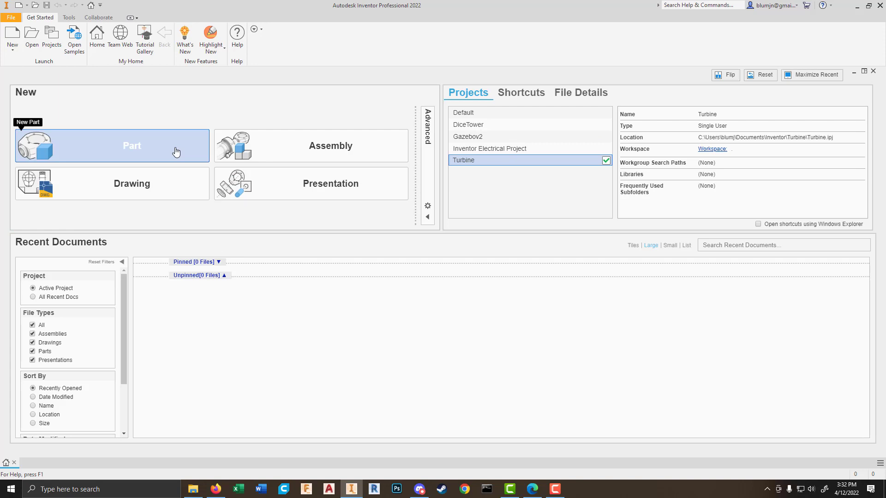
Step: Create a new part file from the metric Standard (mm).ipt template in the Turbine project
click(12, 40)
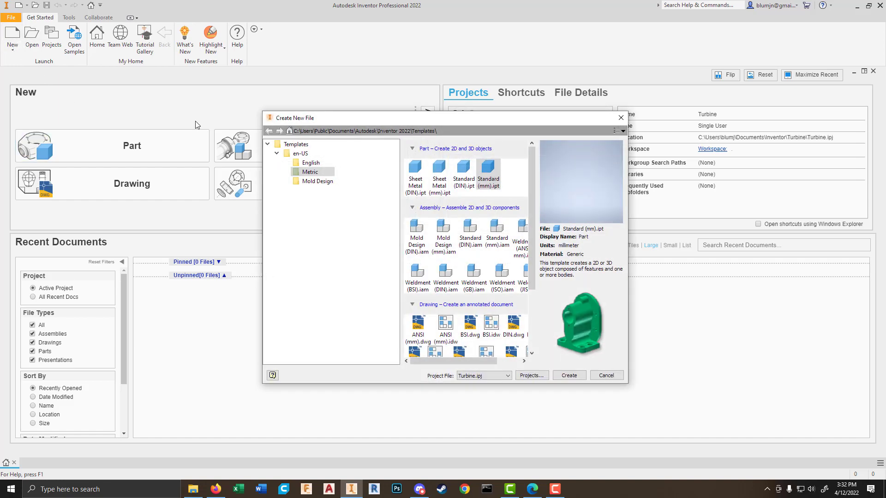
click(309, 166)
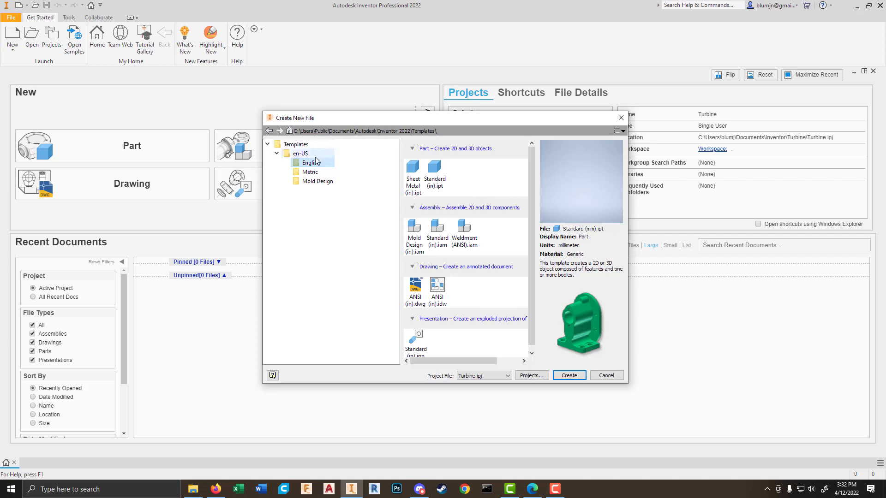
click(308, 172)
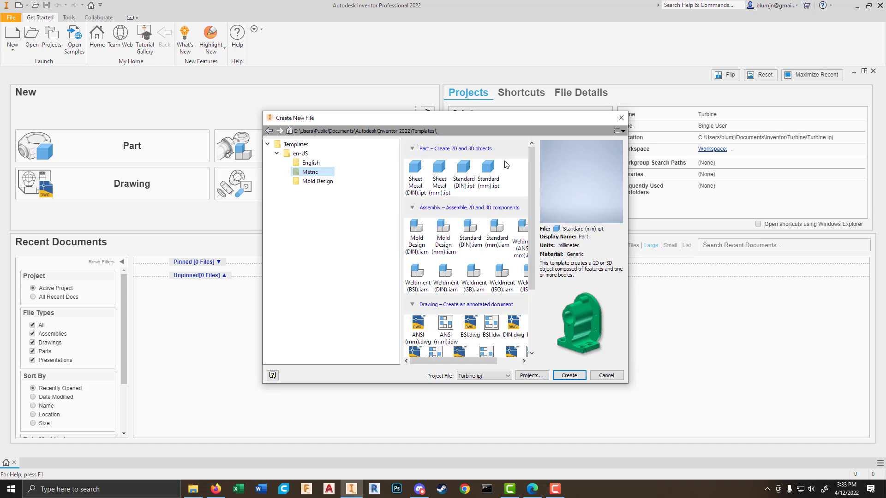
click(491, 172)
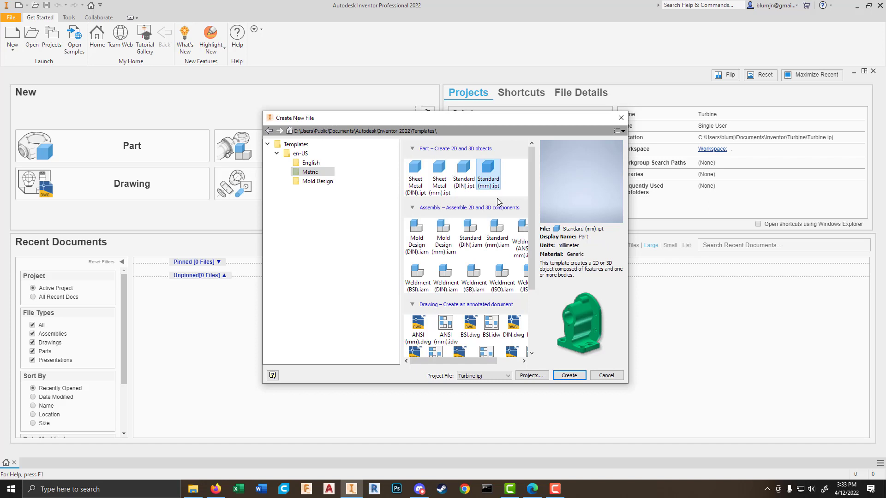
click(570, 376)
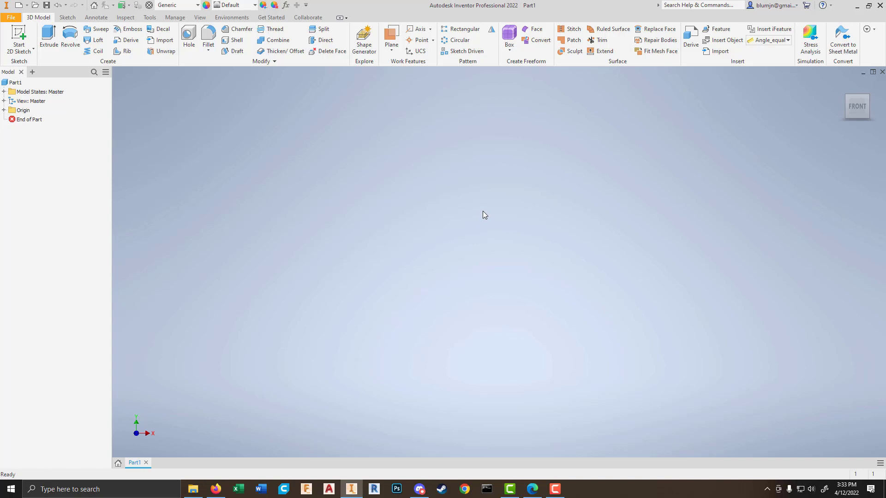
Step: Switch to Edge to examine the propeller reference image, and return to the Inventor part
click(532, 488)
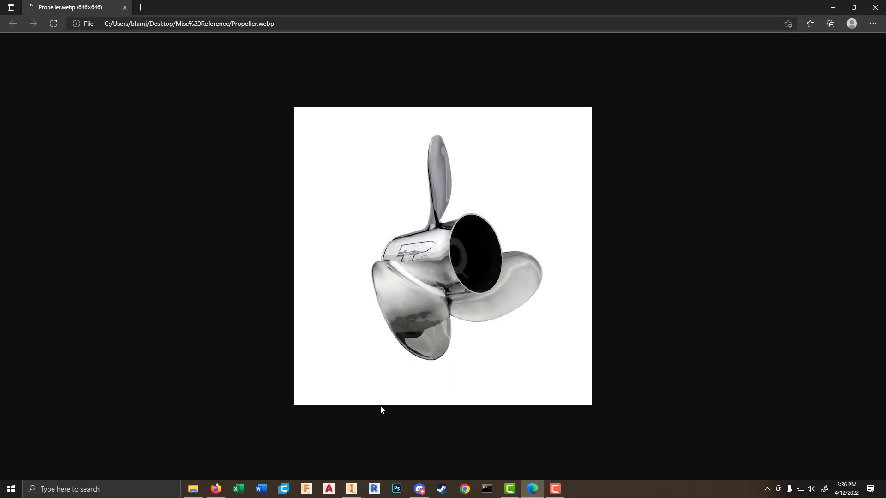
click(351, 489)
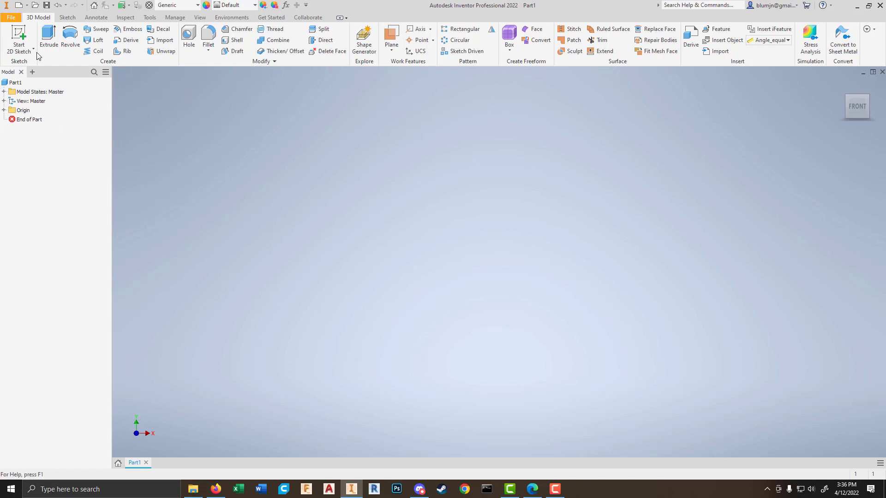
Step: Start a 2D sketch on the XY plane and draw a vertical line about 17.5 mm long passing through the origin
click(19, 36)
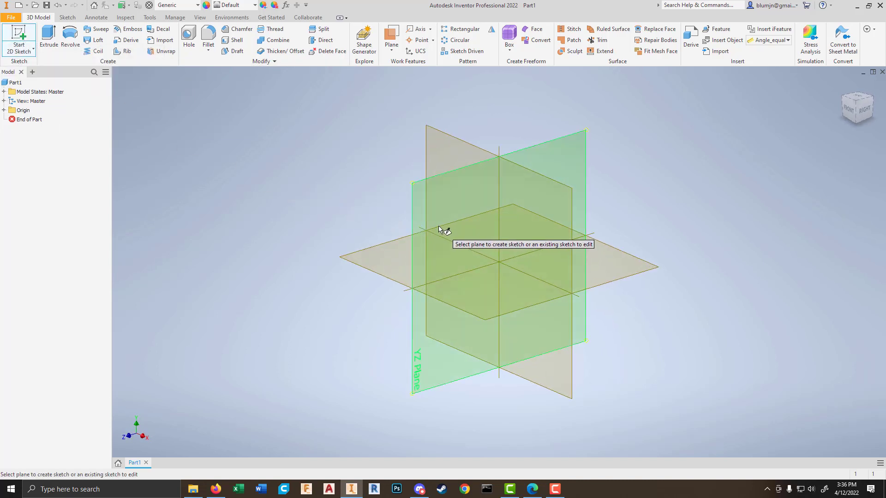
click(438, 149)
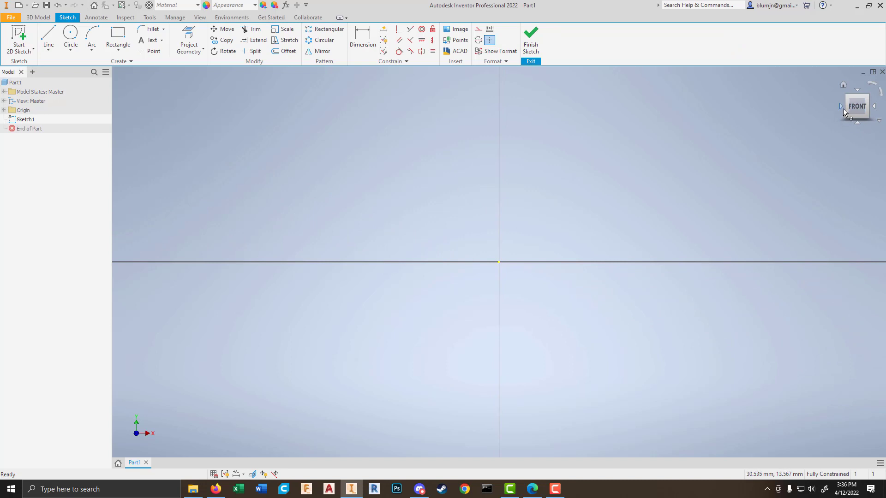
click(48, 34)
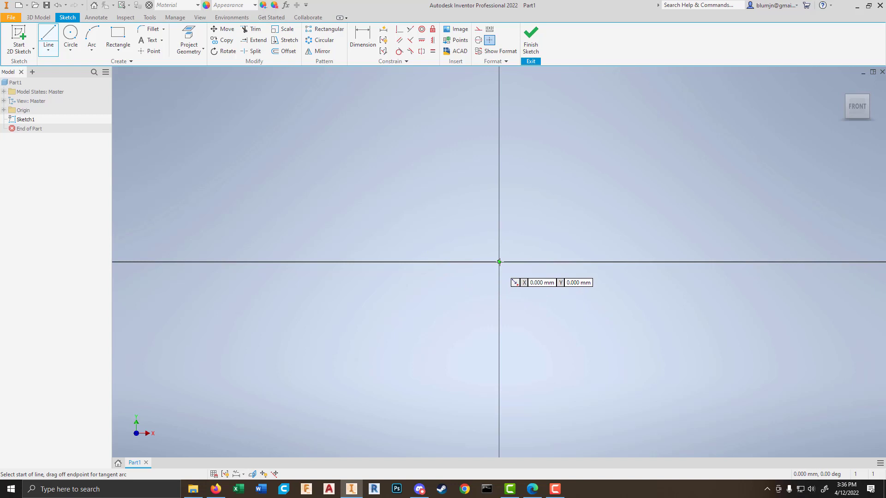
click(499, 156)
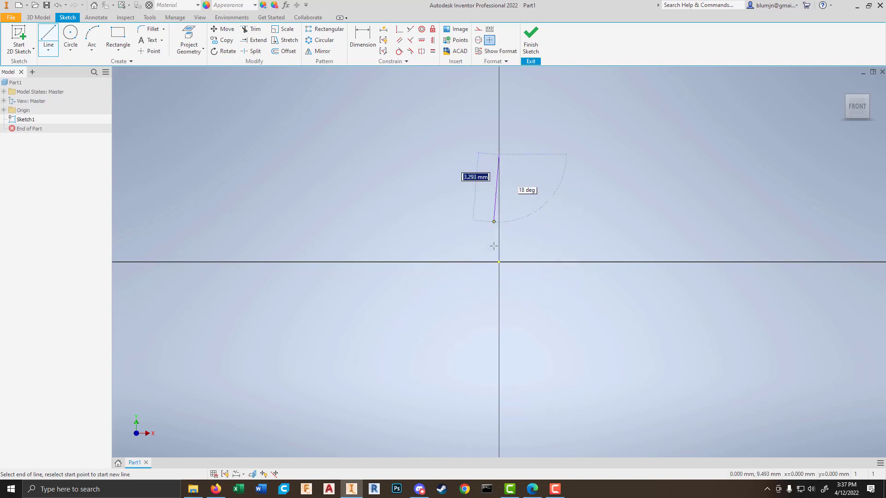
click(507, 352)
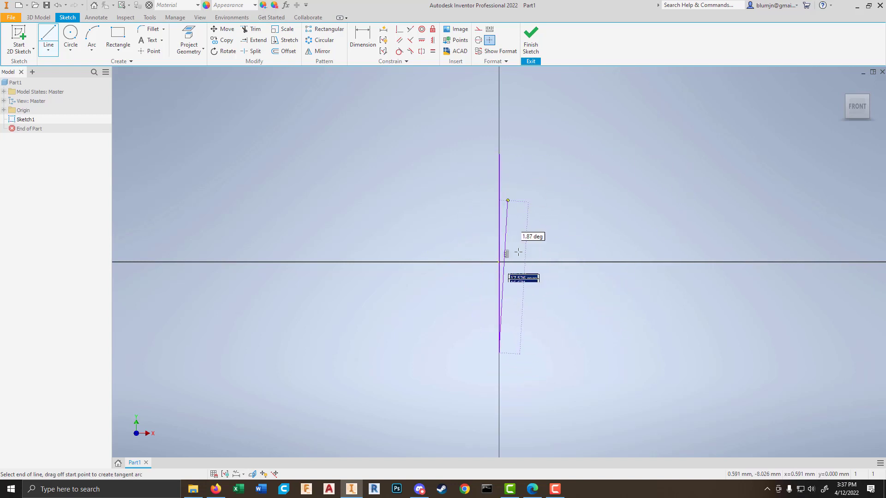
key(Escape)
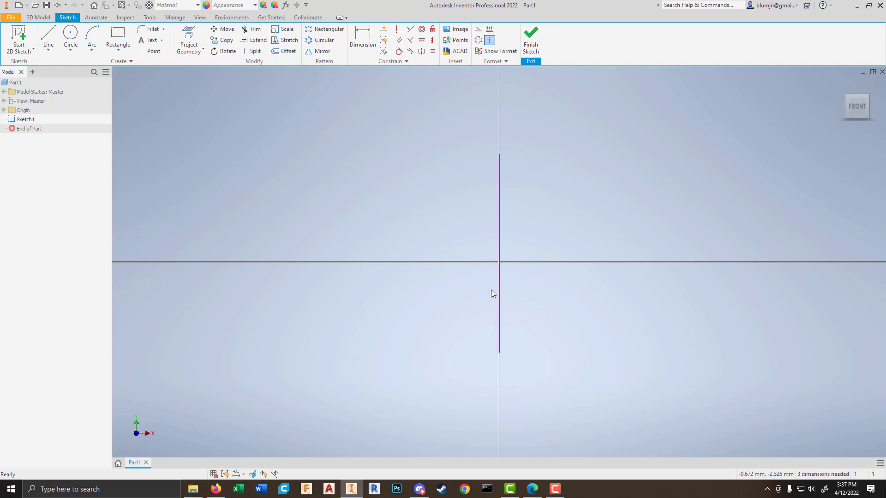
Step: Draw a horizontal line about 9.2 mm from the origin in the negative X direction, continued by a line about 5.9 mm straight down
key(l)
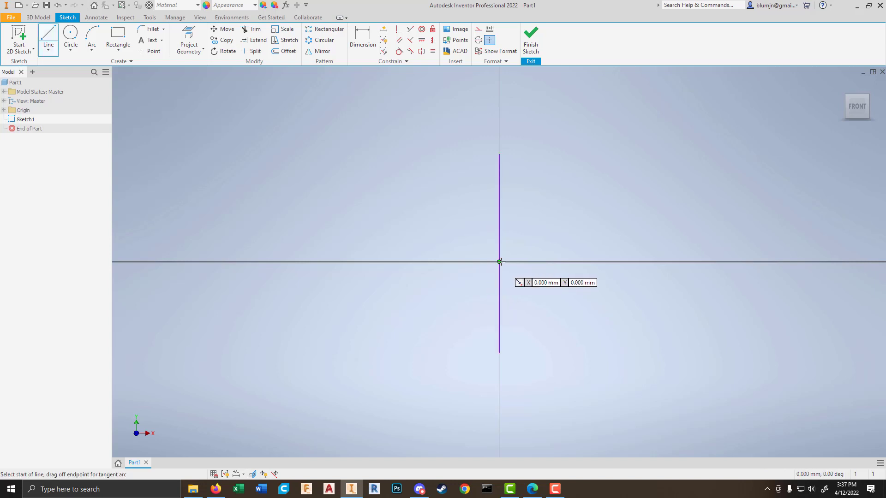
click(499, 261)
click(394, 262)
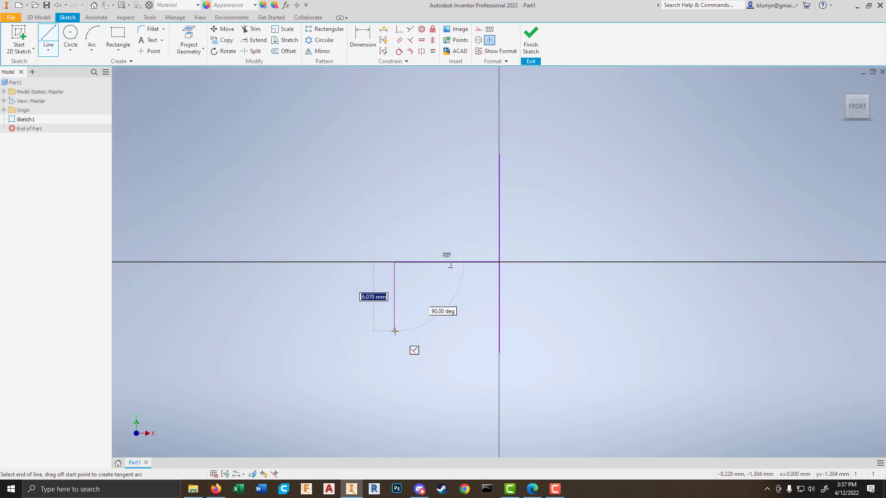
click(394, 329)
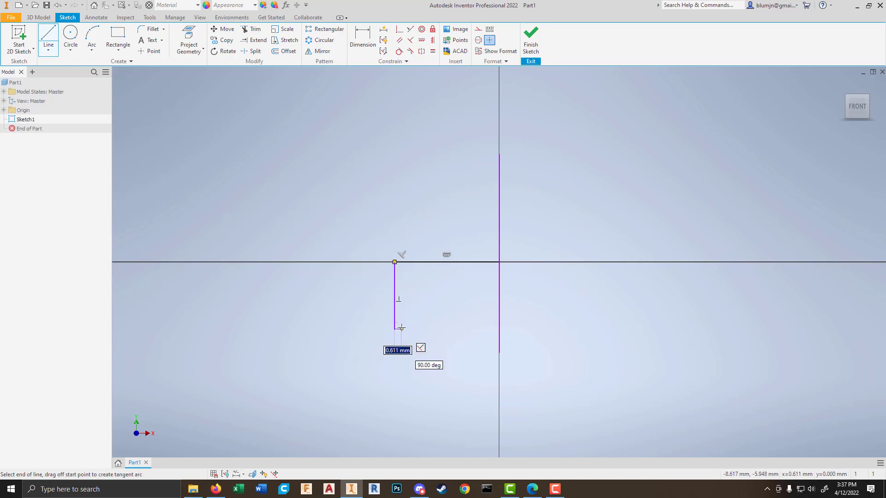
key(Escape)
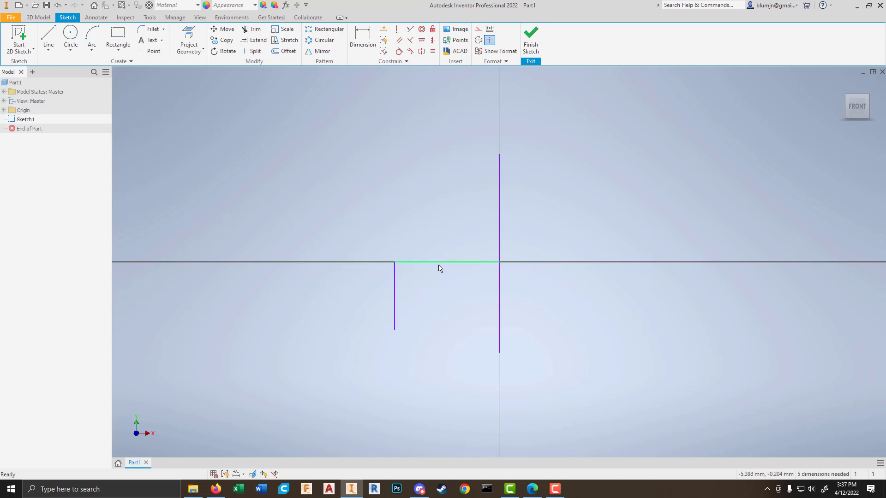
Step: Dimension the horizontal line that starts at the origin to 14 mm
key(d)
click(450, 267)
click(451, 221)
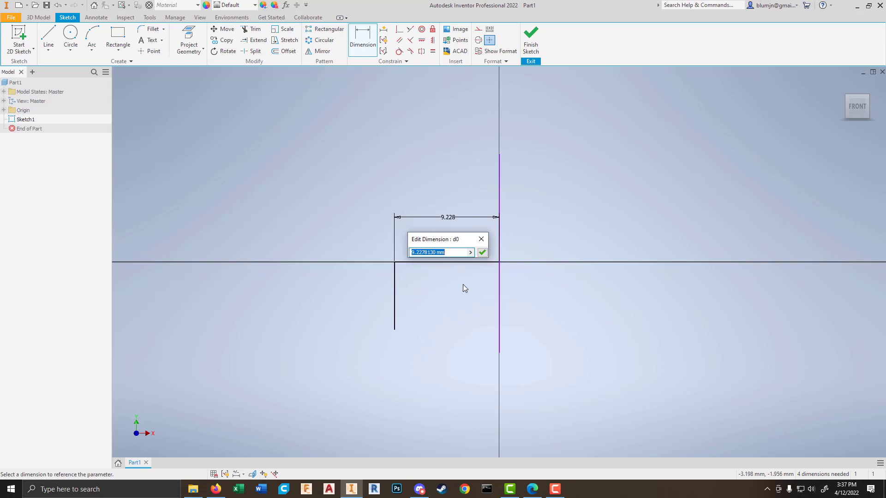
text(14)
key(Return)
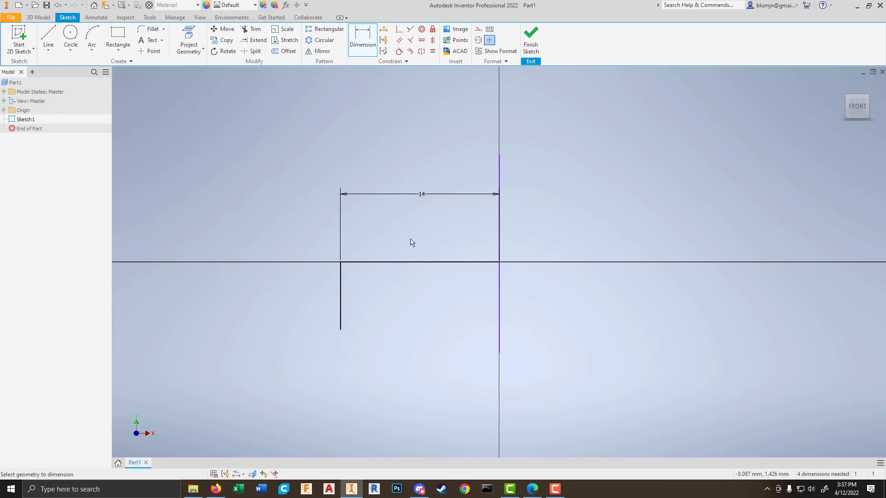
Step: Change the horizontal line's length dimension to 16 mm
double_click(422, 194)
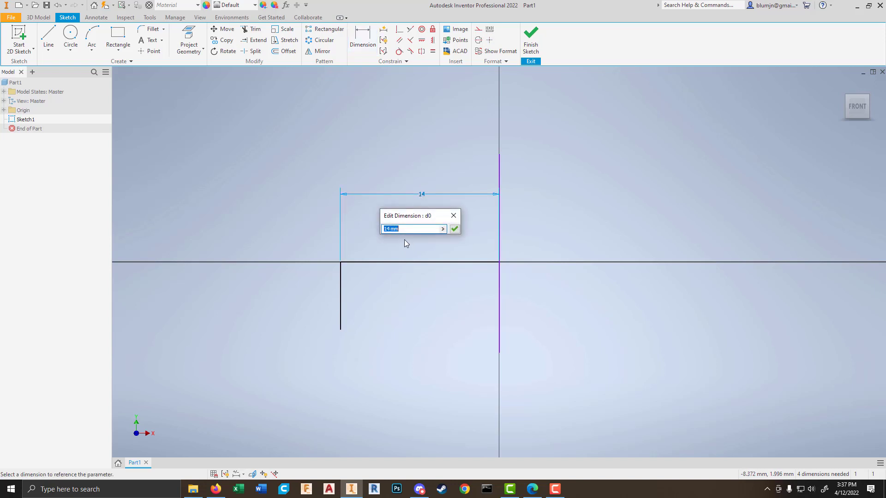
text(16)
key(Return)
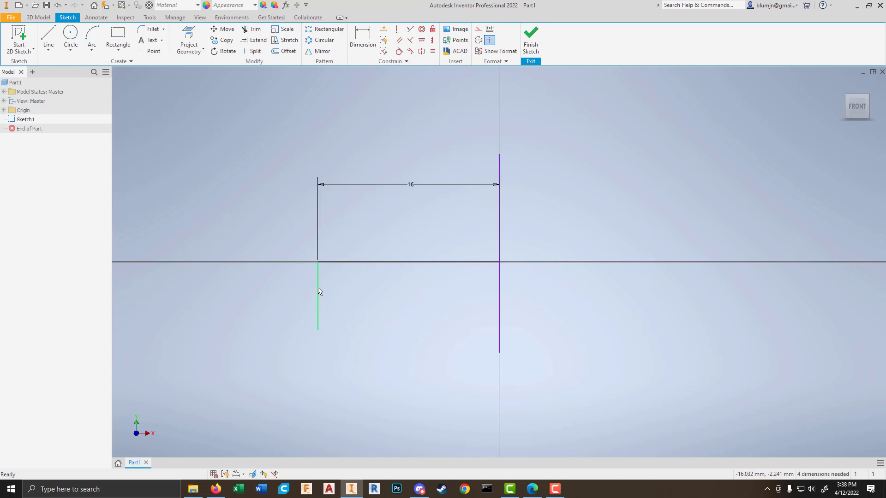
Step: Dimension the short vertical line hanging from the end of the 16 mm horizontal line to 8 mm
scroll(544, 339, down, 5)
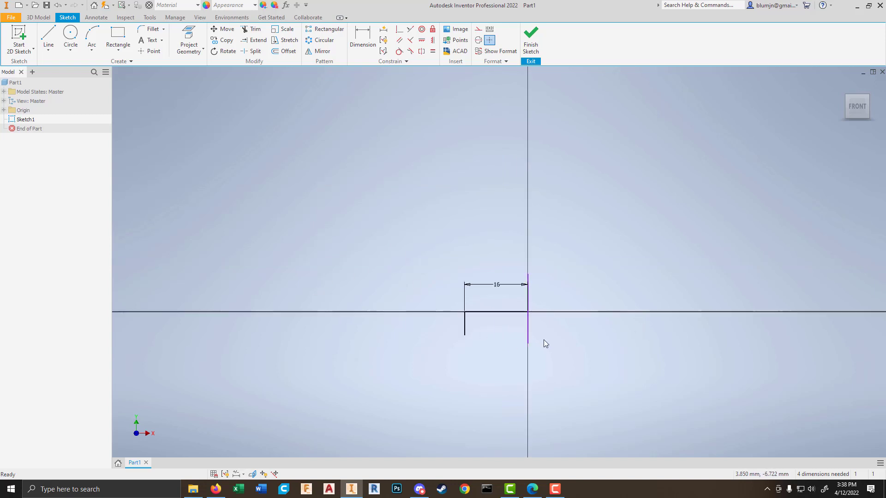
scroll(460, 334, down, 3)
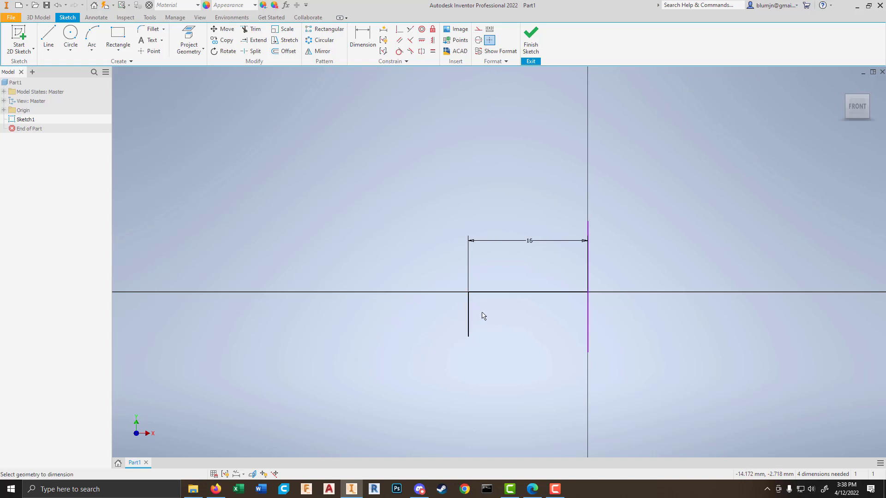
key(d)
click(468, 319)
click(427, 321)
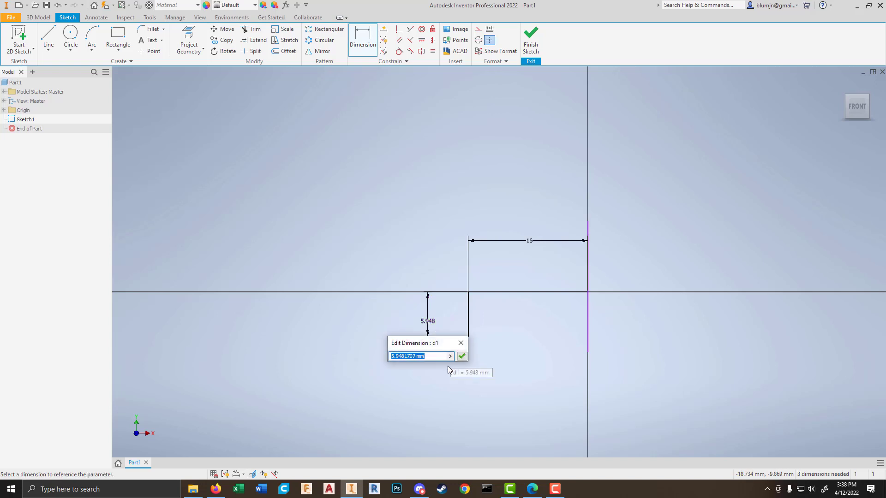
text(8)
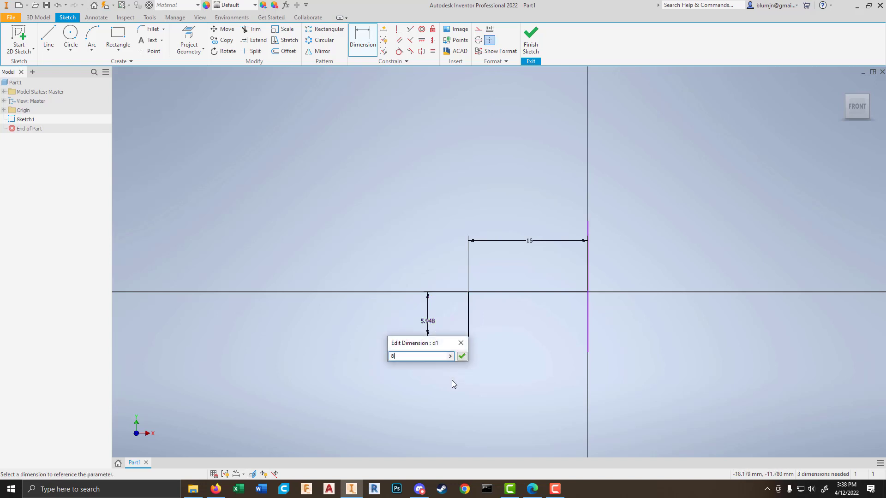
key(Return)
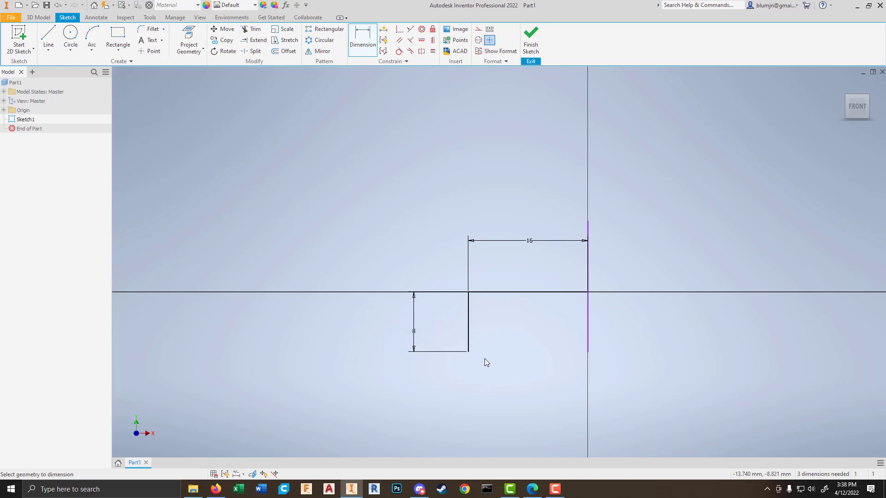
key(Escape)
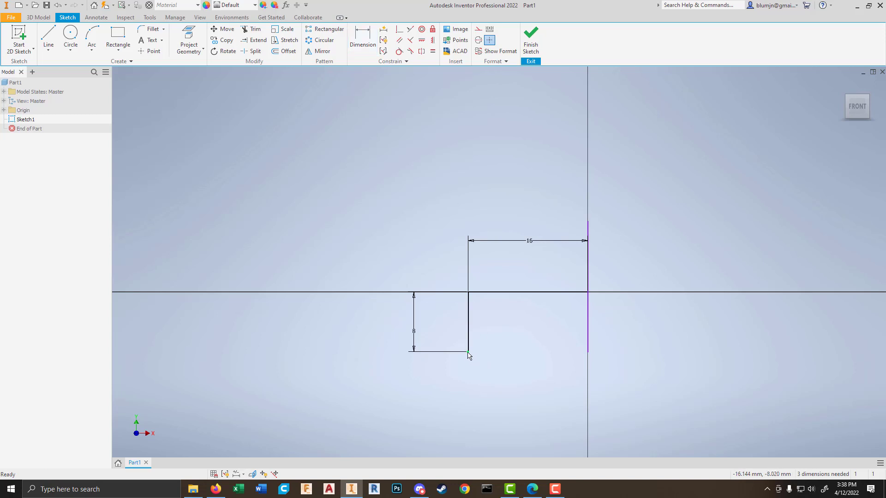
Step: Draw a horizontal line about 37.4 mm in the negative X direction from the 8 mm line's upper end, continued by a line about 16.3 mm straight down
mouse_move(469, 355)
key(l)
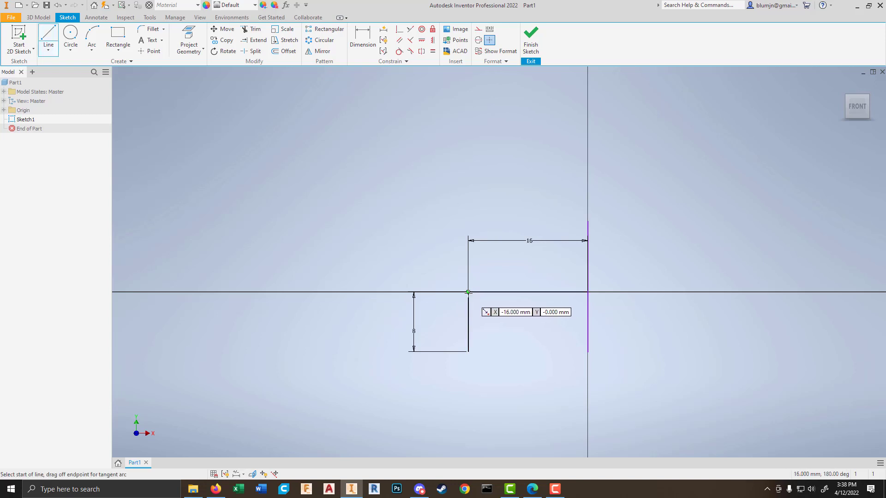
click(468, 295)
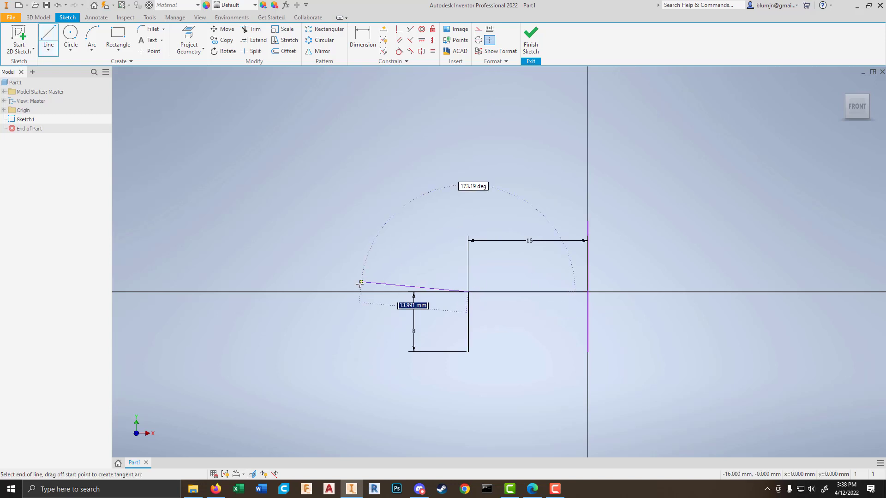
click(189, 292)
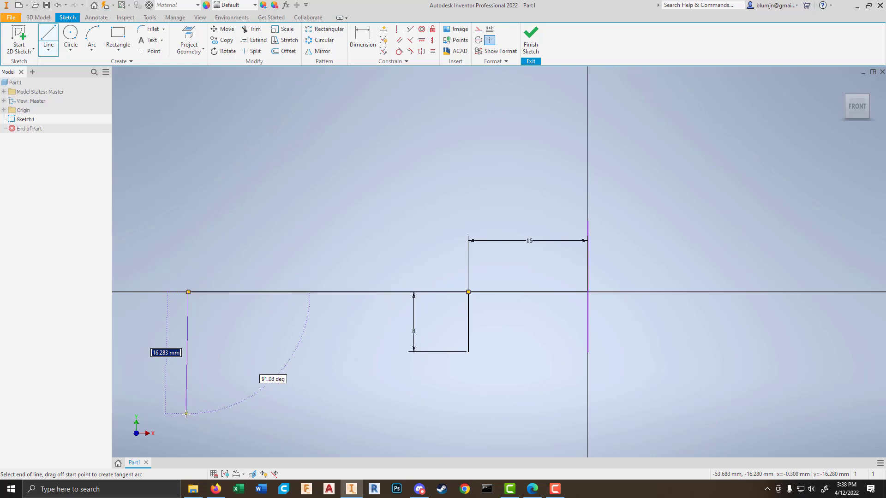
click(188, 414)
key(Escape)
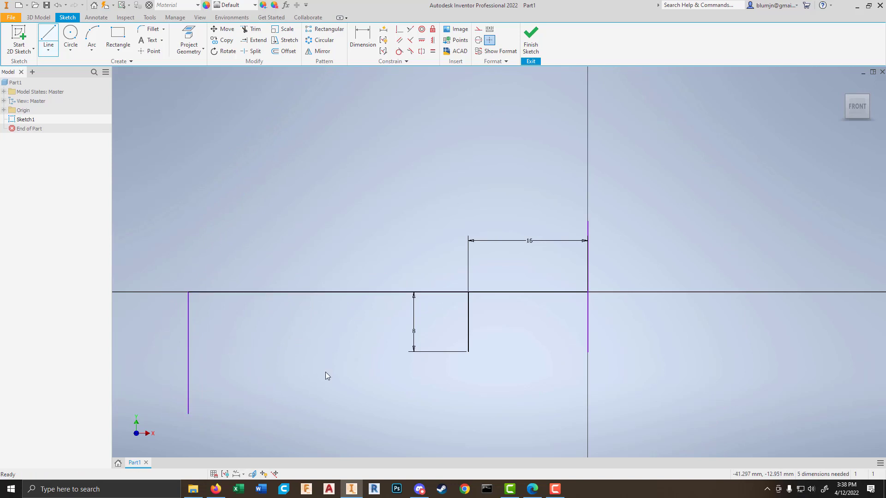
Step: Dimension the distance between the far vertical line on the negative X side and the first vertical line to 70 mm
key(d)
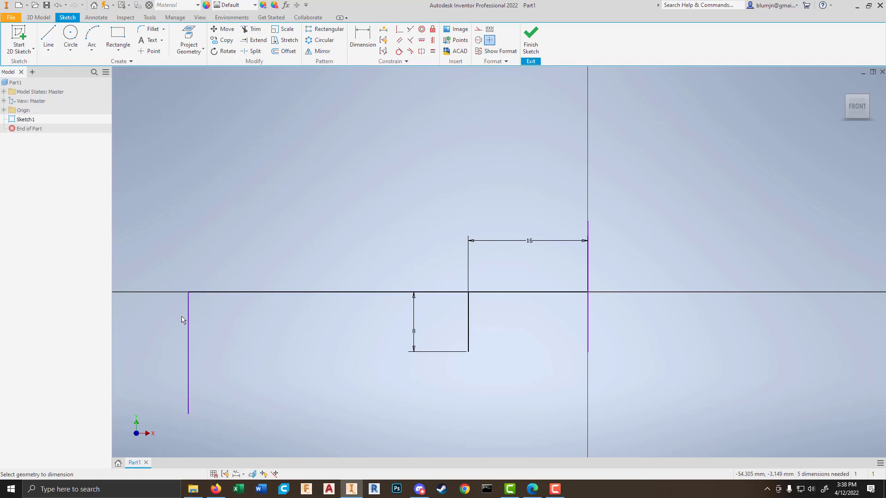
click(188, 318)
click(589, 329)
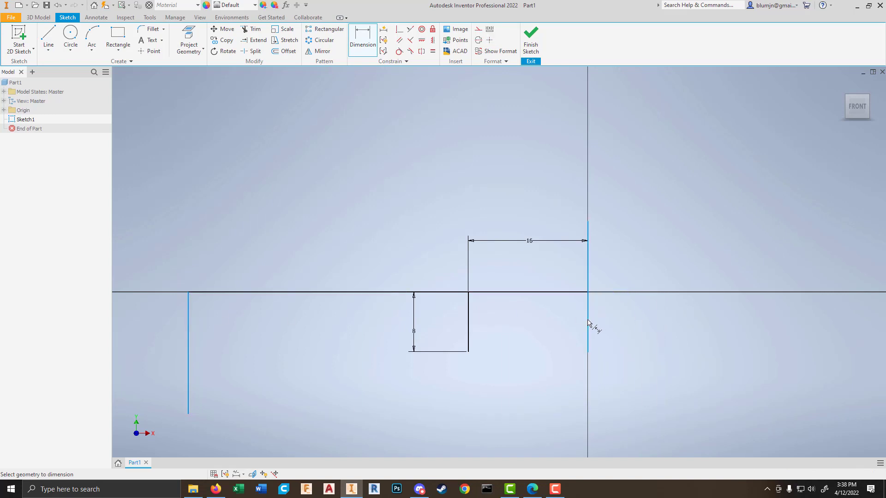
click(401, 119)
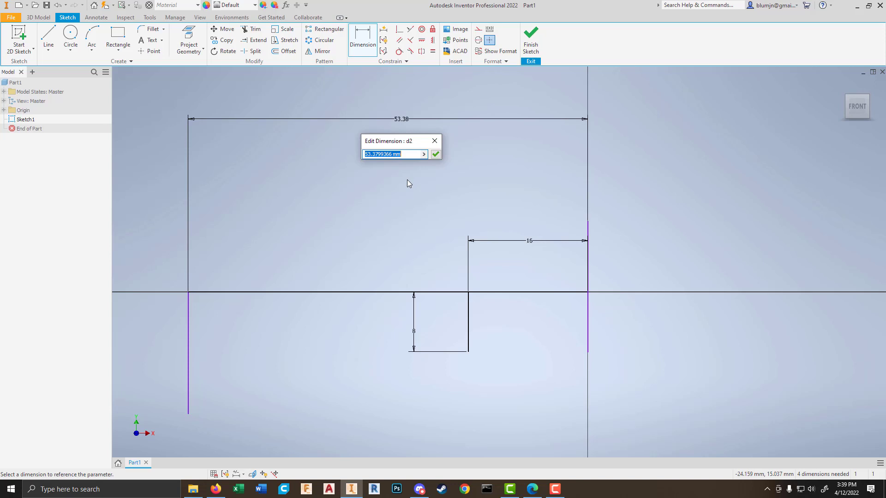
text(70)
key(Return)
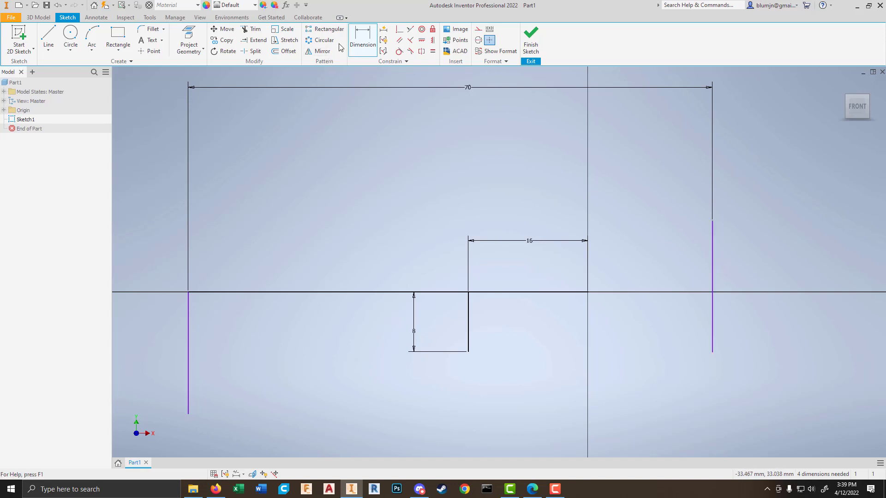
Step: Apply a coincident constraint between the shifted vertical line and the sketch origin
click(399, 31)
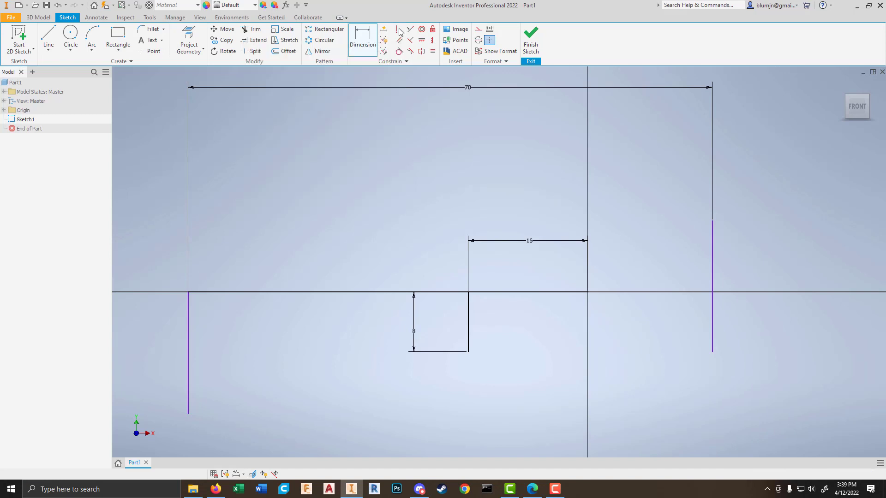
click(713, 287)
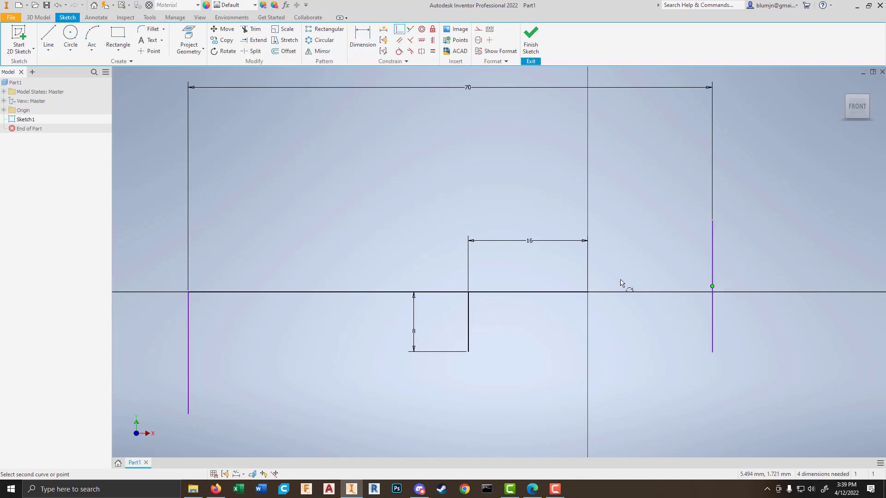
click(589, 293)
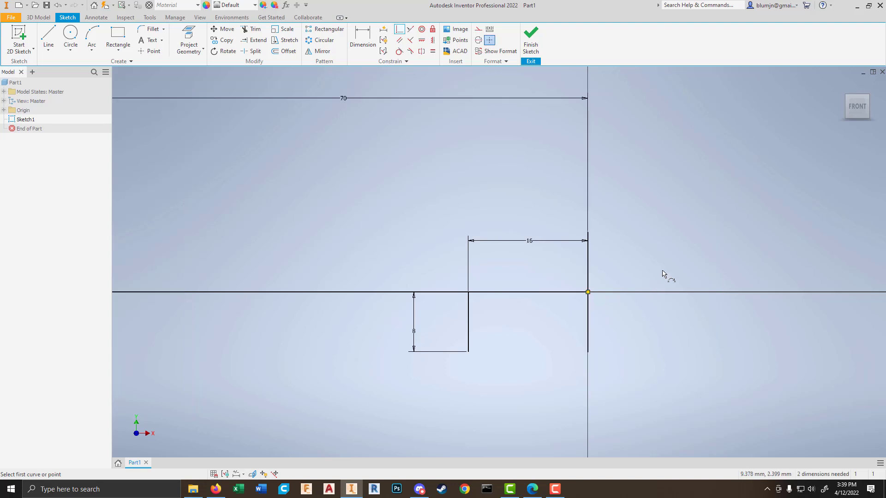
scroll(669, 267, down, 7)
scroll(667, 266, up, 6)
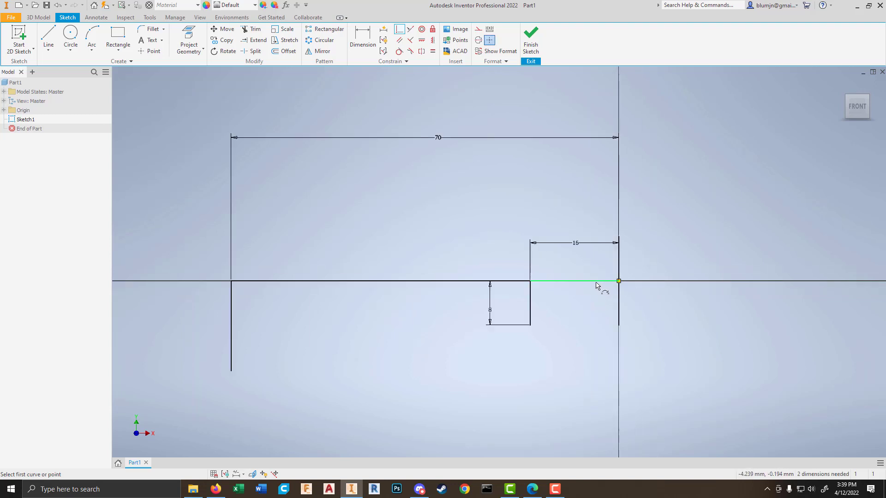
key(Escape)
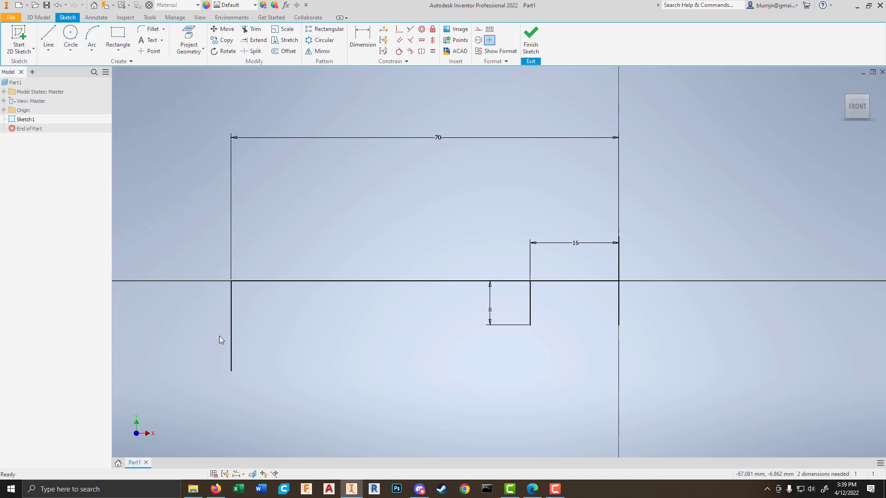
Step: Stretch the vertical line at the far end of the 70 mm span downward to about 23.2 mm and dimension its length to 24 mm
drag(417, 286, 449, 236)
drag(554, 281, 552, 235)
click(323, 388)
drag(233, 374, 241, 408)
key(d)
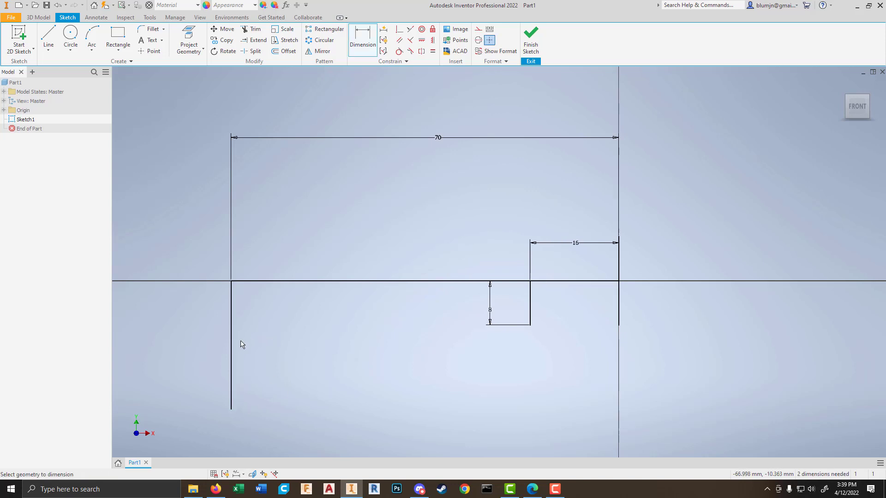
click(232, 350)
click(162, 353)
text(24)
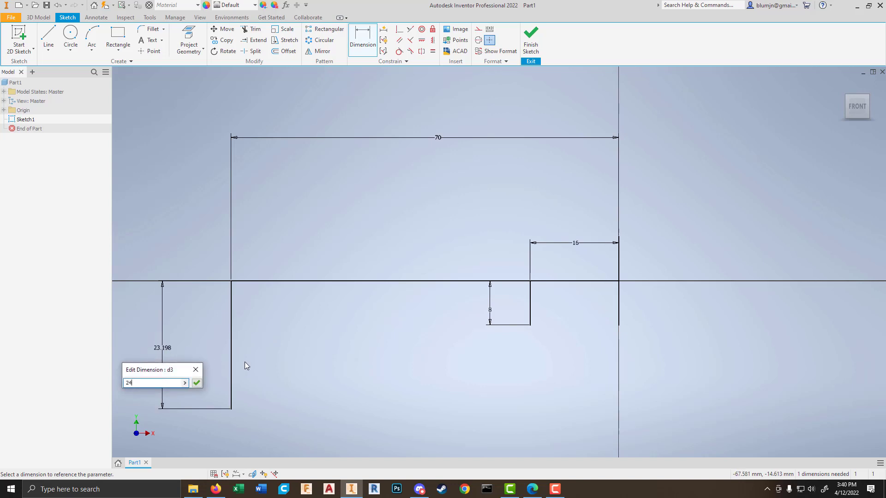
key(Return)
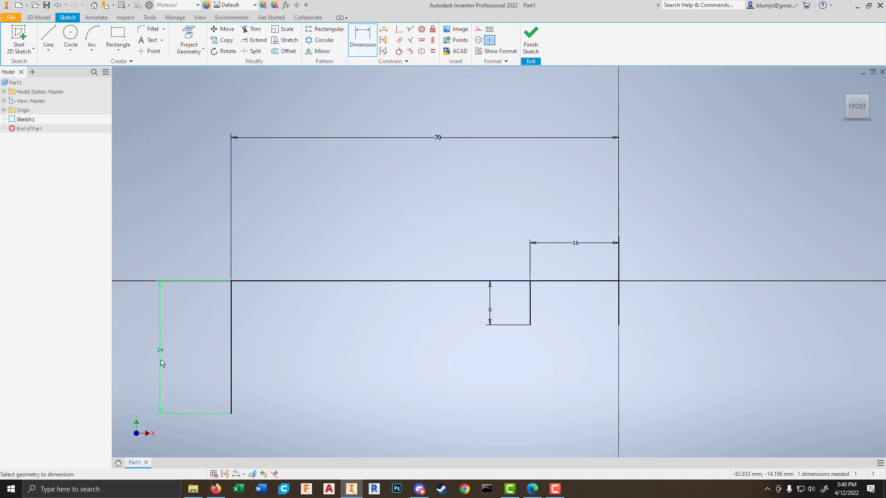
Step: Draw a closed triangle about 2.5 mm wide and 3.6 mm tall on the negative X side of the 8 mm line's lower endpoint
scroll(323, 380, up, 2)
scroll(322, 378, up, 3)
scroll(283, 347, down, 4)
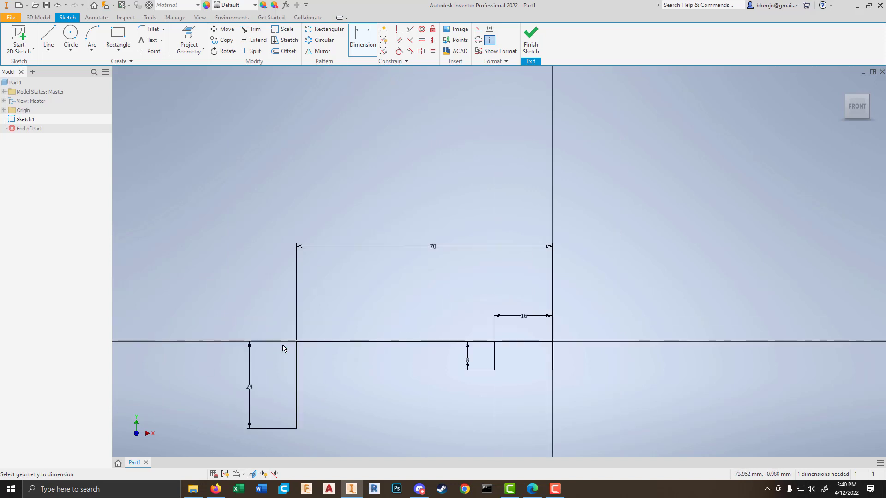
middle_drag(450, 360, 466, 306)
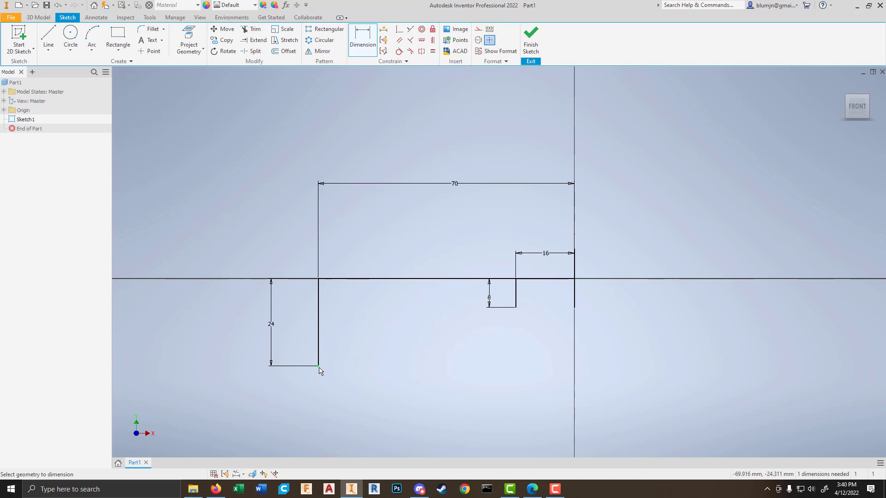
mouse_move(320, 371)
click(46, 39)
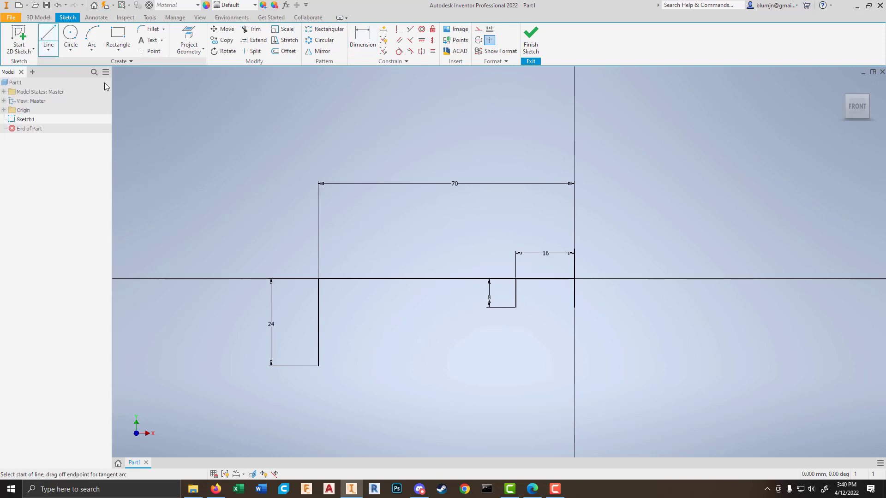
scroll(509, 306, up, 10)
scroll(535, 305, down, 3)
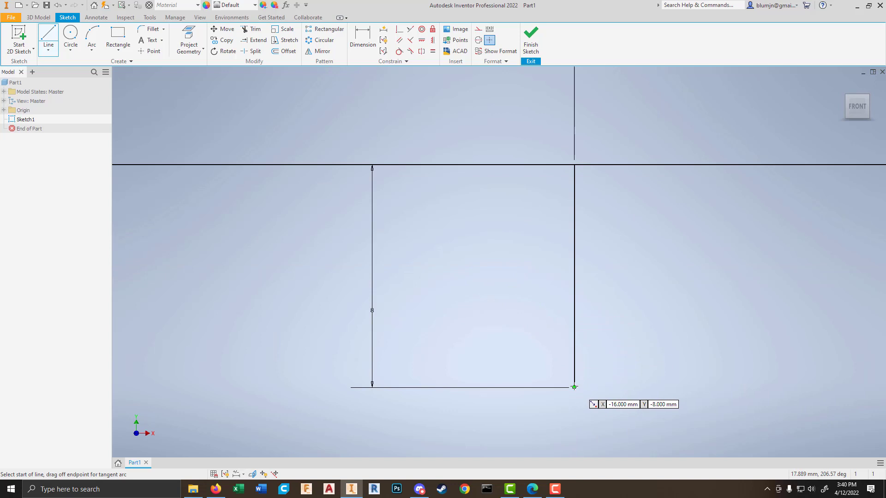
click(574, 387)
click(504, 337)
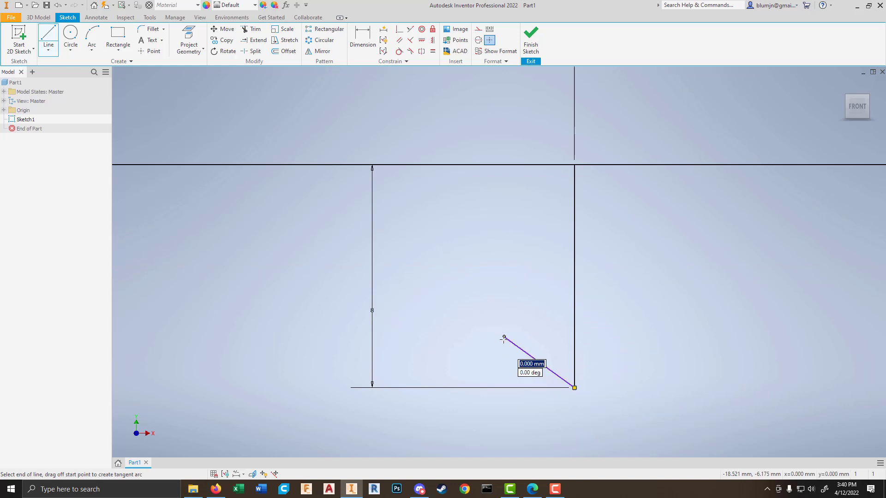
click(504, 435)
click(575, 388)
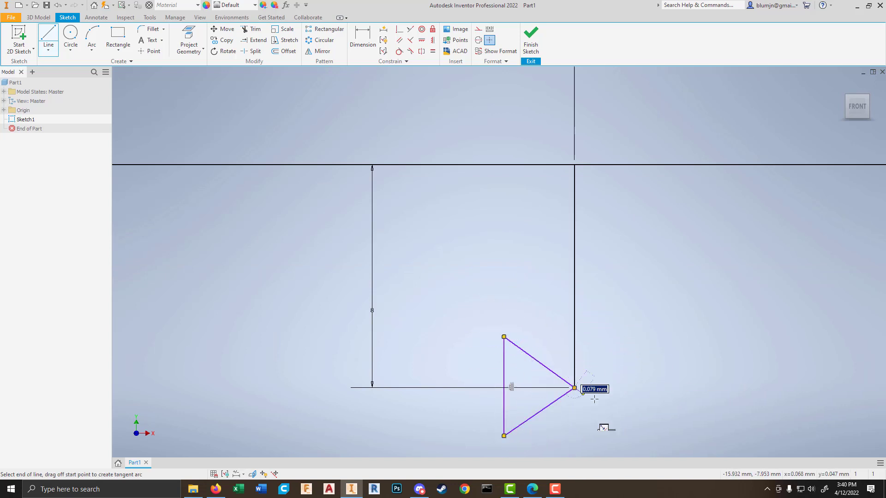
key(Escape)
Step: Delete the triangle's lower slanted side and redraw it from the lower corner to the lower endpoint of the 8 mm line
click(560, 397)
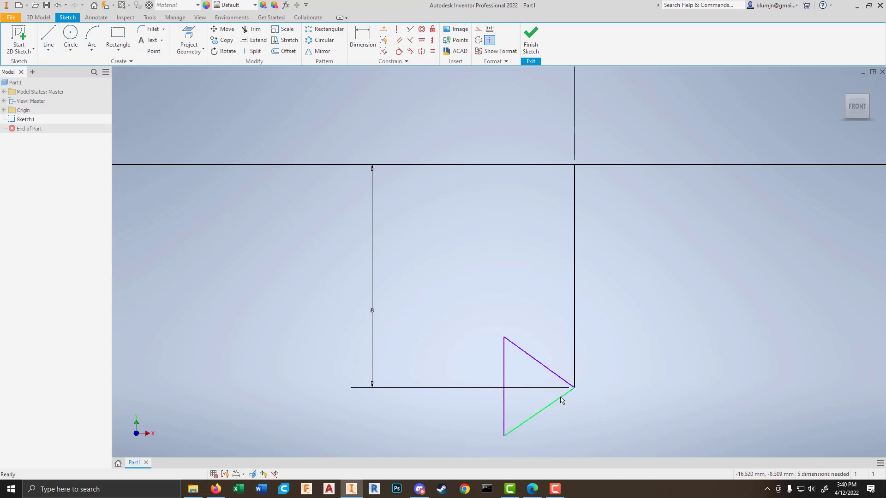
key(Delete)
click(48, 36)
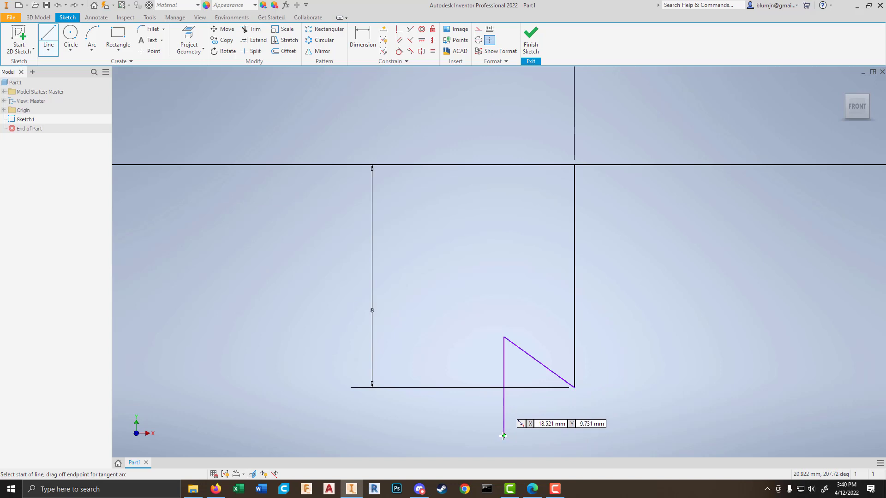
click(503, 435)
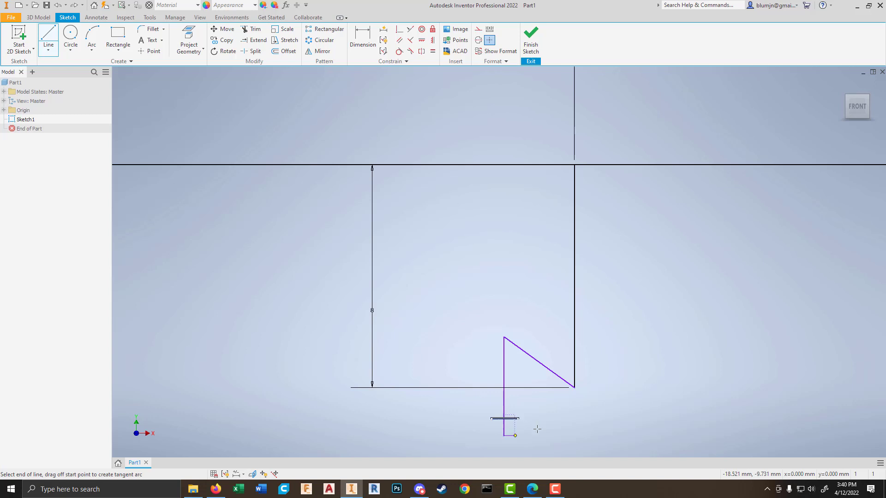
click(574, 388)
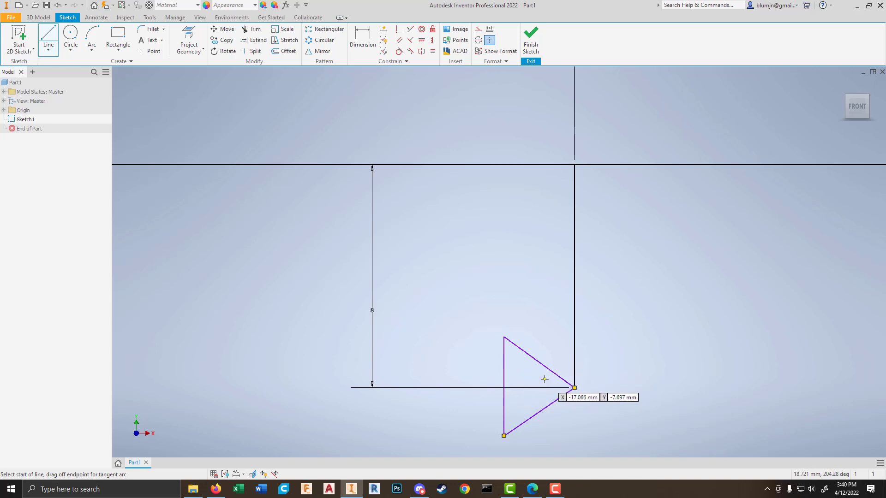
scroll(530, 369, up, 5)
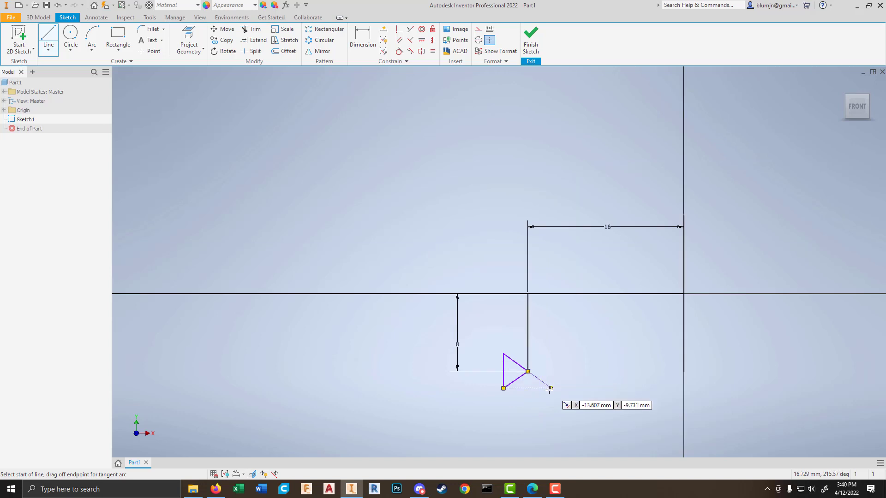
scroll(511, 353, down, 7)
scroll(511, 350, down, 3)
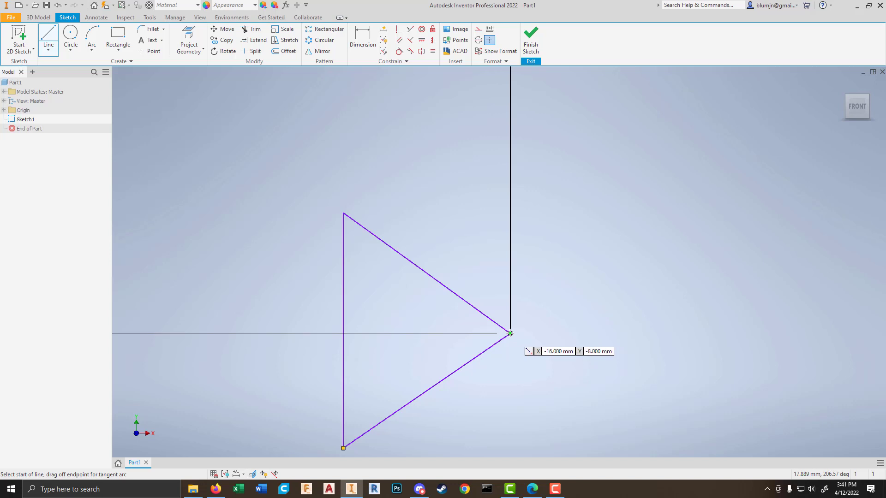
scroll(511, 338, up, 3)
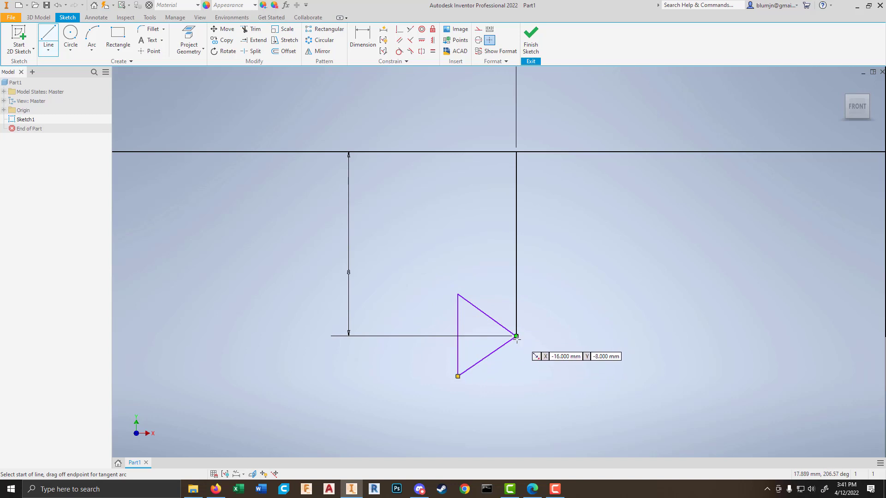
Step: Draw a closed triangle about 3.7 mm wide and 3.9 mm tall on the negative X side of the 24 mm line's lower endpoint
scroll(545, 362, up, 10)
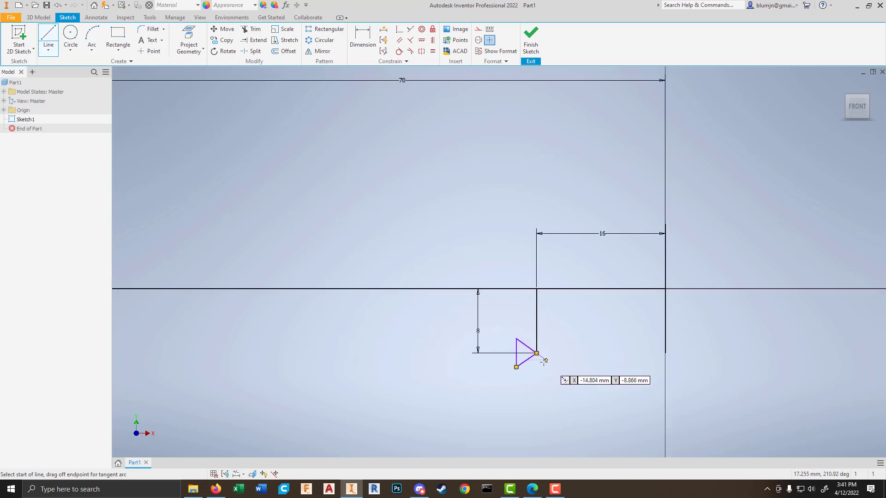
scroll(431, 362, down, 10)
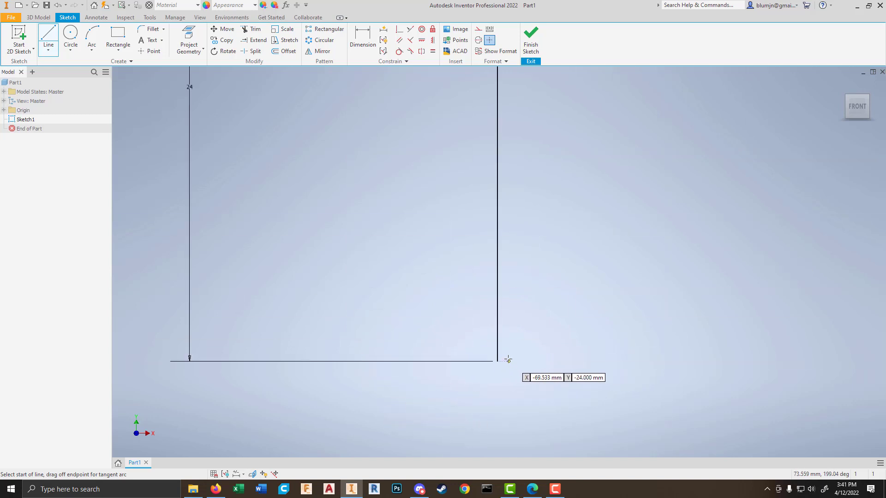
click(498, 361)
click(408, 318)
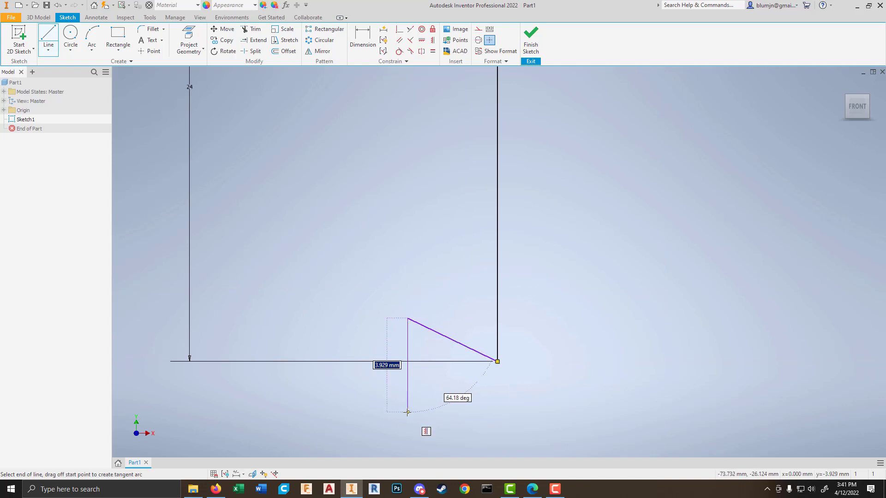
click(498, 362)
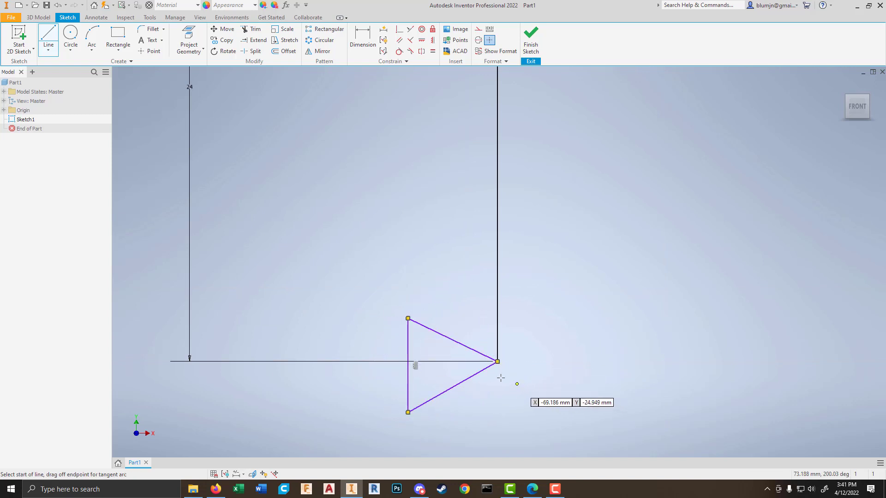
scroll(352, 327, up, 8)
key(Escape)
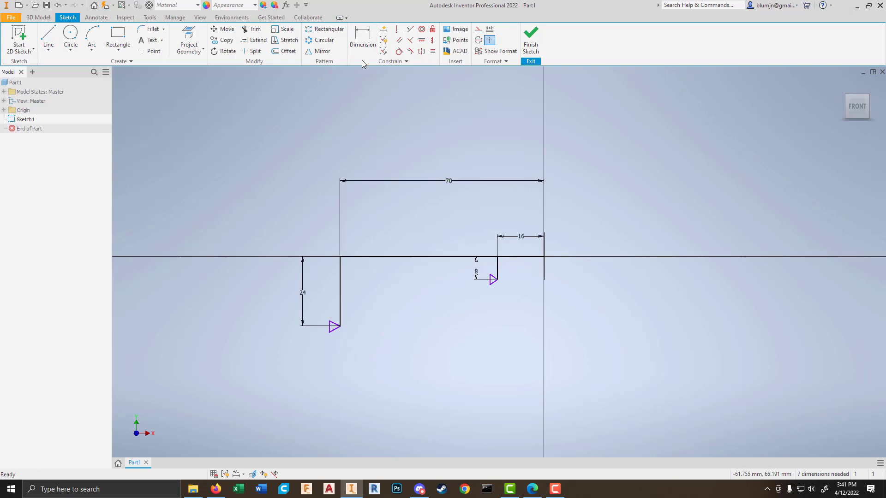
key(d)
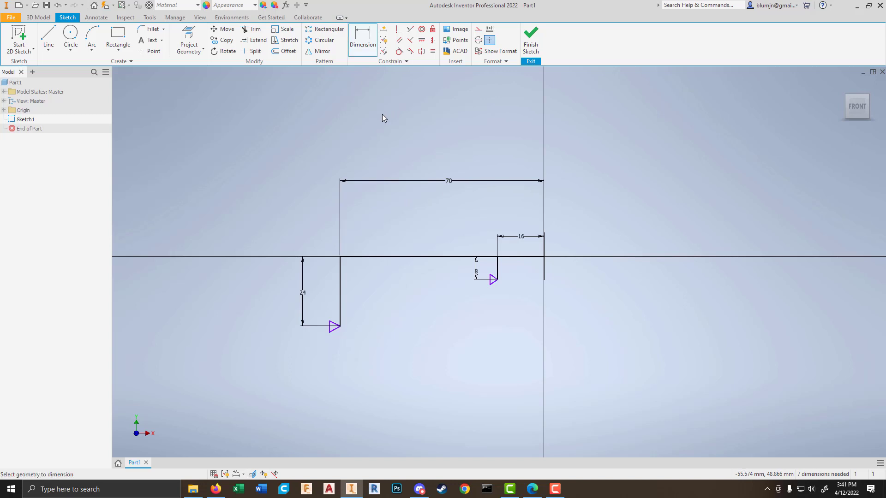
click(413, 258)
click(420, 232)
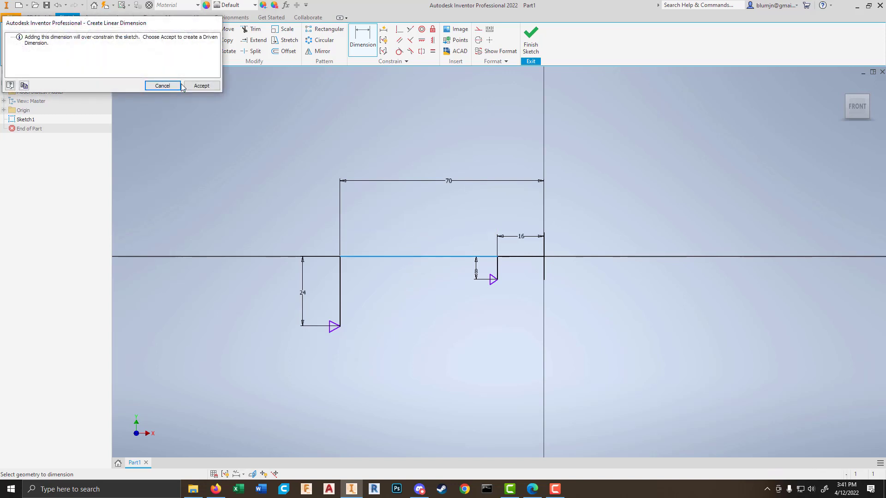
click(165, 86)
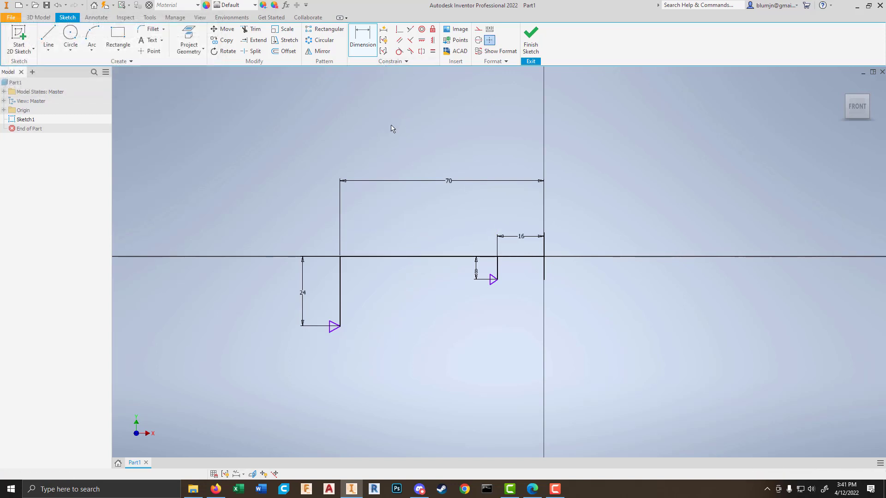
key(Escape)
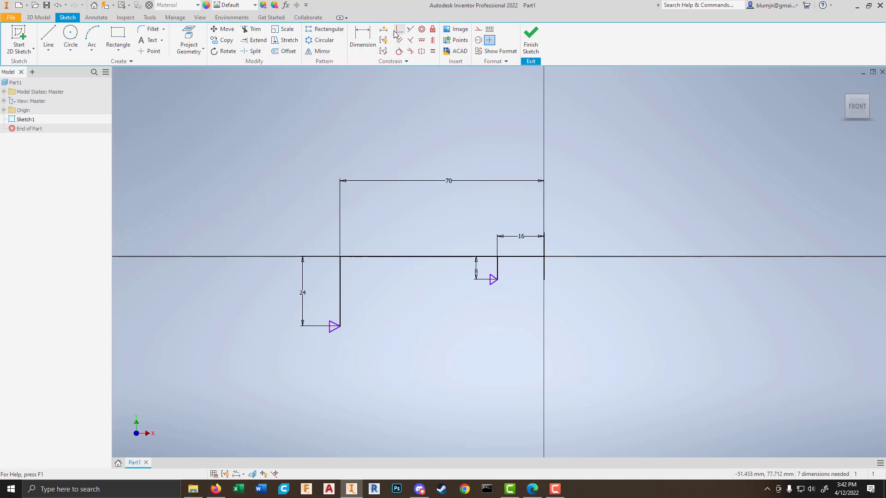
Step: Apply equal constraints so all three sides of the triangle at the 24 mm line match
click(433, 52)
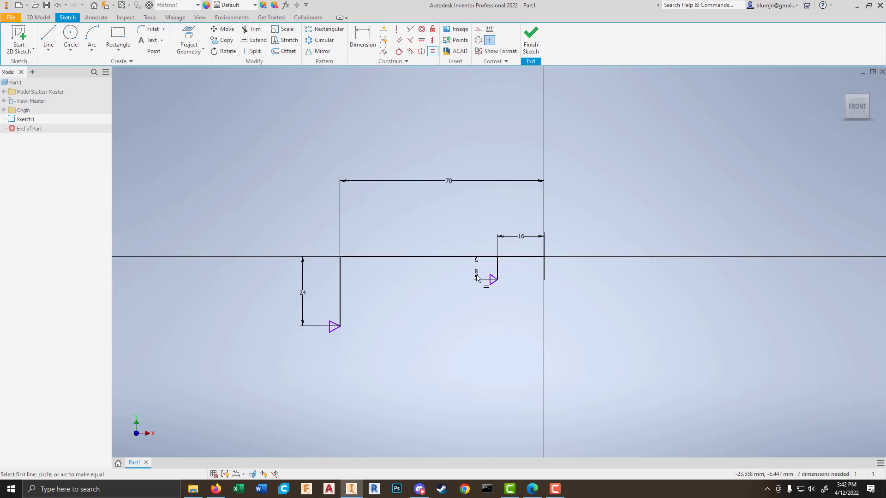
scroll(347, 357, down, 5)
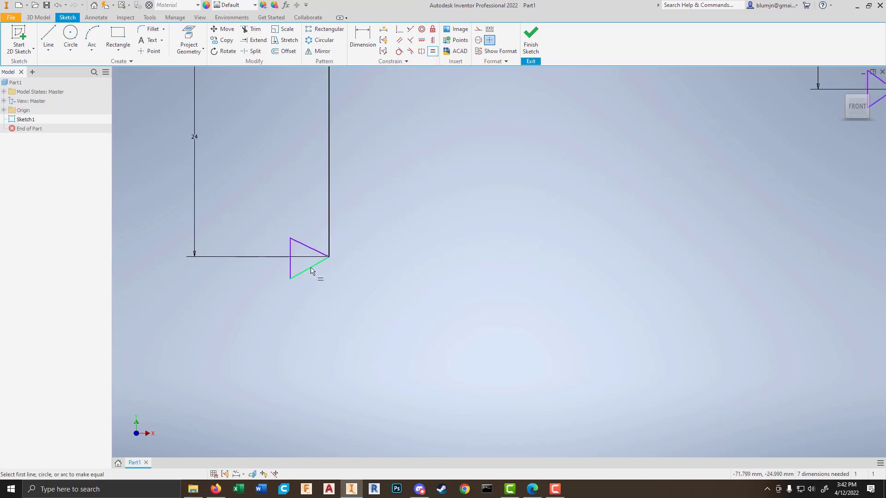
click(311, 266)
click(291, 268)
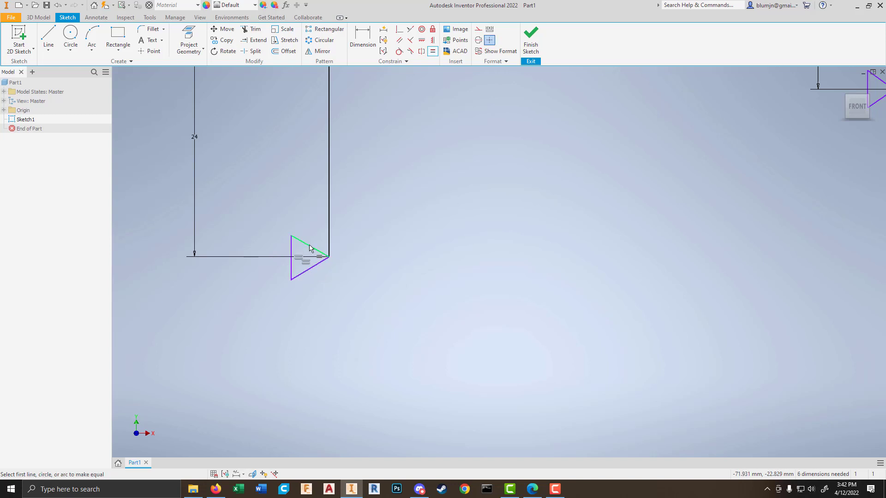
click(291, 271)
click(306, 244)
Step: Make all three sides of the triangle at the 8 mm line equal with equal constraints
scroll(222, 262, up, 6)
scroll(320, 228, down, 6)
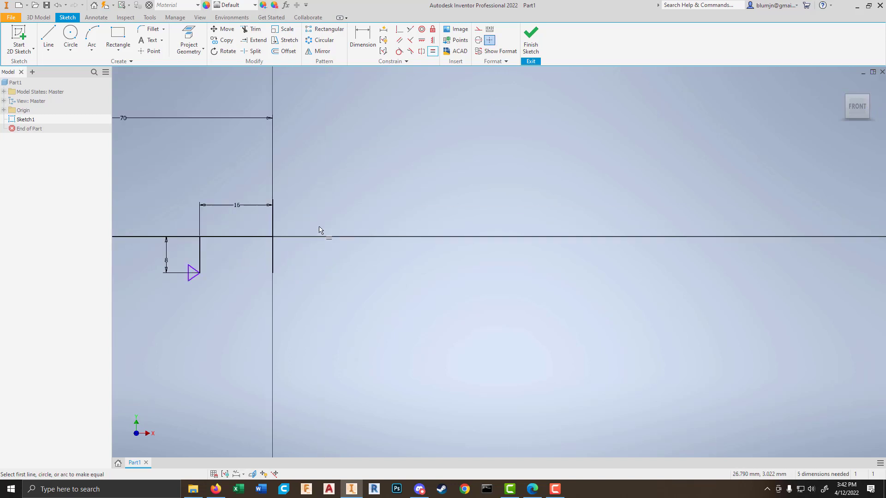
middle_drag(244, 269, 522, 240)
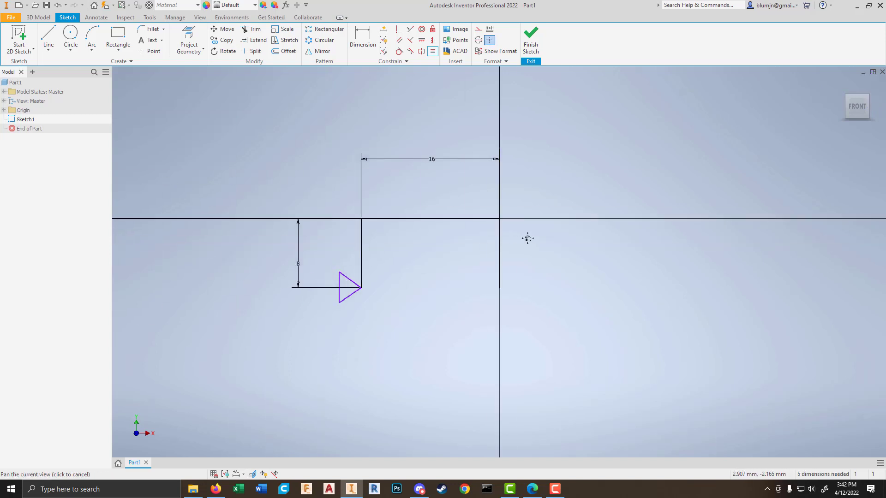
click(354, 279)
click(345, 289)
click(345, 297)
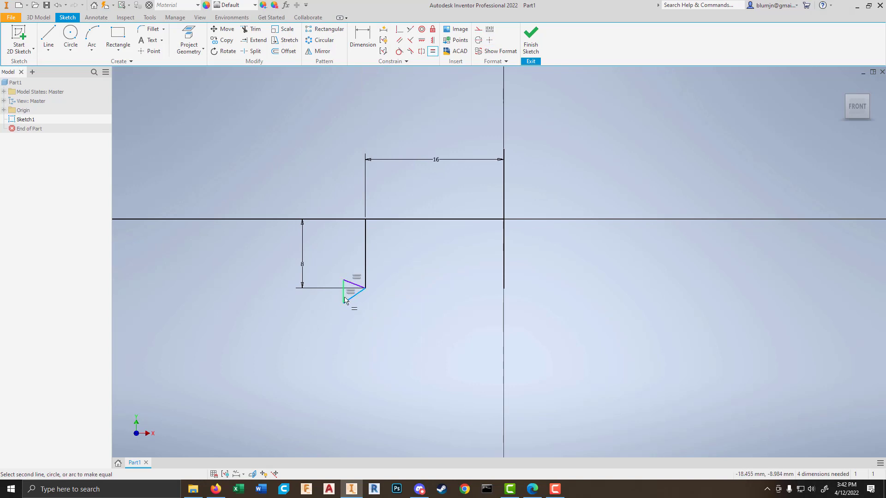
click(346, 299)
Step: Apply an equal constraint between the upper slanted sides of the two triangles
scroll(415, 317, down, 4)
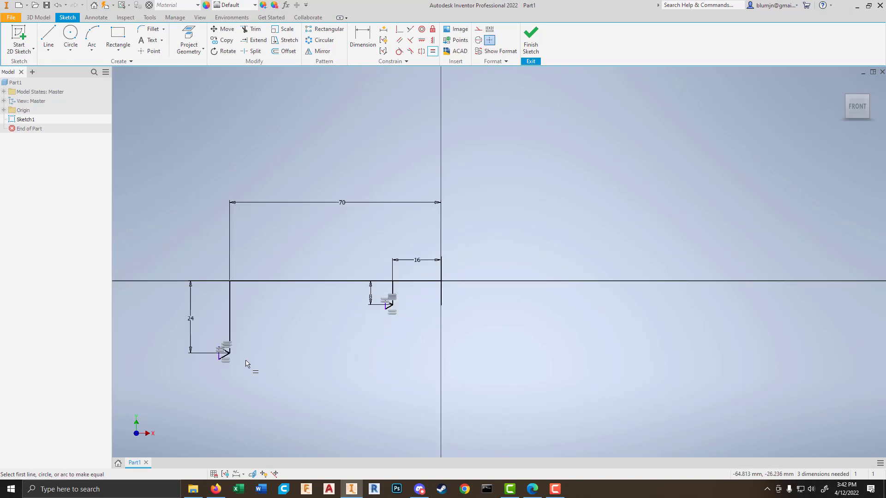
scroll(228, 361, up, 5)
click(226, 329)
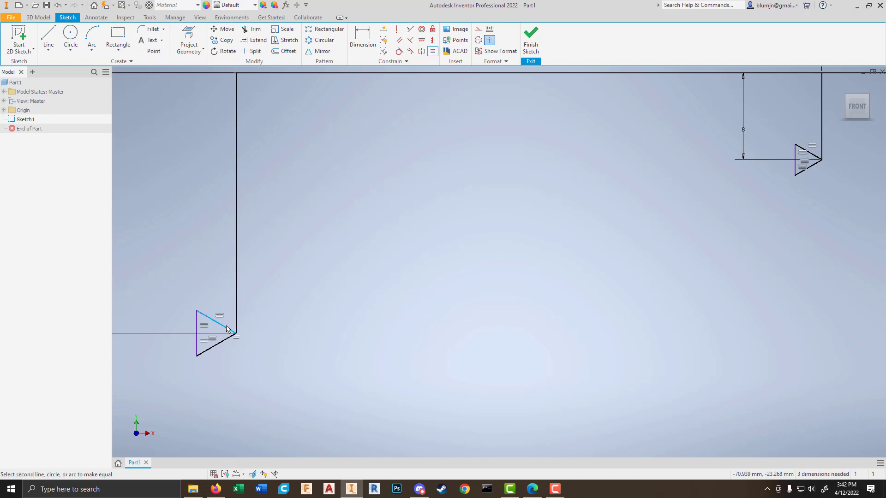
click(811, 157)
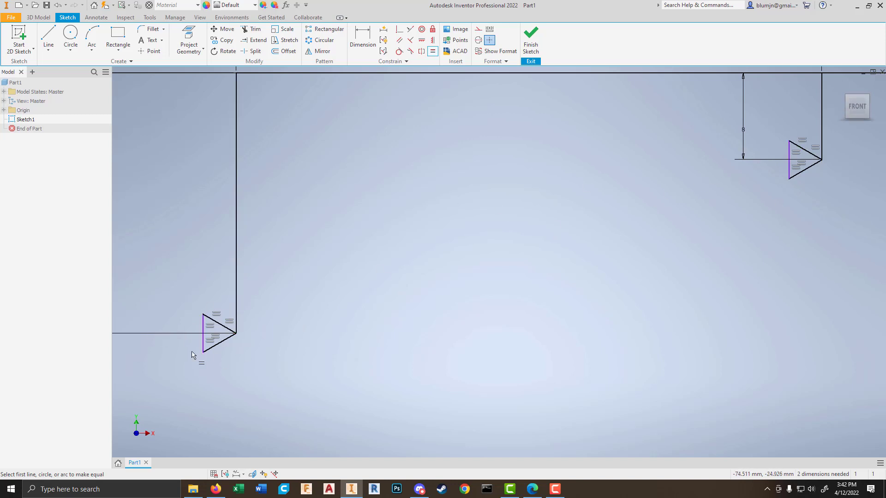
key(Escape)
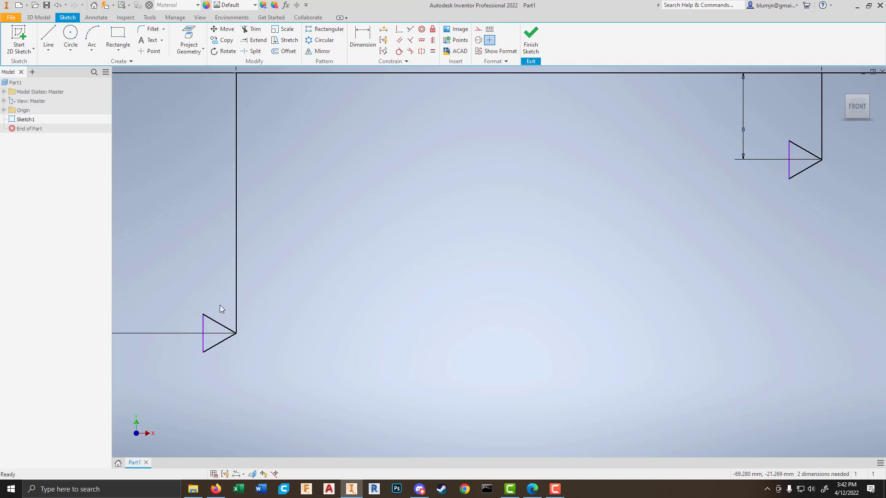
Step: Dimension the vertical side of the triangle at the 24 mm line to 2 mm
drag(204, 318, 147, 282)
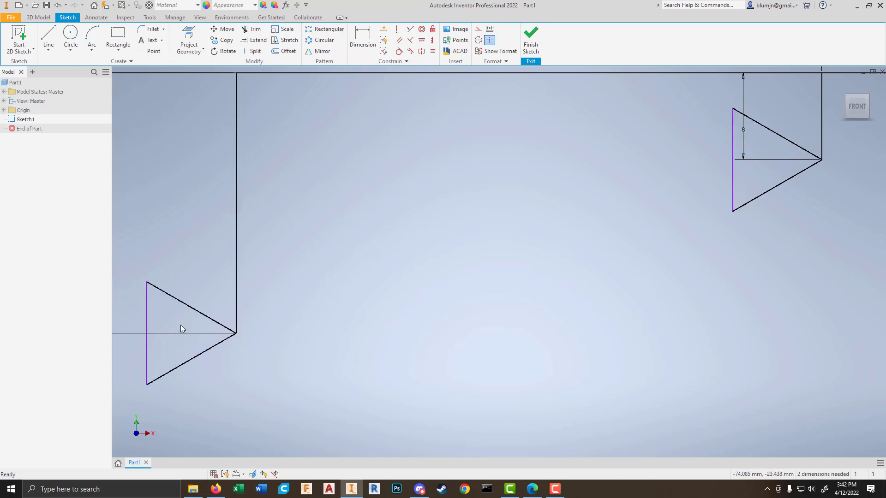
key(d)
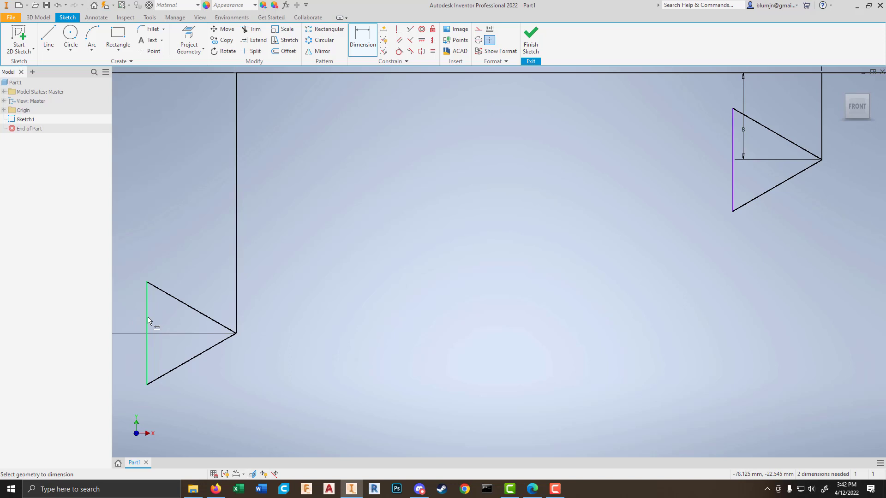
click(148, 320)
click(132, 323)
text(2)
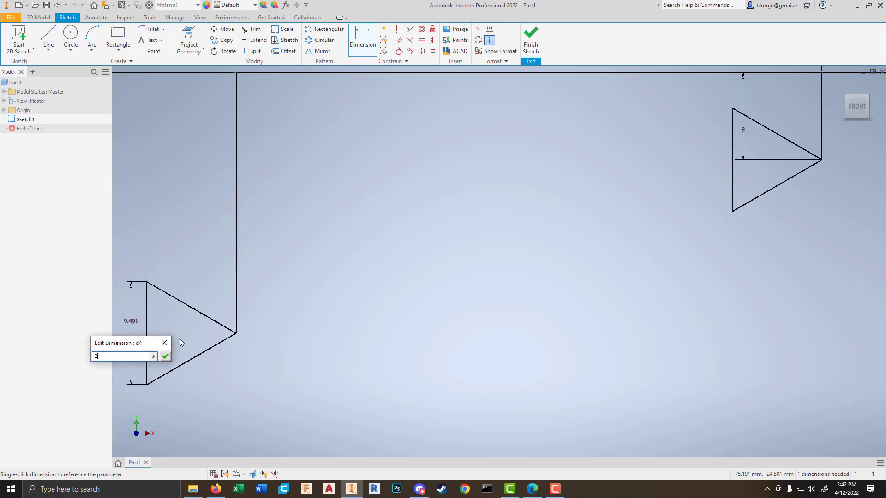
key(Return)
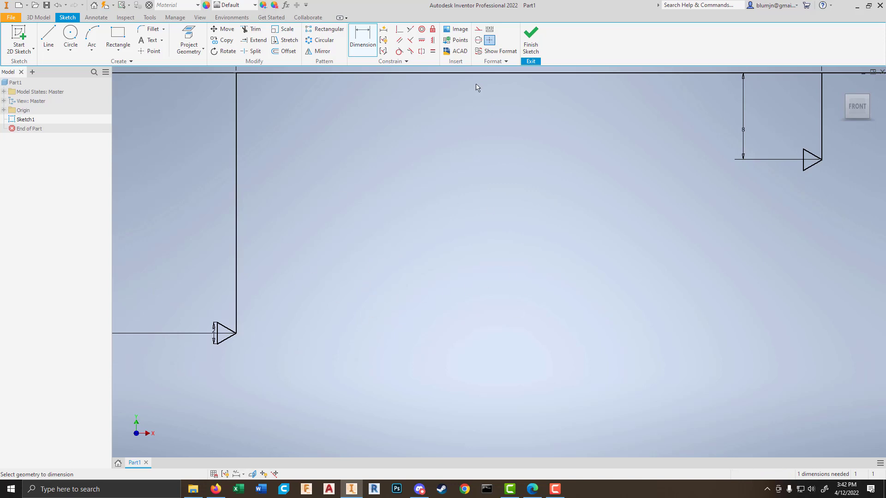
Step: Finish the profile sketch and inspect both triangles in the 3D view
scroll(328, 313, down, 4)
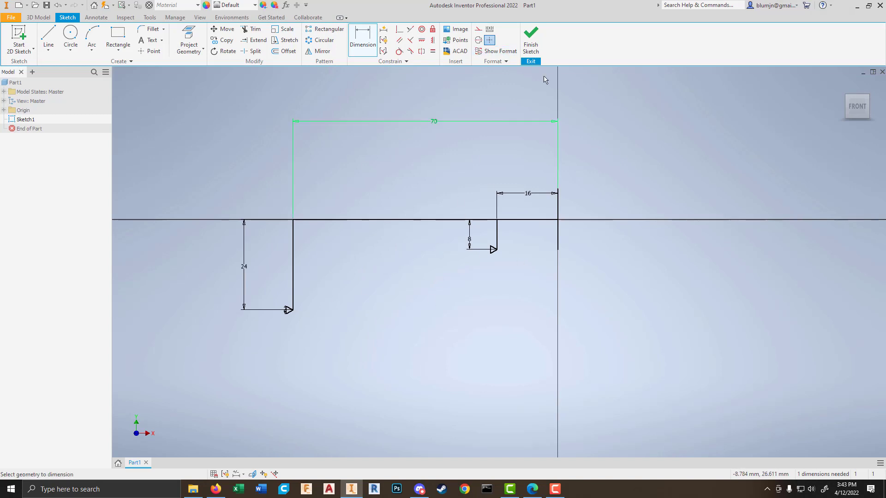
click(530, 41)
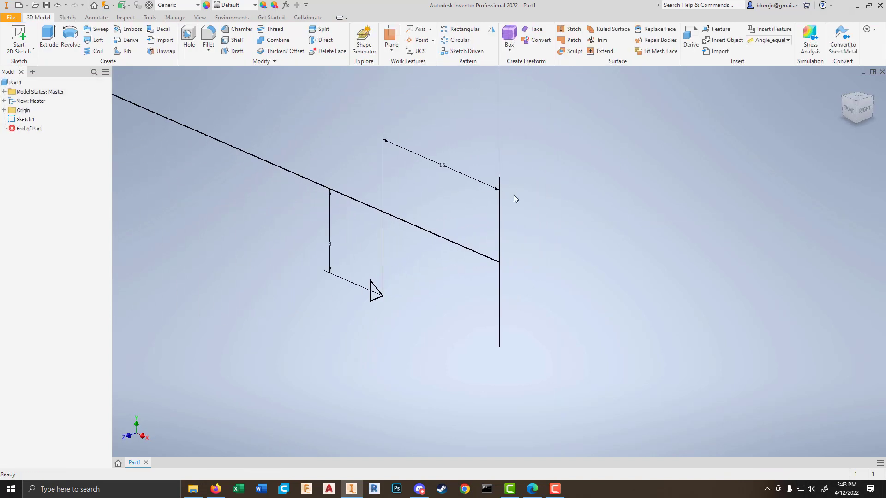
scroll(454, 198, down, 5)
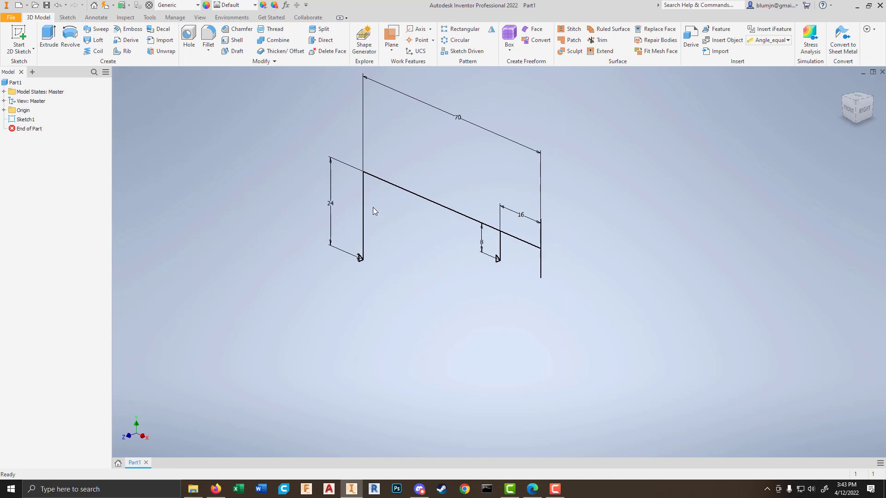
scroll(503, 264, up, 5)
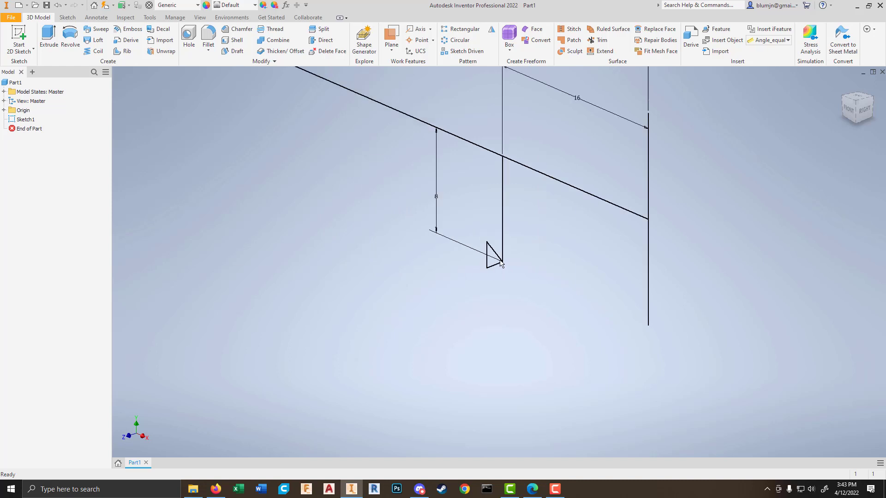
scroll(493, 256, down, 5)
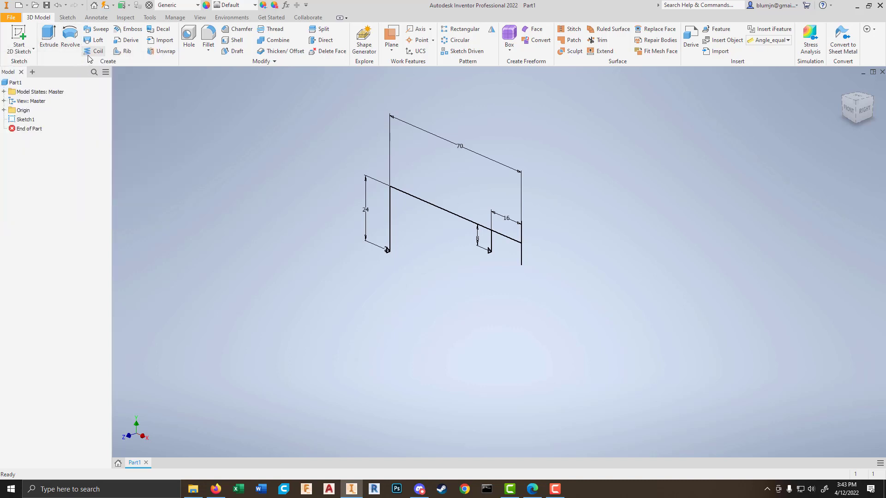
click(72, 31)
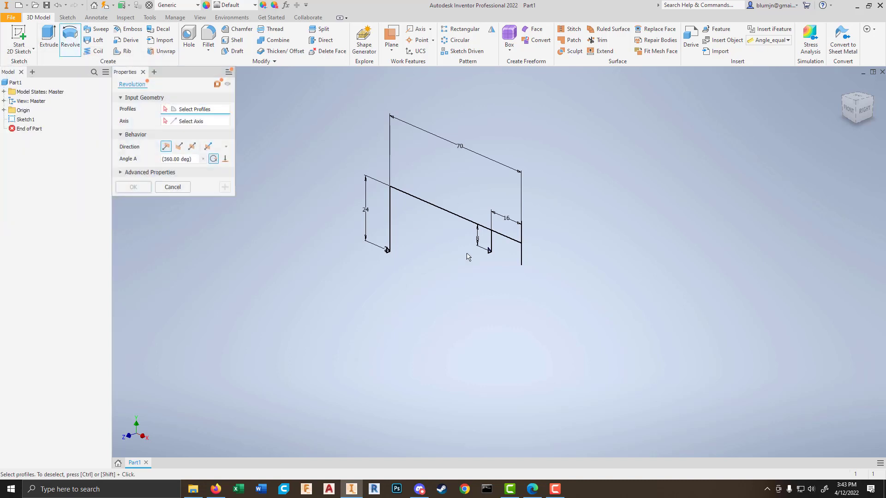
scroll(487, 253, up, 2)
scroll(496, 248, up, 6)
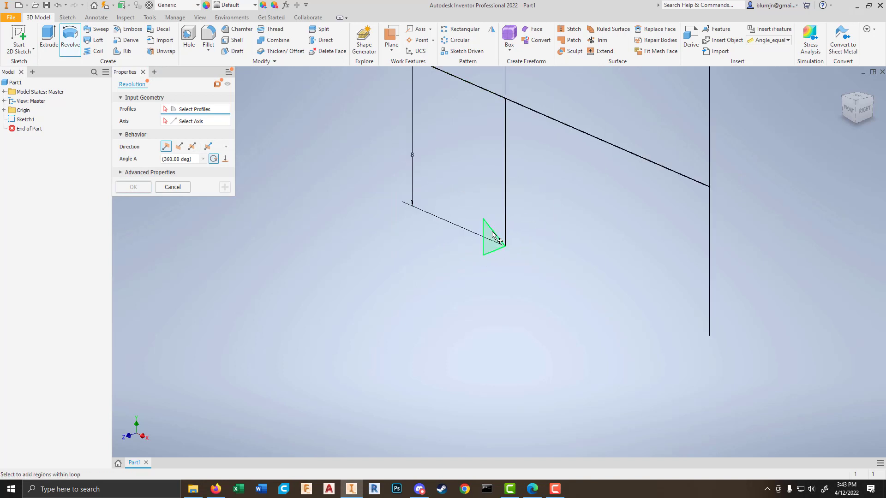
click(493, 232)
scroll(430, 232, down, 5)
scroll(430, 235, down, 2)
click(196, 121)
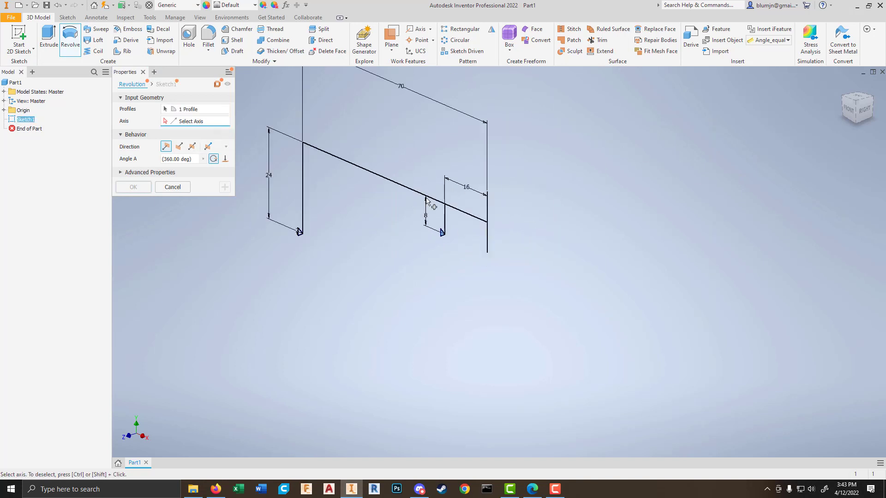
click(487, 244)
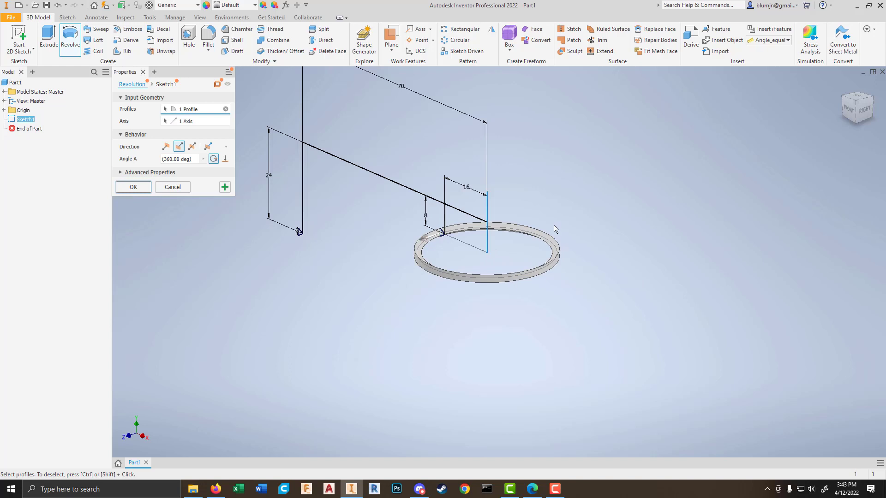
click(171, 188)
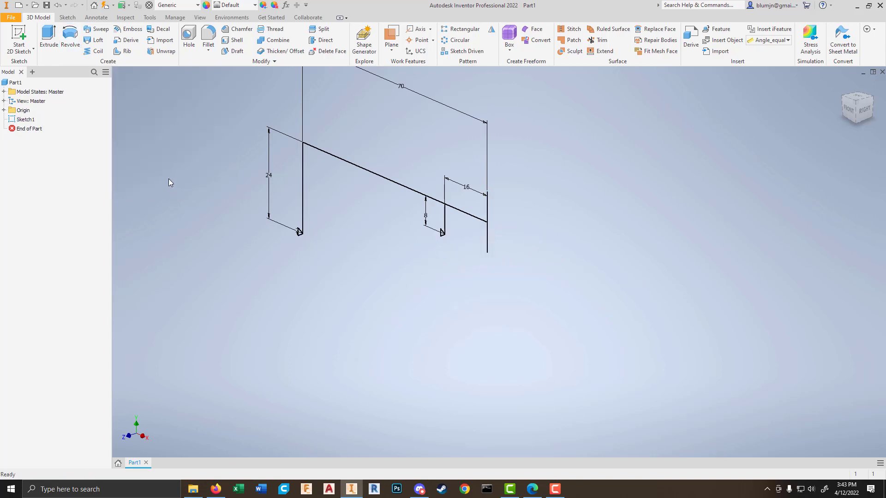
Step: Start a coil with the triangle at the 8 mm line as profile and the short vertical end line as axis
click(92, 52)
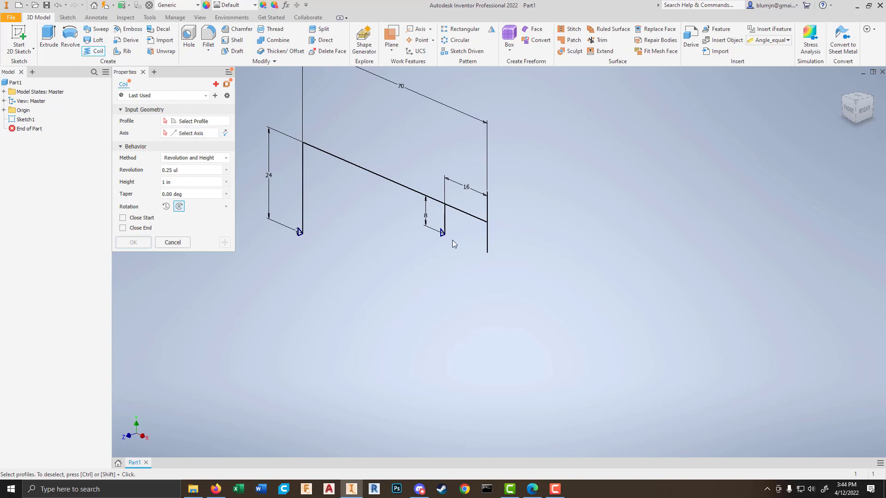
scroll(452, 244, up, 5)
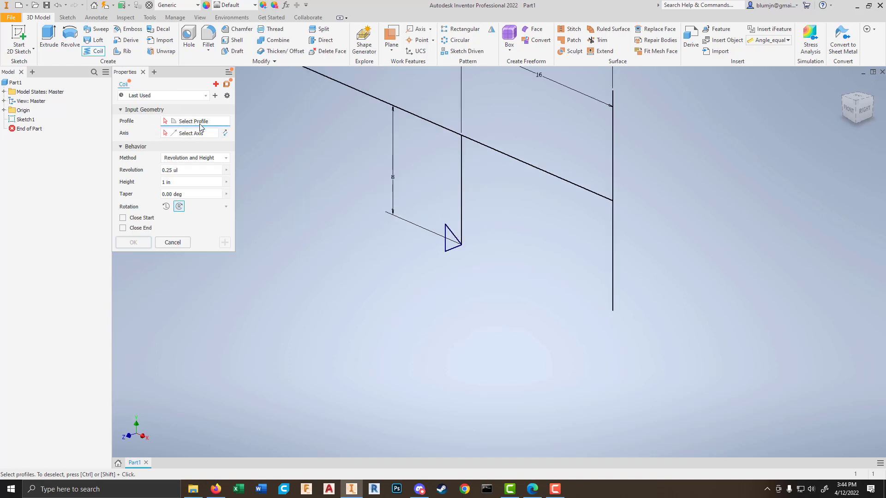
click(454, 240)
scroll(353, 196, down, 4)
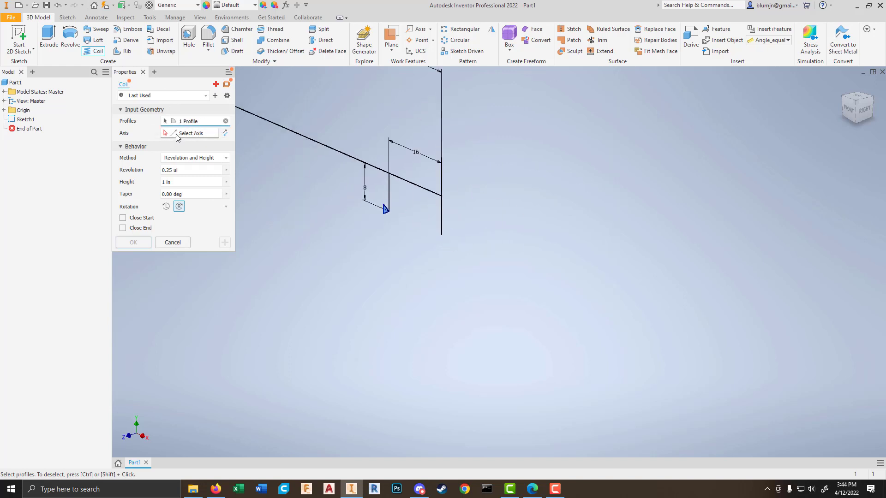
click(446, 231)
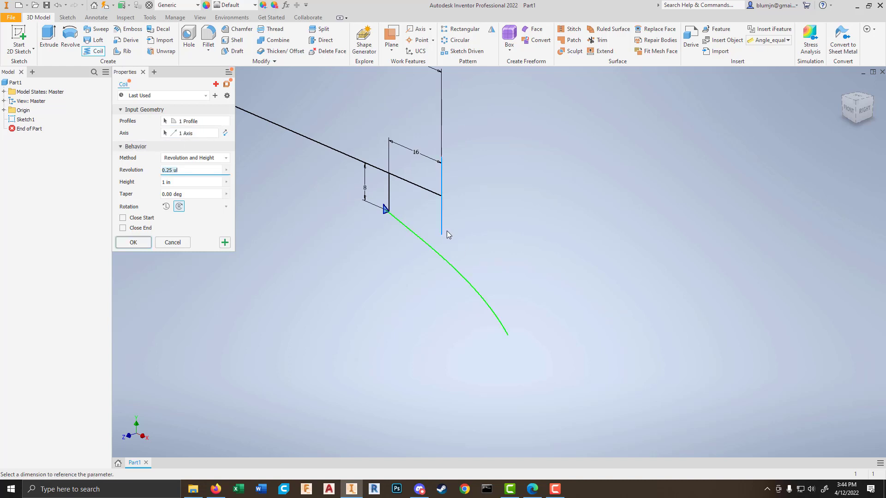
scroll(492, 253, down, 4)
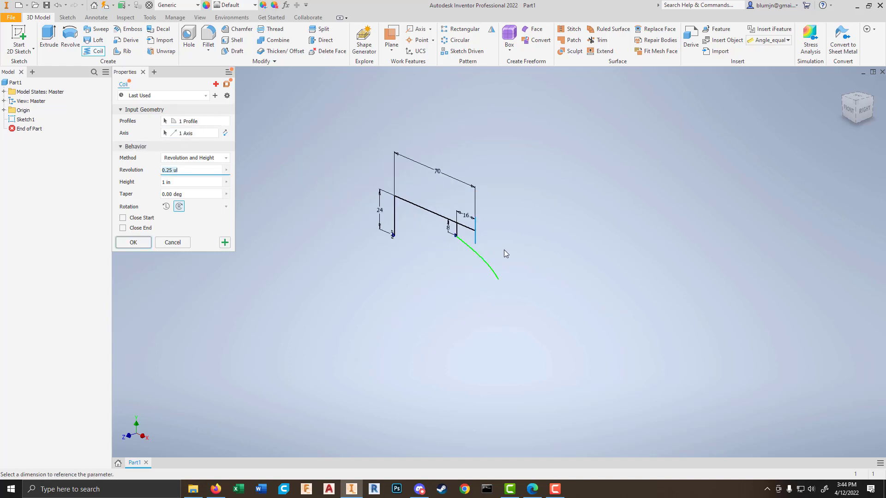
Step: Use the Revolution and Height method for the coil and set its height to 16 mm
click(202, 158)
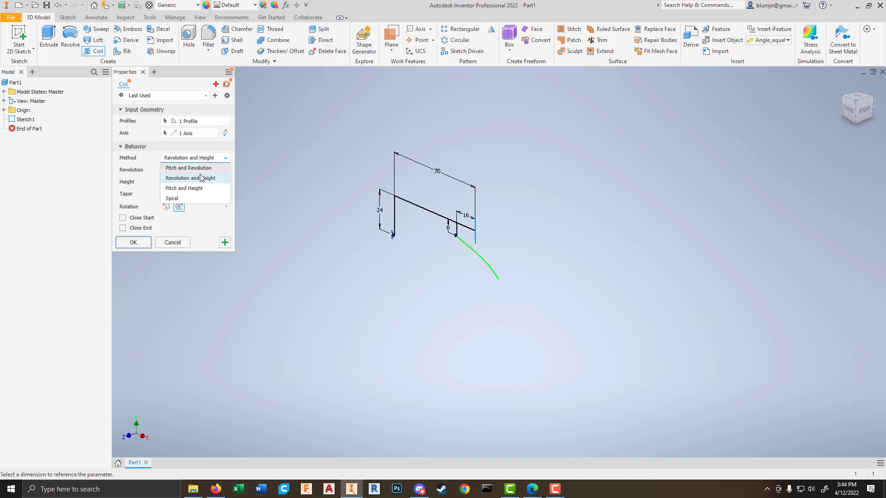
click(203, 179)
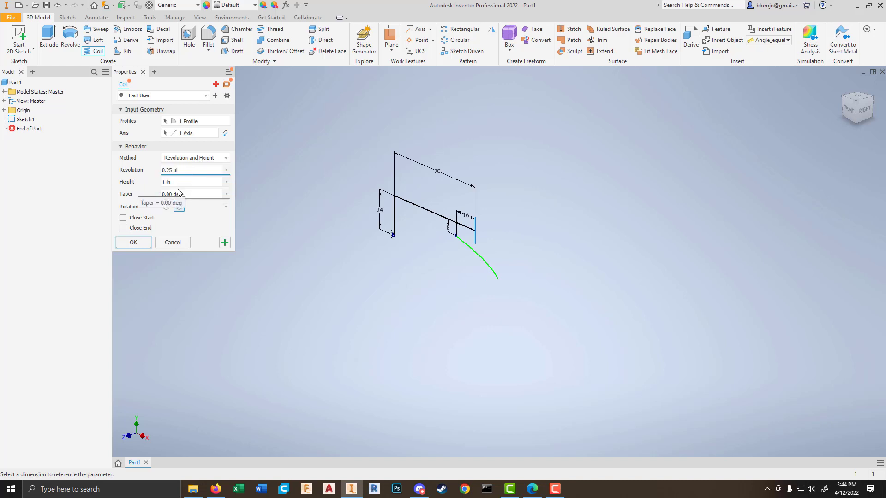
click(185, 181)
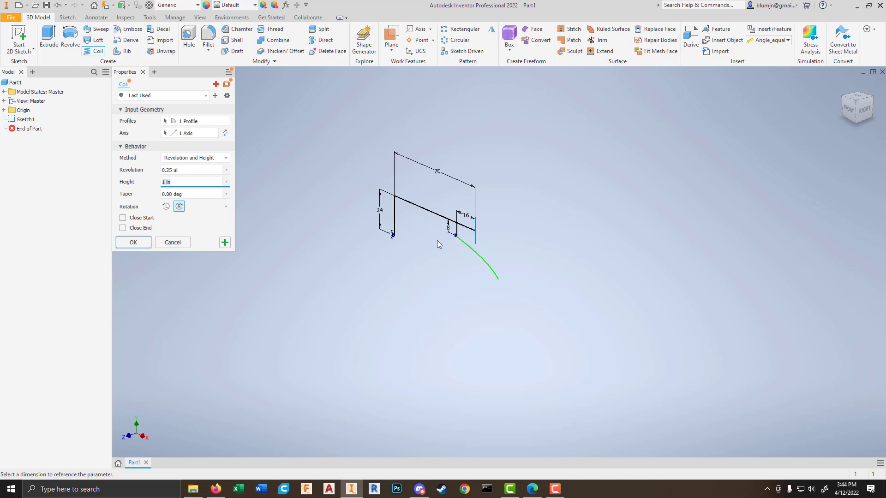
text(16)
click(203, 196)
scroll(537, 267, down, 5)
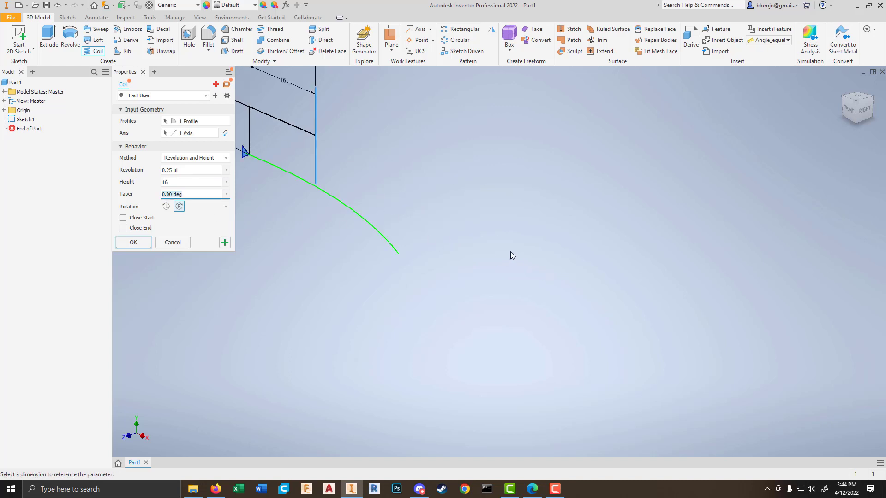
Step: Reverse the coil's axis direction so it rises upward from the small triangle, and create the coil
mouse_move(495, 248)
shift+middle_down()
mouse_move(458, 240)
mouse_move(560, 241)
shift+middle_up()
scroll(498, 250, up, 6)
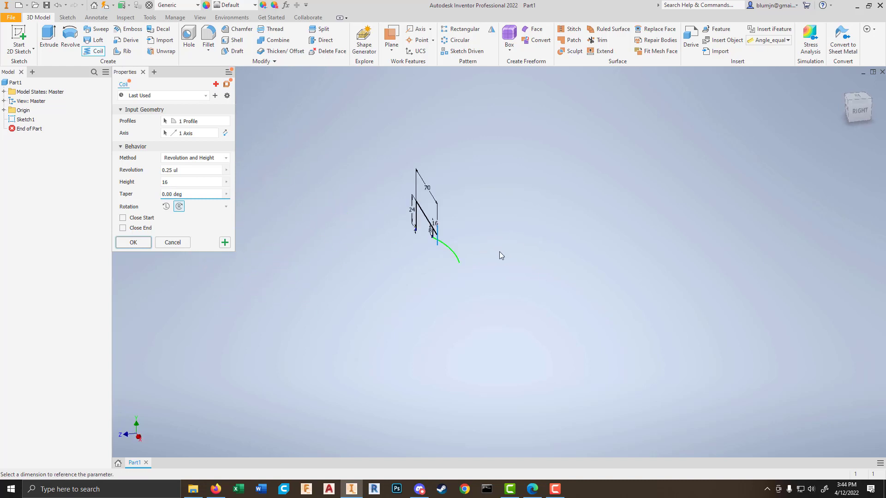
mouse_move(446, 240)
middle_down()
mouse_move(475, 250)
mouse_move(500, 229)
middle_up()
scroll(475, 250, down, 7)
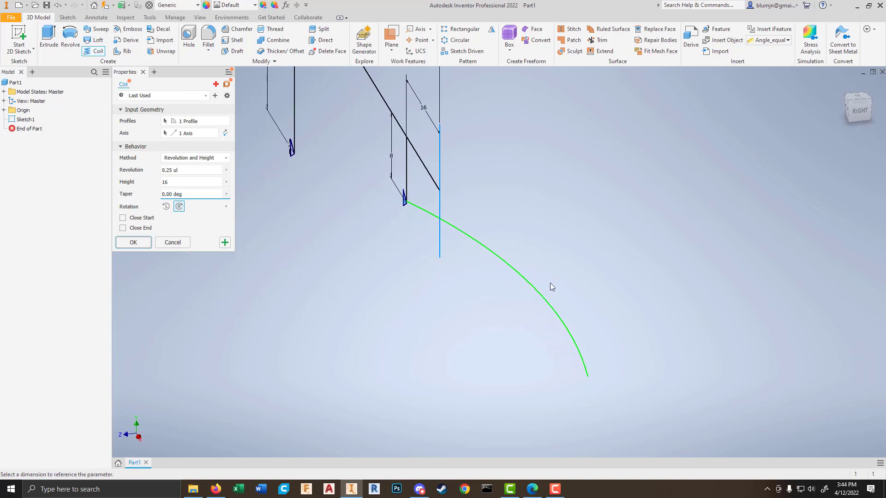
click(860, 121)
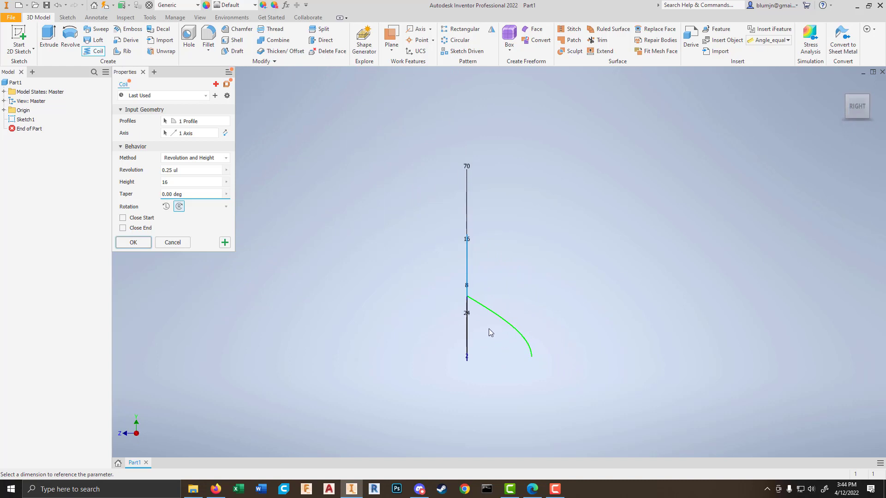
click(224, 133)
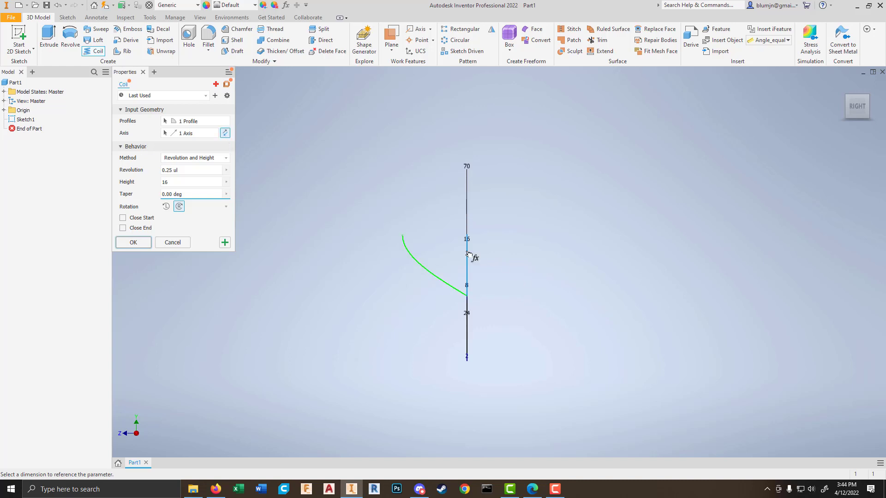
scroll(425, 236, up, 5)
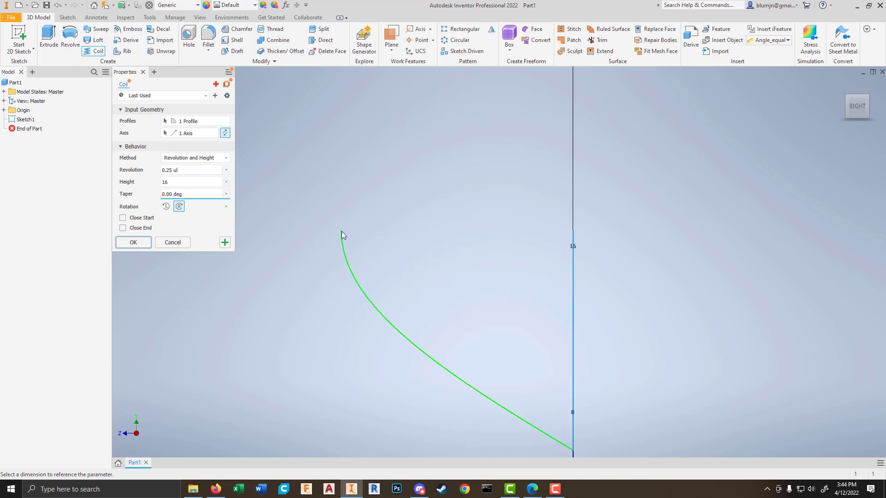
scroll(411, 244, down, 3)
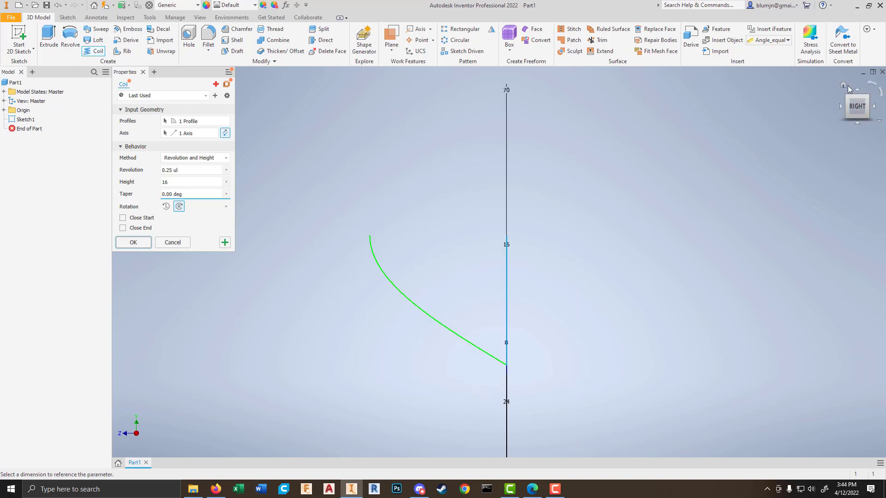
click(843, 86)
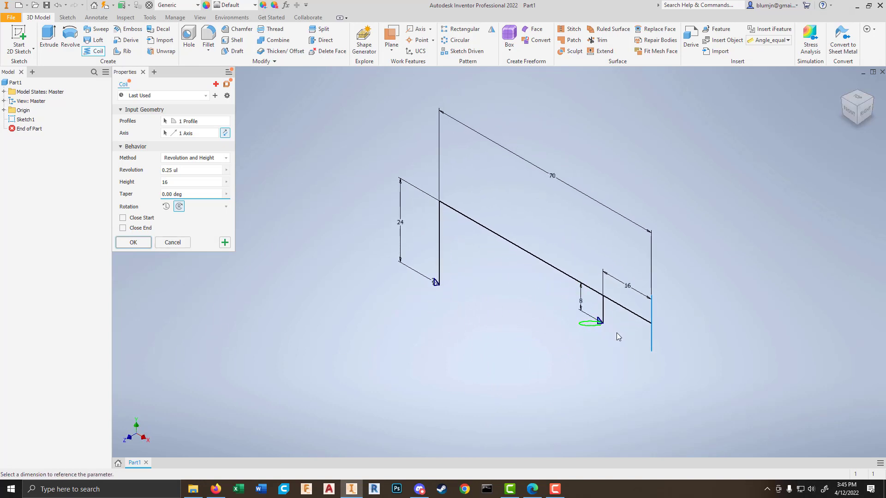
click(133, 243)
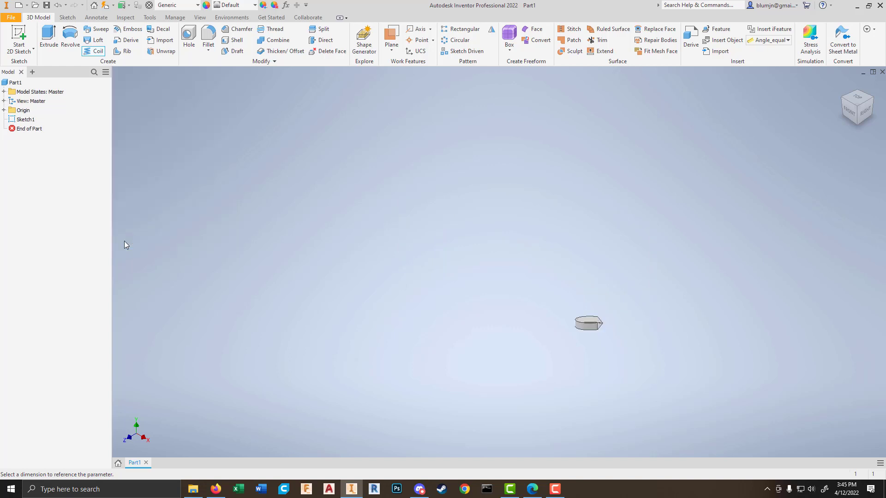
shift+middle_drag(659, 350, 692, 347)
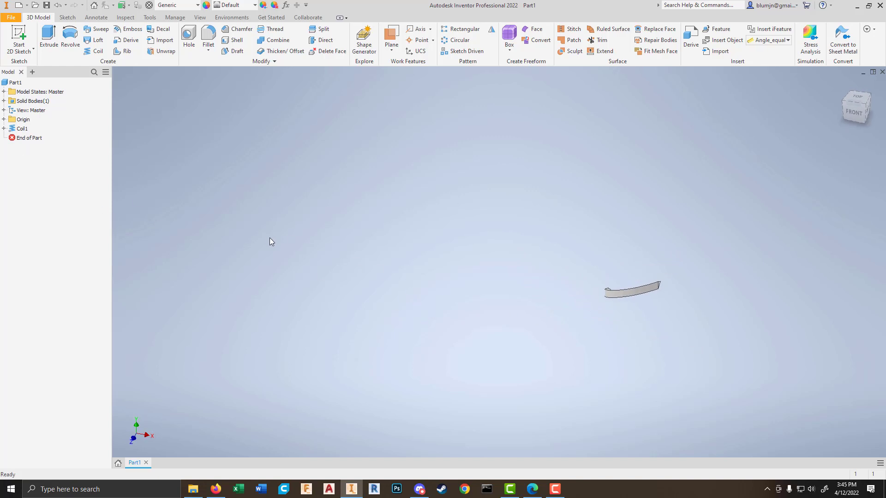
Step: Share the sketch consumed by the first coil so its geometry can be reused for another feature
click(4, 128)
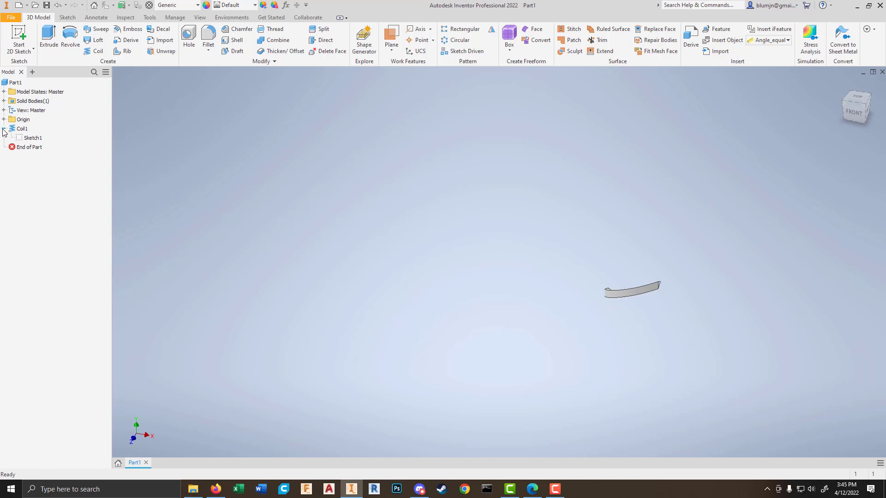
right_click(27, 138)
click(4, 203)
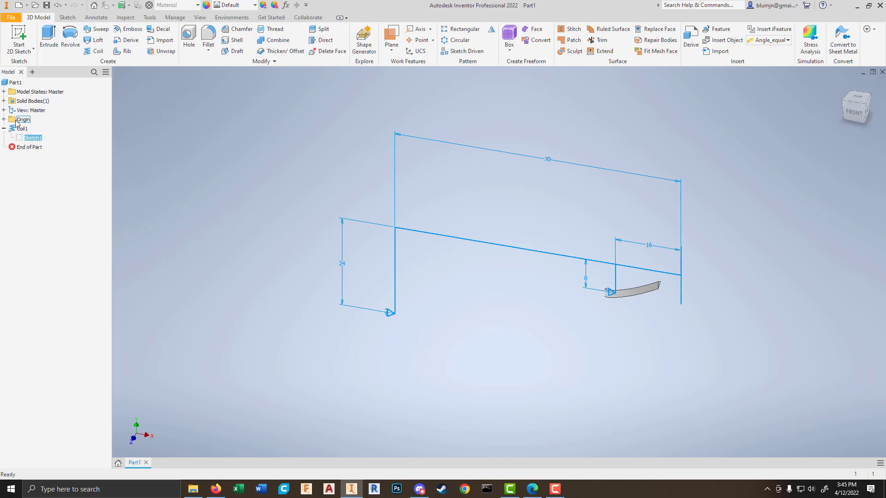
right_click(31, 142)
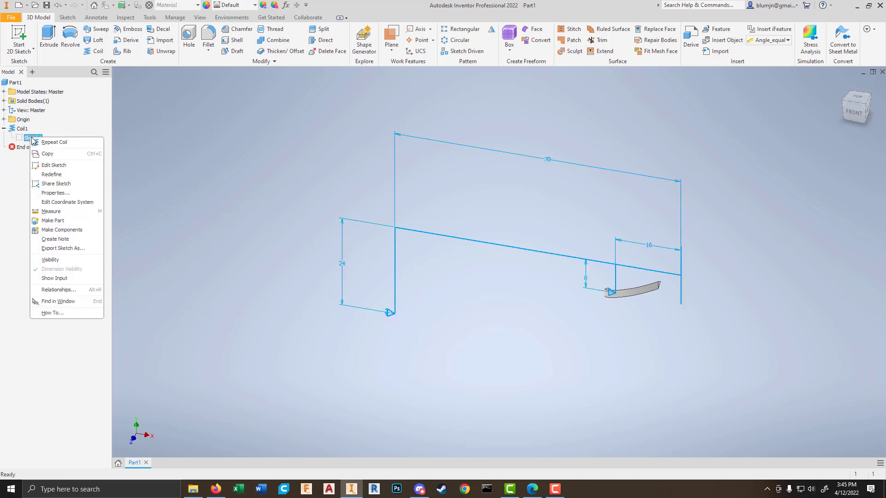
click(57, 183)
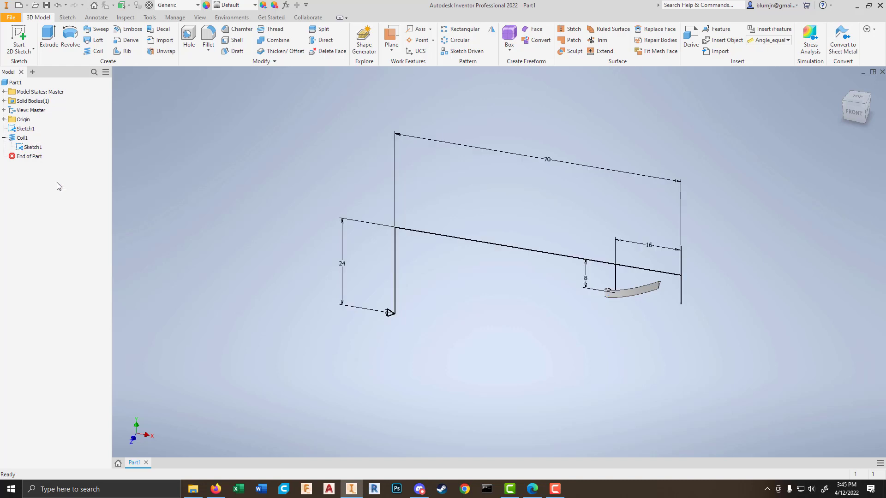
click(4, 138)
click(24, 129)
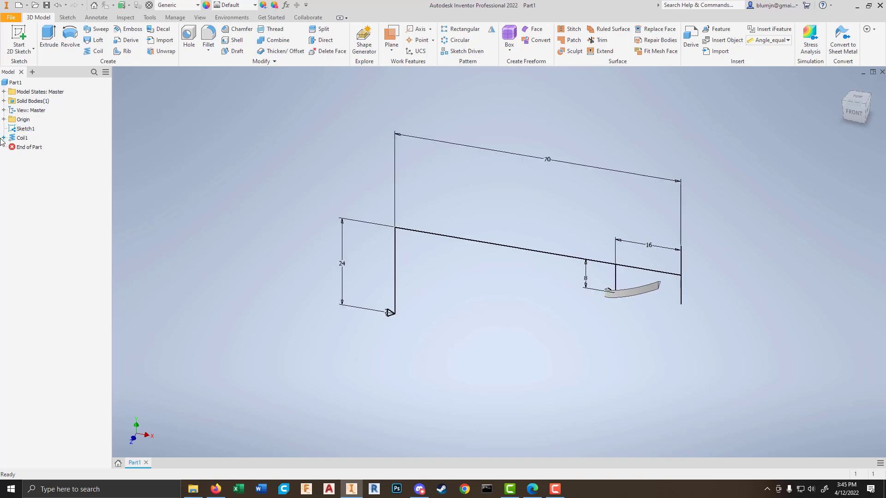
click(33, 130)
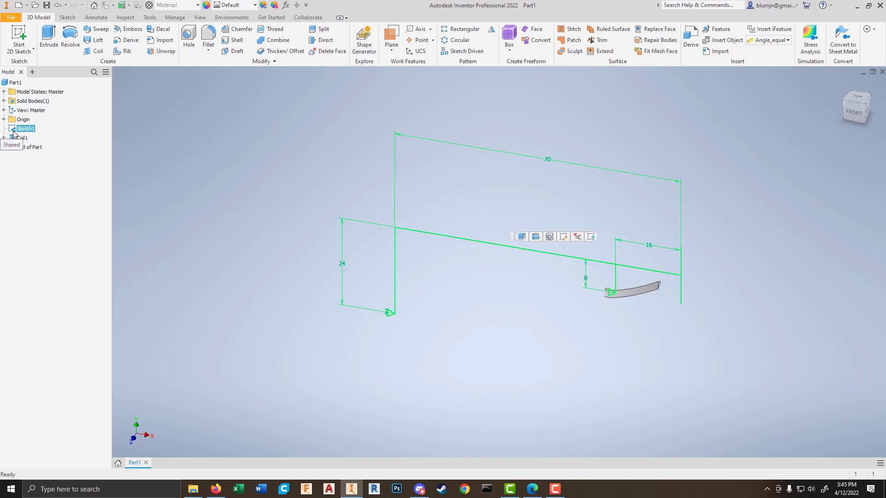
click(331, 340)
Step: Start a second coil with the triangle at the 24 mm line as profile and the same vertical end line as axis
scroll(411, 320, up, 3)
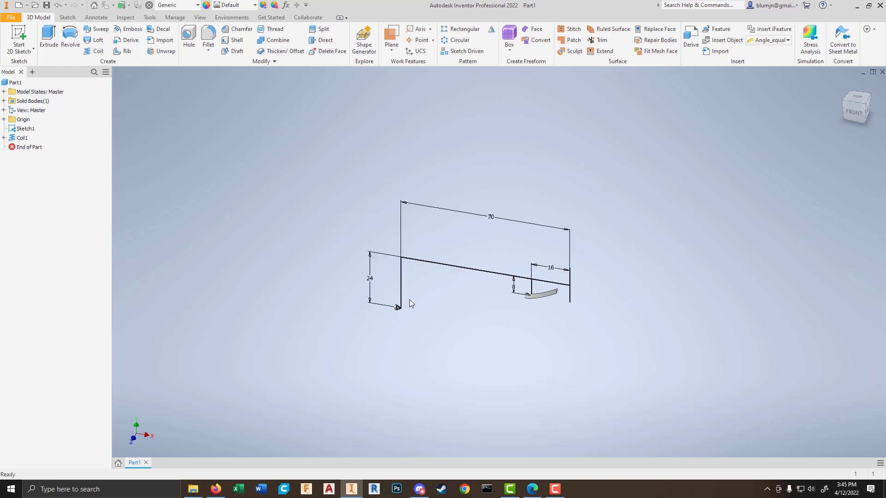
scroll(430, 298, down, 5)
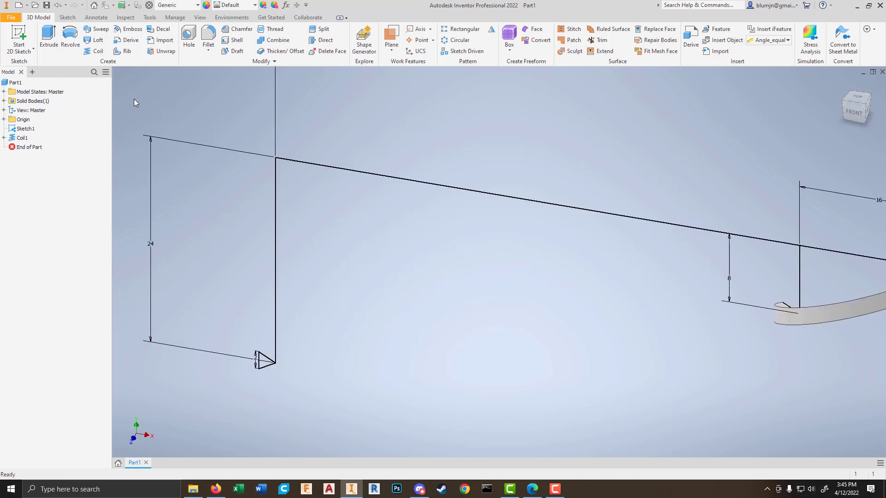
scroll(134, 98, up, 4)
click(97, 50)
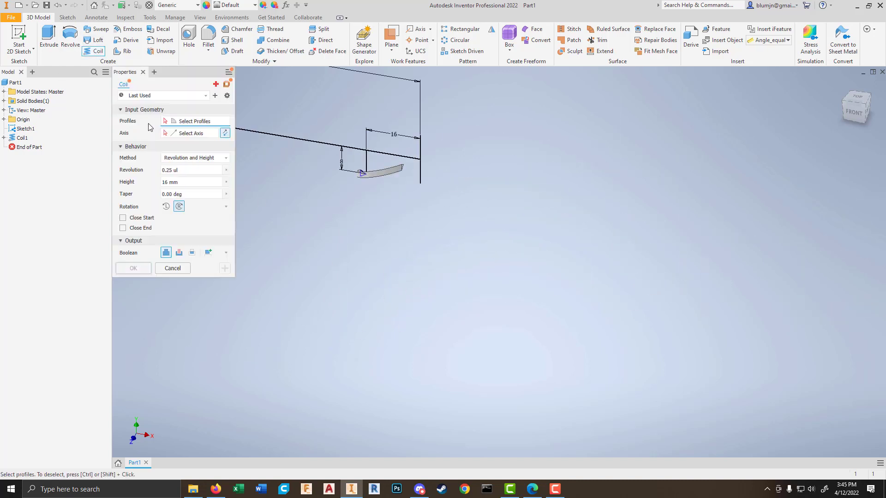
scroll(439, 211, down, 5)
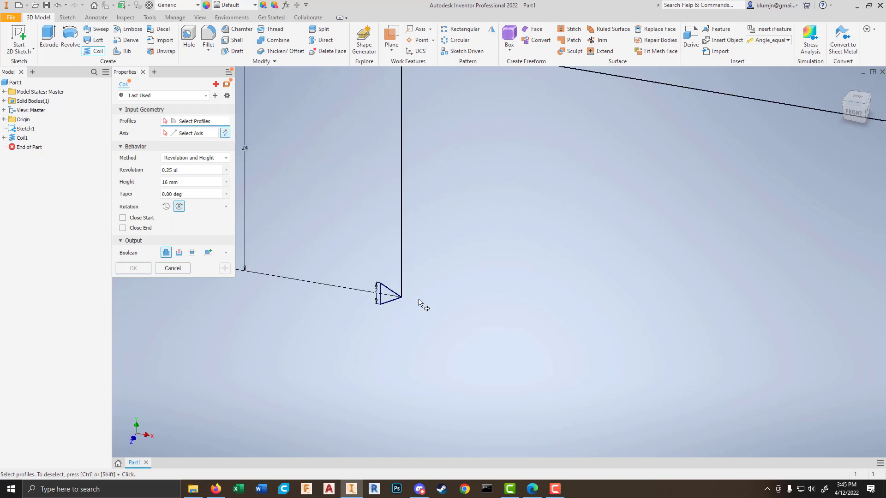
click(387, 294)
scroll(344, 254, up, 4)
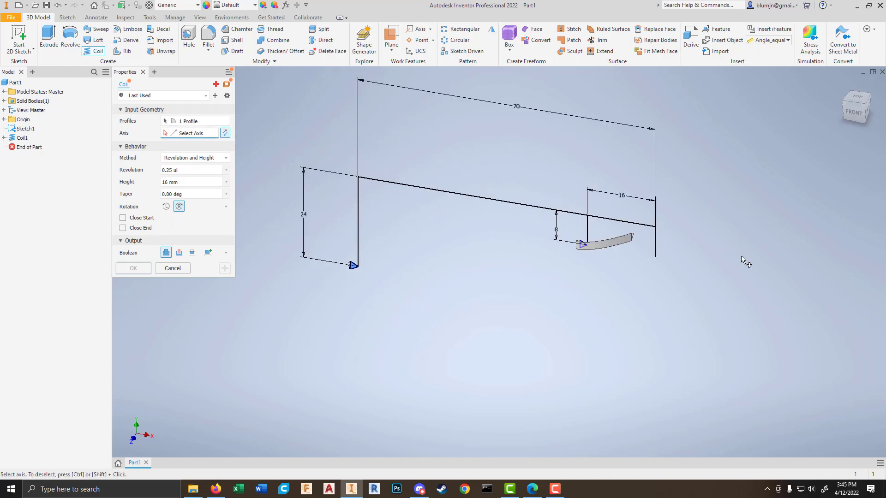
click(656, 251)
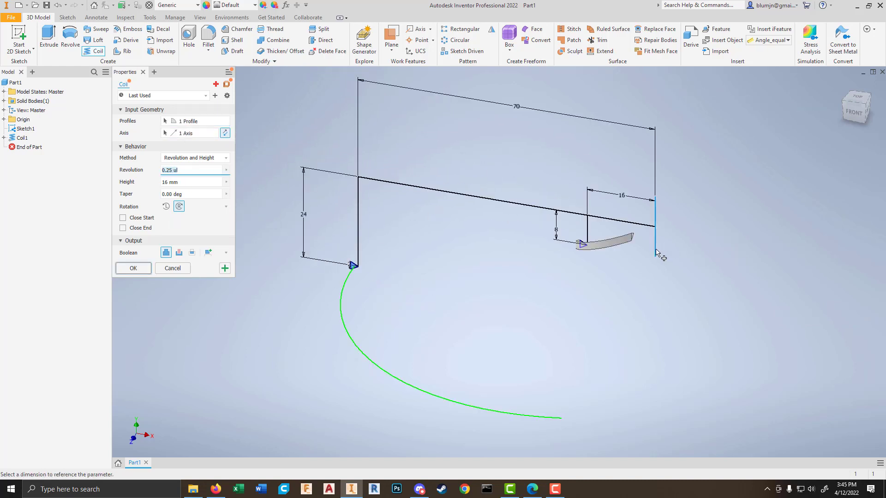
Step: Set the second coil's height to 48 mm and orient its axis direction to rise the same way as the first coil
click(224, 133)
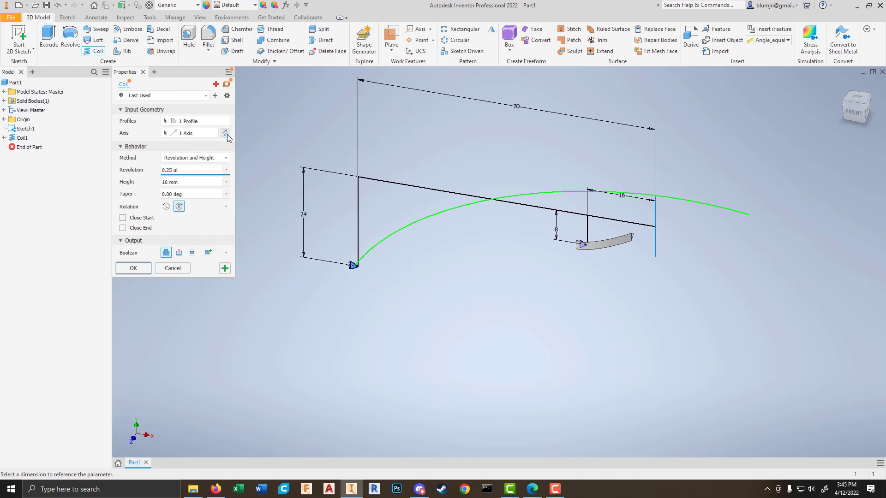
click(178, 183)
text(48)
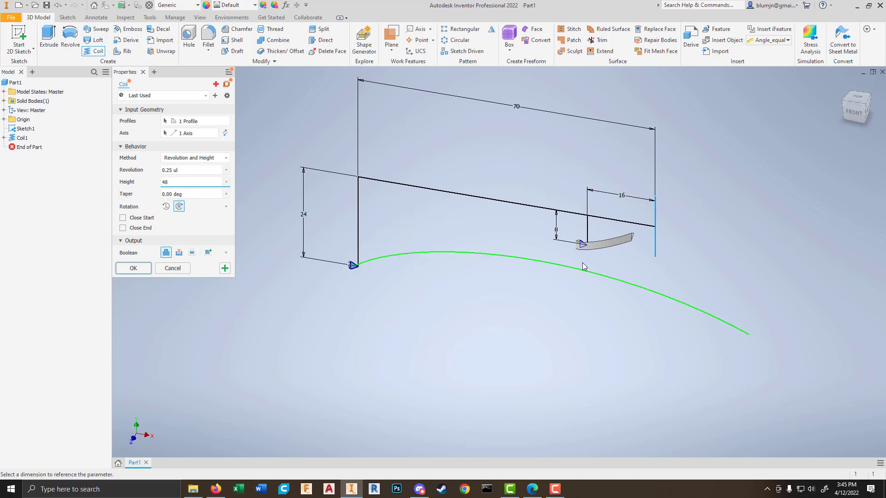
middle_drag(582, 265, 555, 250)
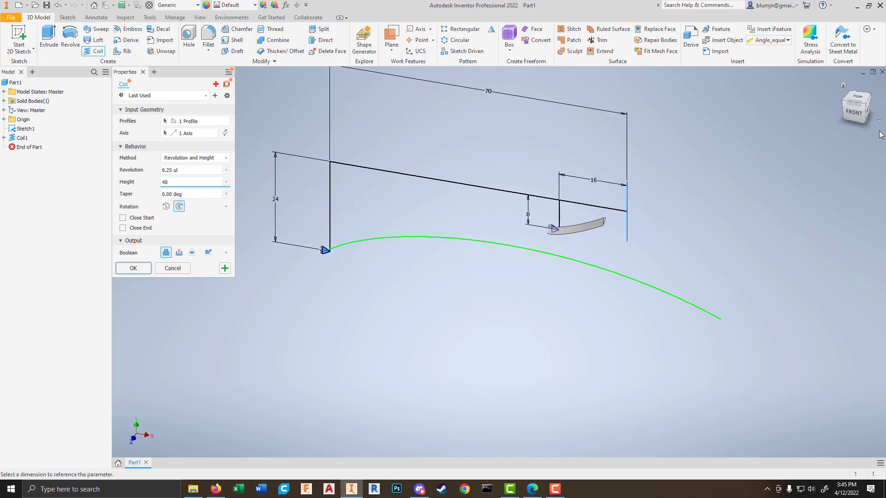
click(873, 110)
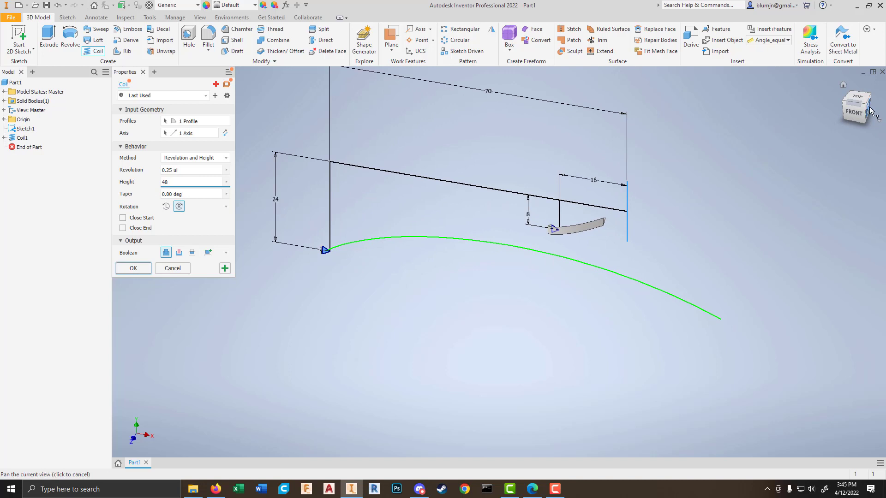
click(225, 133)
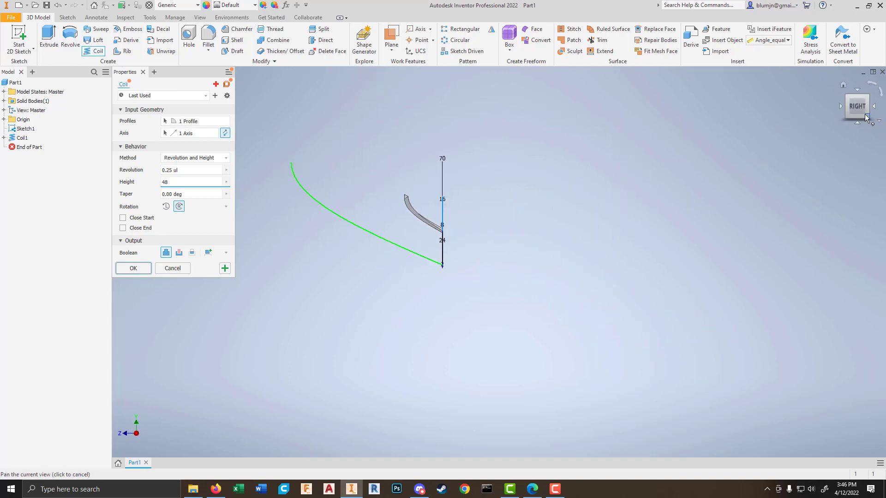
Step: Output the 48 mm coil as a new solid body and create it
click(845, 85)
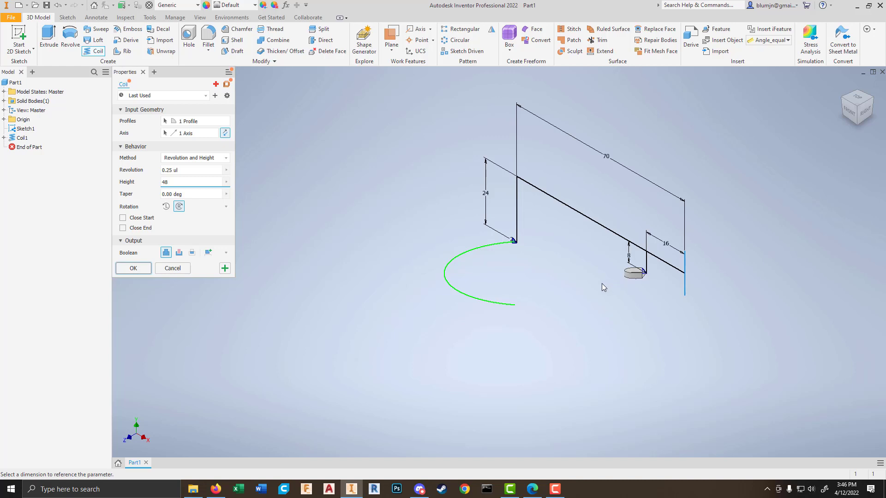
click(207, 255)
click(132, 269)
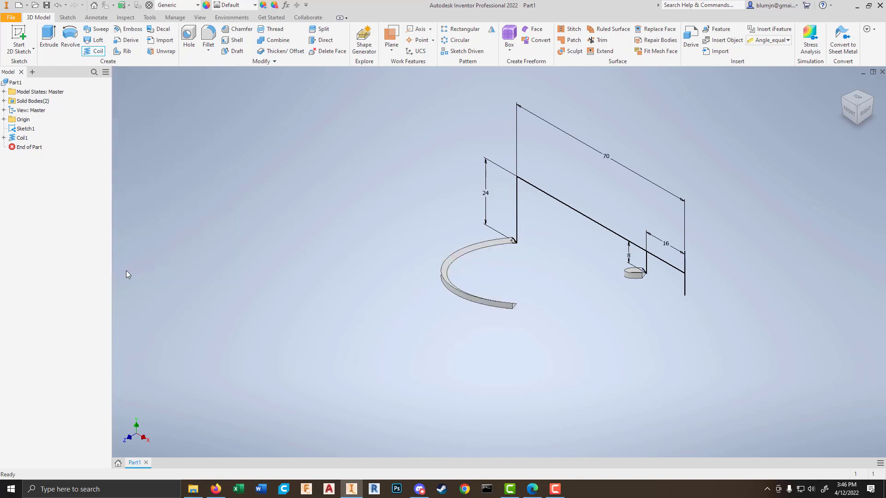
shift+middle_drag(606, 299, 579, 279)
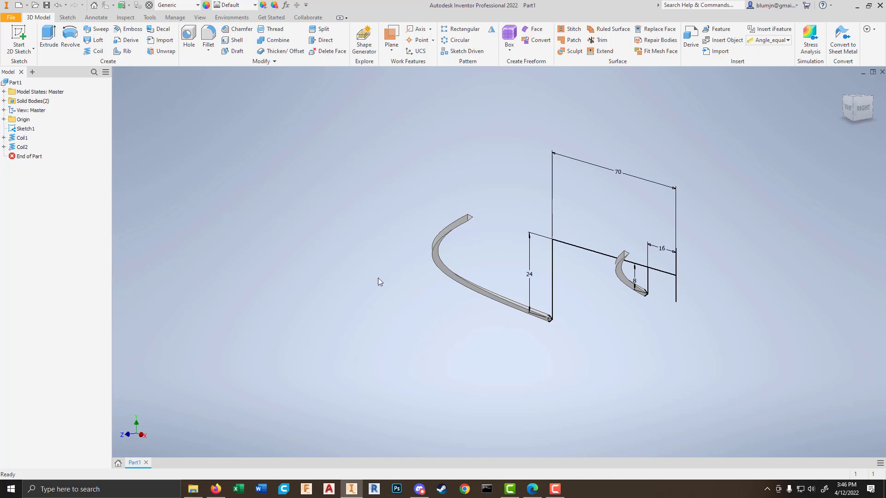
Step: Try lofting a solid between the matching side faces of the large and small coils, and undo the loft
shift+middle_drag(378, 278, 356, 278)
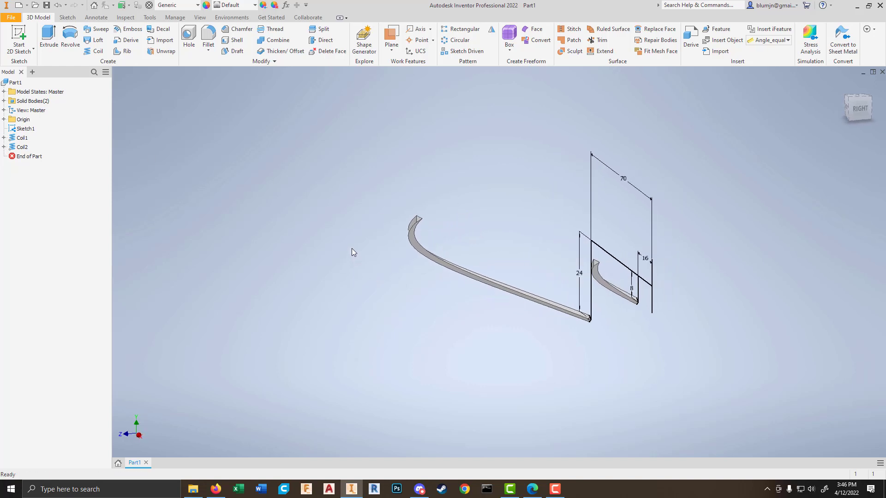
click(99, 41)
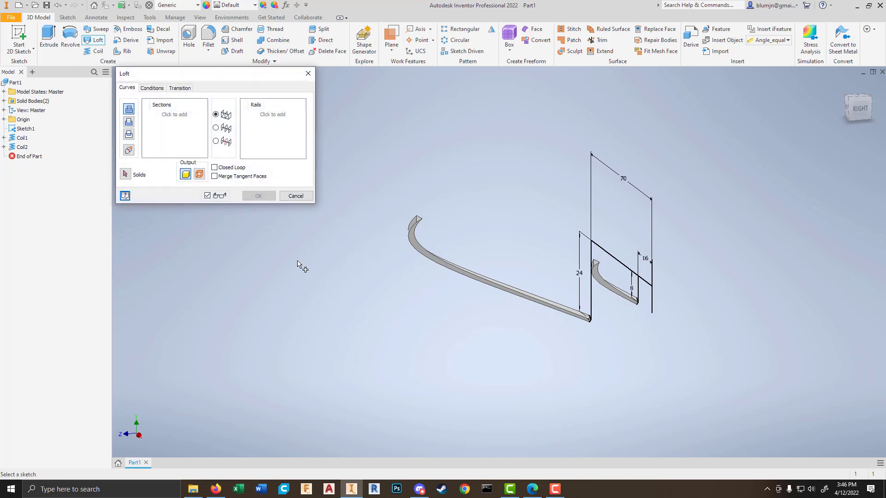
click(199, 174)
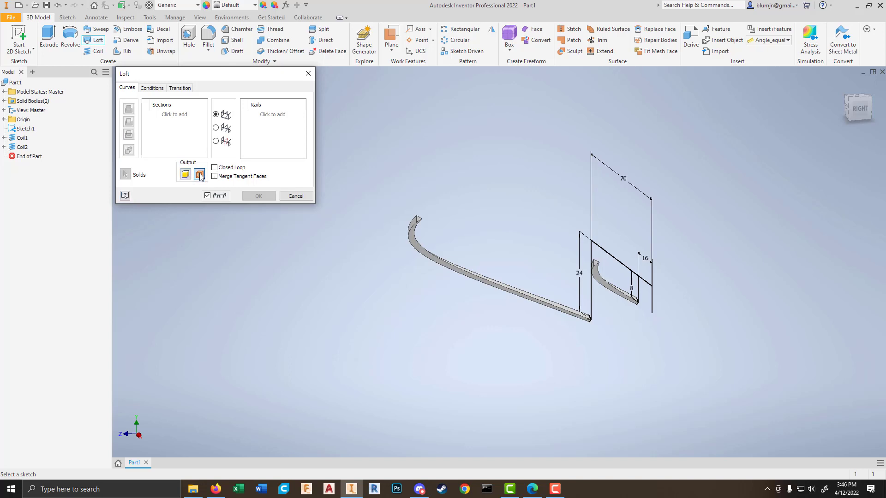
click(186, 174)
scroll(435, 259, up, 5)
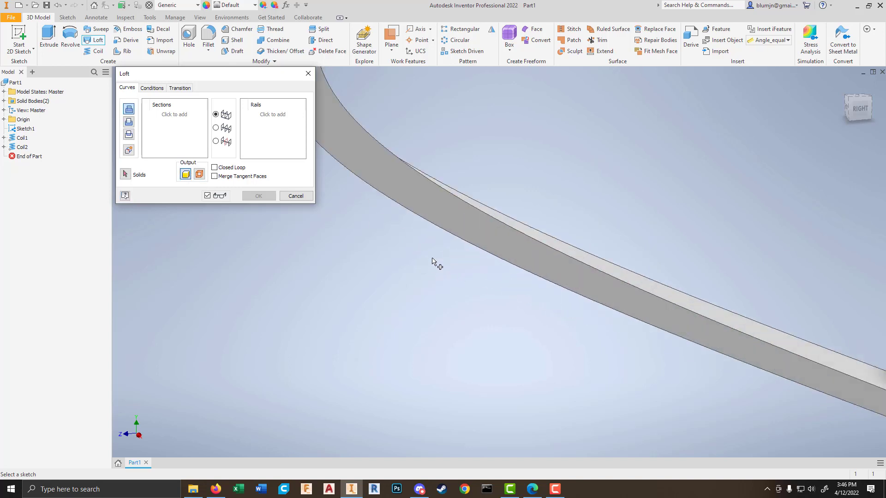
click(496, 219)
scroll(414, 234, down, 6)
scroll(614, 252, up, 5)
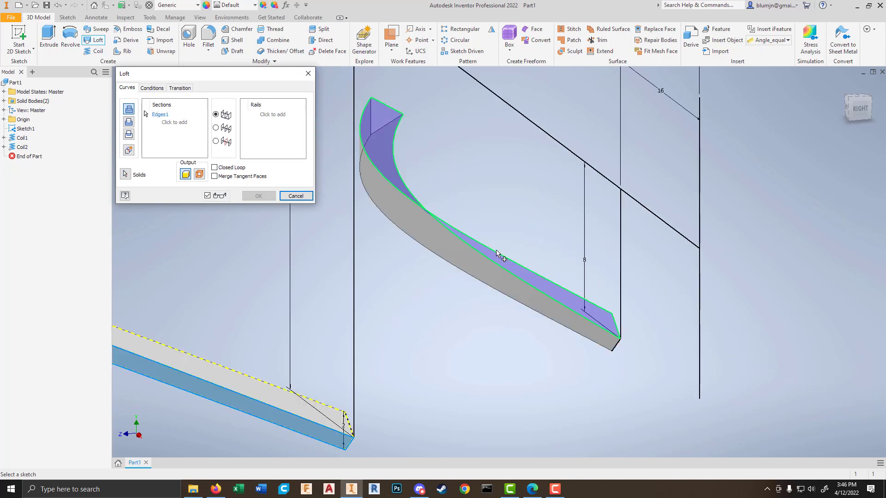
click(509, 263)
scroll(557, 275, down, 3)
shift+middle_drag(548, 246, 589, 249)
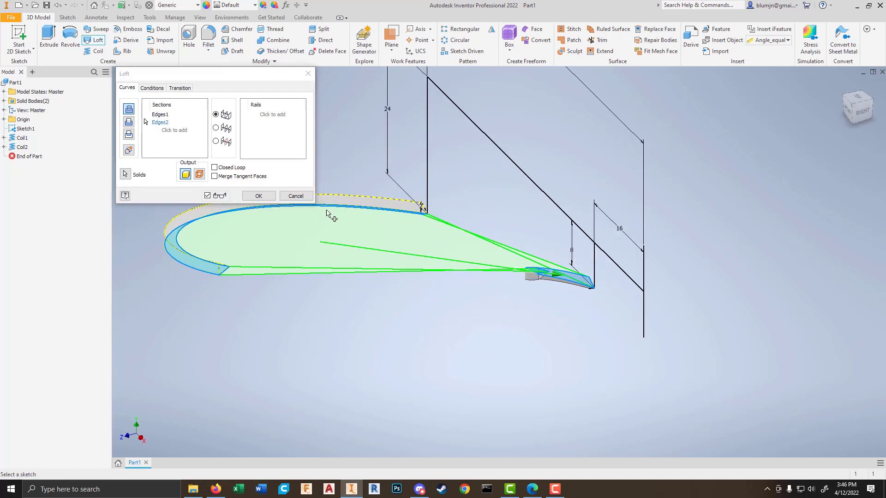
click(258, 196)
shift+middle_drag(297, 217, 422, 299)
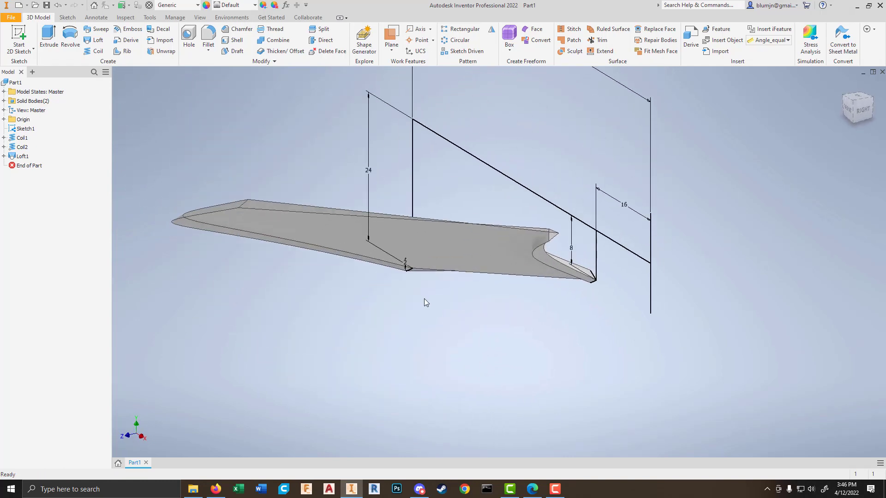
key(ctrl+z)
Step: Loft a surface between the matching long curved edges of the large and small coils
shift+middle_drag(434, 298, 409, 290)
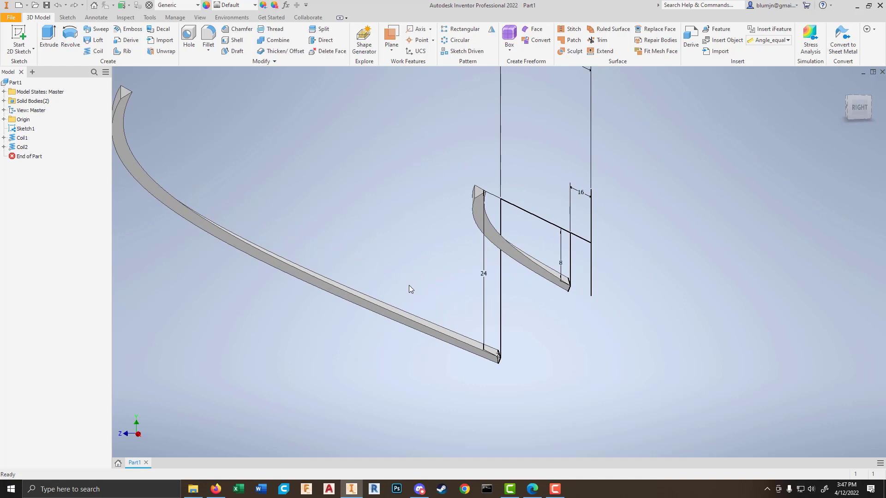
click(89, 44)
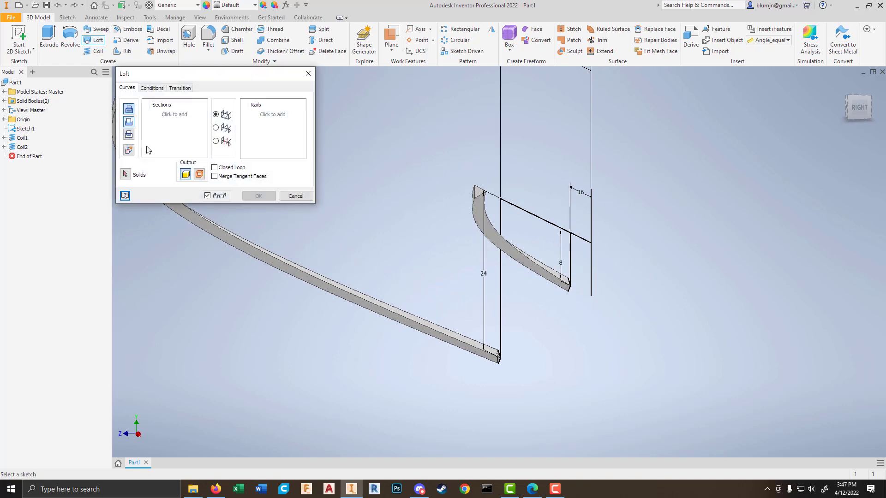
click(199, 174)
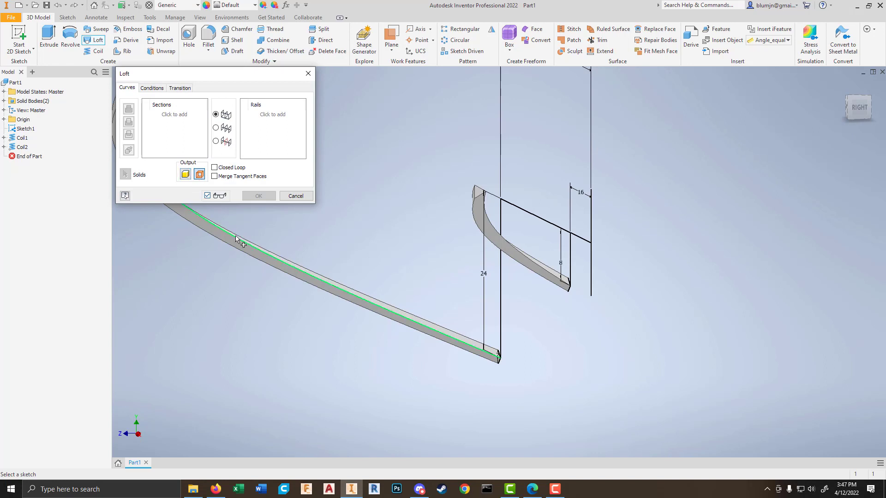
click(277, 261)
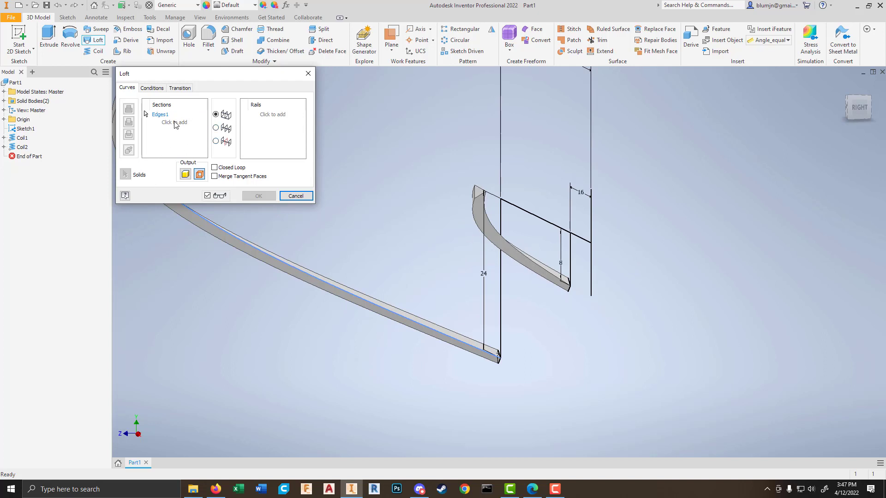
click(517, 249)
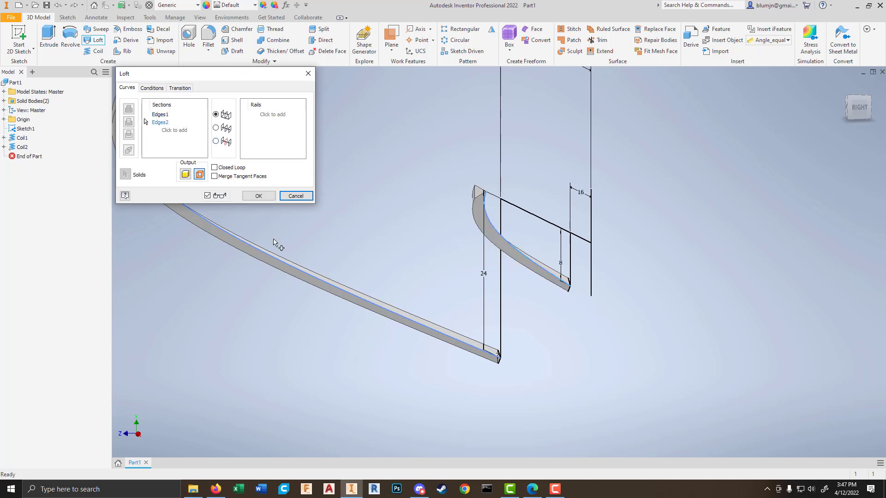
click(259, 196)
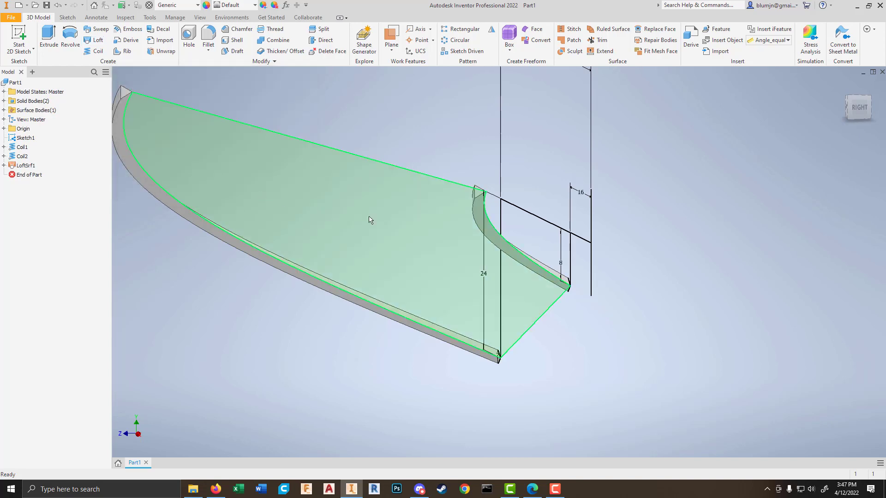
Step: Hide both coil solid bodies so only the lofted surface is displayed with the sketch
mouse_move(399, 123)
shift+middle_down()
mouse_move(397, 157)
mouse_move(365, 145)
mouse_move(493, 148)
mouse_move(536, 140)
mouse_move(517, 141)
shift+middle_up()
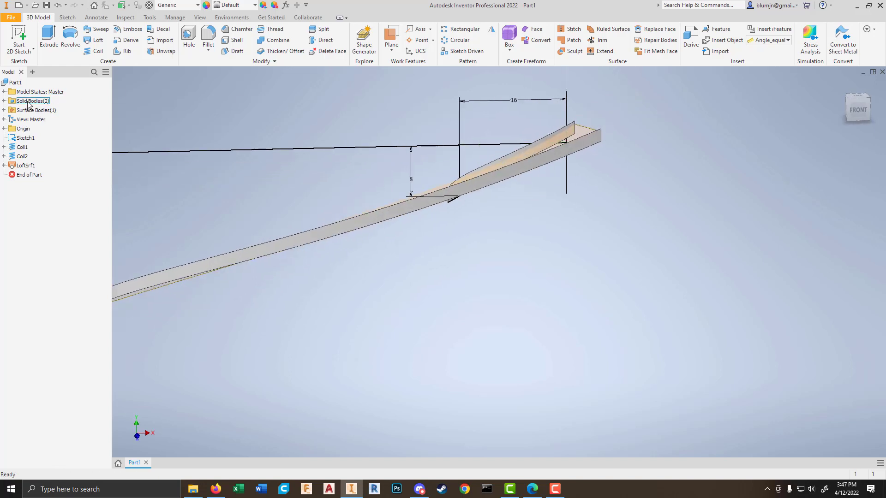
click(3, 101)
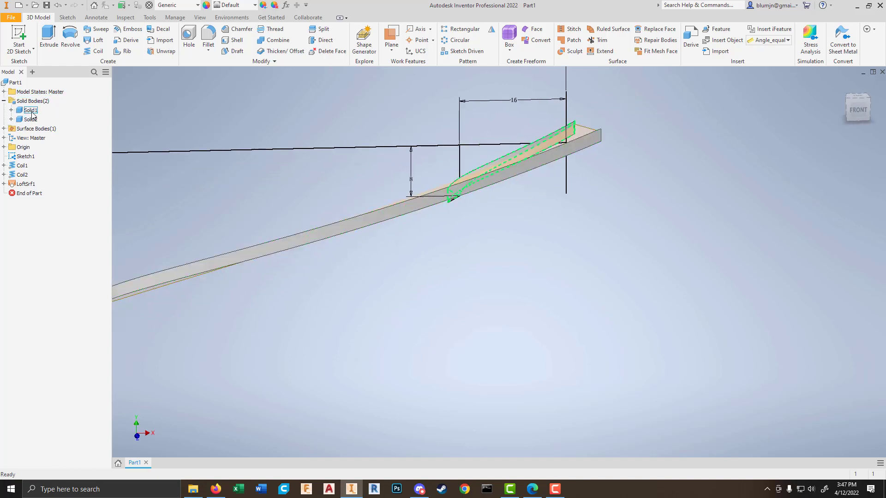
right_click(30, 110)
click(54, 168)
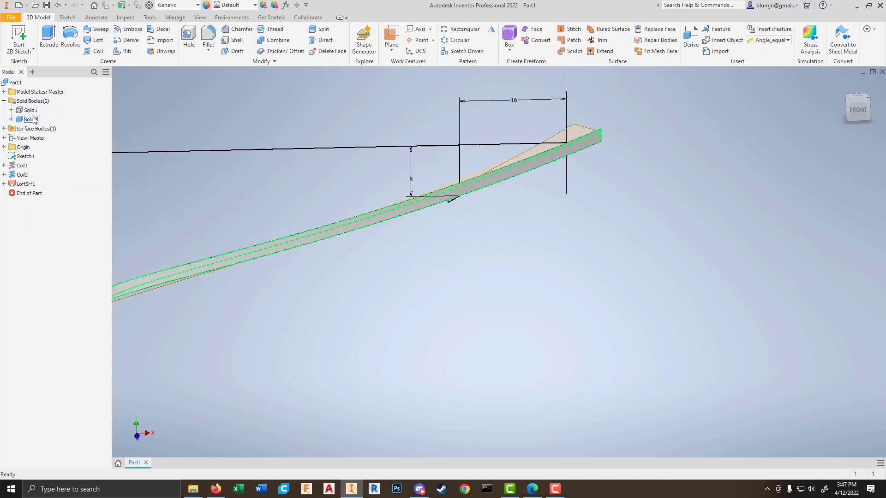
right_click(31, 120)
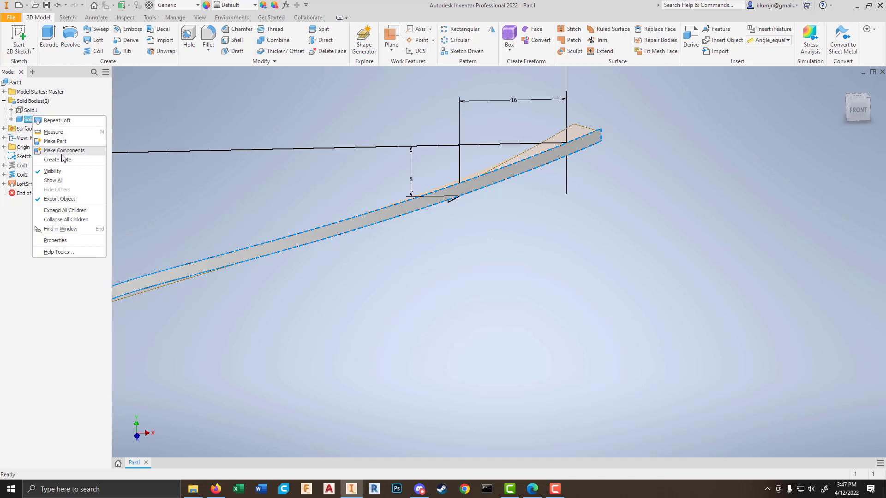
click(55, 171)
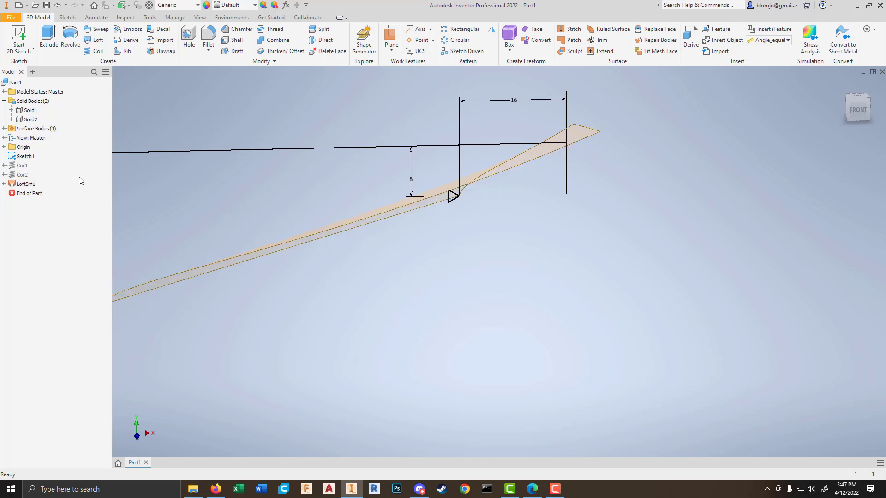
Step: Start thickening the lofted surface by 1 mm, with the thickness centered on the face
scroll(322, 276, down, 5)
mouse_move(325, 276)
shift+middle_down()
mouse_move(323, 258)
mouse_move(355, 264)
mouse_move(188, 278)
shift+middle_up()
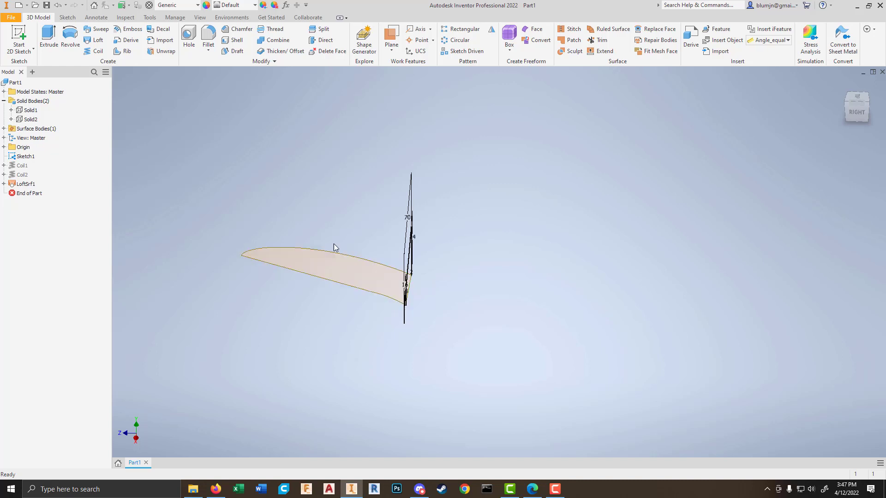
scroll(305, 245, up, 5)
scroll(375, 257, down, 4)
mouse_move(455, 291)
shift+middle_down()
mouse_move(613, 288)
mouse_move(460, 296)
mouse_move(520, 303)
mouse_move(479, 305)
mouse_move(466, 279)
mouse_move(469, 295)
shift+middle_up()
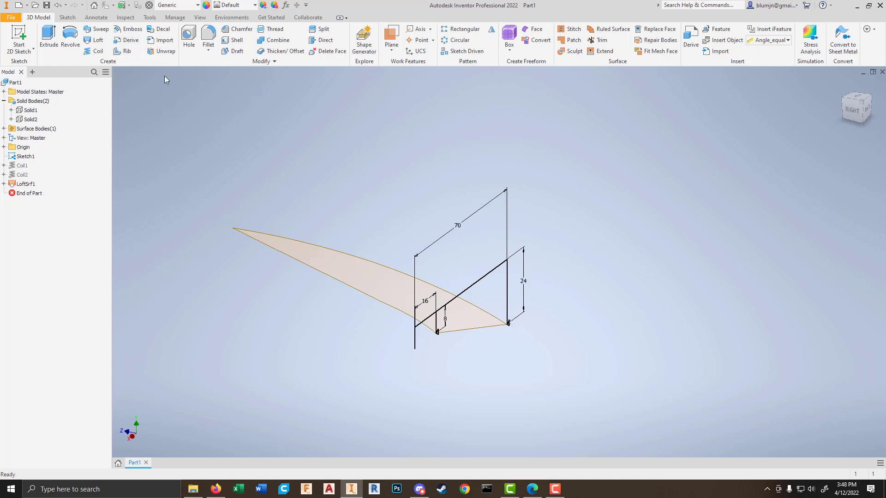
click(275, 55)
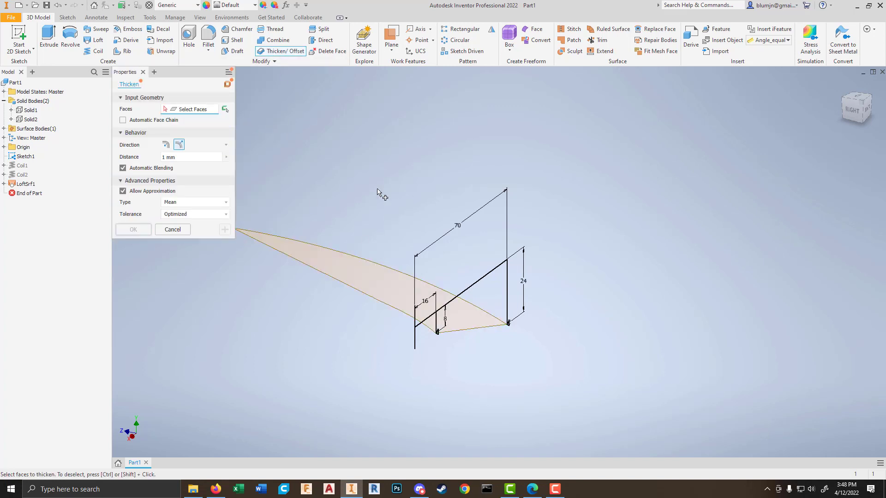
click(360, 280)
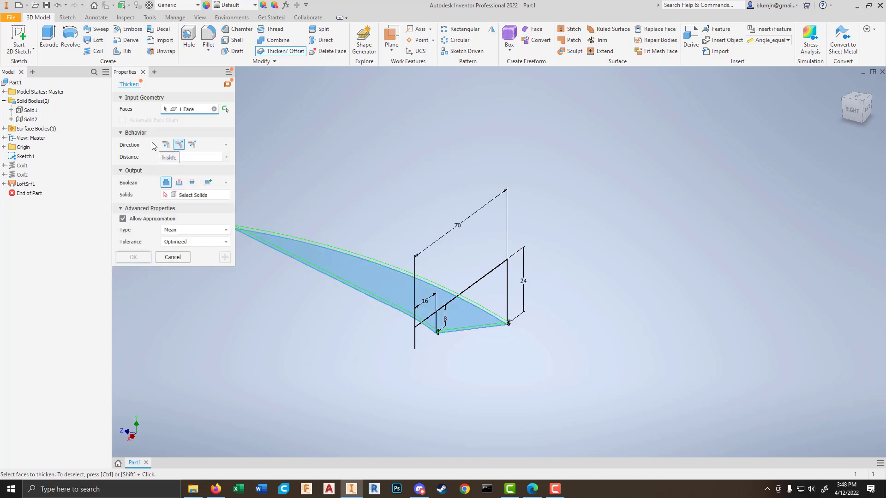
click(192, 146)
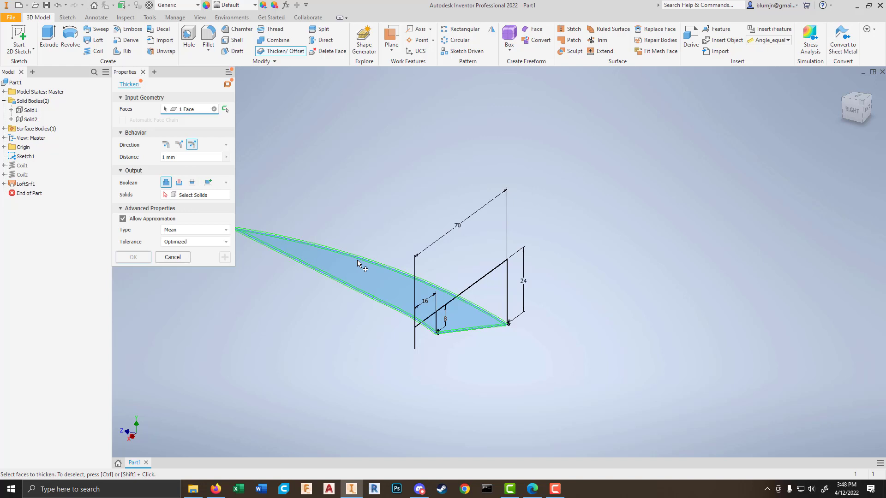
scroll(490, 277, down, 4)
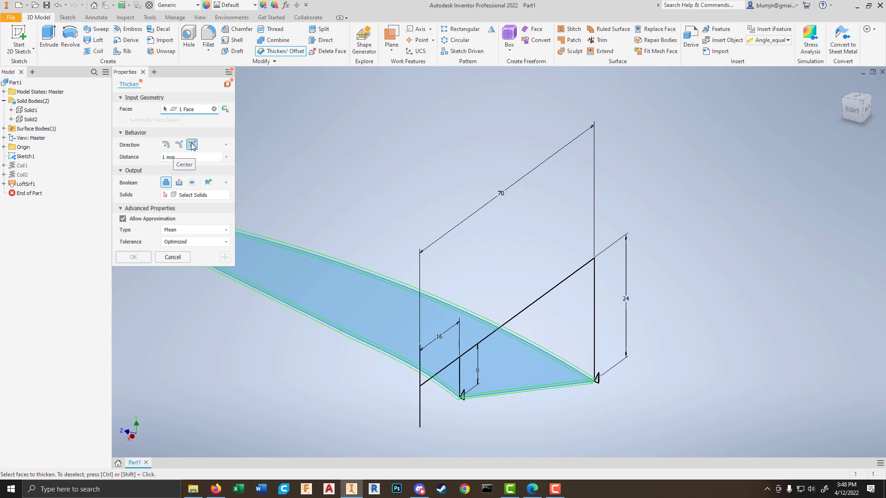
Step: Output the thickened blade as a new solid body and create it
click(209, 183)
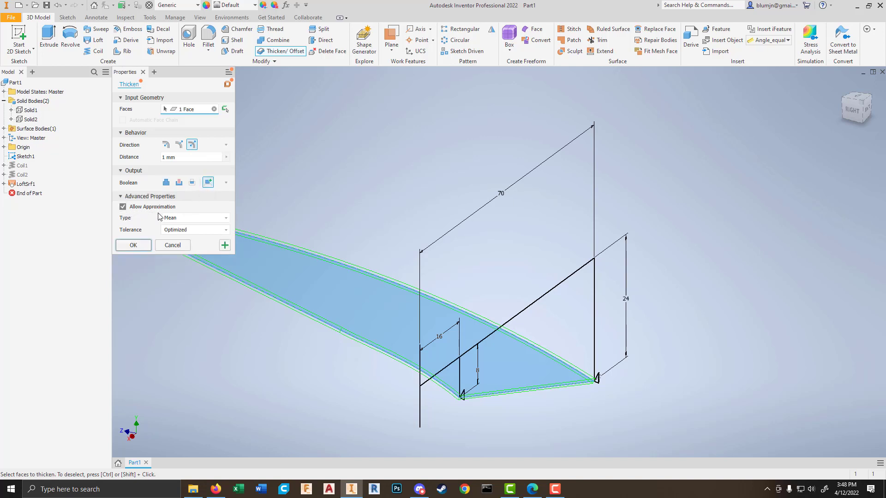
click(167, 186)
click(179, 184)
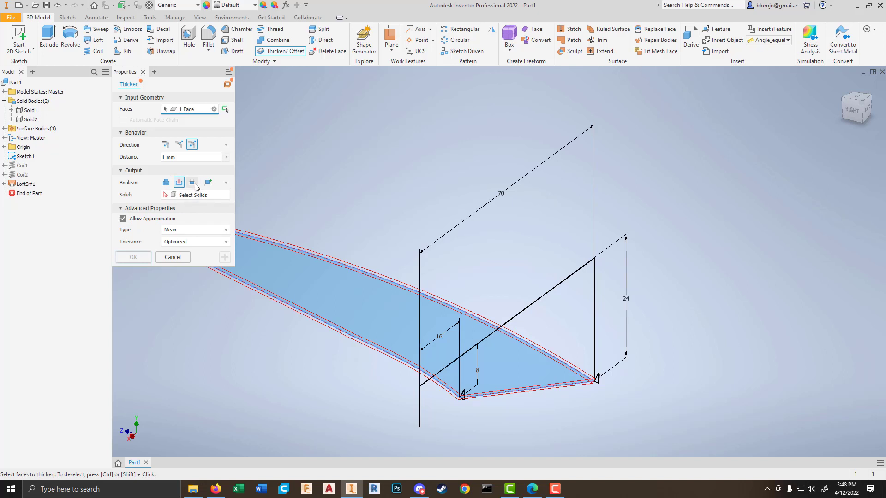
click(193, 184)
click(207, 183)
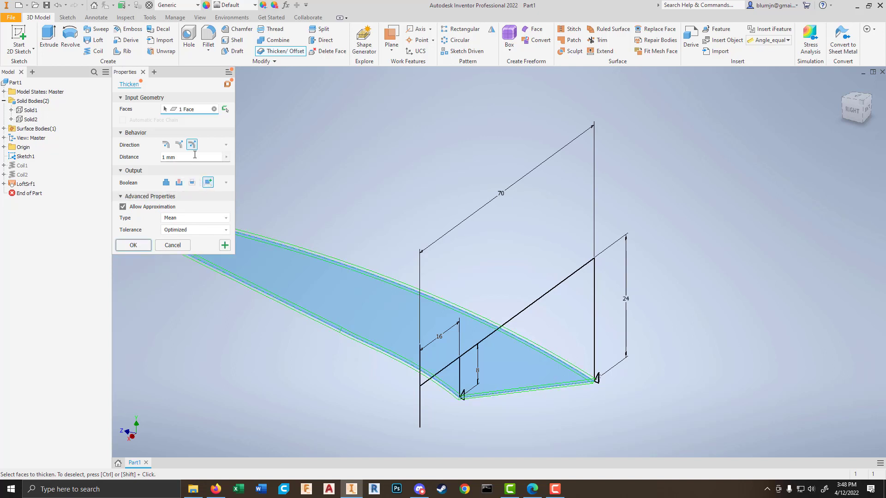
scroll(482, 228, up, 4)
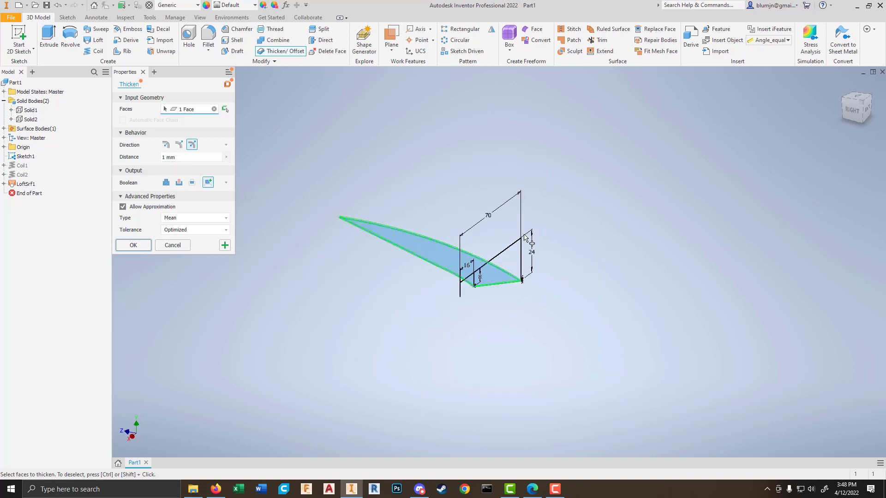
shift+middle_drag(559, 236, 556, 254)
scroll(441, 270, down, 3)
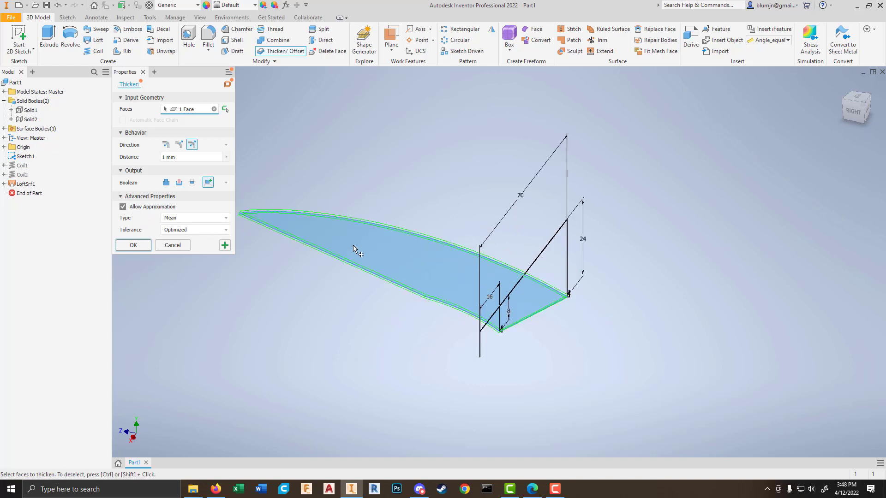
shift+middle_drag(353, 249, 392, 263)
click(133, 245)
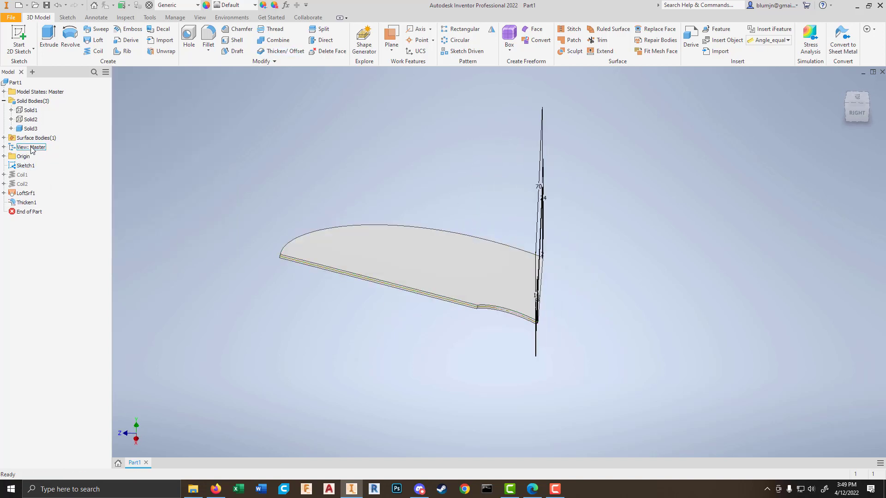
Step: Hide the lofted surface body so only the thickened blade solid and the sketch are displayed
click(3, 137)
click(29, 147)
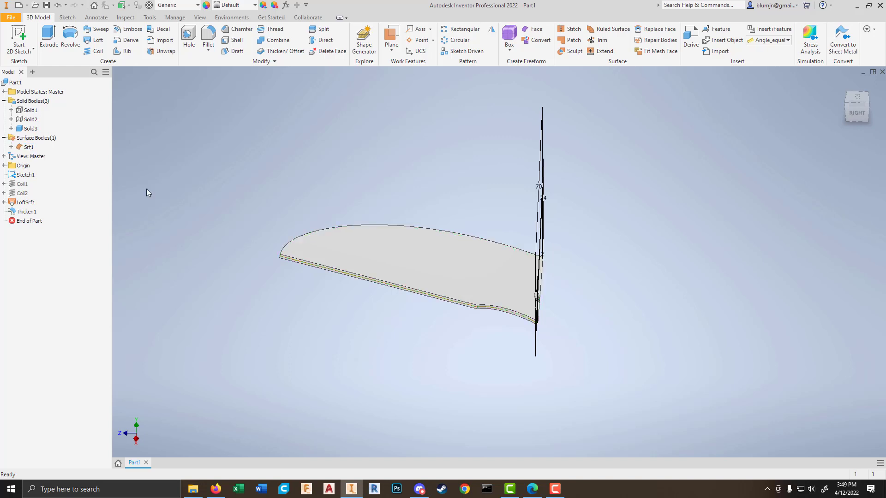
right_click(31, 151)
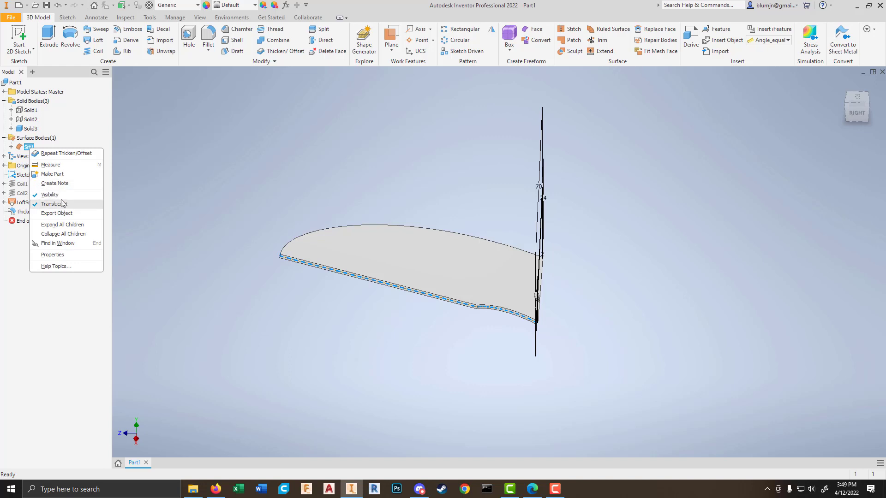
click(35, 196)
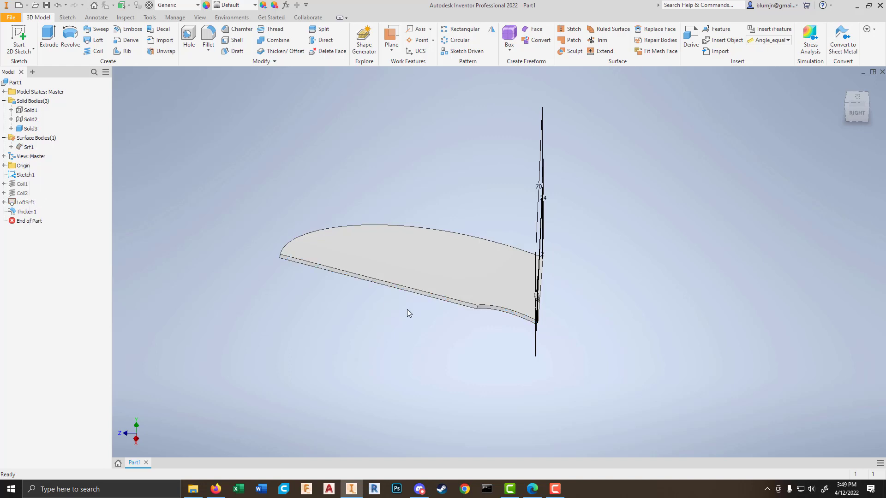
shift+middle_drag(420, 327, 290, 312)
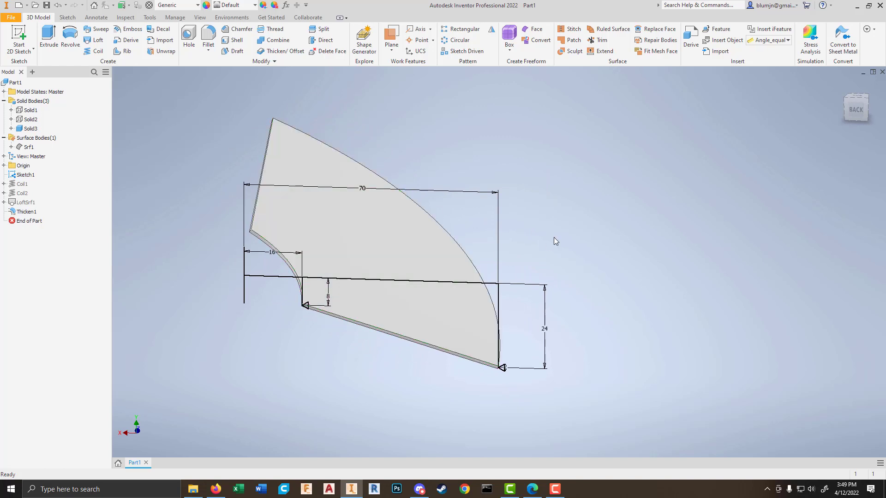
mouse_move(554, 237)
shift+middle_down()
mouse_move(538, 265)
mouse_move(491, 272)
mouse_move(519, 290)
mouse_move(540, 273)
mouse_move(514, 235)
mouse_move(572, 232)
mouse_move(535, 239)
mouse_move(534, 251)
mouse_move(587, 262)
mouse_move(575, 243)
mouse_move(564, 242)
mouse_move(563, 250)
shift+middle_up()
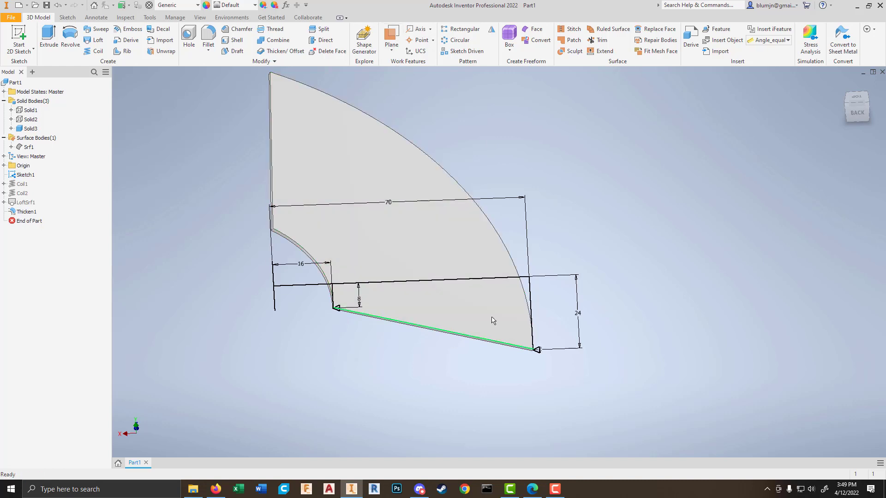
click(19, 37)
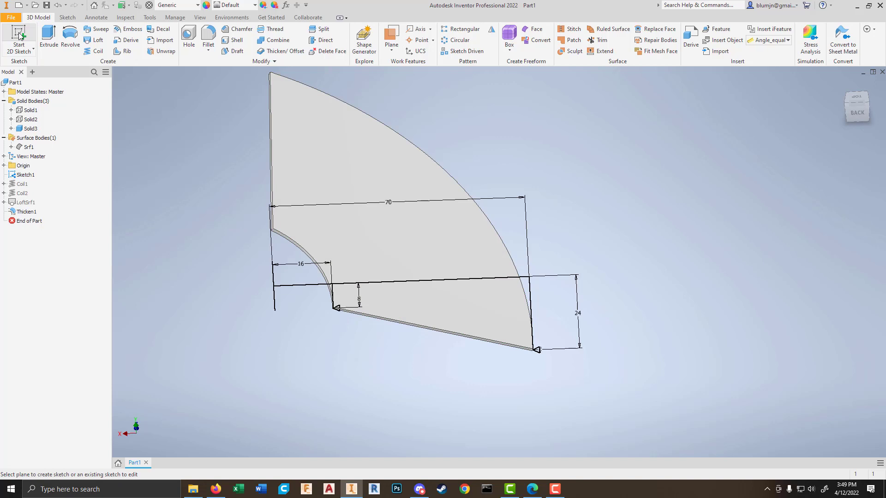
scroll(427, 272, up, 5)
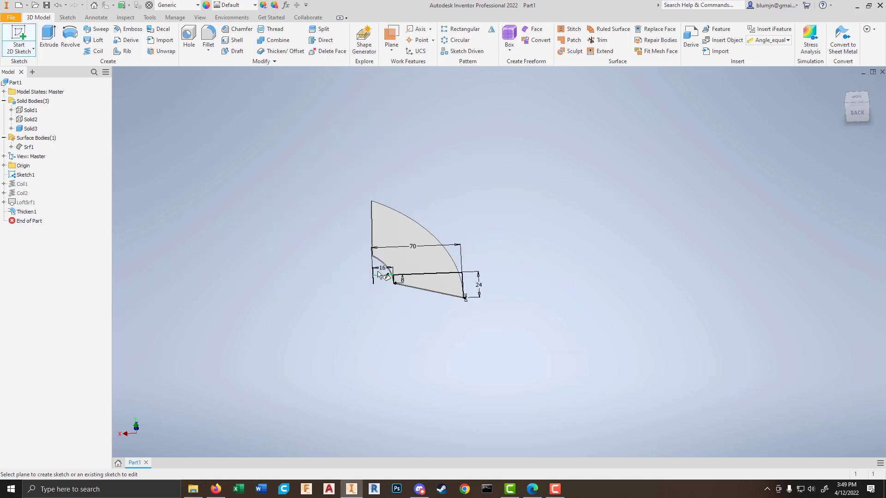
click(4, 166)
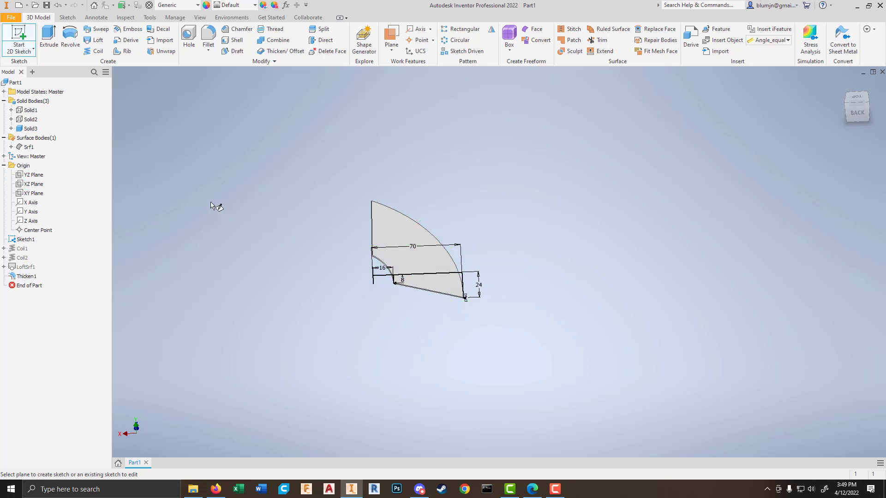
key(Escape)
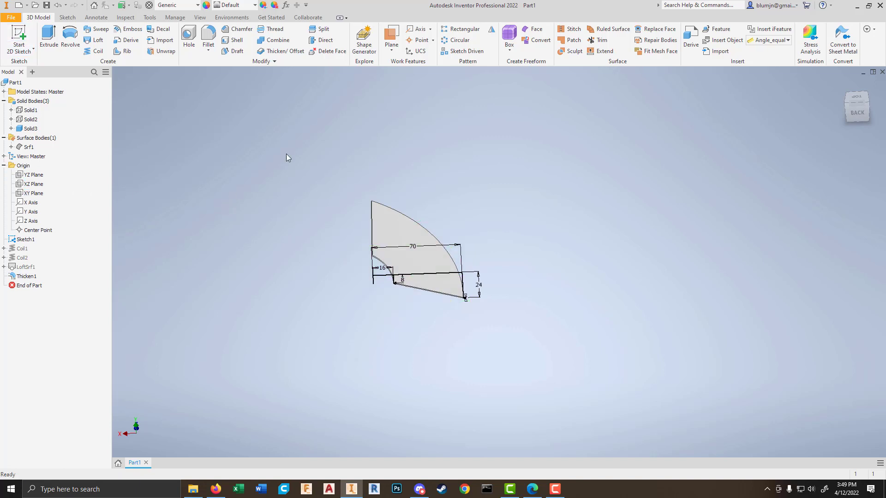
Step: Create a three-point work plane through the blade's two outer tip corners and the 70 mm sketch line's end on the axis
click(392, 51)
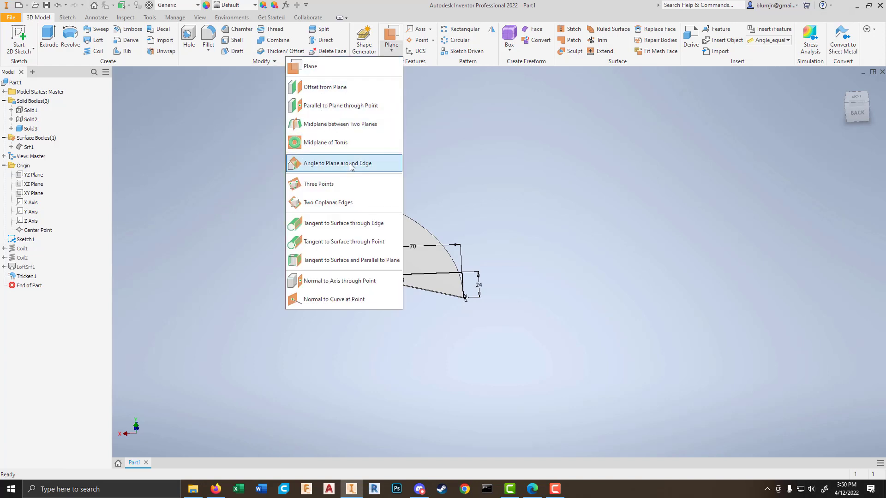
click(330, 184)
scroll(480, 304, up, 4)
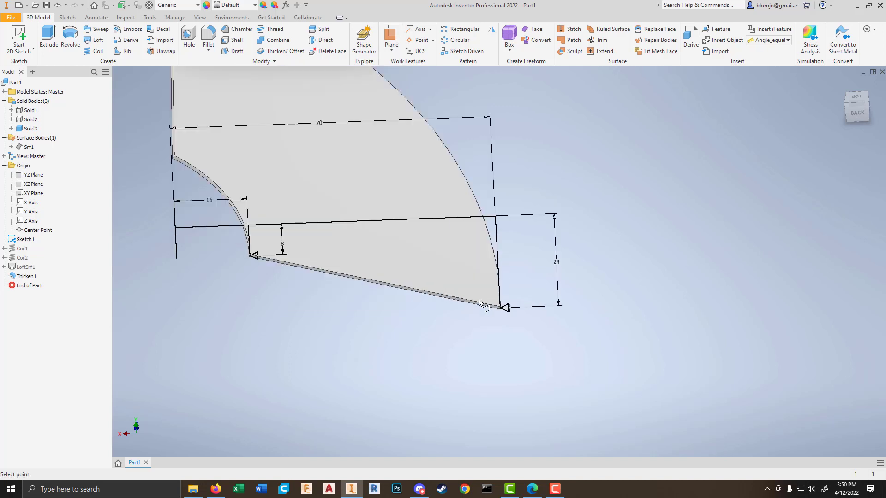
scroll(480, 303, up, 5)
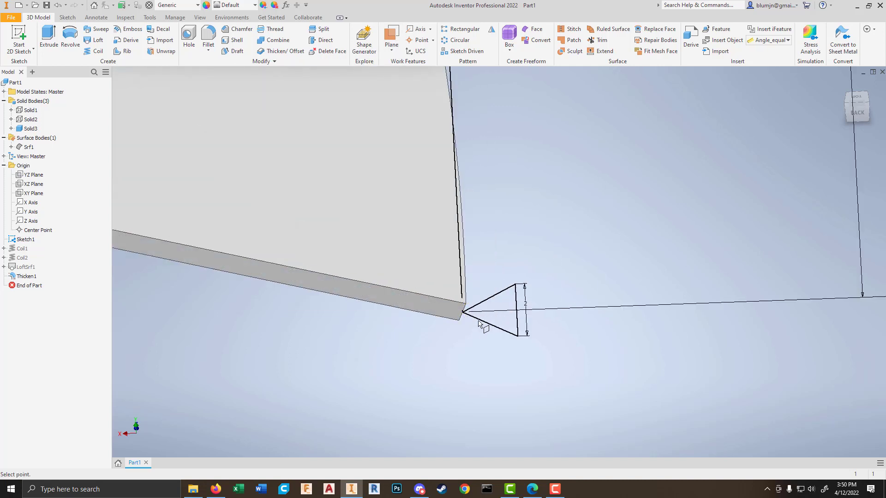
scroll(461, 309, up, 3)
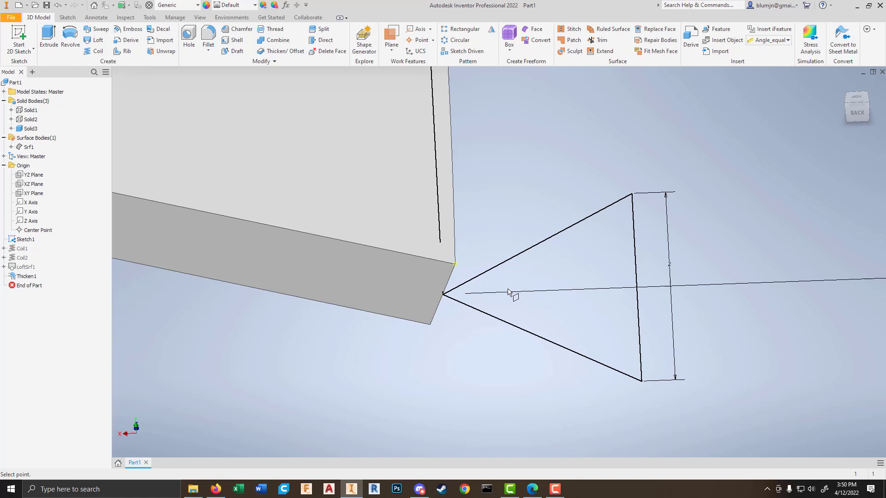
scroll(485, 258, down, 5)
scroll(461, 221, up, 6)
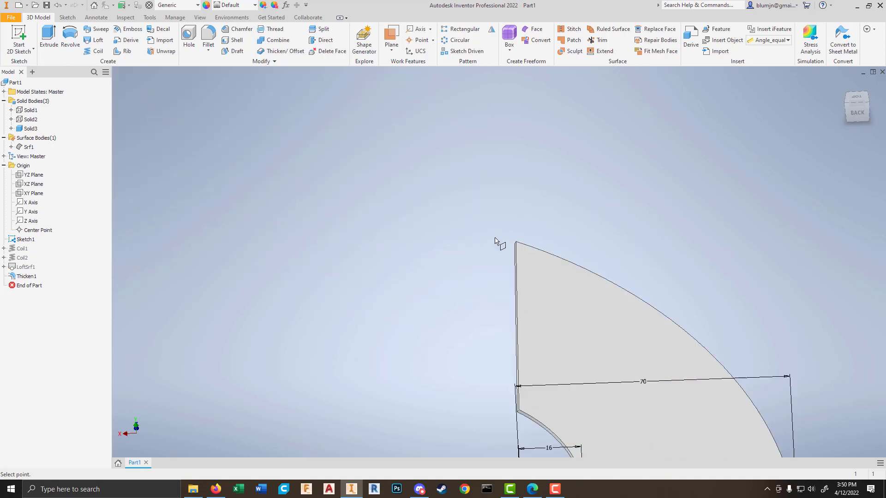
scroll(430, 259, down, 3)
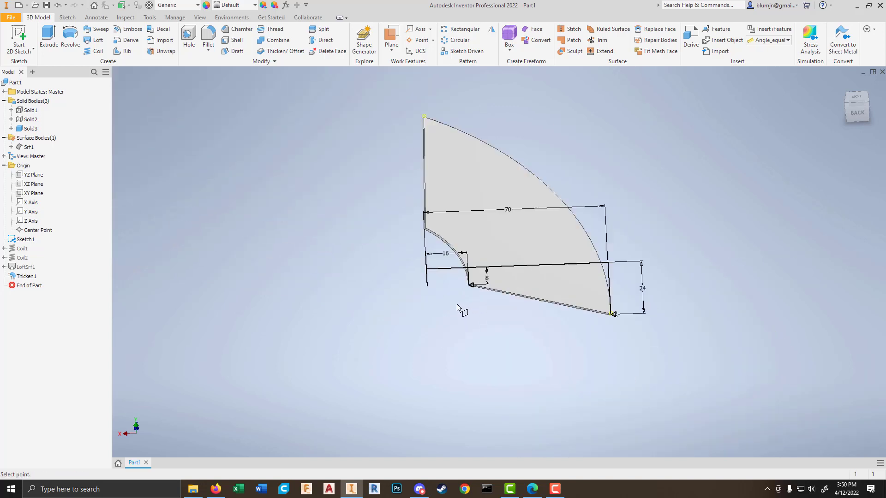
scroll(458, 307, up, 6)
click(348, 181)
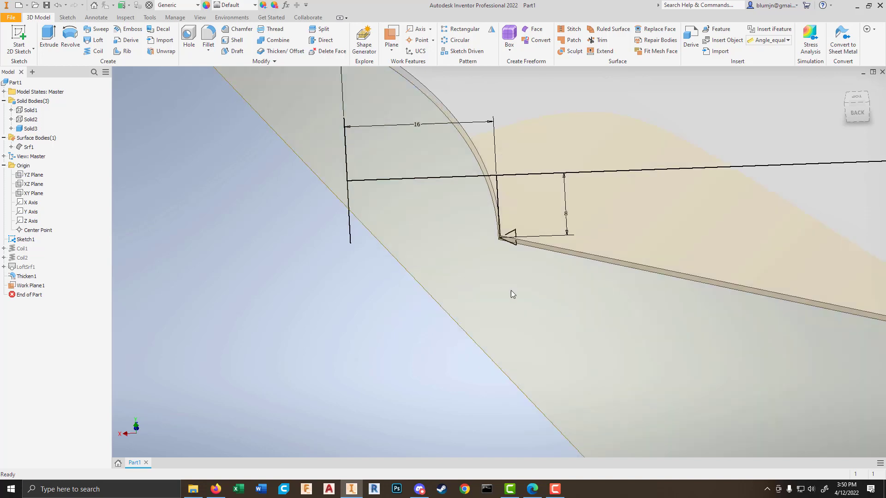
scroll(461, 268, up, 8)
scroll(479, 231, down, 5)
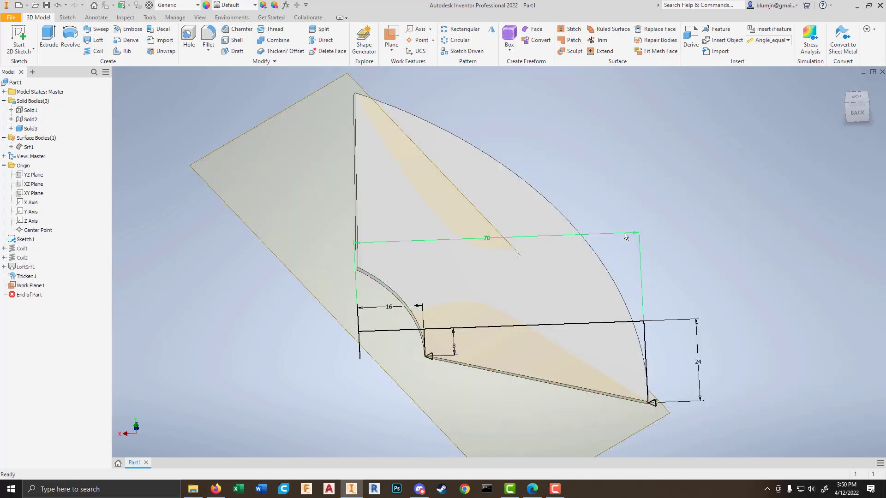
Step: Start a 2D sketch on the three-point work plane
mouse_move(649, 237)
shift+middle_down()
mouse_move(538, 204)
mouse_move(459, 205)
mouse_move(431, 220)
mouse_move(587, 200)
mouse_move(651, 206)
mouse_move(487, 208)
mouse_move(489, 196)
mouse_move(467, 207)
mouse_move(600, 222)
shift+middle_up()
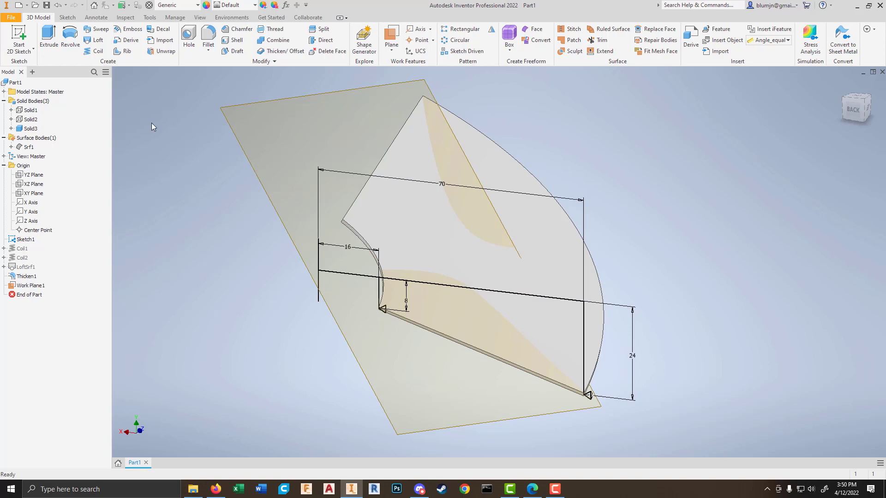
click(19, 35)
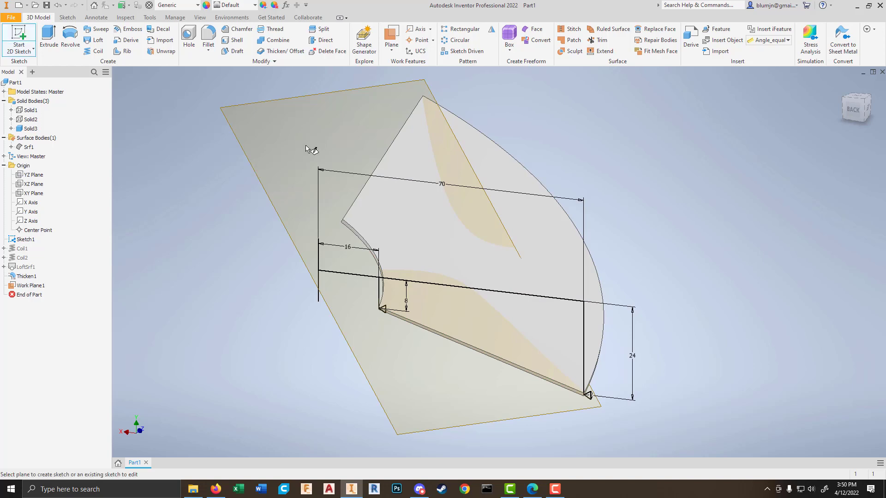
click(267, 184)
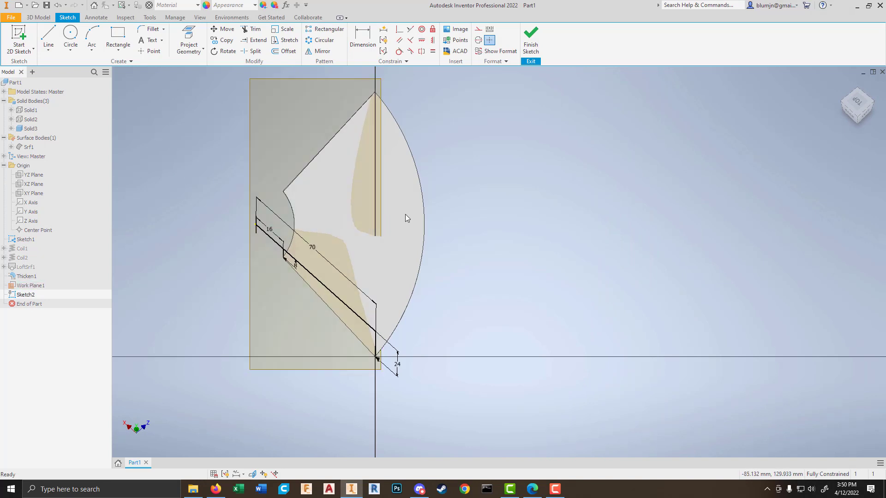
click(48, 36)
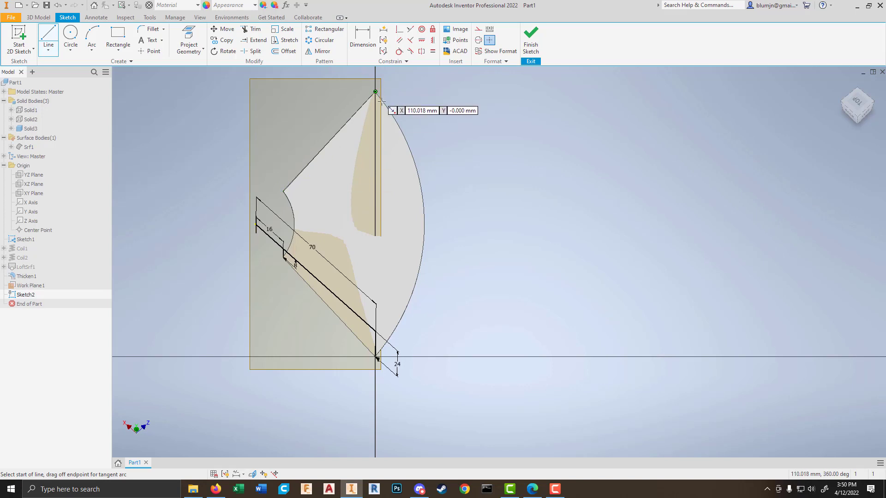
key(Escape)
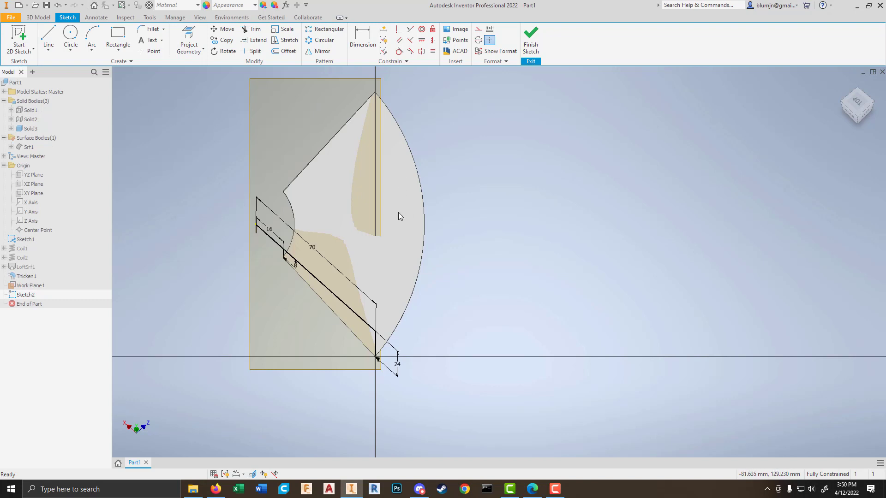
Step: Project the outline of the blade's face into the sketch
click(201, 51)
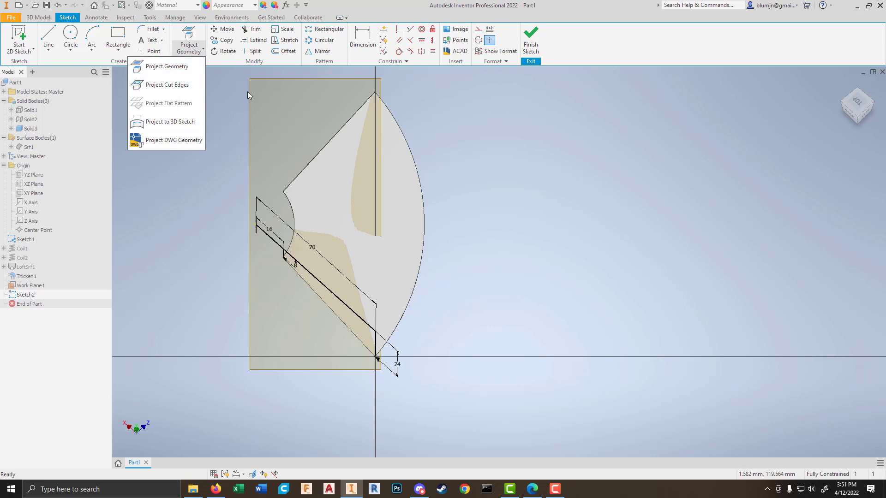
click(171, 67)
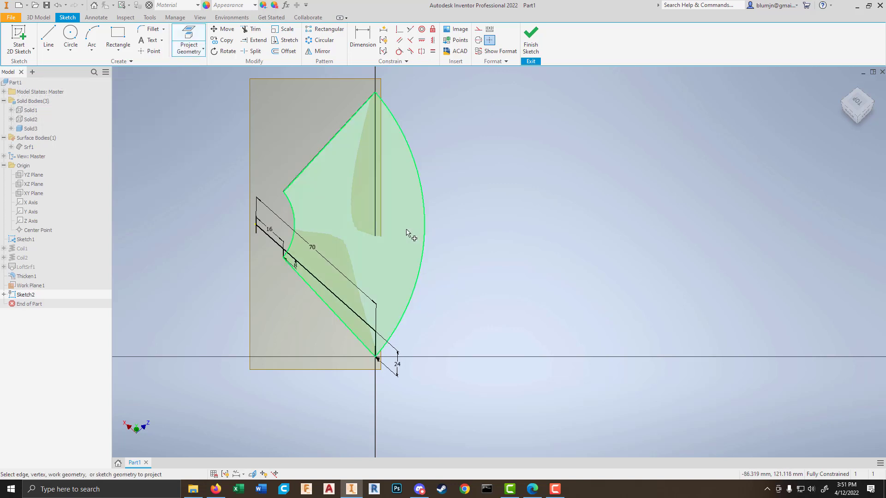
click(314, 179)
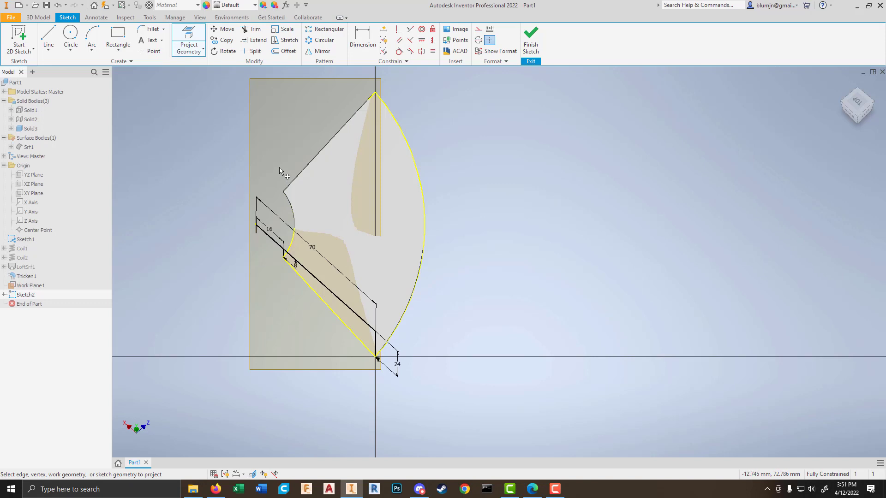
key(Escape)
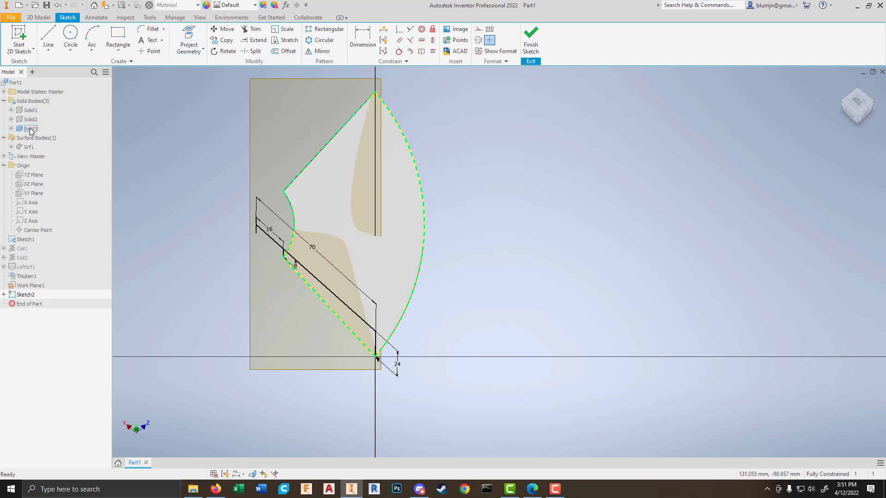
Step: Hide the blade solid body and the first sketch, leaving the projected outline and work plane displayed
right_click(30, 129)
click(54, 229)
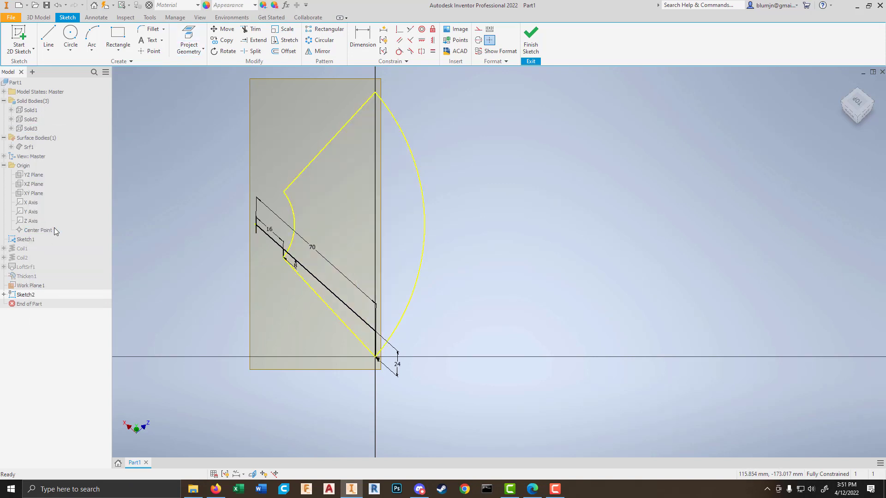
right_click(28, 240)
click(58, 355)
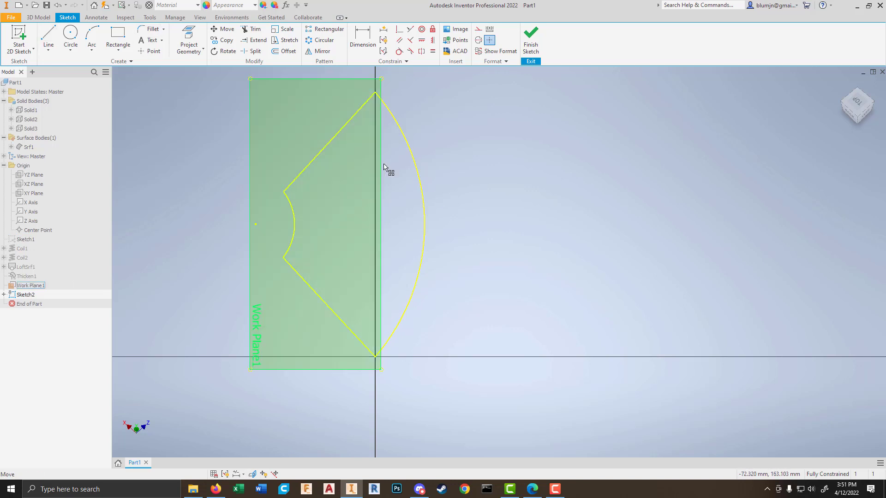
Step: Sketch a three-point arc from one straight edge of the projected outline to the other, bulging out to the outer curve
click(91, 35)
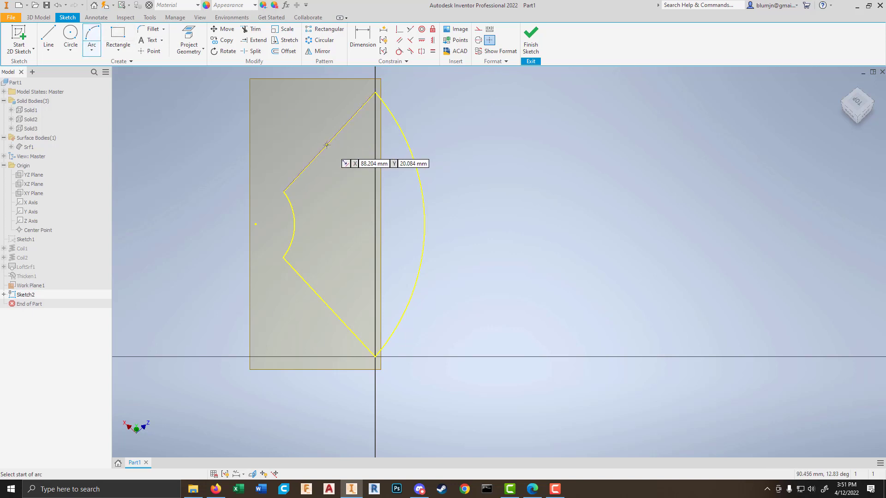
click(314, 158)
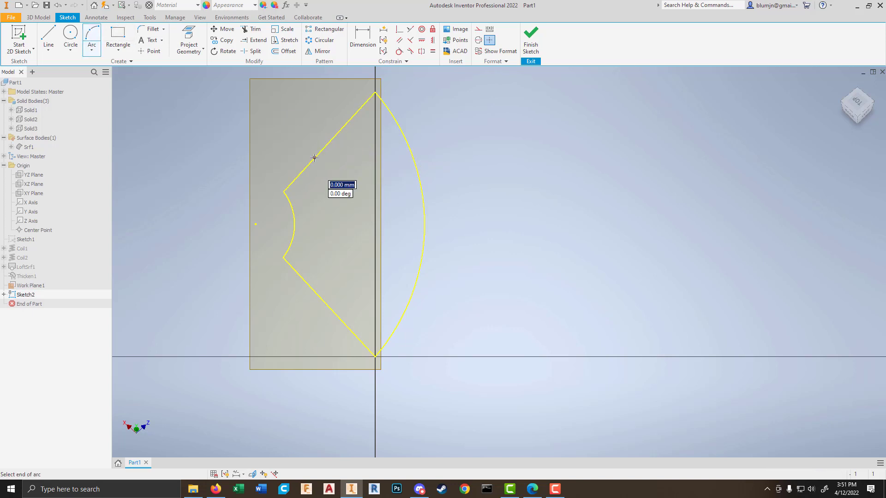
click(324, 303)
click(425, 228)
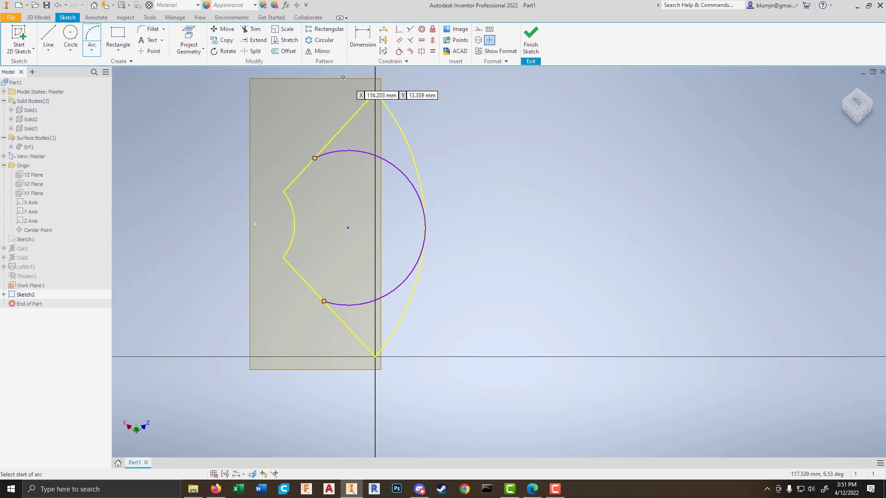
Step: Make the arc tangent to both straight edges and to the outer curve of the projected blade outline
click(399, 52)
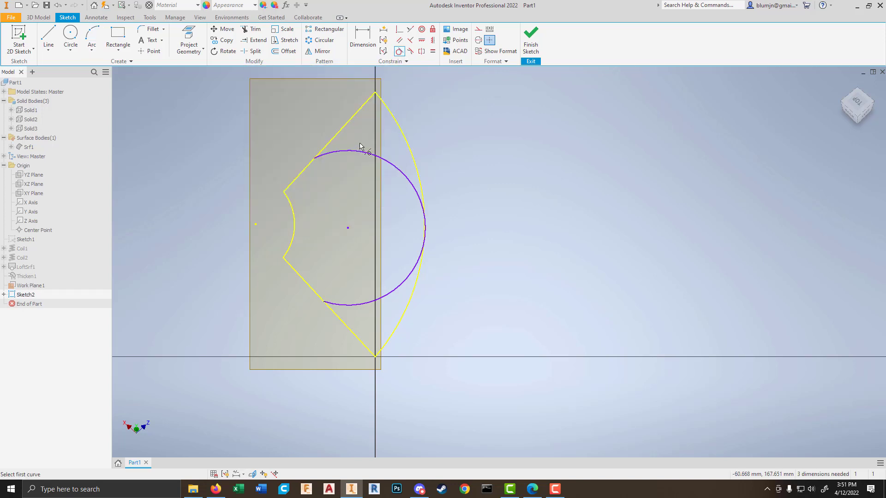
click(343, 130)
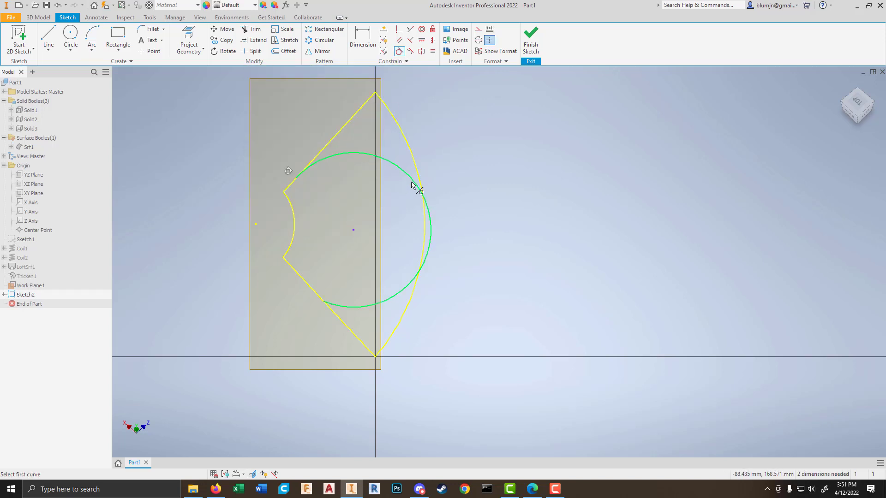
click(413, 180)
click(419, 179)
click(372, 309)
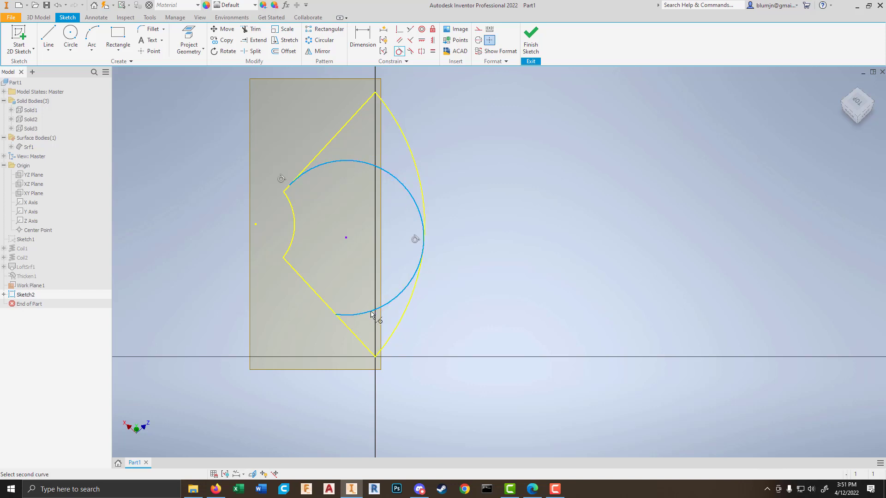
click(362, 342)
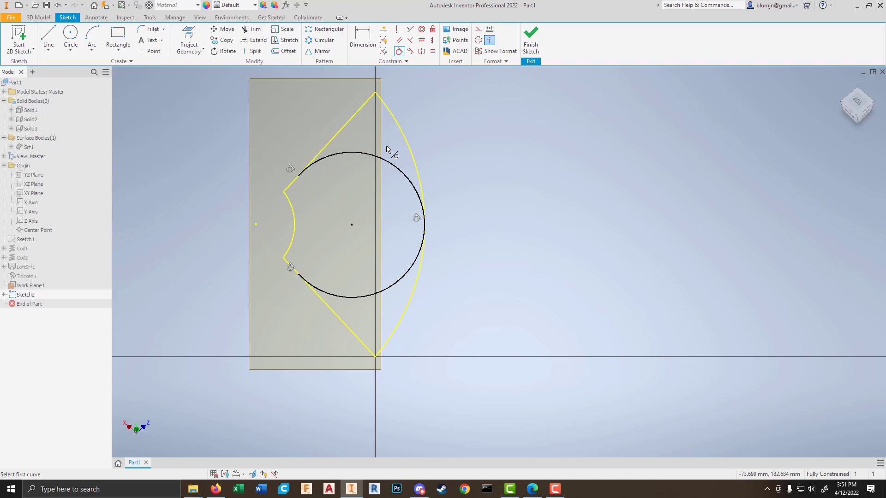
Step: Finish the sketch, make the blade solid body visible again and hide the work plane
click(531, 40)
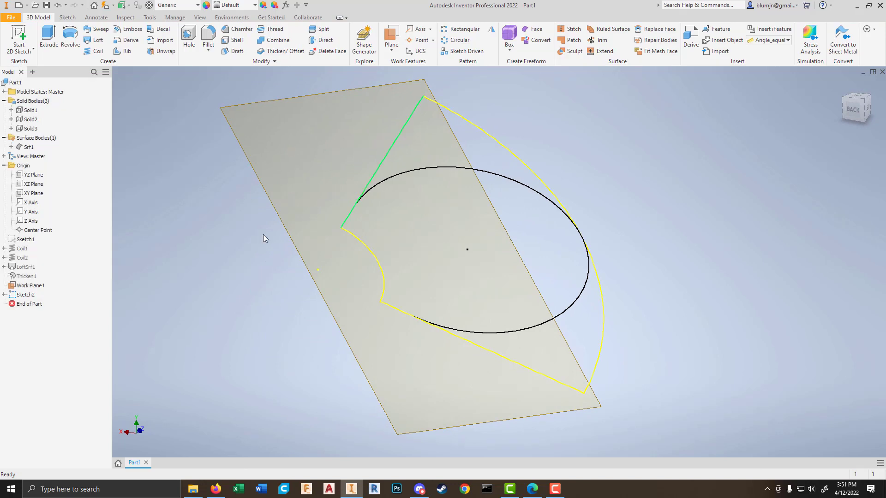
right_click(30, 129)
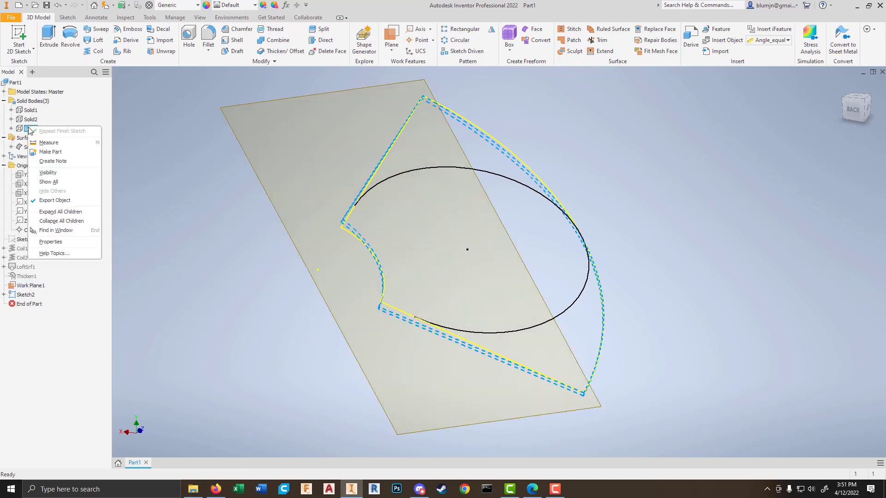
click(46, 174)
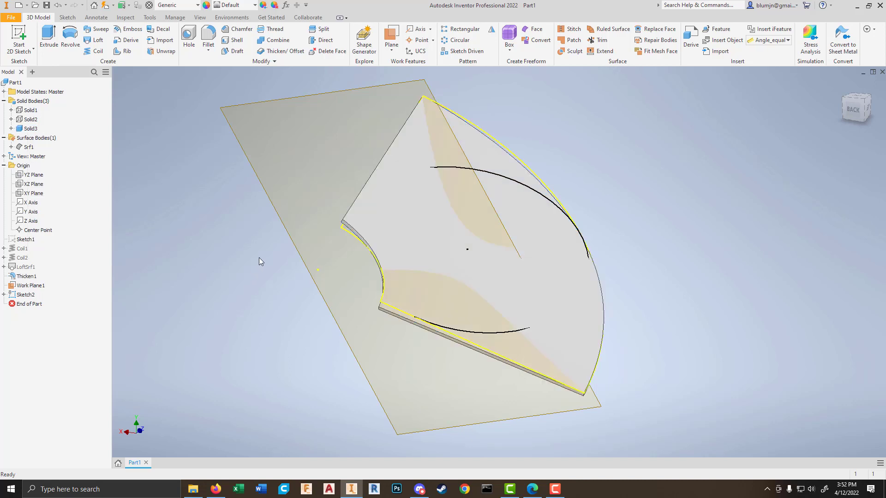
right_click(37, 286)
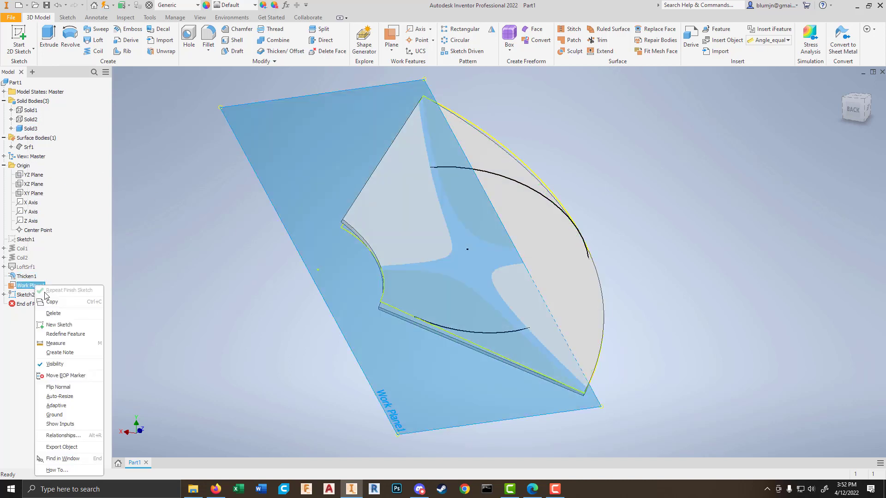
click(58, 365)
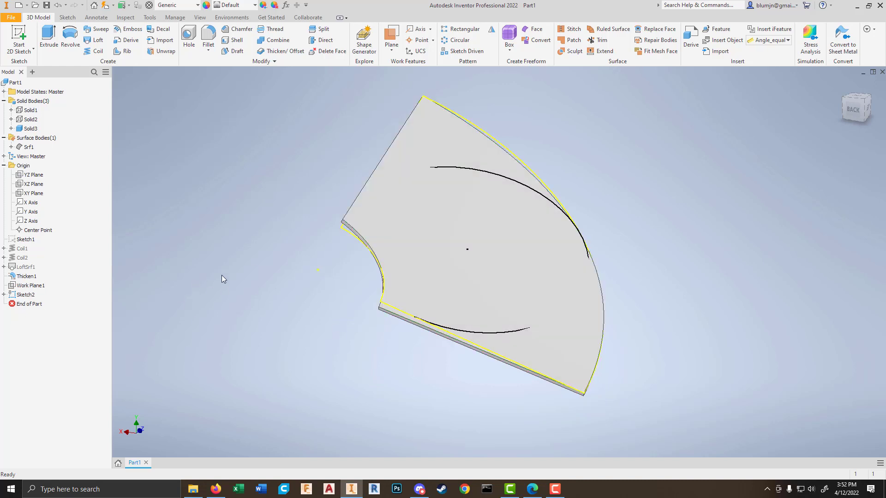
Step: Extrude the rounded profile 10 mm symmetrically about its sketch plane, using Intersect to trim the blade to that shape
key(e)
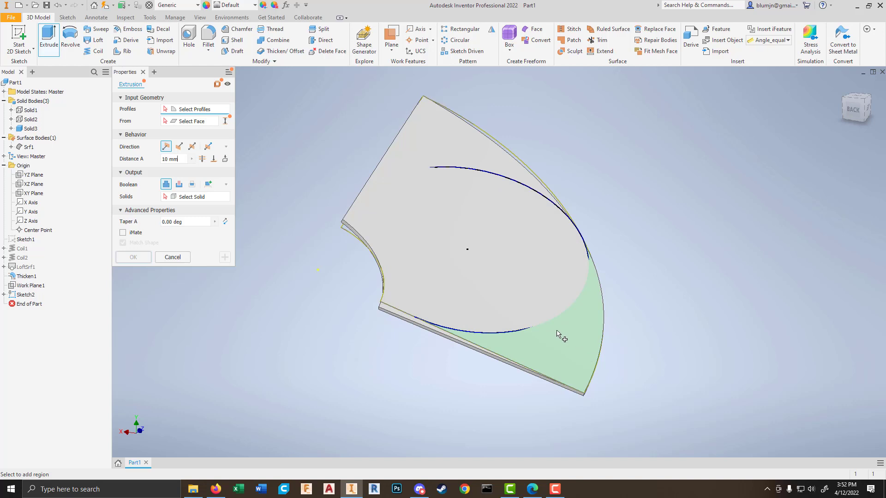
click(467, 248)
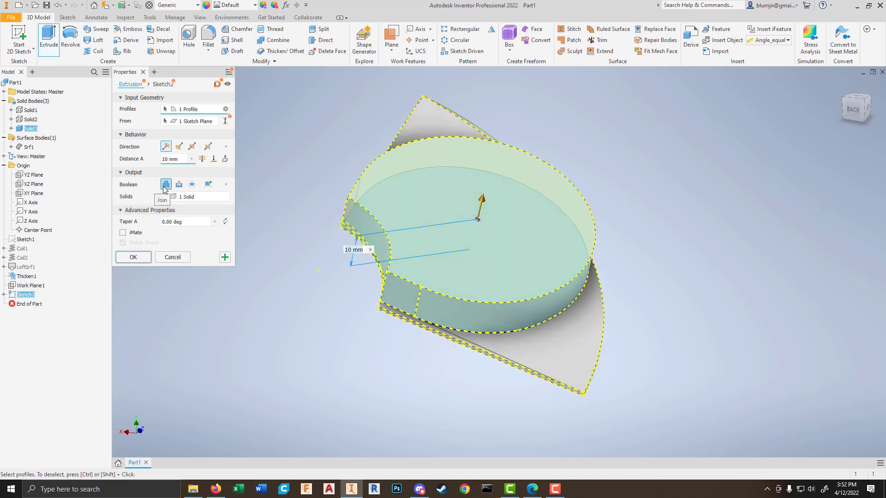
click(197, 187)
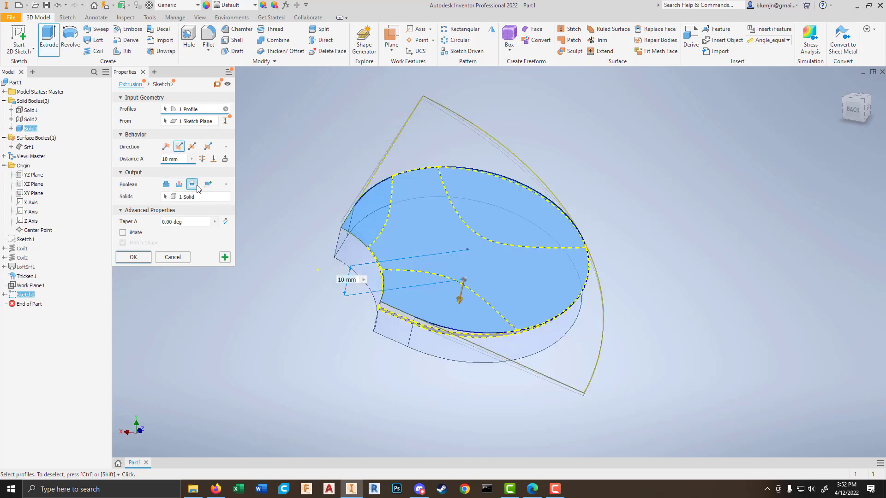
click(195, 148)
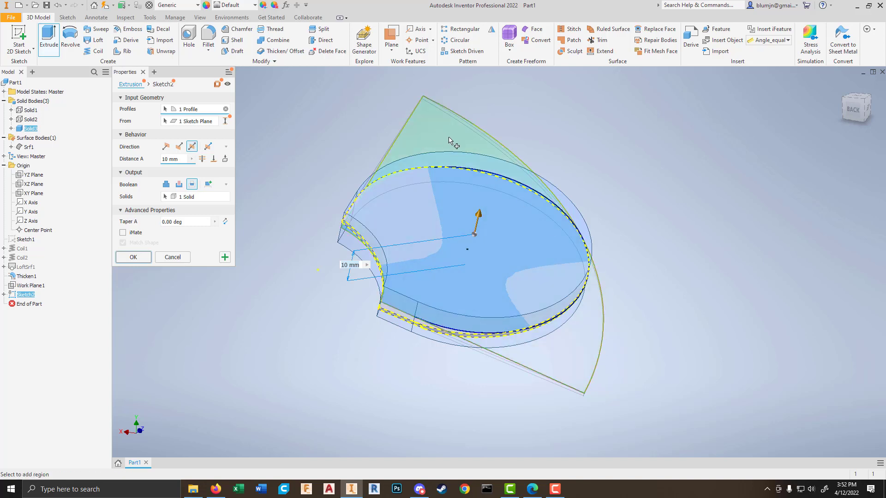
click(147, 260)
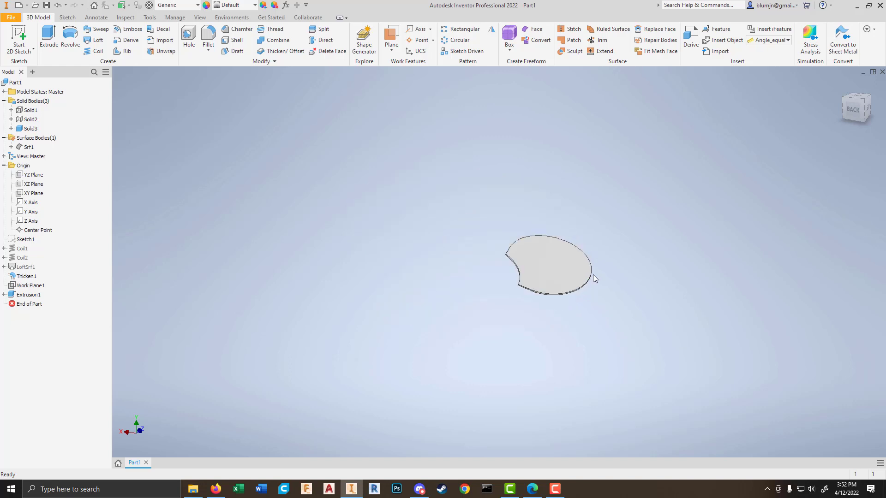
Step: Examine the trimmed blade and compare it with the Propeller.webp reference image in the Edge browser before returning to Inventor
shift+middle_drag(619, 282, 652, 283)
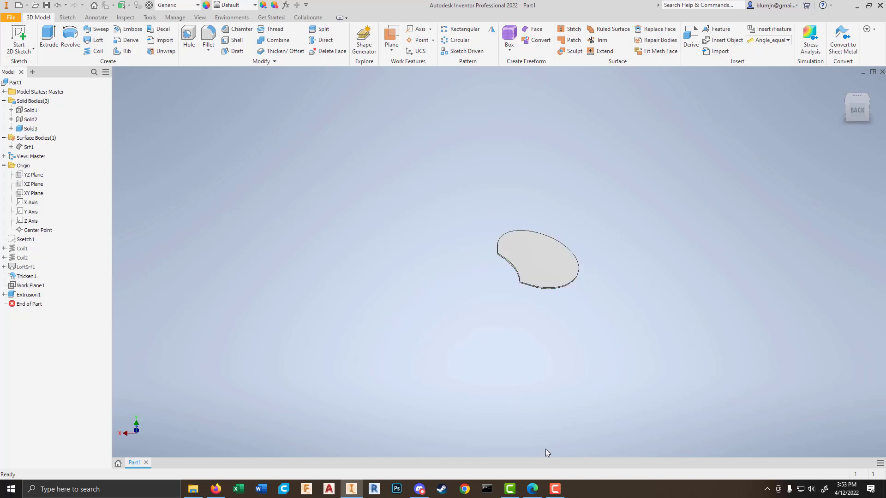
click(533, 486)
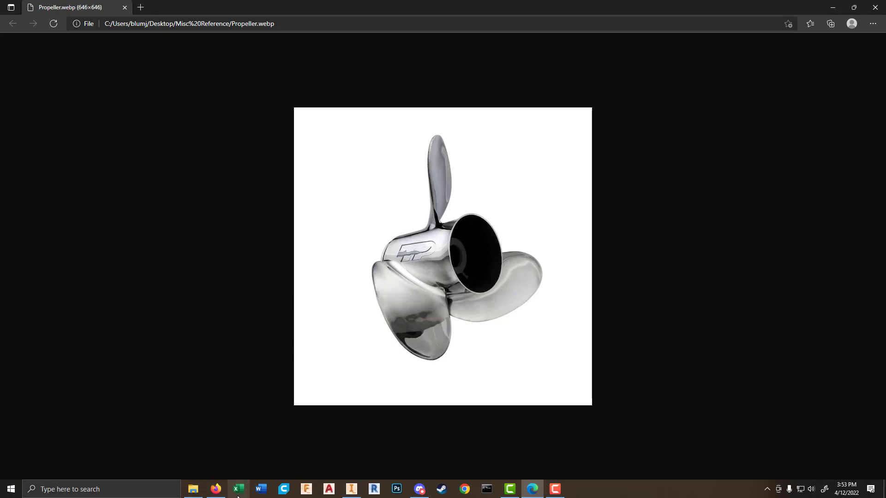
click(351, 490)
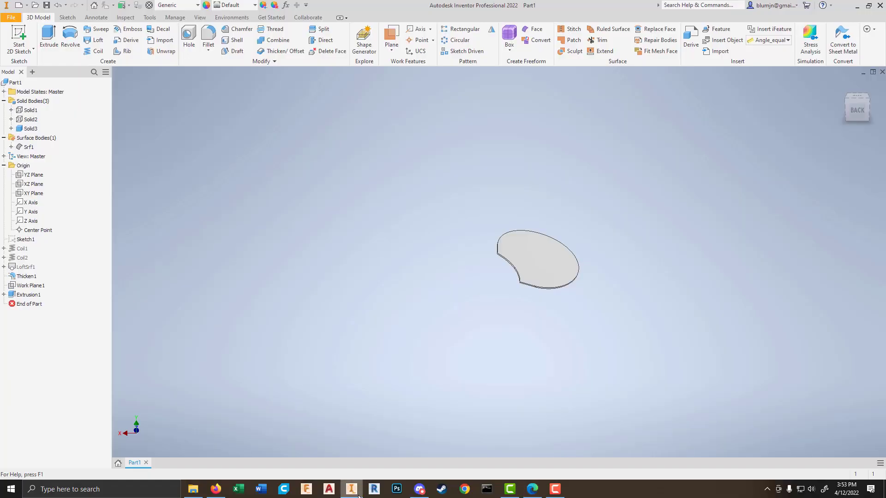
Step: Start a sketch on the XZ plane and draw a 32 mm diameter circle centred on the origin
click(18, 34)
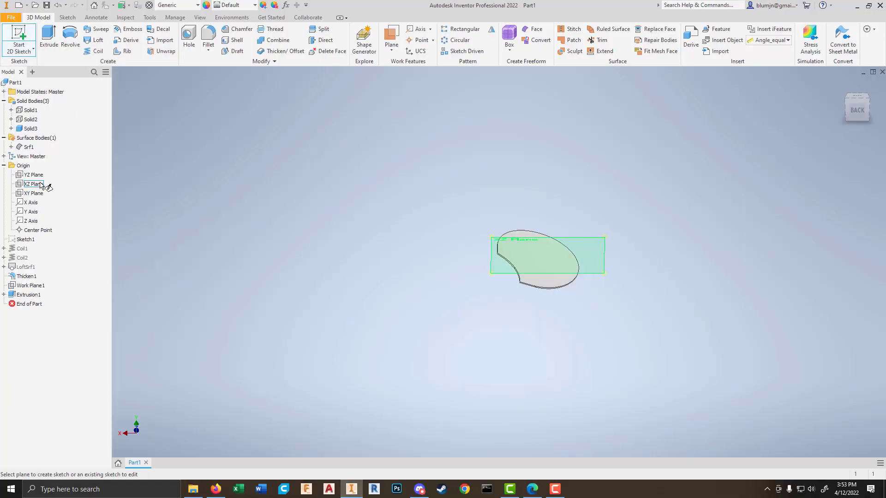
shift+middle_drag(462, 316, 449, 338)
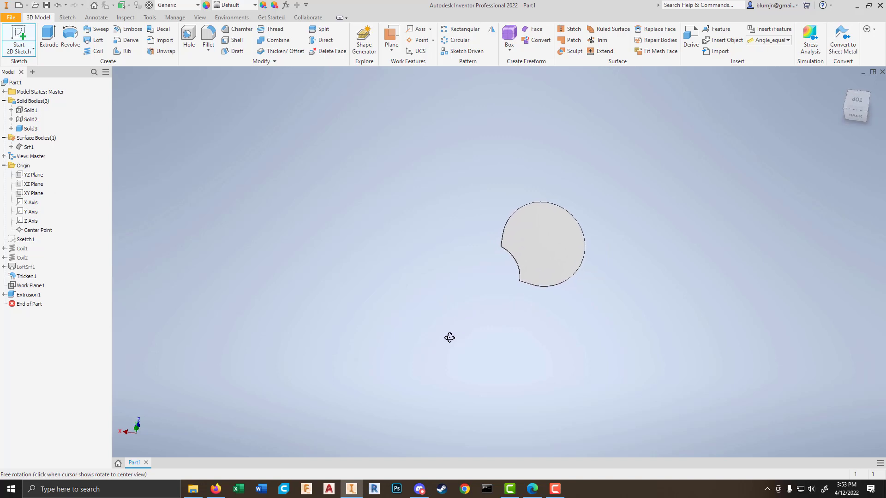
click(44, 187)
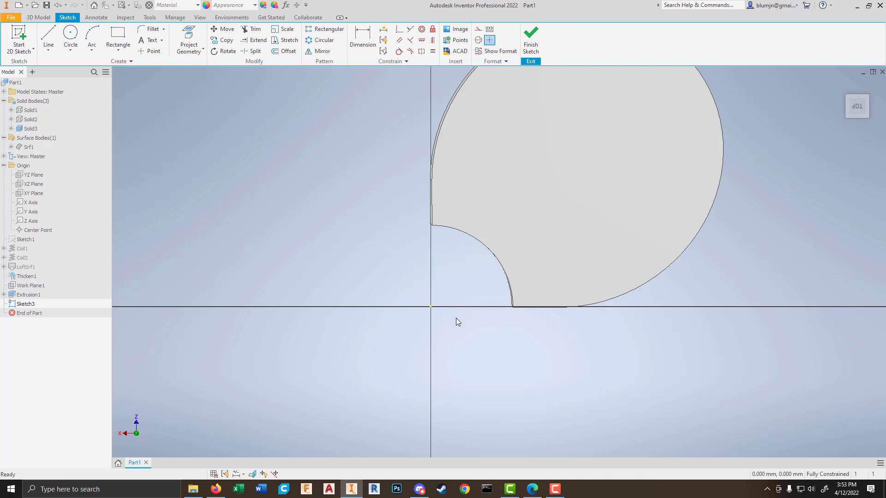
click(70, 34)
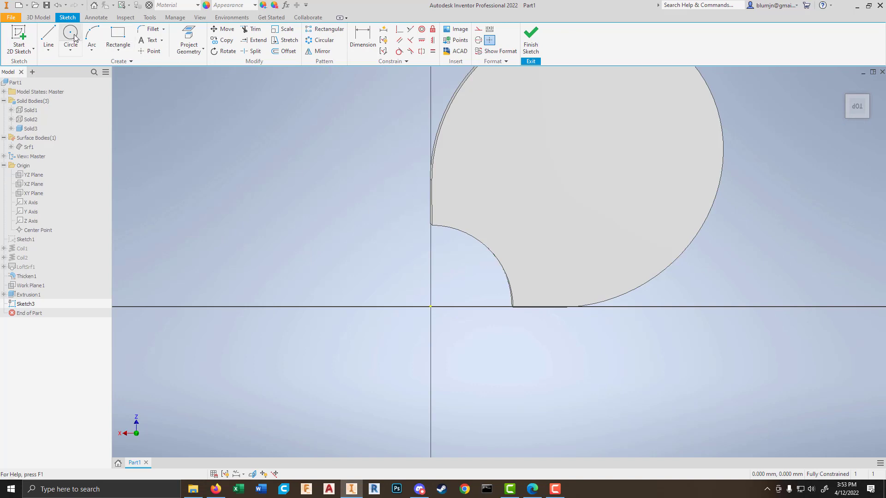
click(430, 307)
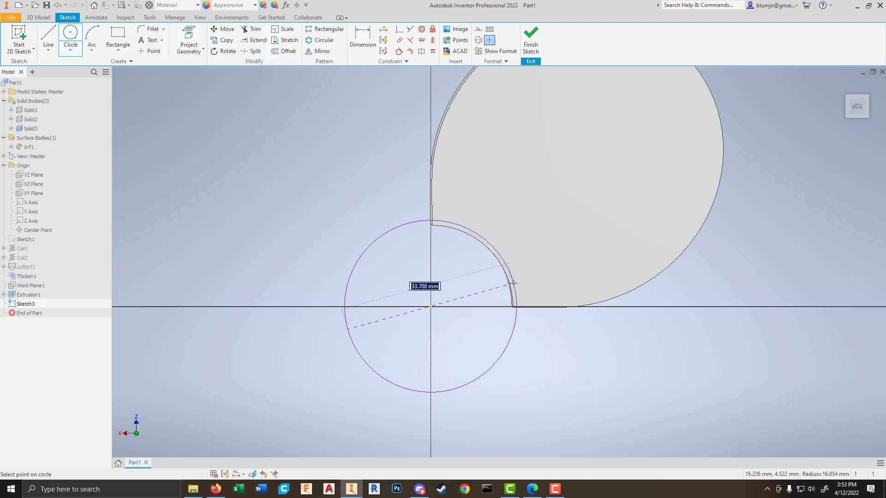
text(f)
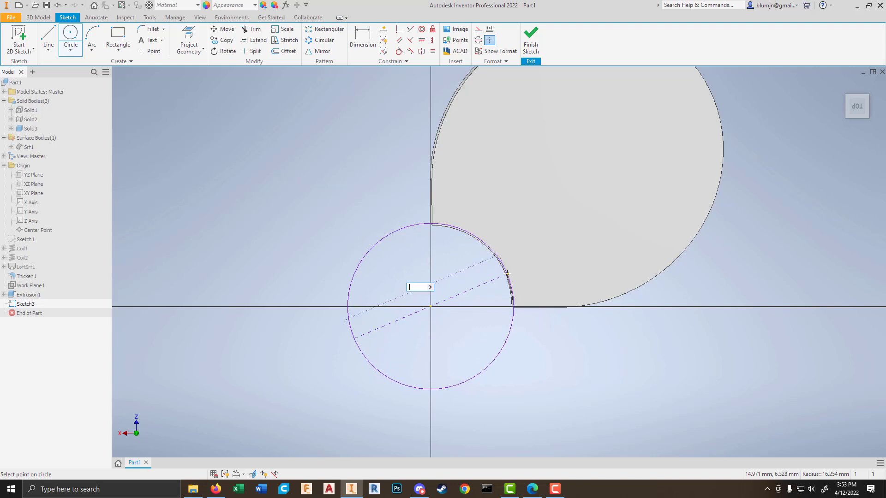
key(Return)
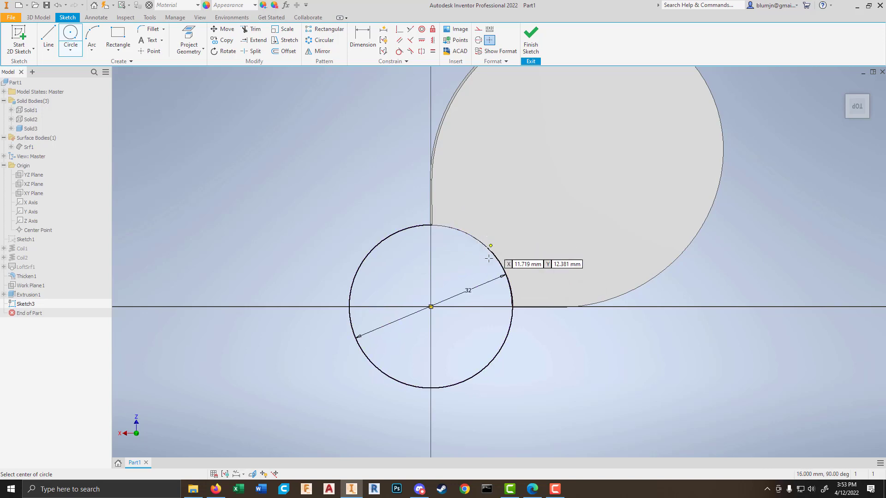
key(Escape)
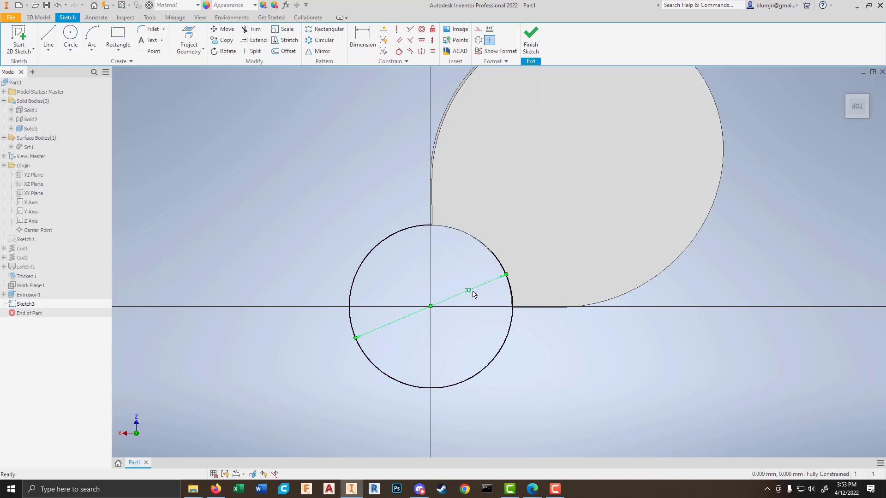
Step: Set the hub circle's diameter to 36 mm
double_click(469, 292)
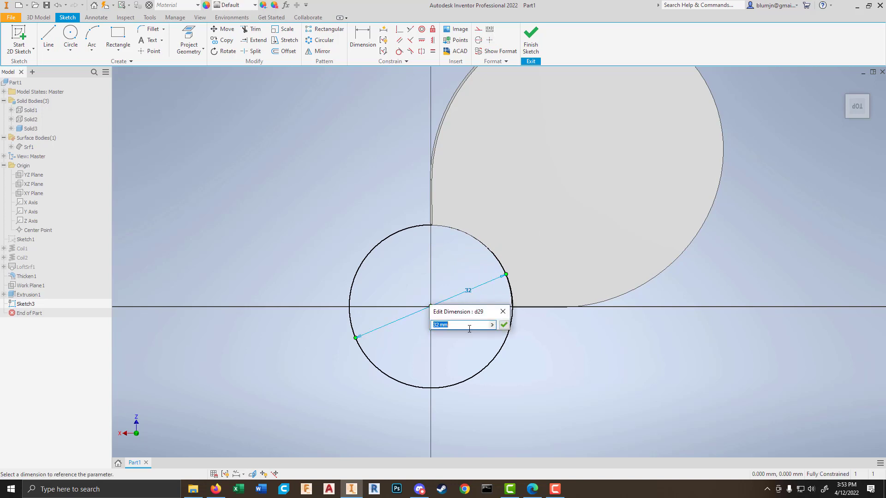
text(36)
key(Return)
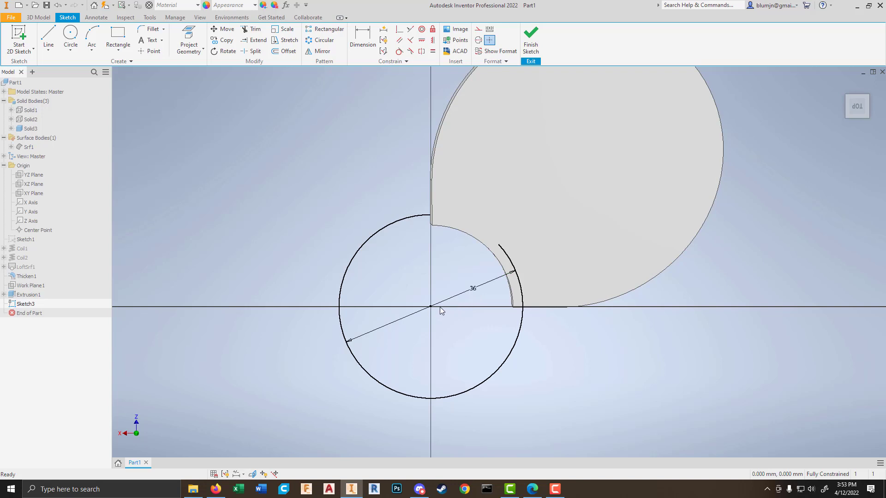
Step: Draw a small concentric circle at the origin, dimension its diameter as 2.3 mm and finish the sketch
key(c)
click(70, 35)
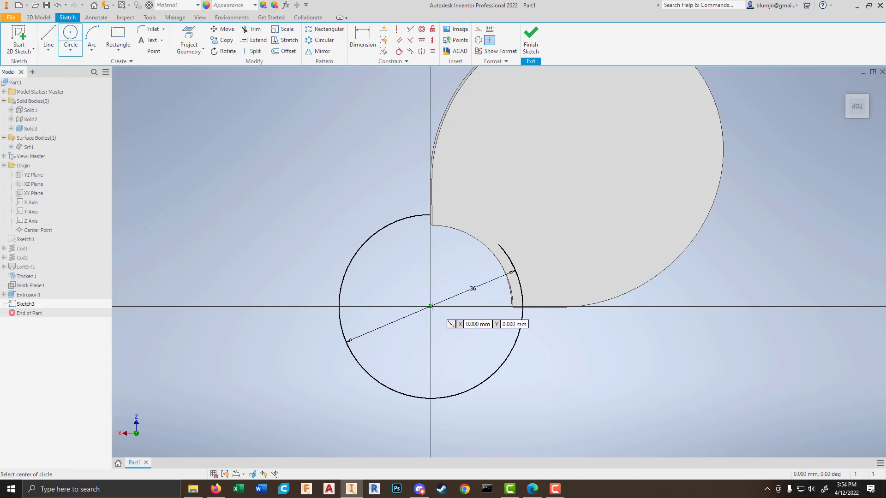
click(431, 306)
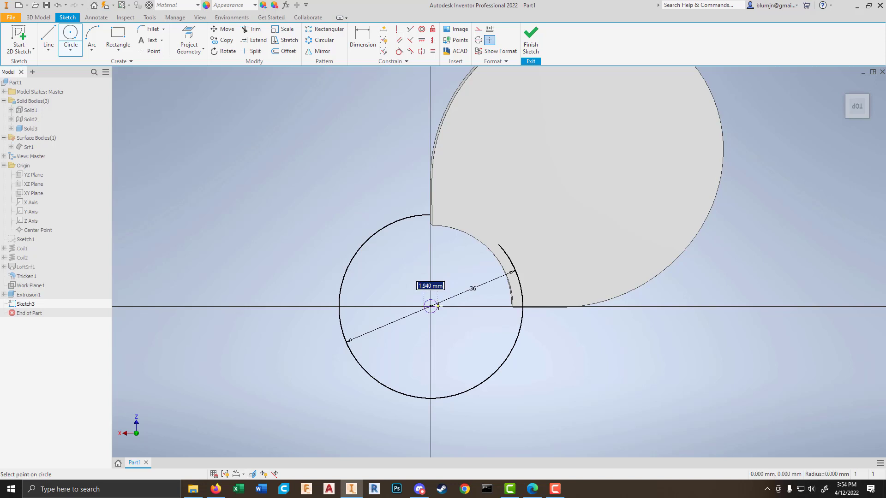
click(449, 299)
key(d)
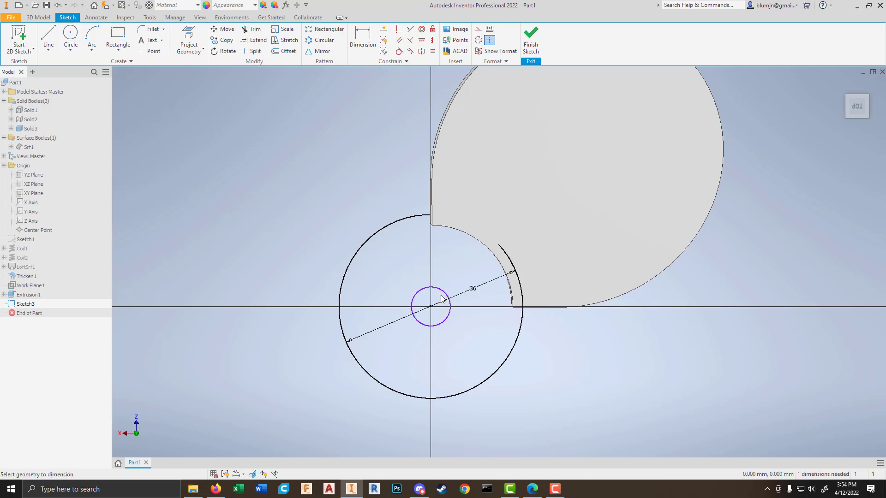
click(444, 292)
click(450, 268)
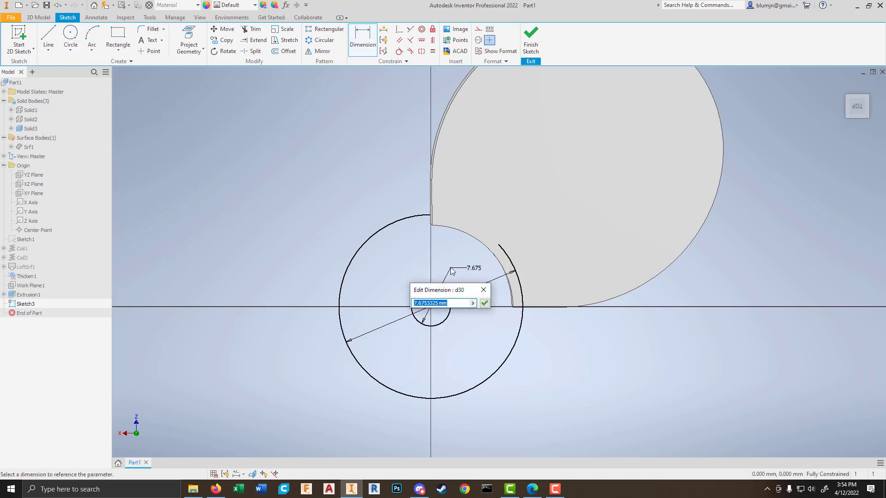
text(2.3)
key(Return)
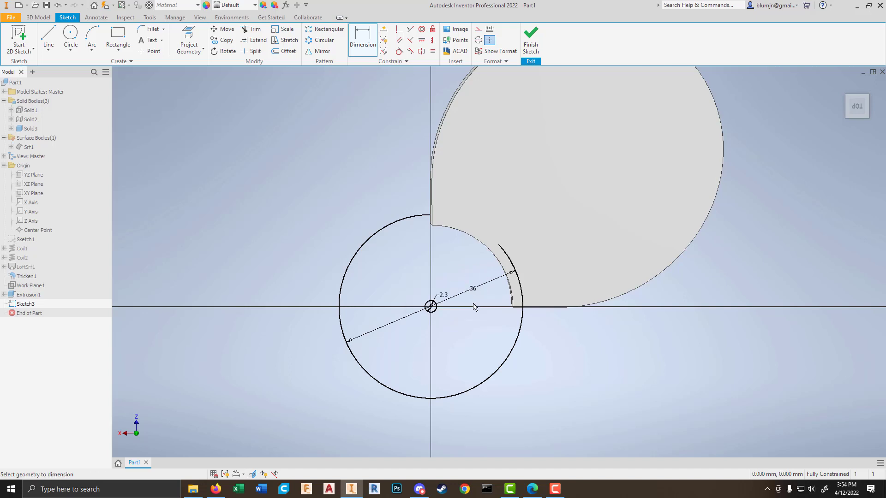
click(531, 40)
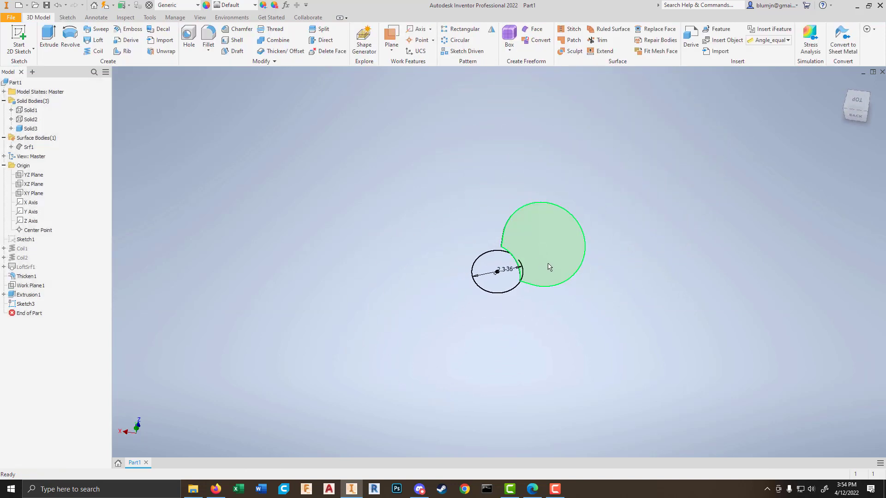
Step: Set up a joined extrusion of the ring between the two circles, 29.5 mm long and symmetric about the sketch plane
key(e)
click(496, 262)
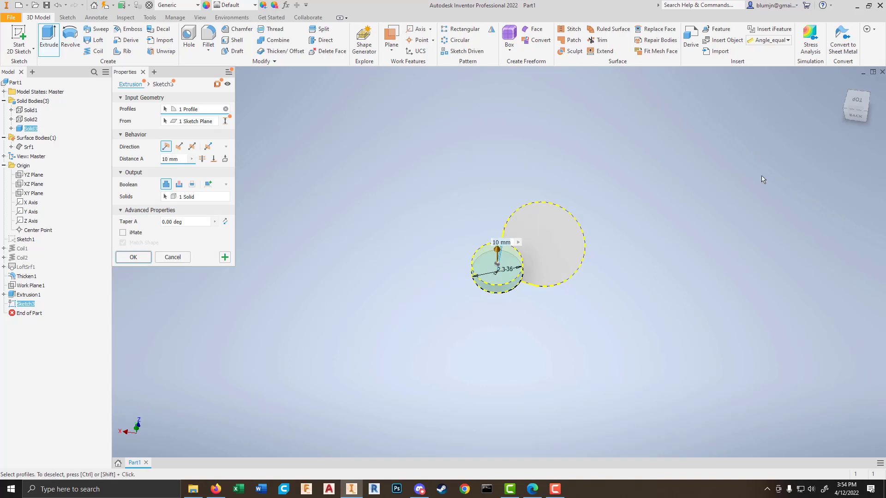
click(854, 117)
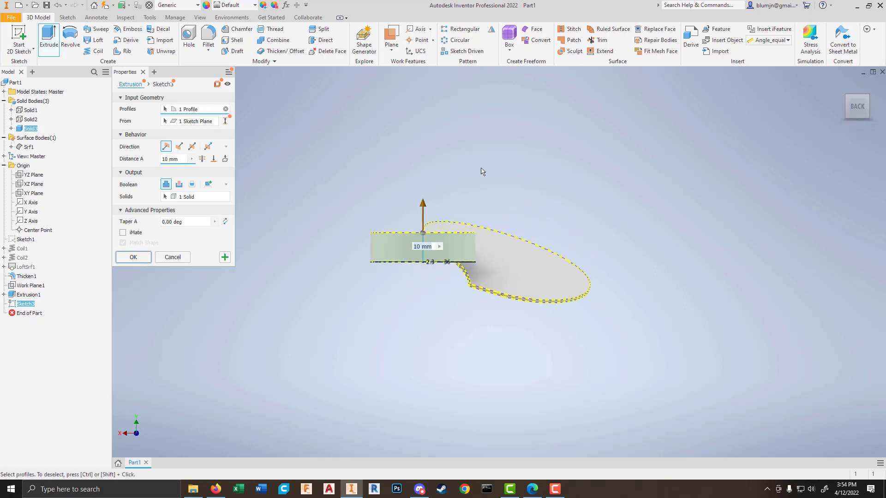
drag(422, 204, 423, 190)
click(192, 147)
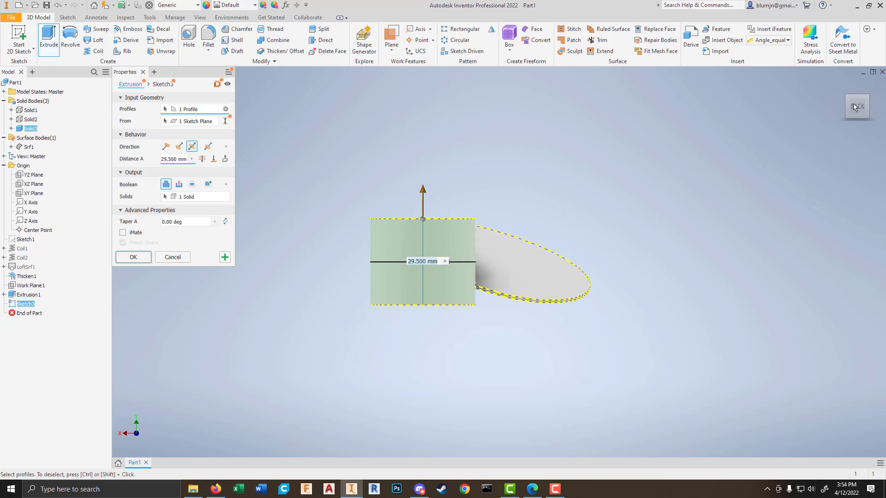
Step: Try to end the hub extrusion at the blade's outer rim face instead of at a set distance
click(213, 158)
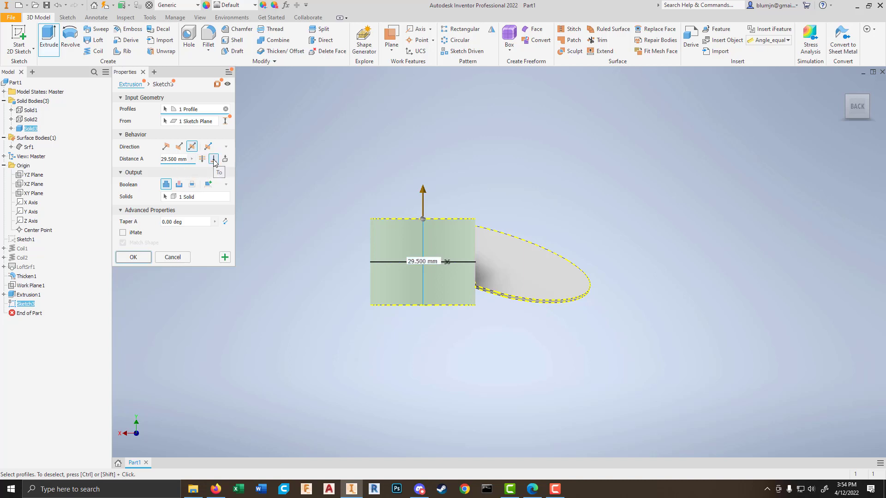
click(559, 306)
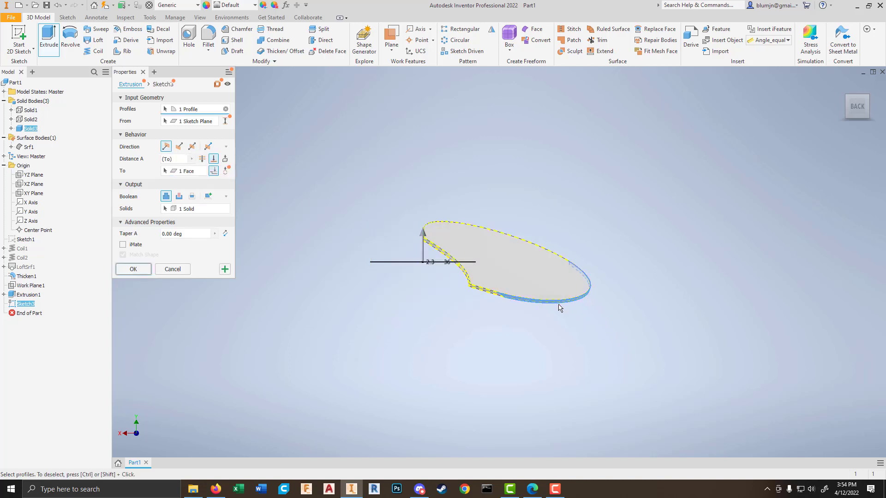
click(213, 159)
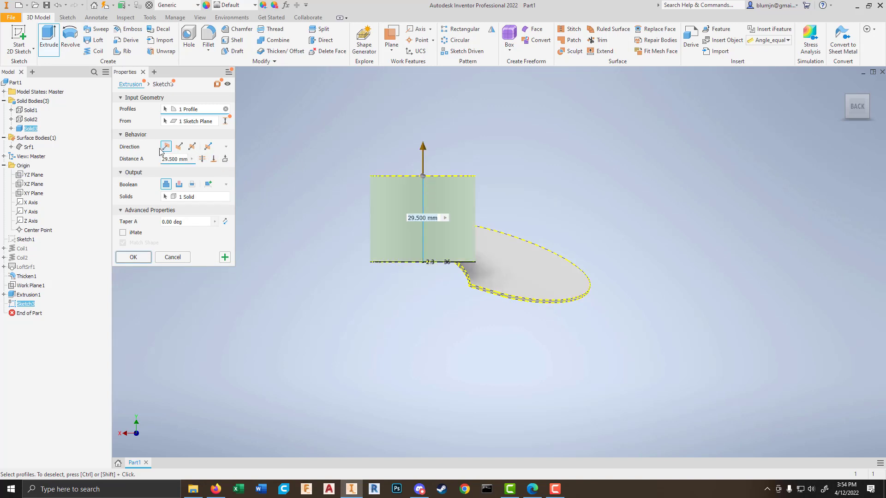
Step: Extrude the hub ring 32 mm symmetrically about the sketch plane
click(192, 147)
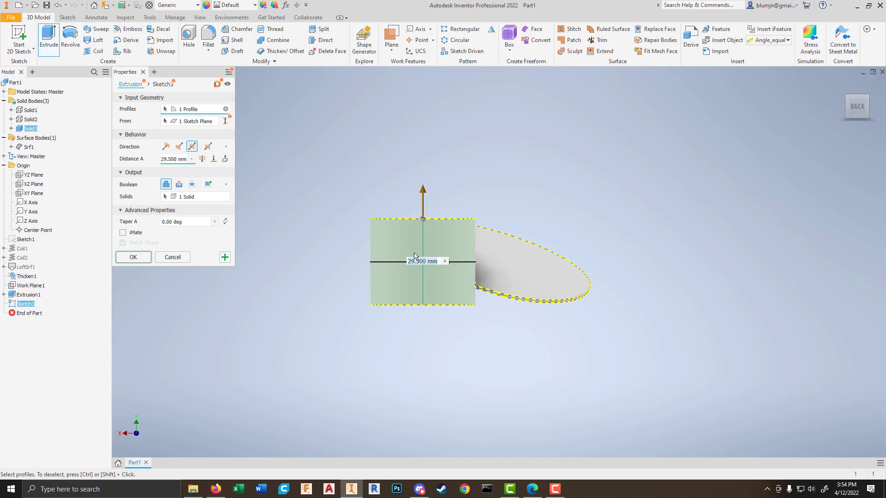
text(32)
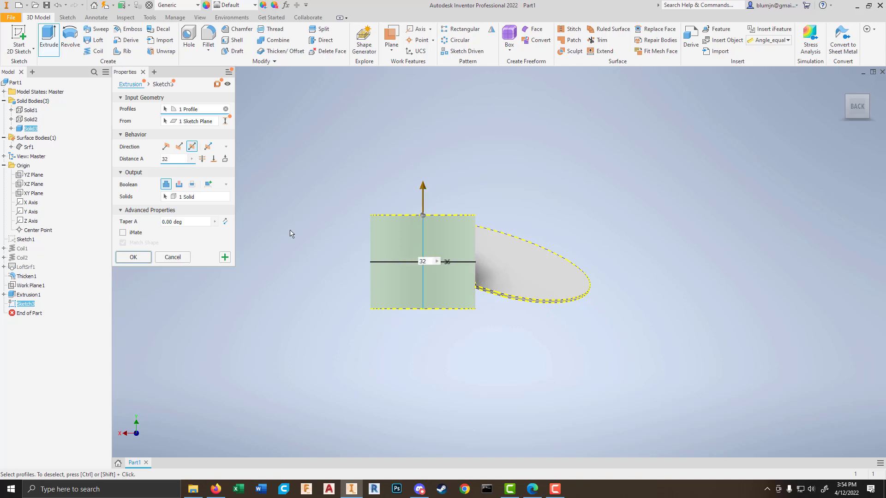
key(Return)
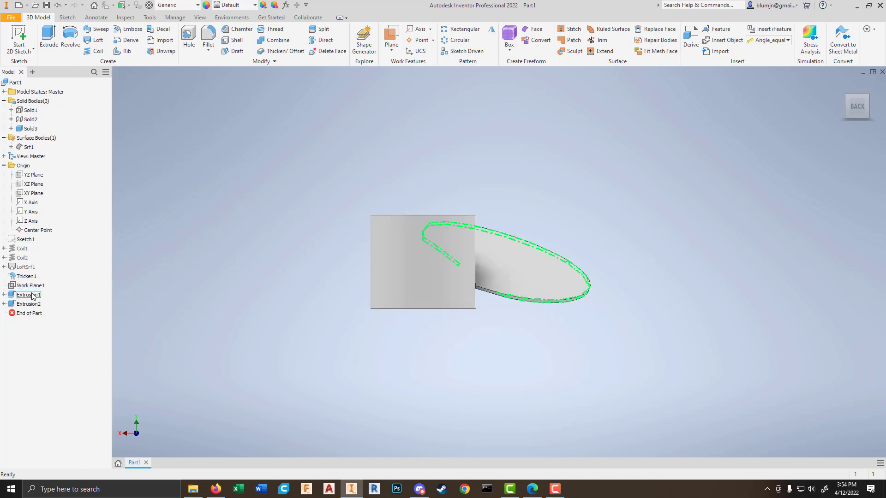
Step: Edit the hub extrusion so that it creates a new solid instead of joining the blade
right_click(28, 308)
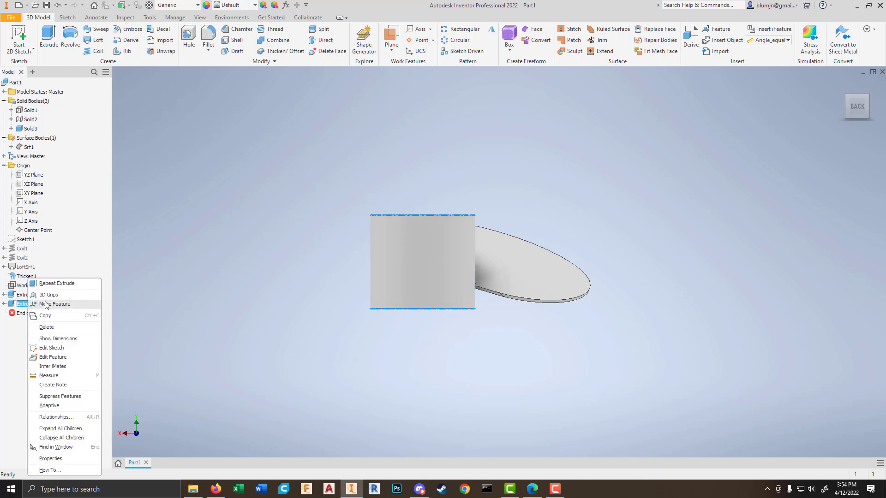
click(311, 352)
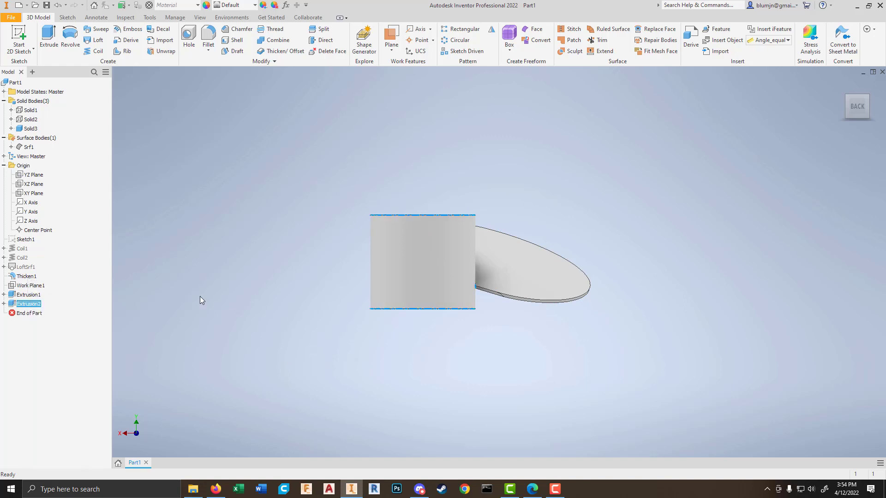
right_click(29, 304)
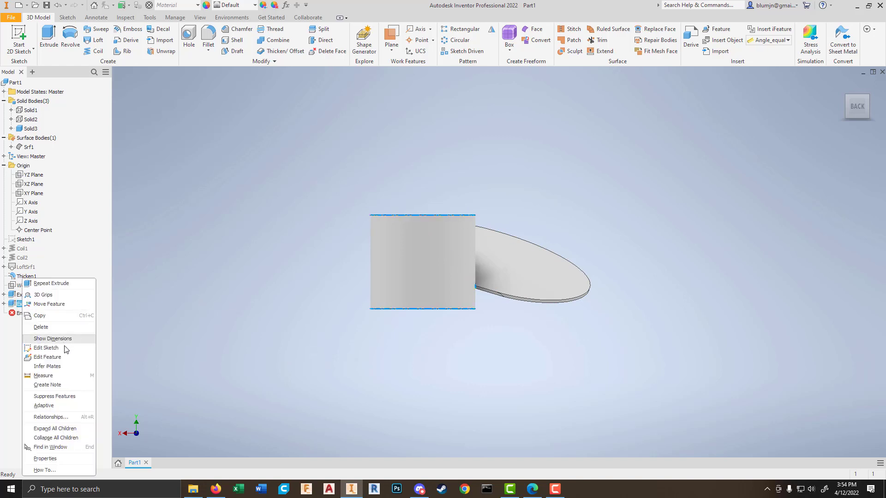
click(46, 358)
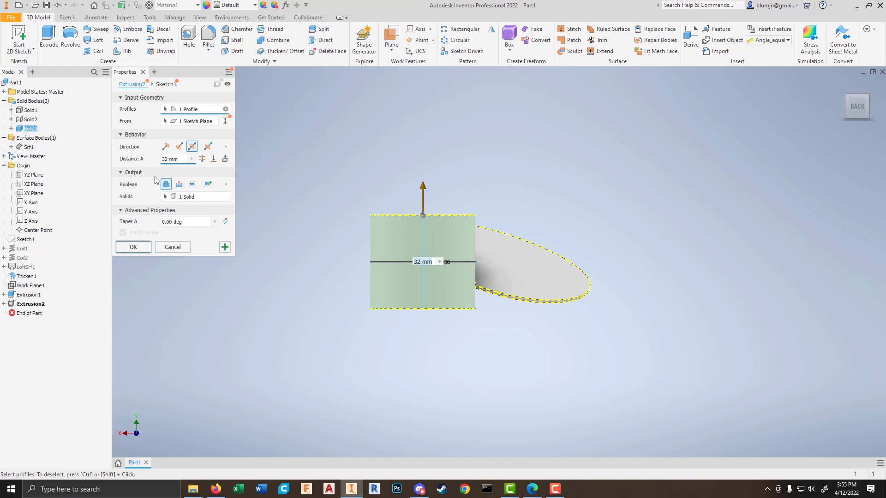
click(210, 185)
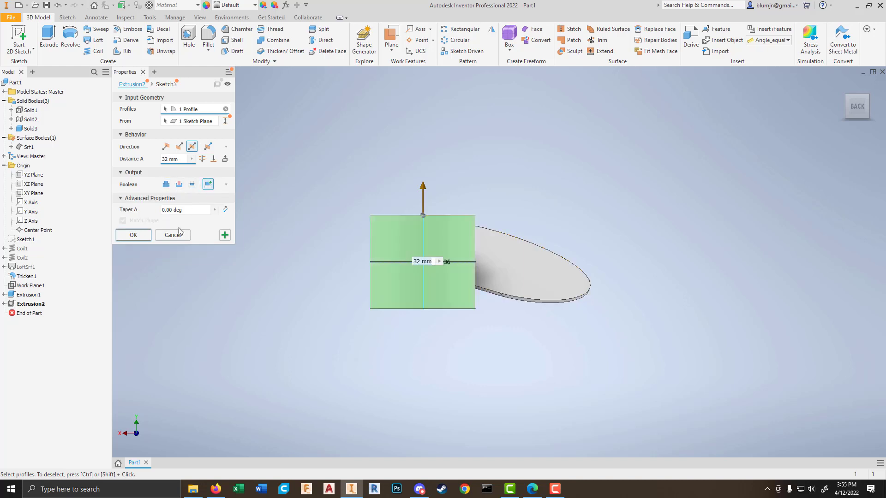
click(143, 234)
Step: Set up a circular pattern of the blade solid around the hub's axis with 3 occurrences over 360 degrees
shift+middle_drag(460, 231, 397, 220)
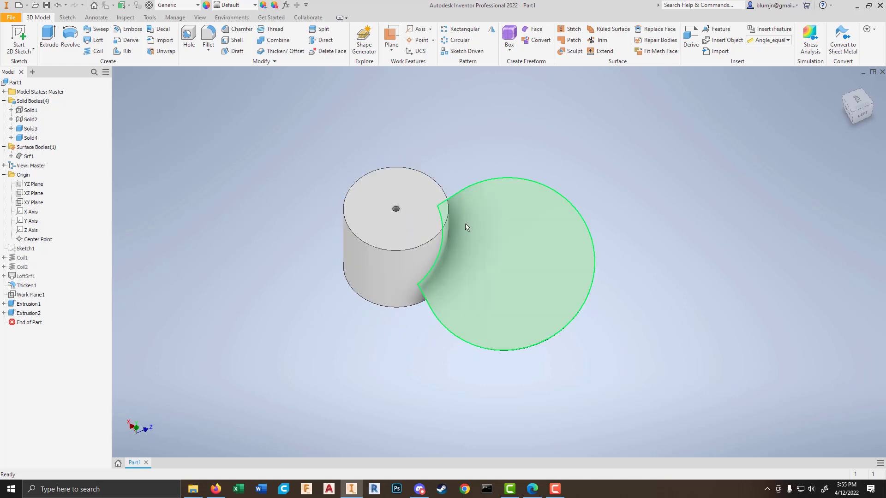
scroll(470, 221, down, 3)
scroll(500, 241, up, 3)
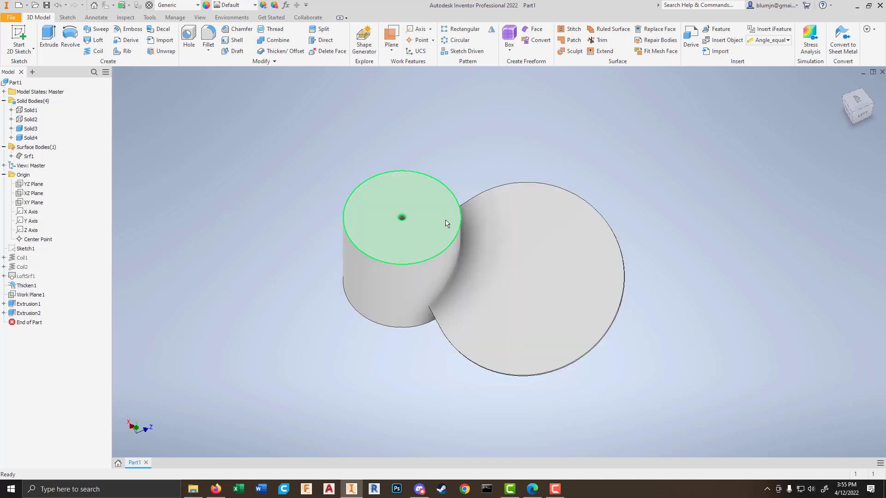
shift+middle_drag(451, 224, 522, 229)
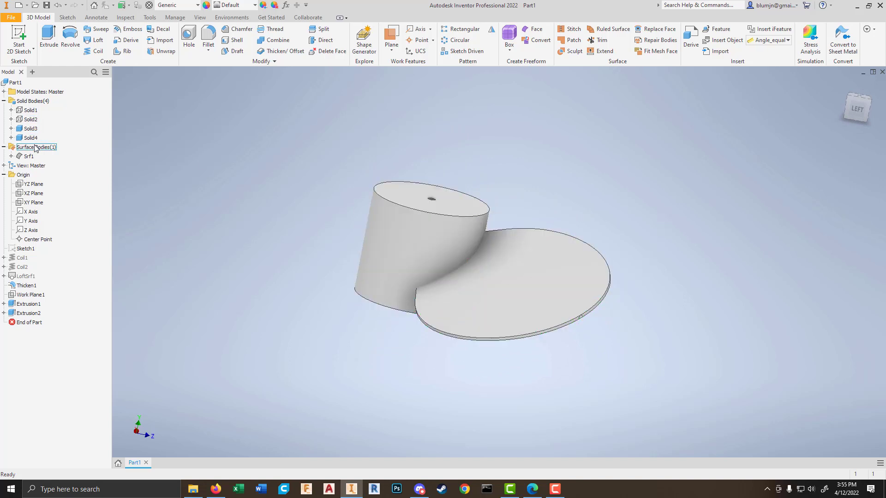
shift+middle_drag(297, 153, 276, 154)
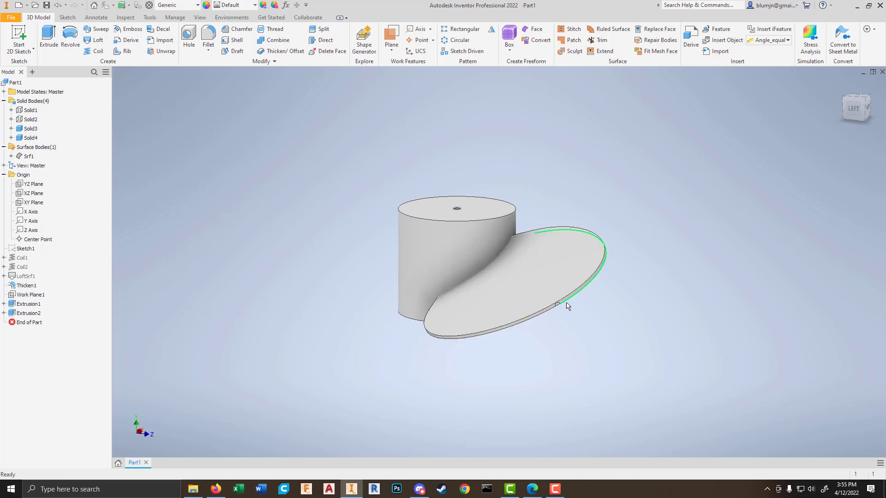
click(455, 41)
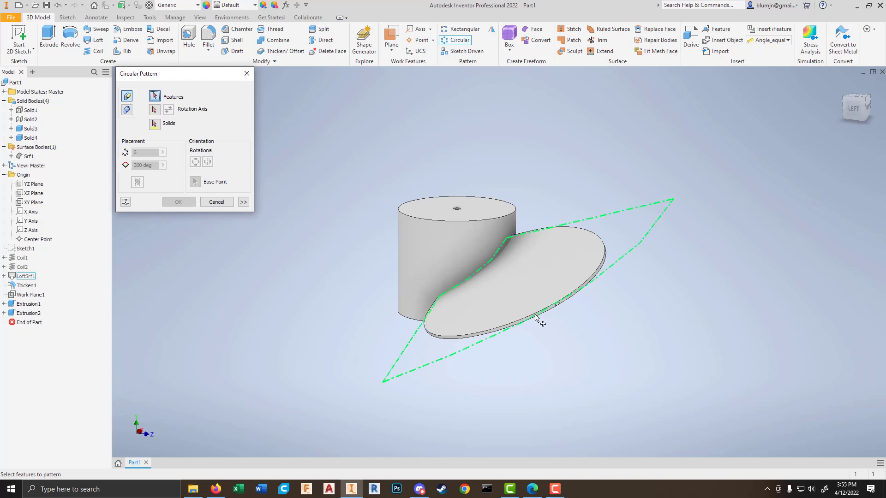
click(127, 110)
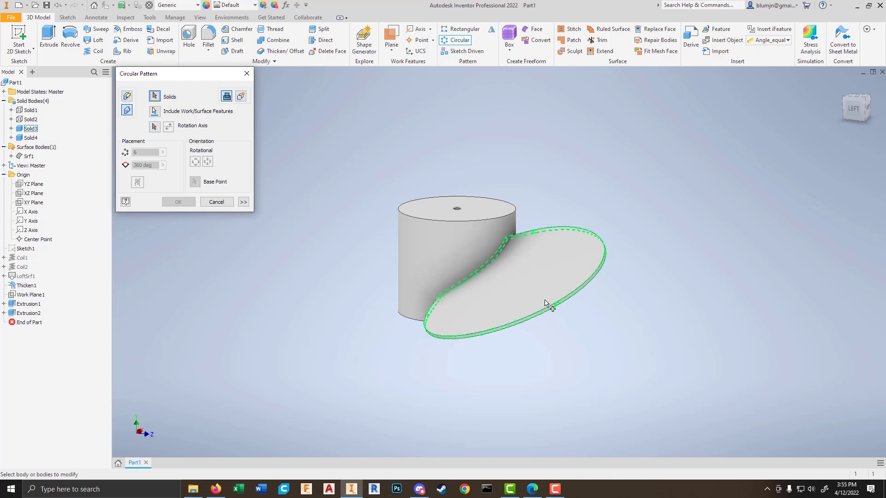
click(560, 272)
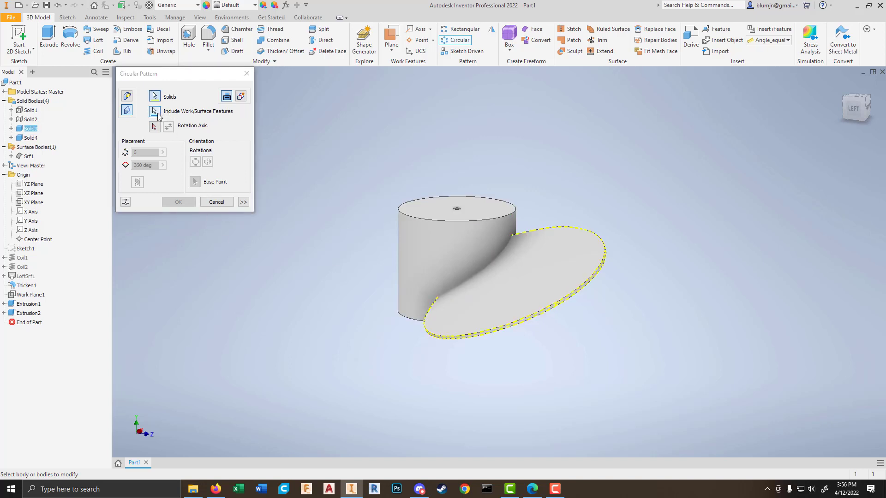
click(155, 127)
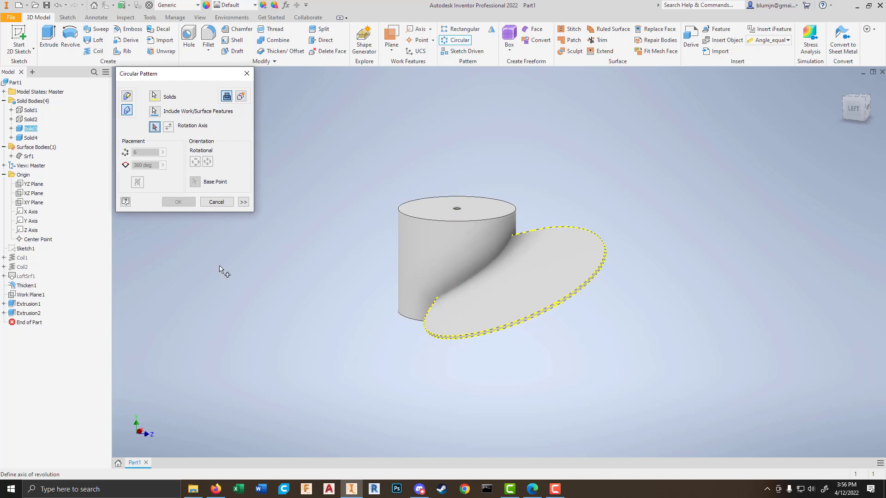
click(446, 263)
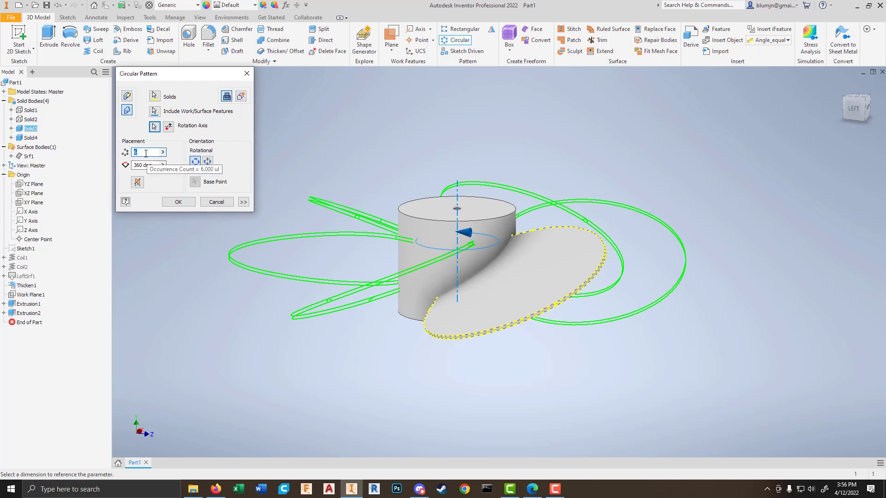
text(3)
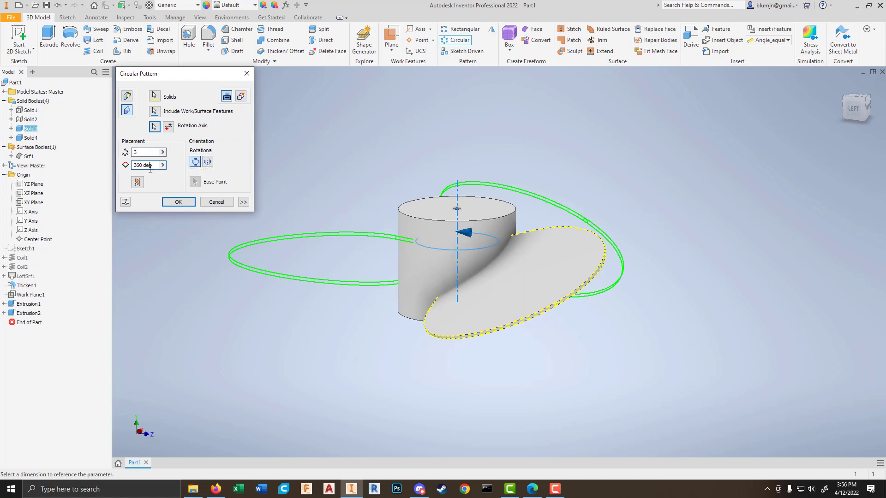
Step: Try the fixed orientation for the blade copies, switch back to rotational and create the pattern
click(209, 163)
shift+middle_drag(649, 296, 548, 341)
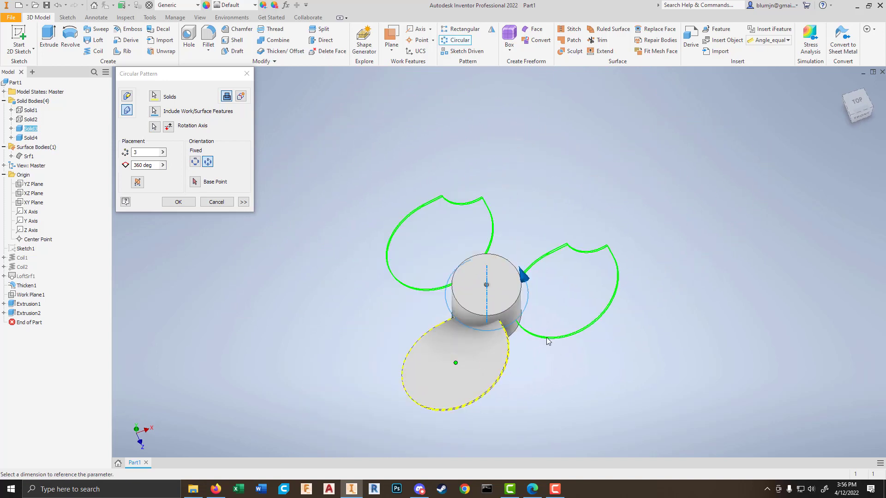
click(195, 162)
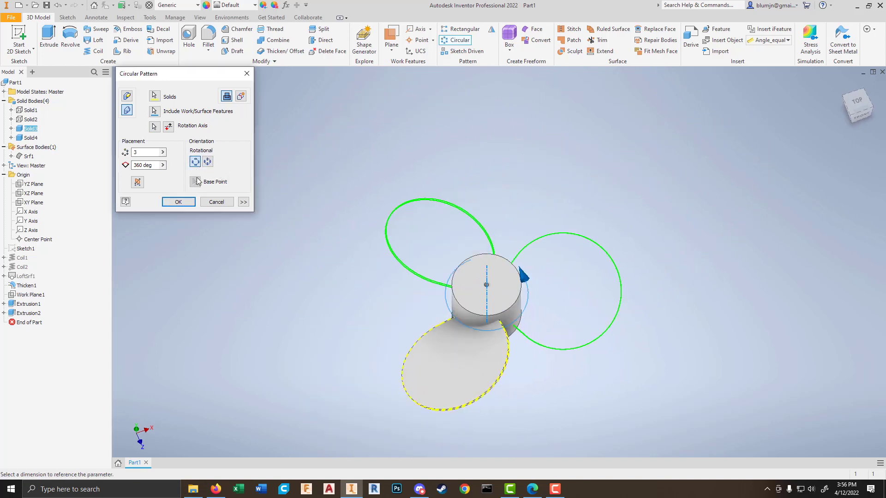
click(178, 202)
shift+middle_drag(605, 285, 590, 246)
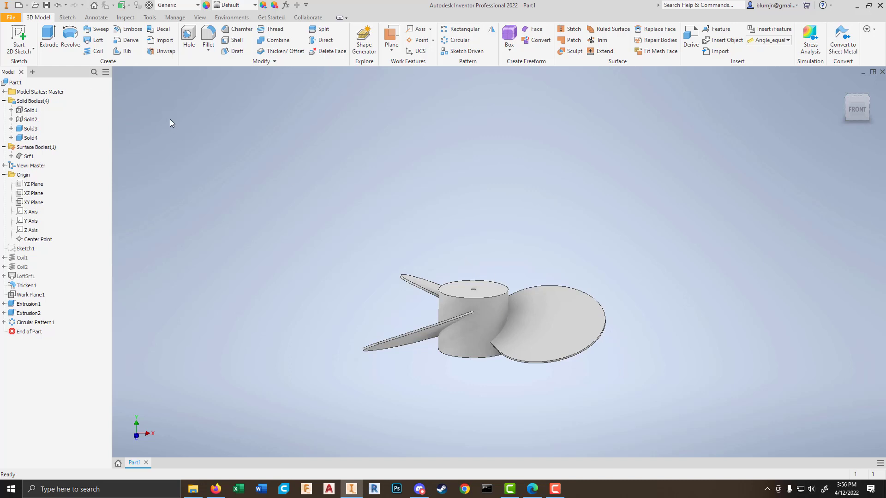
Step: Save the part as Prop in the Turbine folder
click(47, 7)
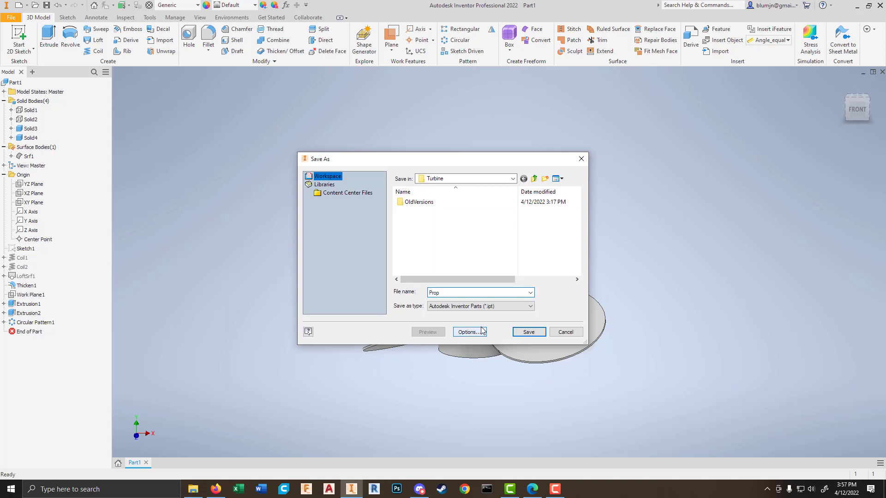
click(530, 331)
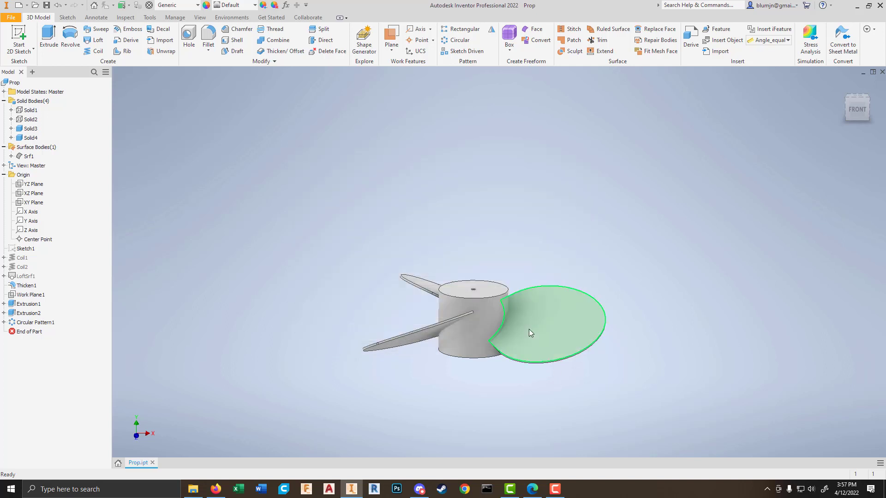
Step: Try sketching three separate vertical lines, about 145 to 160 mm long, across the propeller on the XY plane
shift+middle_drag(615, 299, 480, 278)
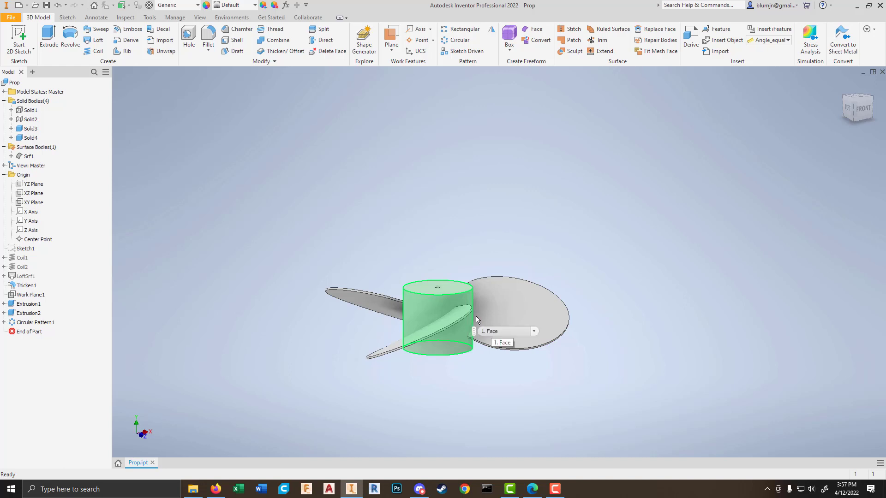
click(17, 37)
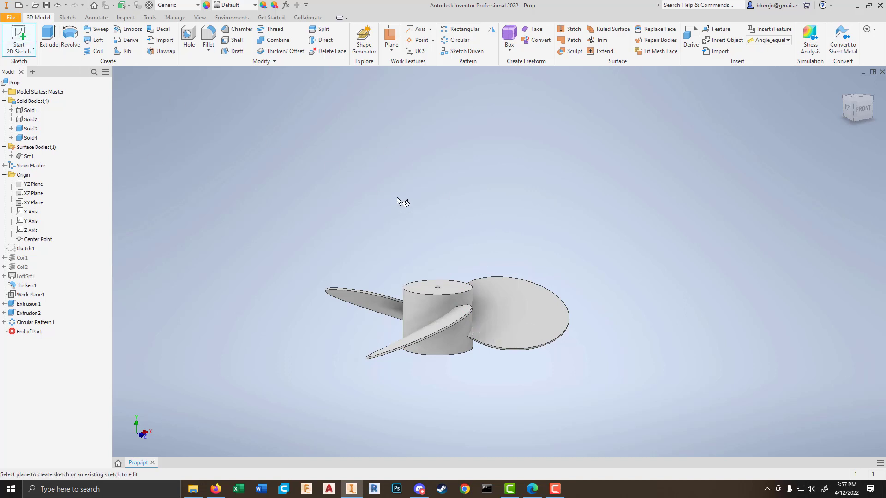
click(33, 202)
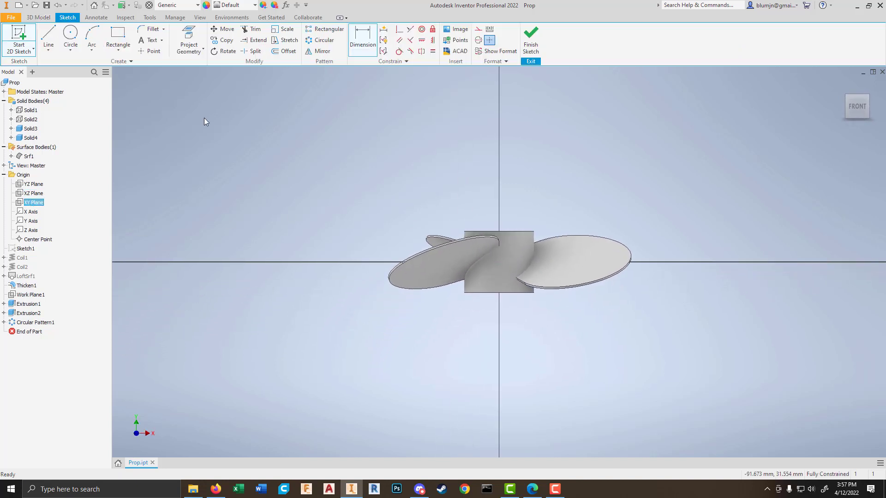
click(48, 34)
click(422, 91)
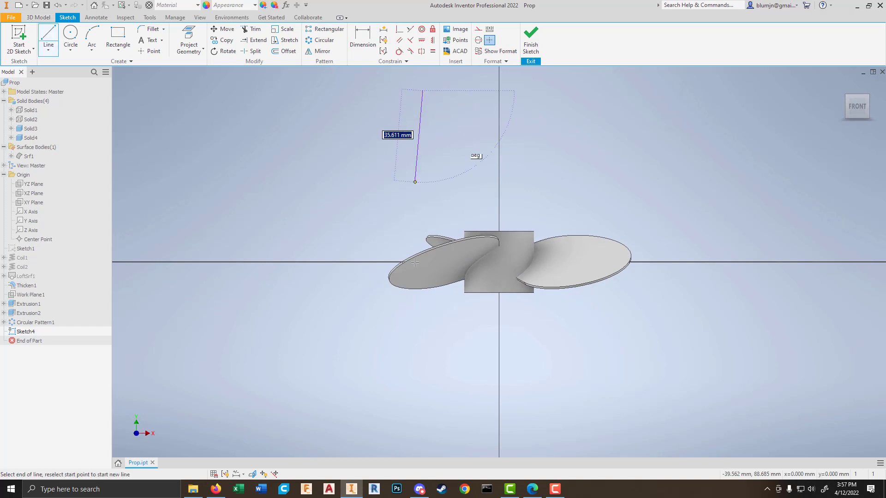
click(422, 374)
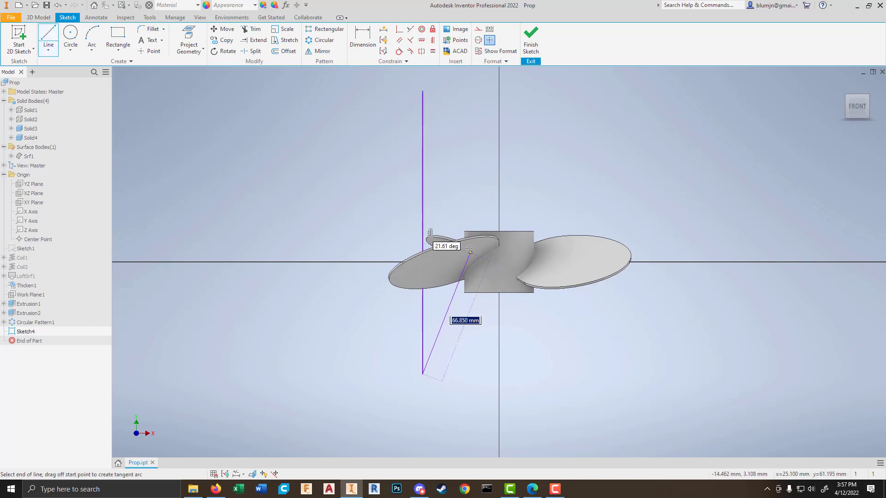
click(481, 91)
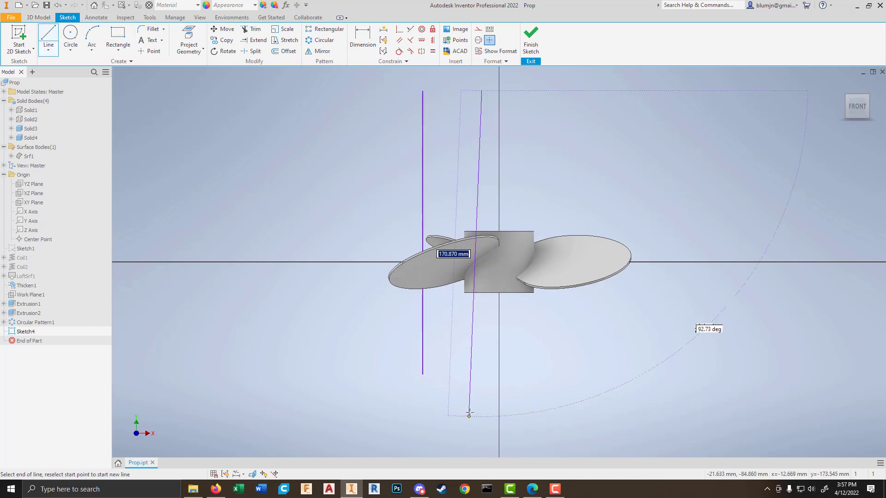
click(481, 396)
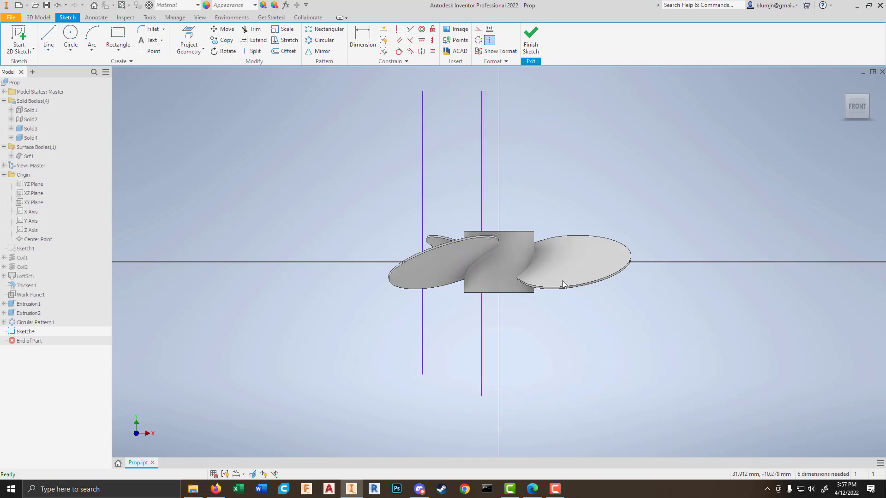
click(552, 99)
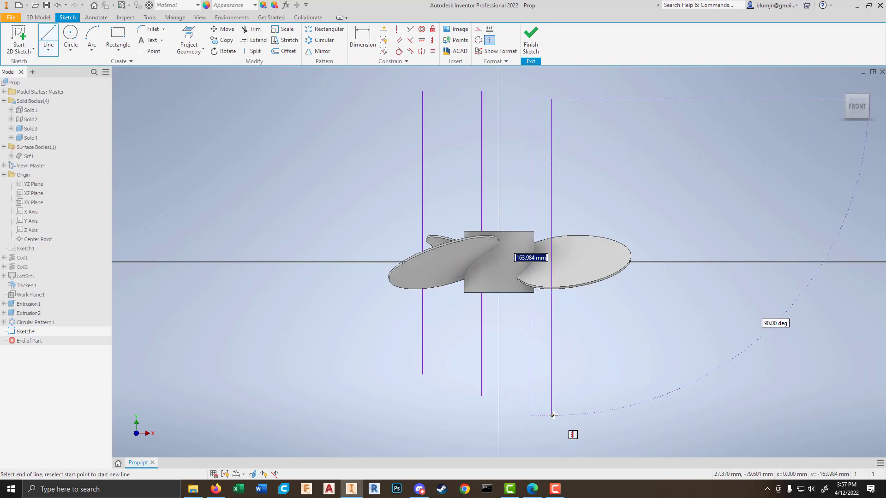
click(551, 412)
key(Escape)
key(Escape)
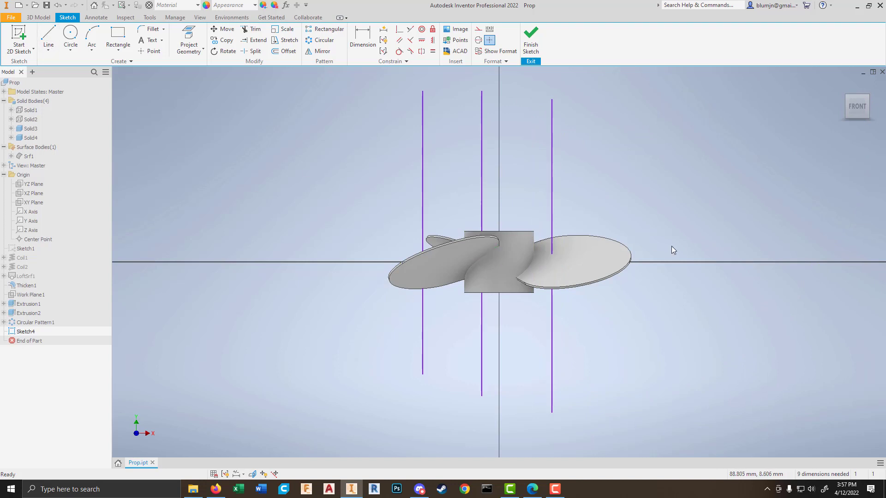
Step: Delete the vertical line crossing the blade on the positive X side, and undo back to before the sketch was started
shift+middle_drag(679, 229, 692, 275)
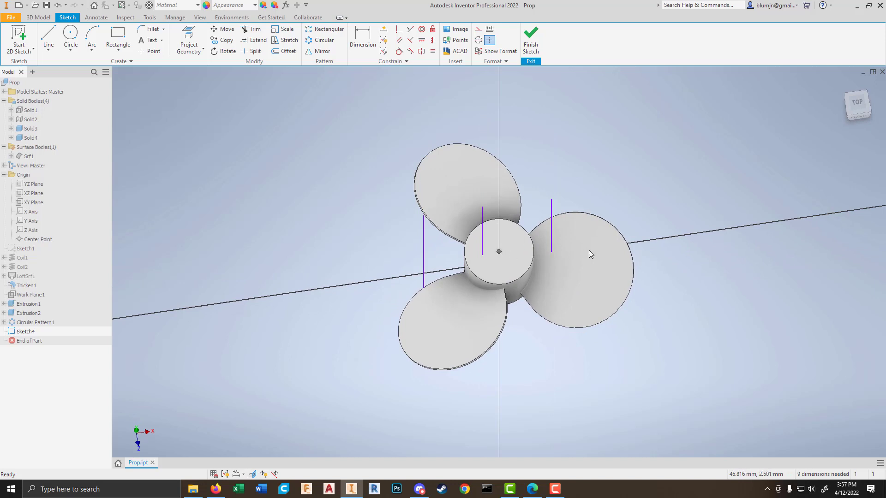
click(552, 252)
key(Delete)
key(ctrl+z)
key(ctrl+z)
key(ctrl+z)
shift+middle_drag(657, 323, 619, 256)
shift+right_click(629, 301)
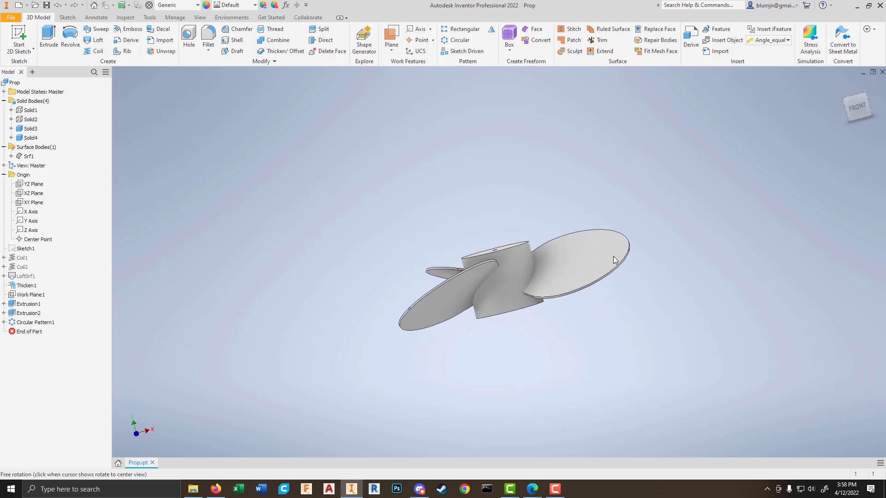
mouse_move(477, 360)
shift+middle_down()
mouse_move(524, 362)
mouse_move(466, 362)
shift+middle_up()
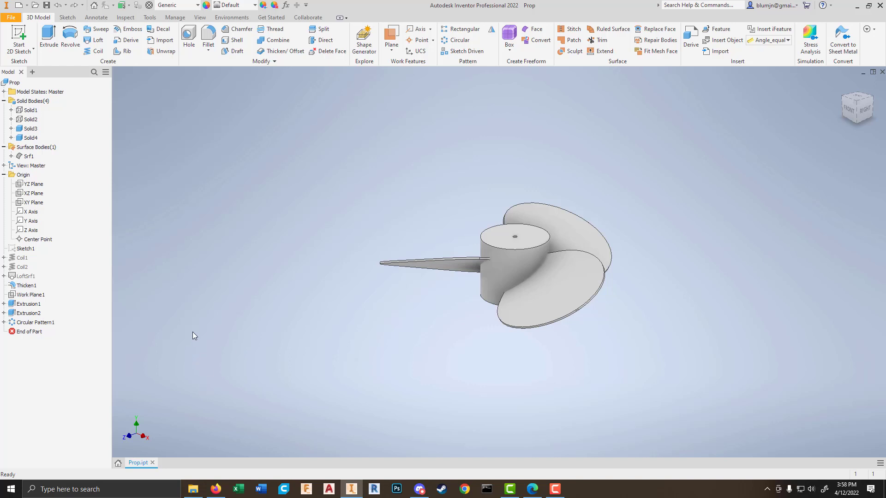
Step: Create a new assembly file alongside the Prop part
click(13, 18)
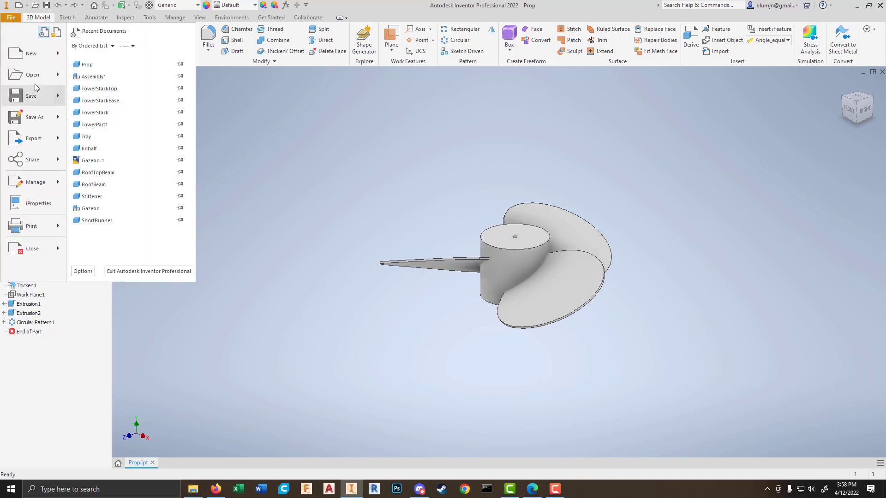
mouse_move(37, 58)
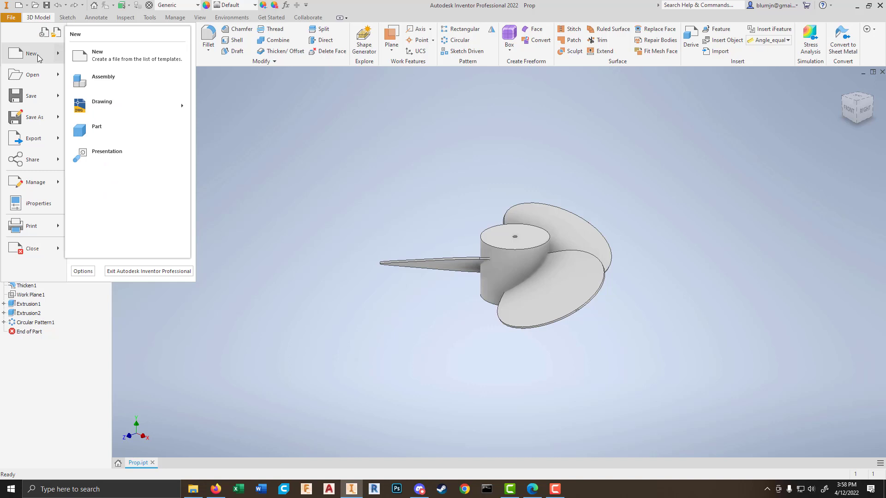
click(95, 85)
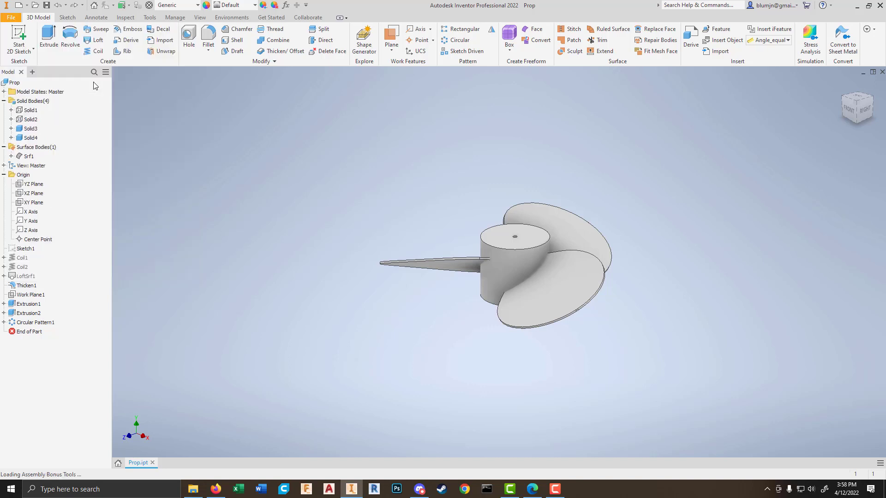
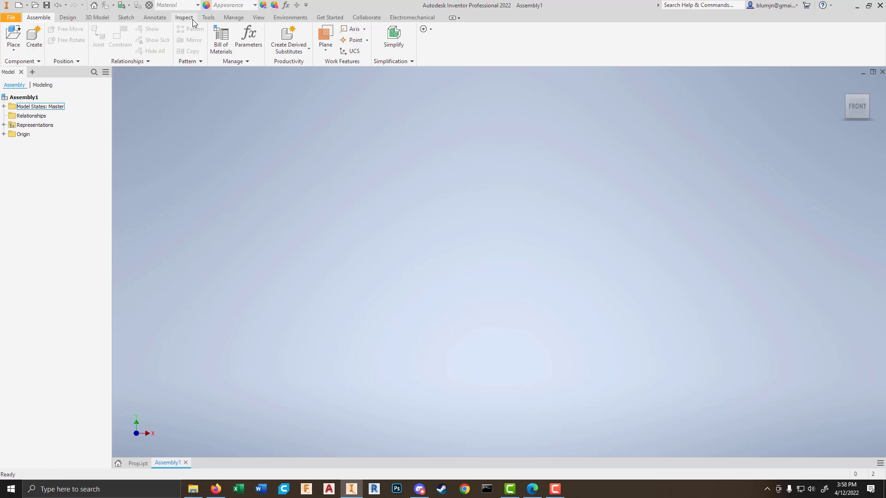
Step: Start the Bevel Gear generator and save the assembly as PropellerAssembly in the Turbine folder
click(162, 20)
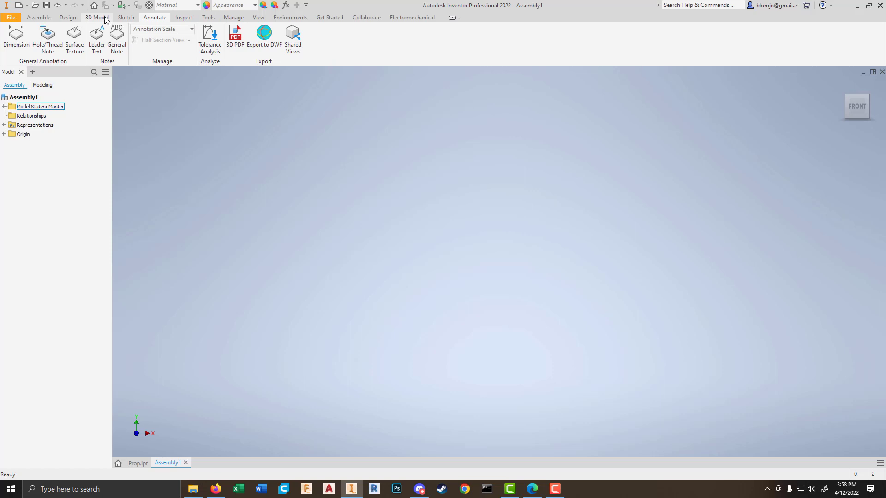
click(70, 19)
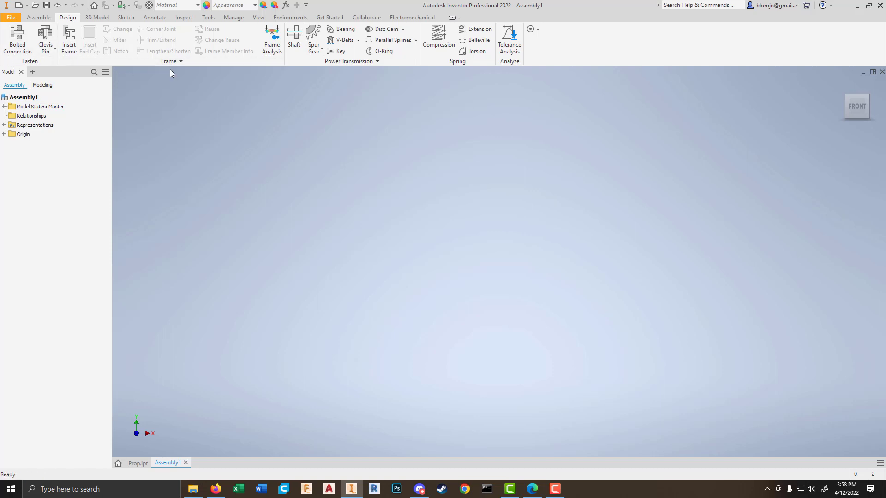
click(320, 50)
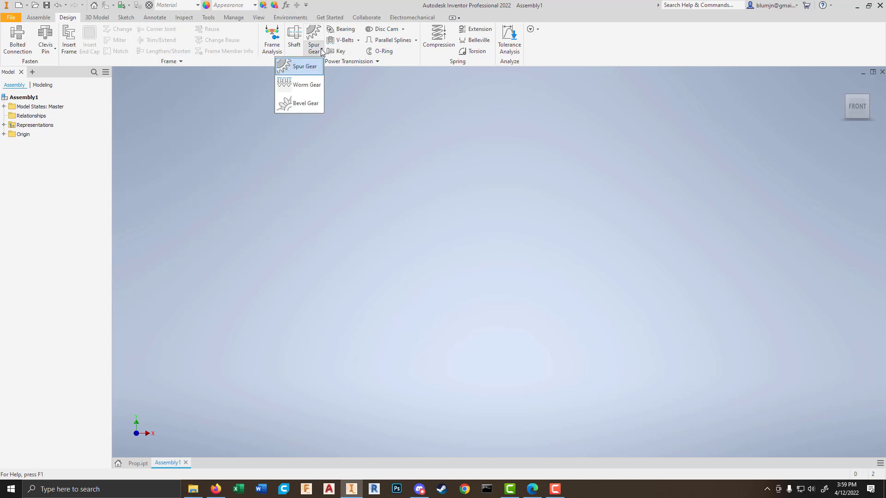
click(306, 106)
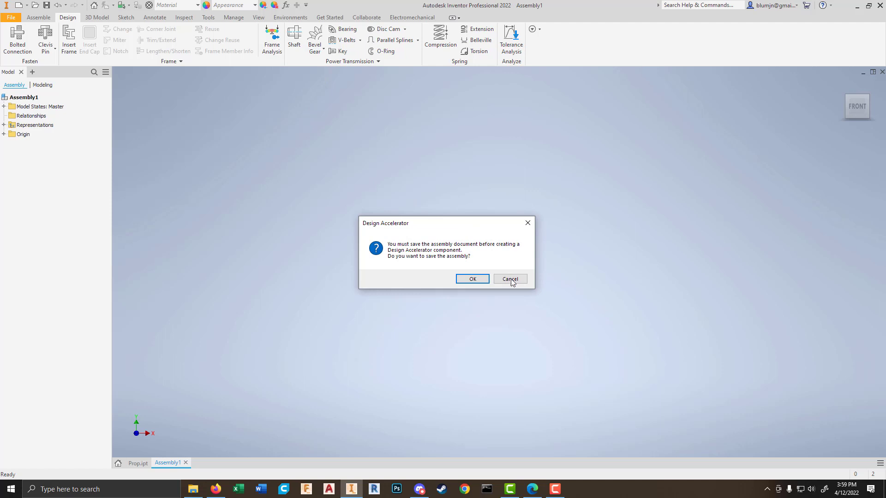
click(472, 280)
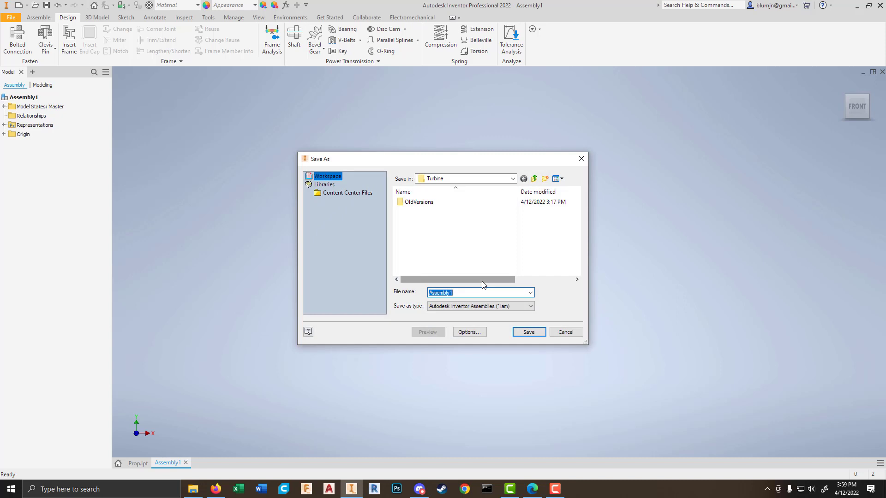
text(Pro)
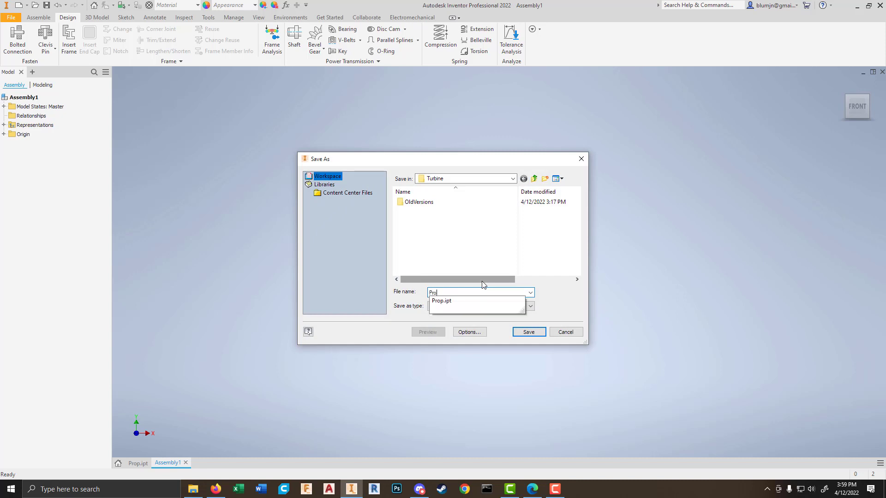
text(ppe)
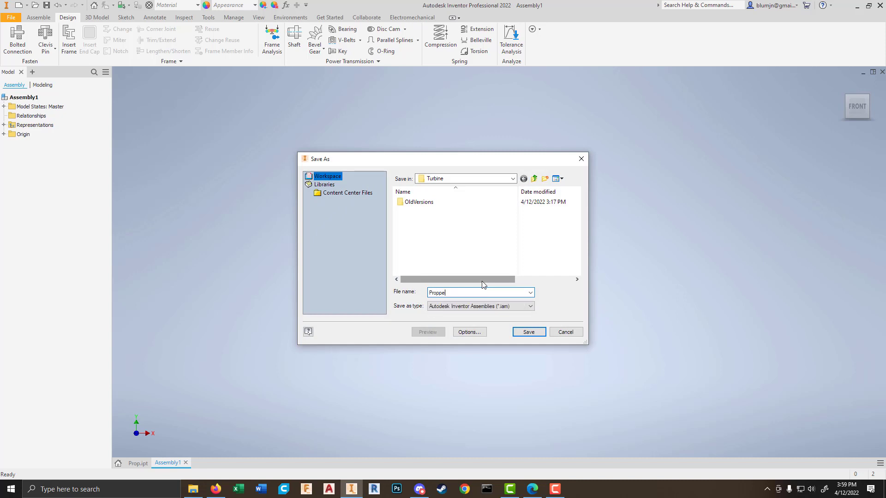
key(BackSpace)
key(BackSpace)
text(ellerAssembly)
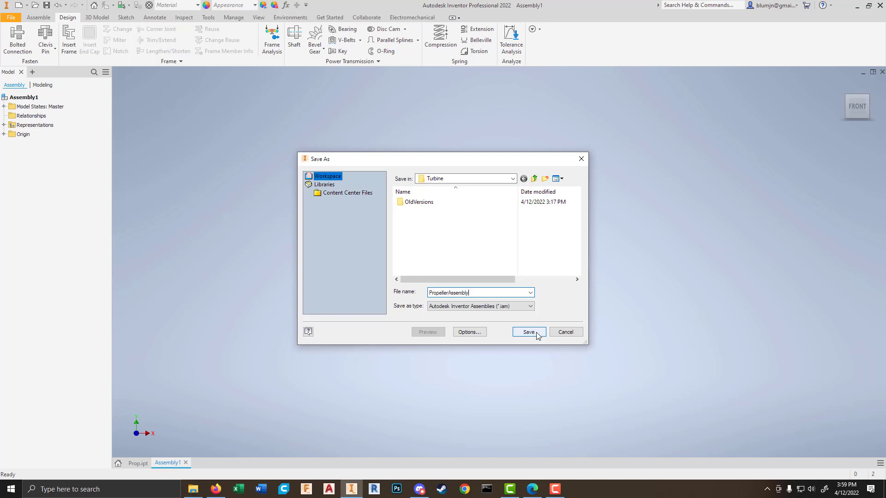
click(536, 331)
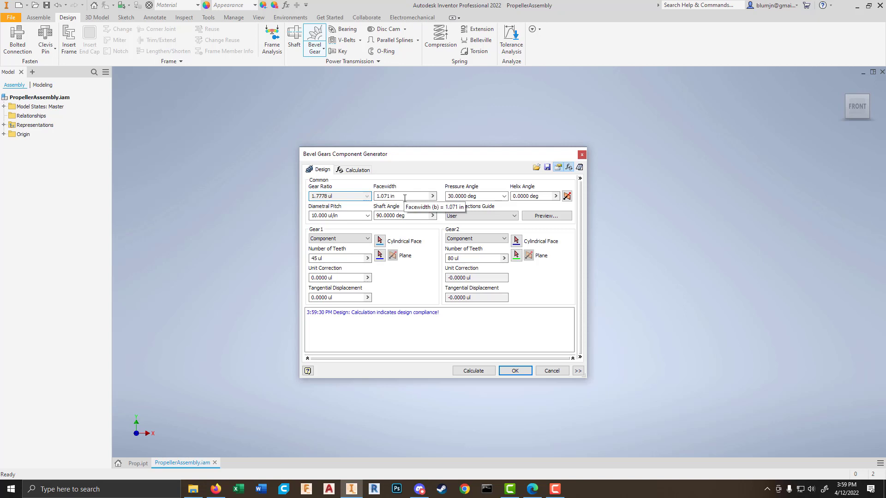
Step: Set Gear 1's number of teeth to 40 and recalculate the bevel gears
click(356, 196)
key(BackSpace)
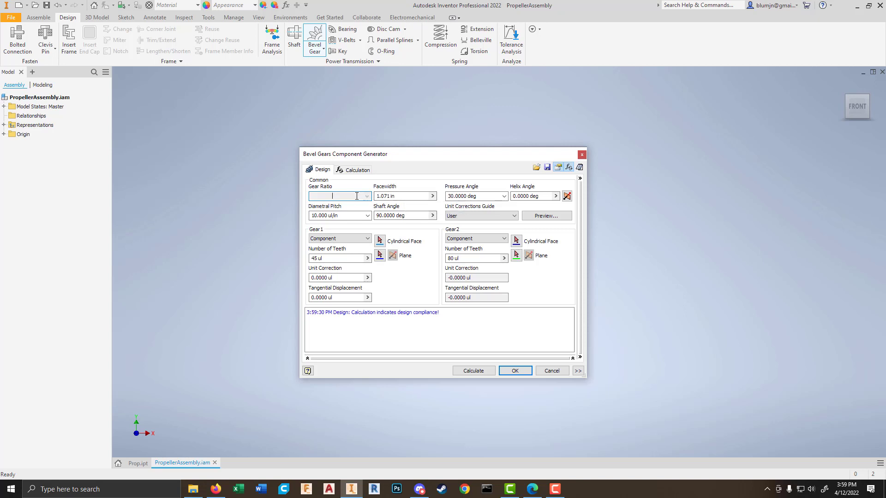
drag(347, 196, 250, 200)
click(340, 259)
drag(344, 259, 257, 249)
text(40)
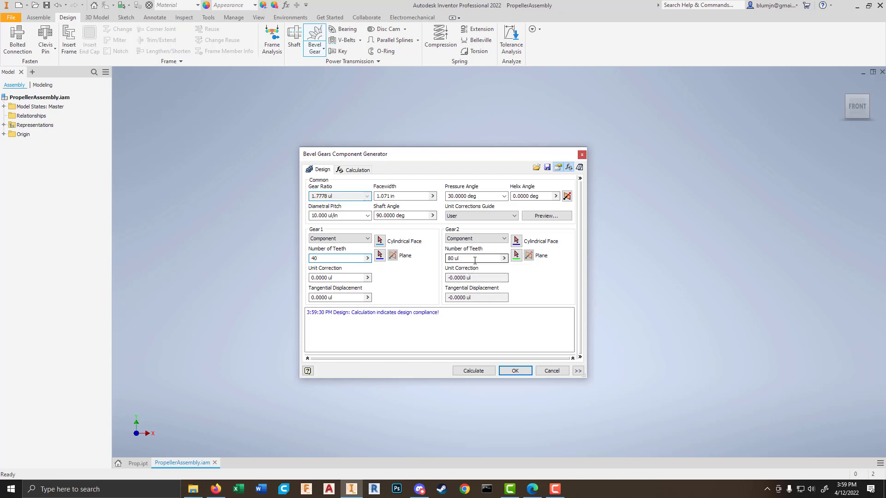
click(480, 369)
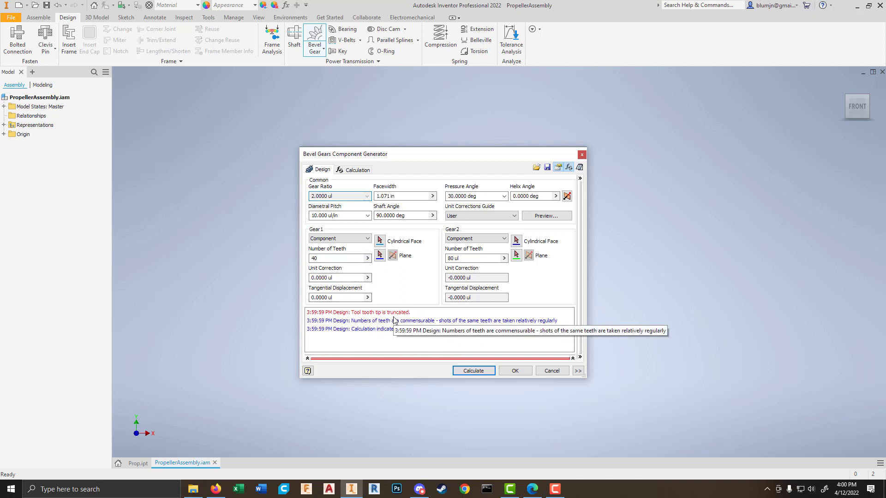
Step: Examine the available pressure angles, diametral pitches and facewidth options, and rerun the bevel gear calculation
click(504, 197)
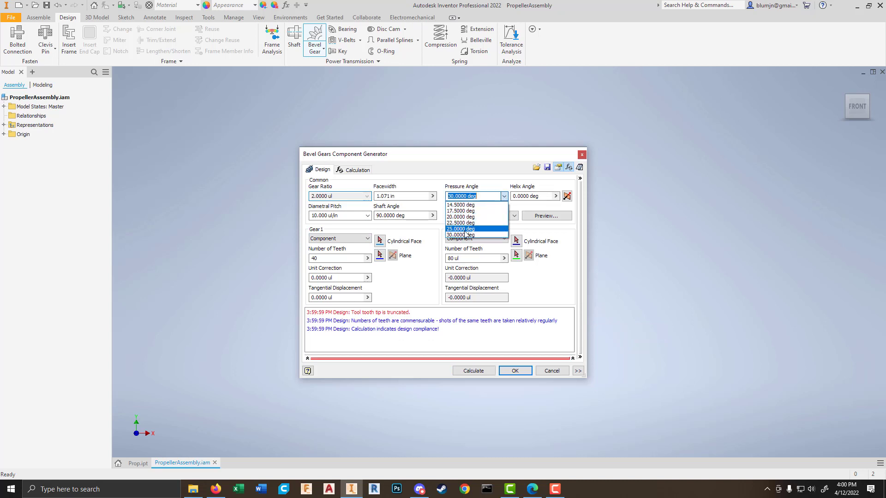
click(422, 295)
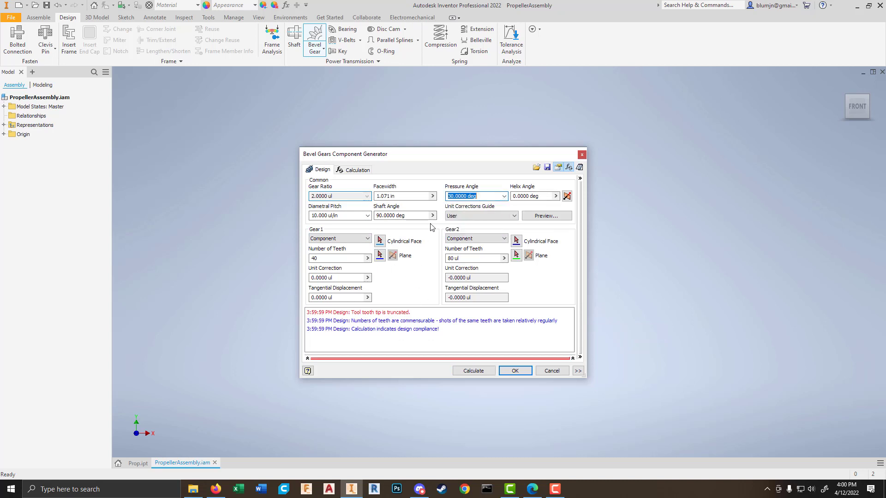
click(368, 216)
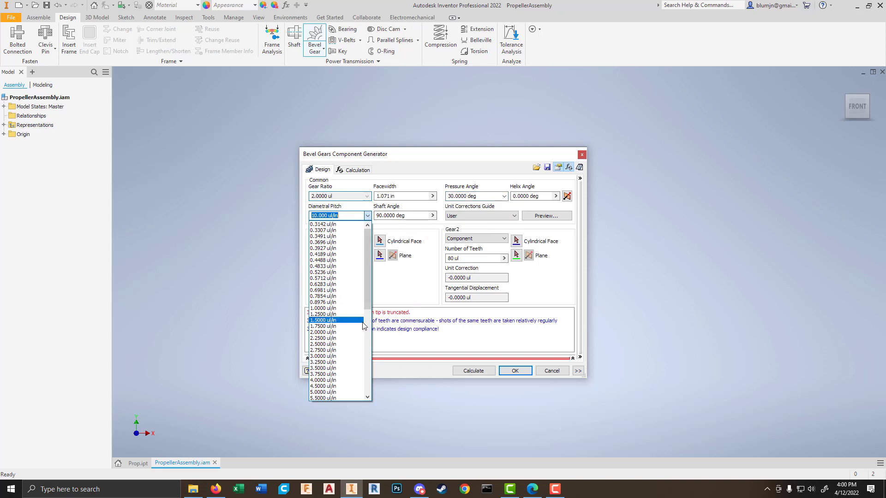
click(434, 302)
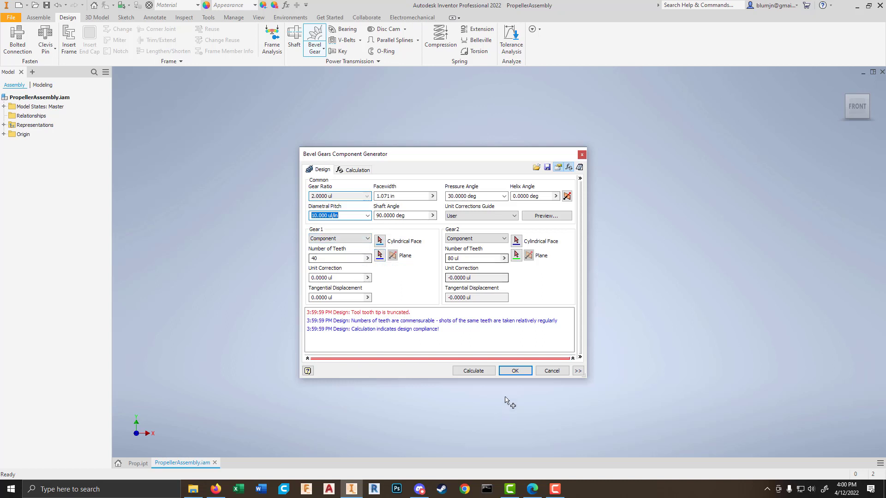
click(474, 370)
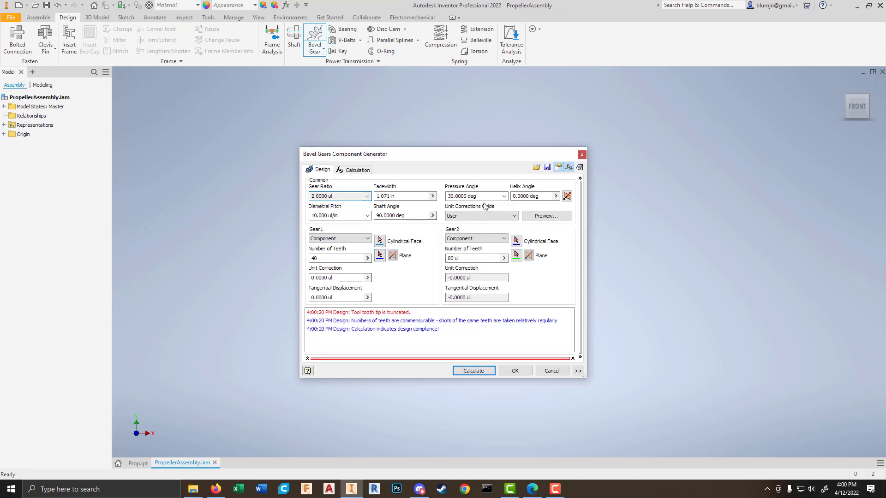
click(434, 200)
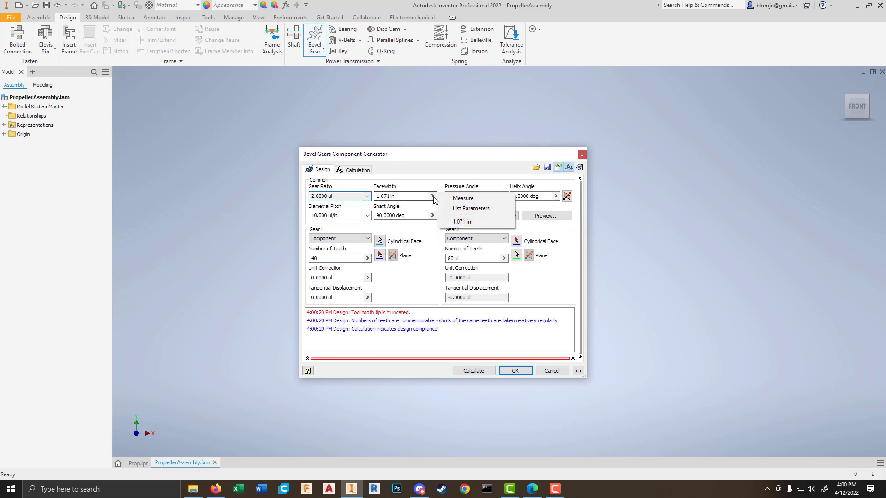
click(416, 197)
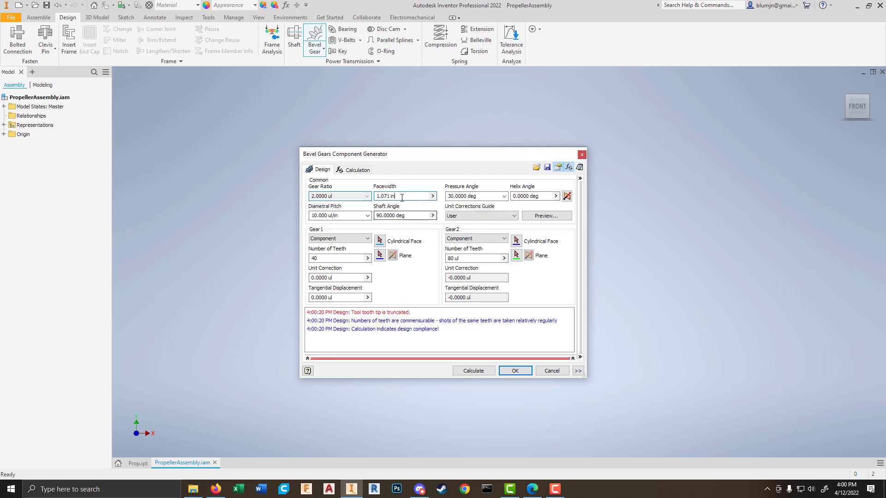
Step: Try diametral pitches of 20 ul/in and 5 ul/in, recalculating the bevel gears for each
click(368, 216)
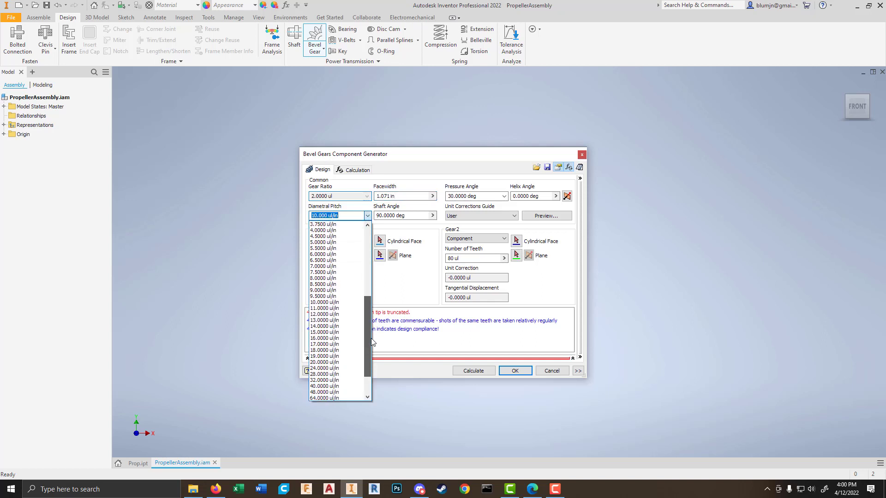
click(324, 362)
click(474, 371)
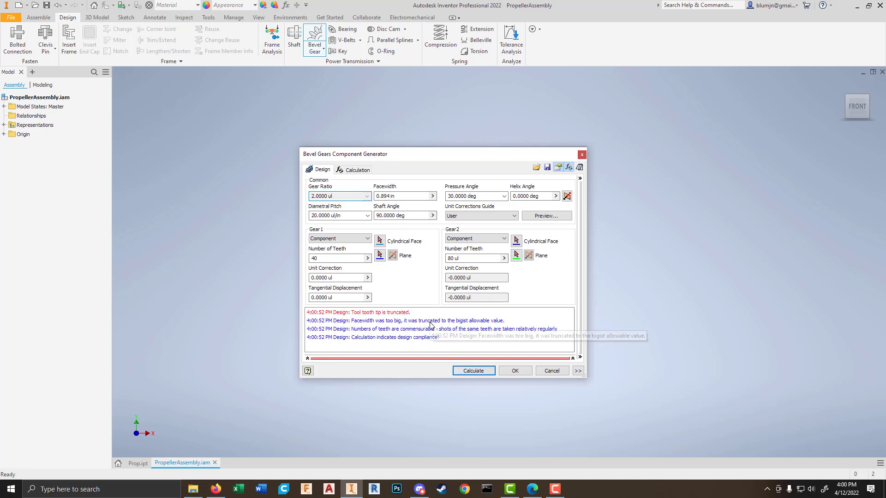
click(368, 215)
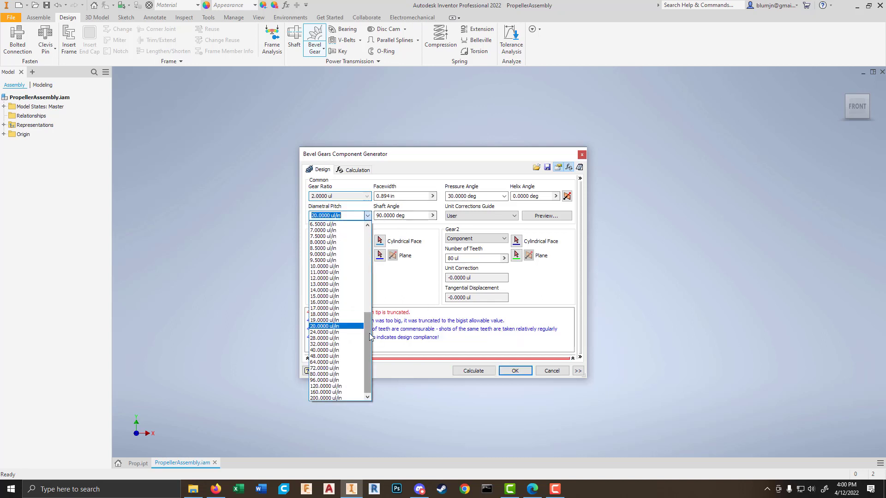
scroll(336, 258, up, 3)
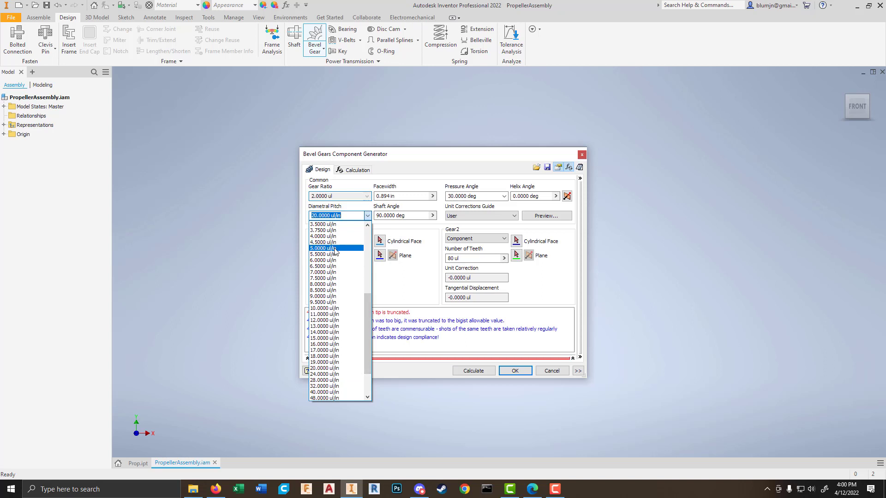
click(335, 249)
click(475, 371)
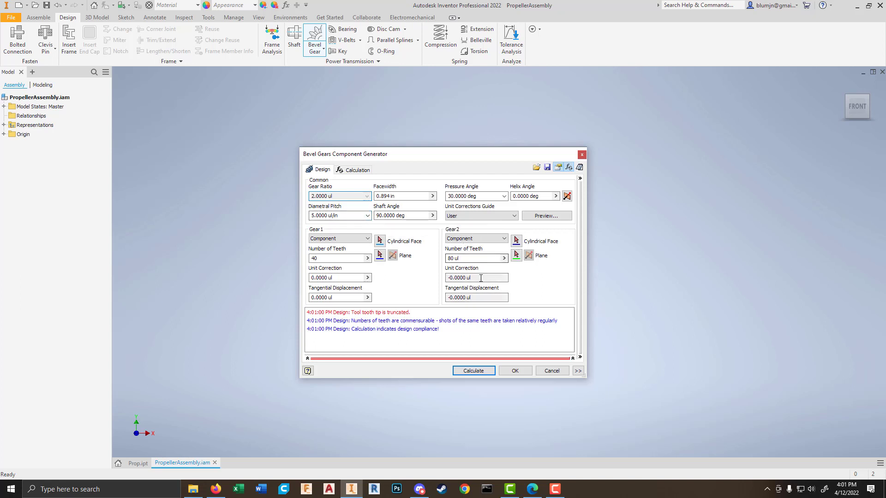
Step: Check the gears' strength calculation data and set the diametral pitch to 10 ul/in
click(357, 170)
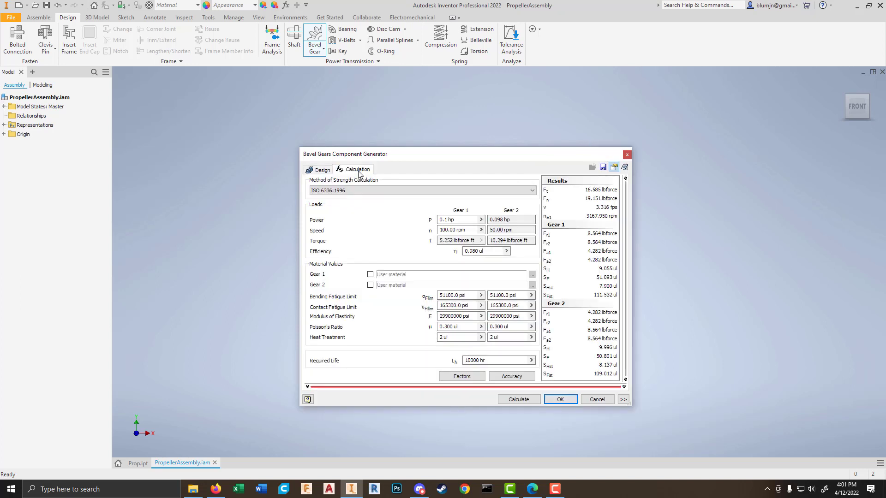
click(323, 170)
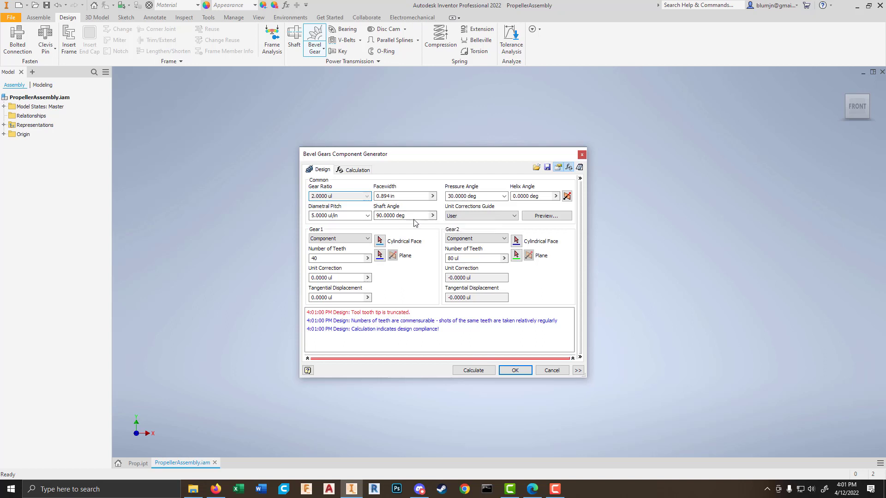
click(368, 216)
click(336, 287)
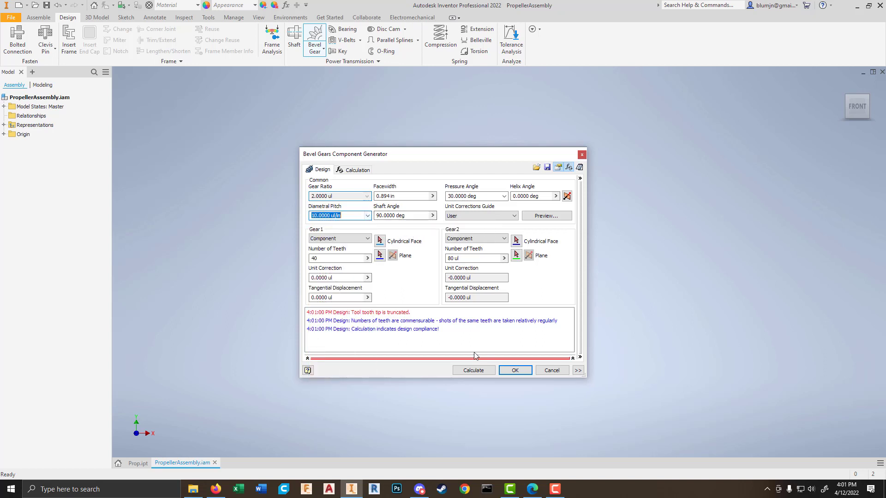
Step: Try a diametral pitch of 4.0000 ul/in for the bevel gears and recalculate the design
click(475, 370)
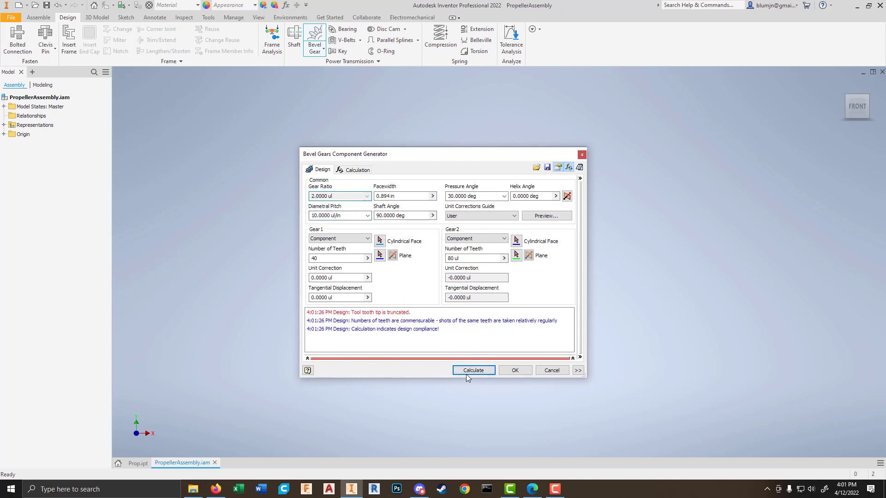
click(369, 217)
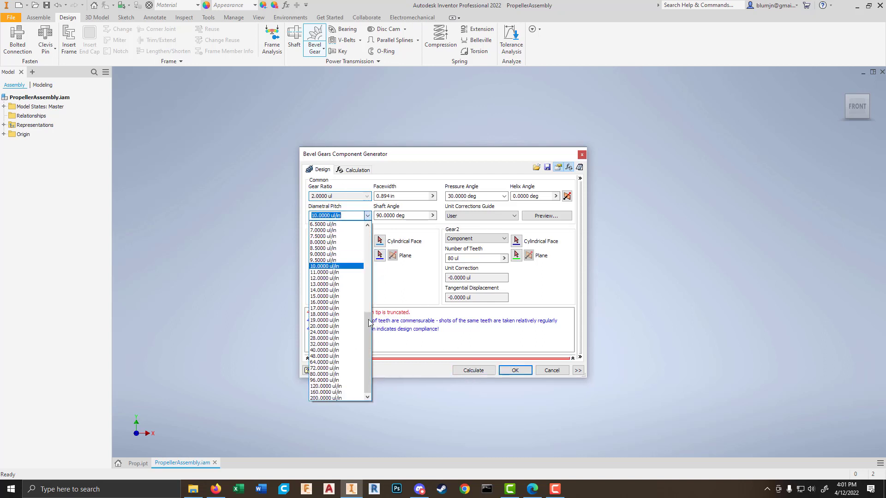
scroll(346, 238, up, 7)
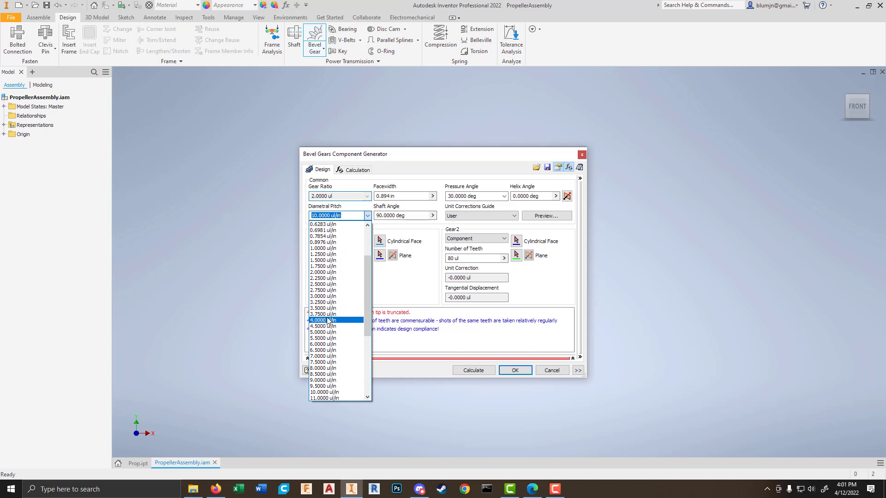
click(328, 320)
click(476, 371)
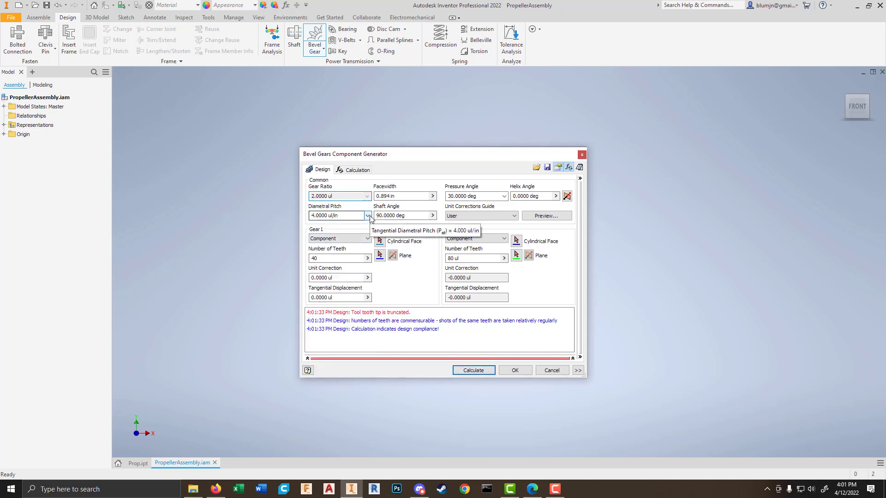
Step: Try a diametral pitch of 20.0000 ul/in for the bevel gears and recalculate the design
click(367, 215)
scroll(348, 337, down, 2)
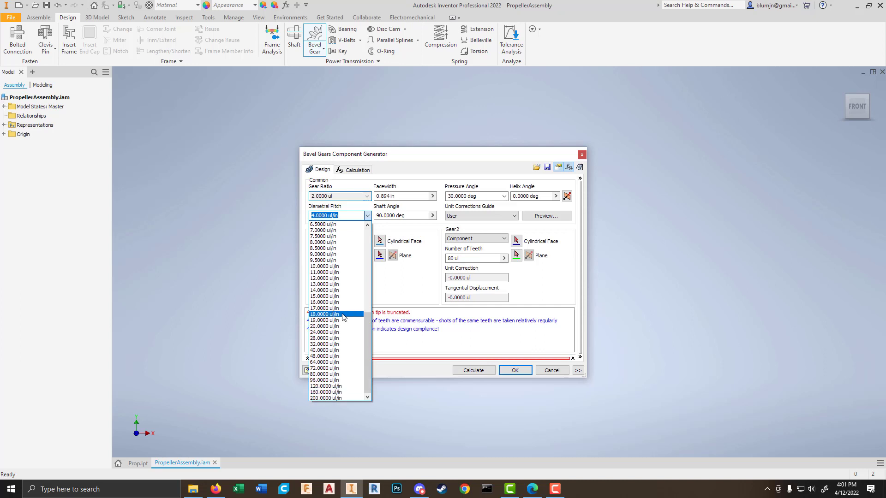
click(333, 326)
click(487, 372)
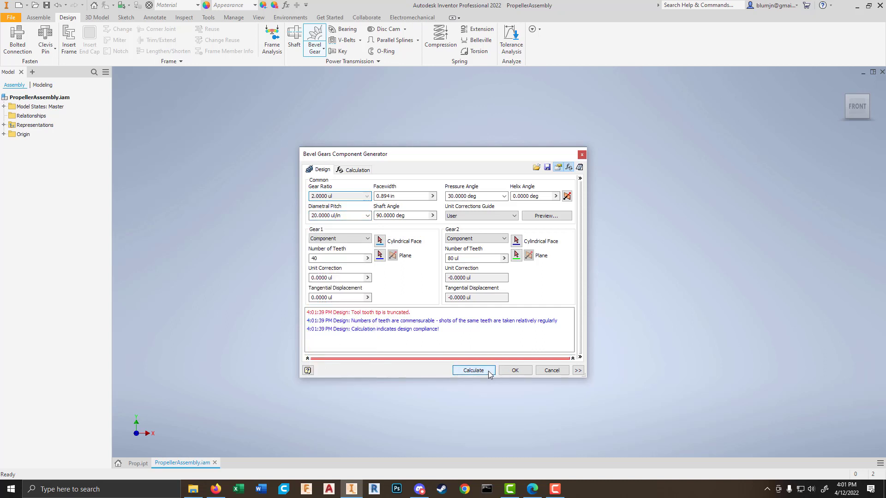
click(486, 374)
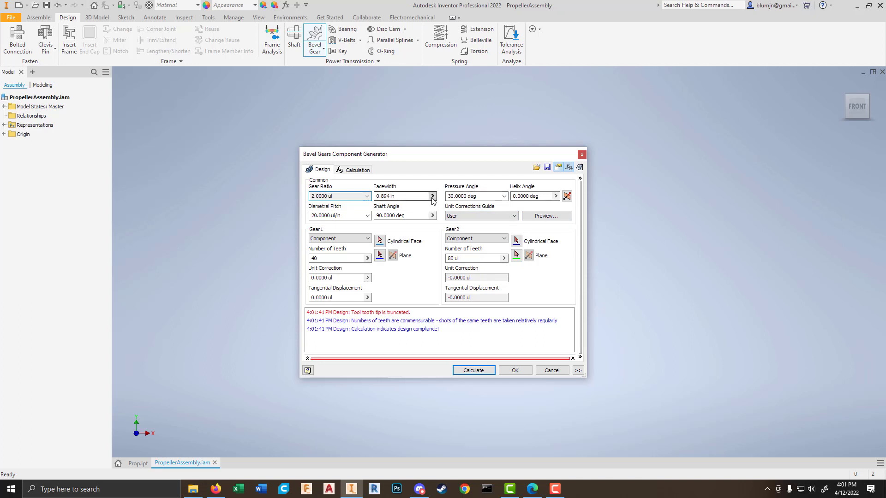
Step: Set the diametral pitch to 5.0000 ul/in, recalculate, and generate the bevel gear pair with the proposed file names
click(367, 215)
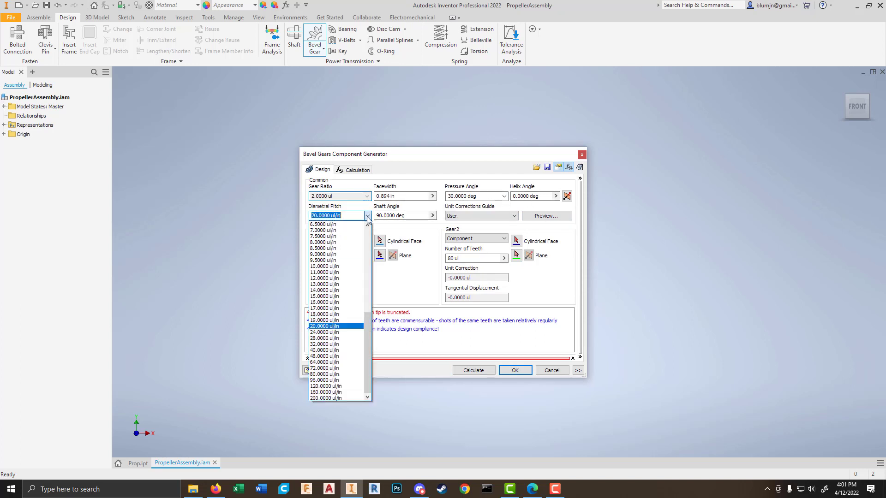
scroll(323, 318, up, 5)
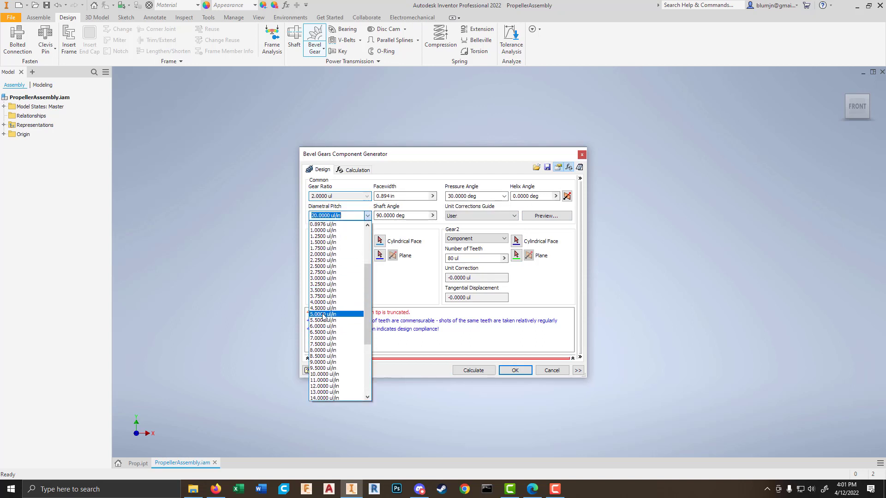
click(323, 314)
click(475, 370)
click(515, 371)
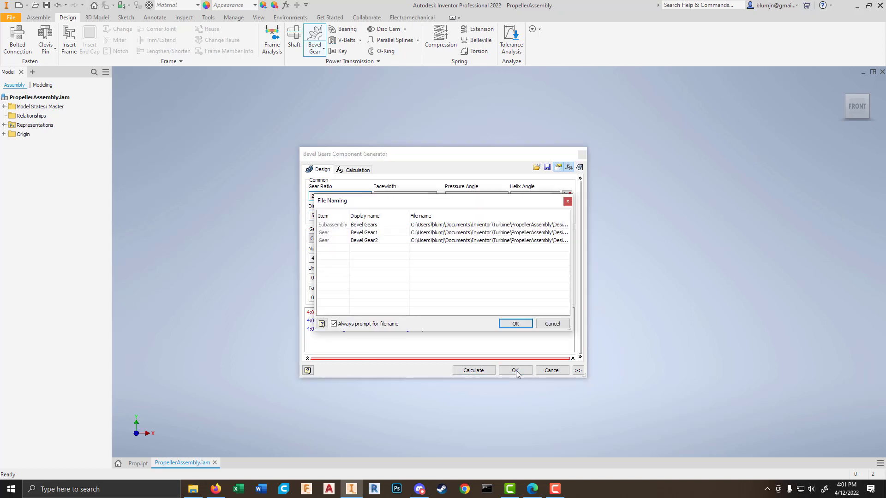
key(Return)
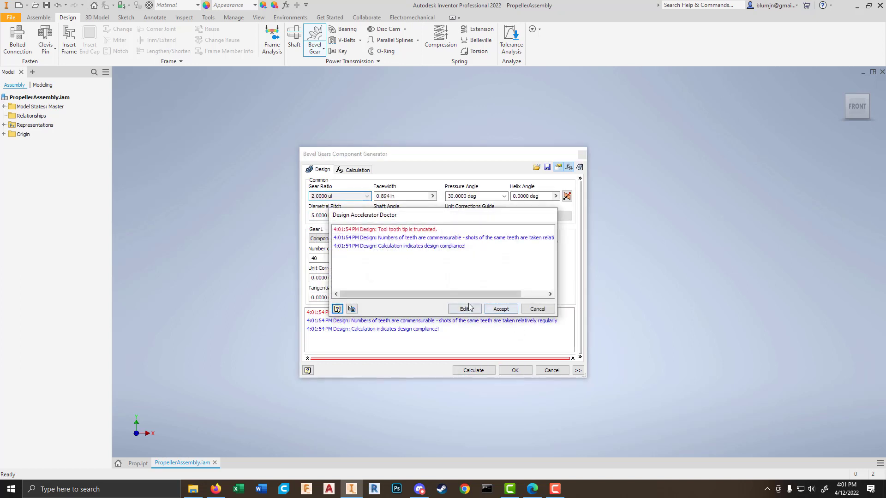
click(501, 310)
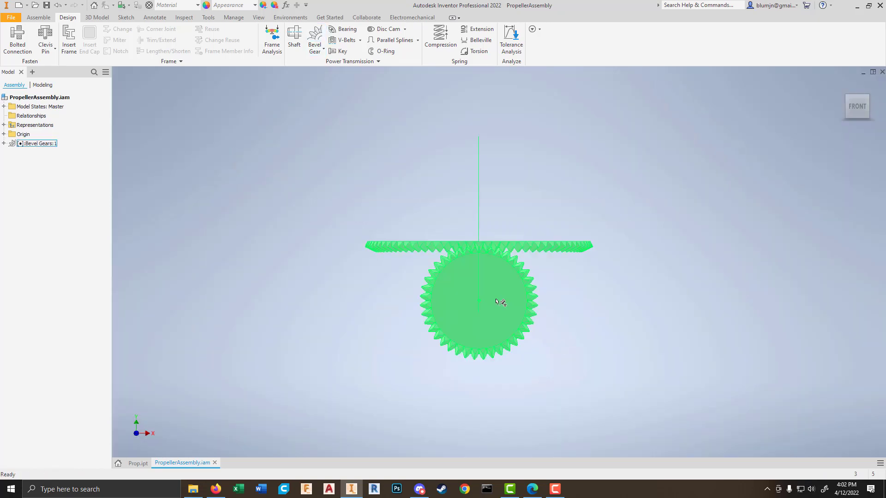
Step: Place the bevel gears in the assembly and measure the flat face of the larger gear
click(557, 301)
shift+middle_drag(563, 301, 508, 318)
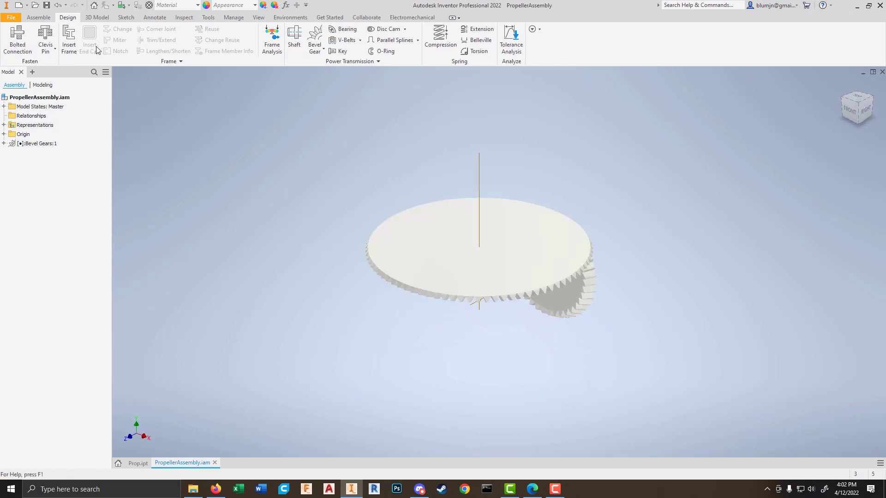
click(184, 17)
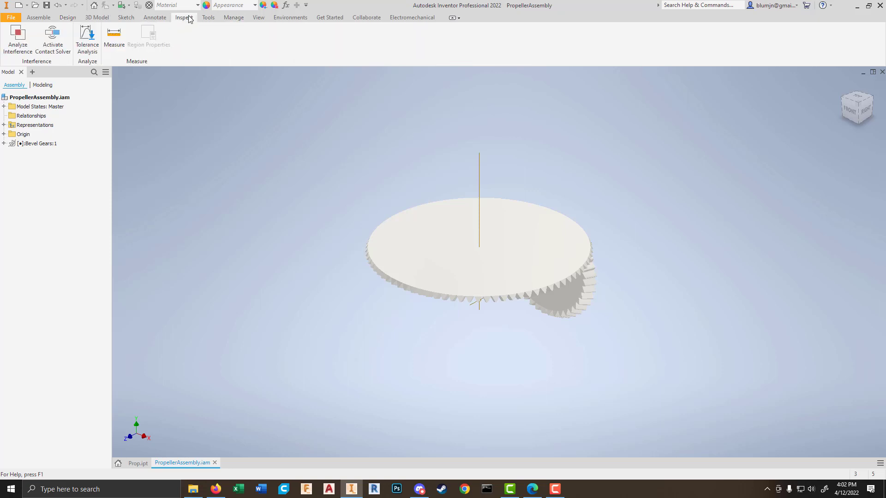
click(392, 259)
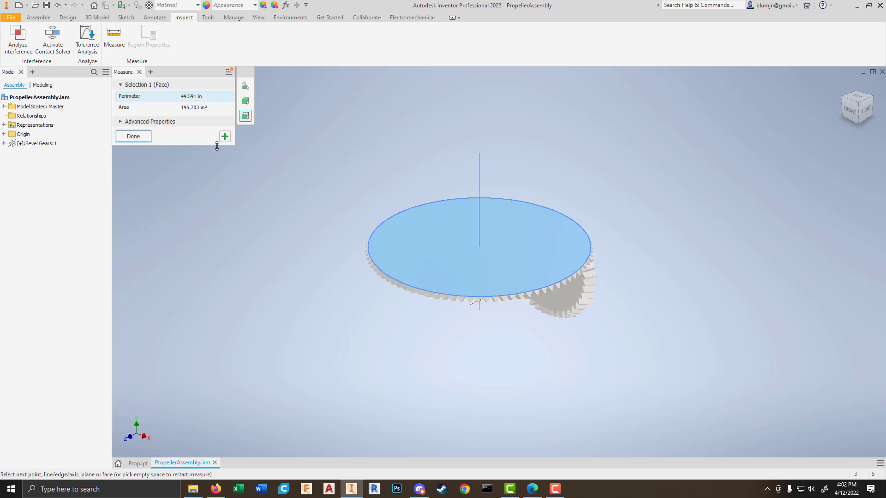
click(133, 137)
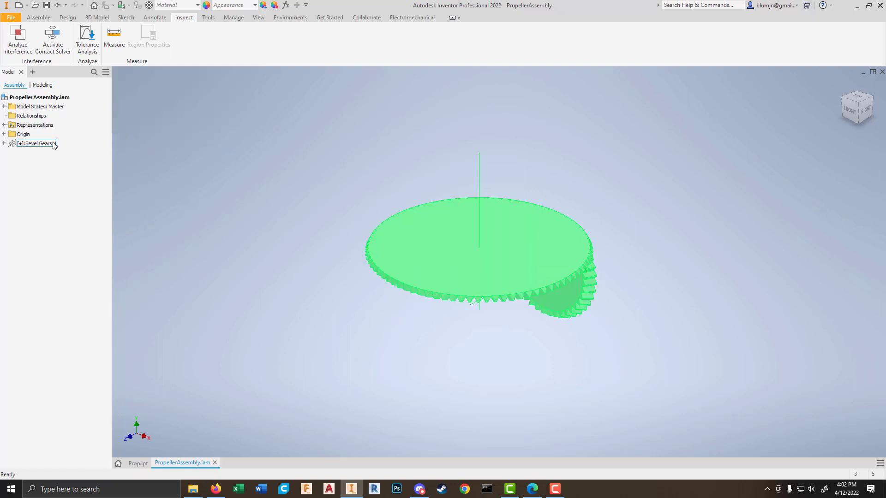
double_click(47, 144)
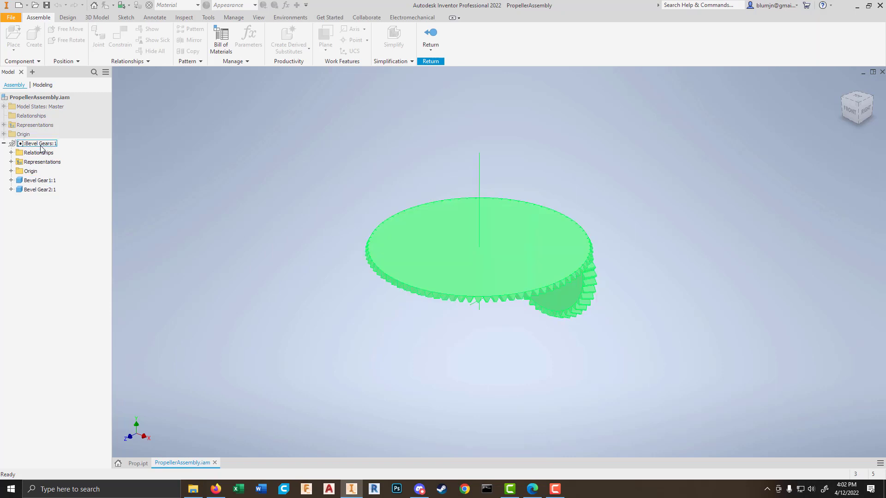
right_click(40, 144)
click(431, 37)
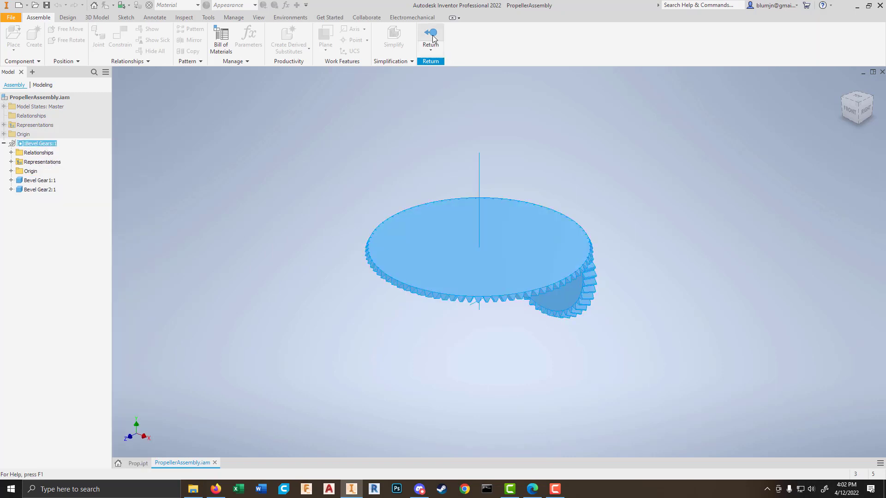
Step: Try regenerating the bevel gears through the Design Accelerator with a facewidth of 0.2 in, and inspect the thinner gears
right_click(38, 144)
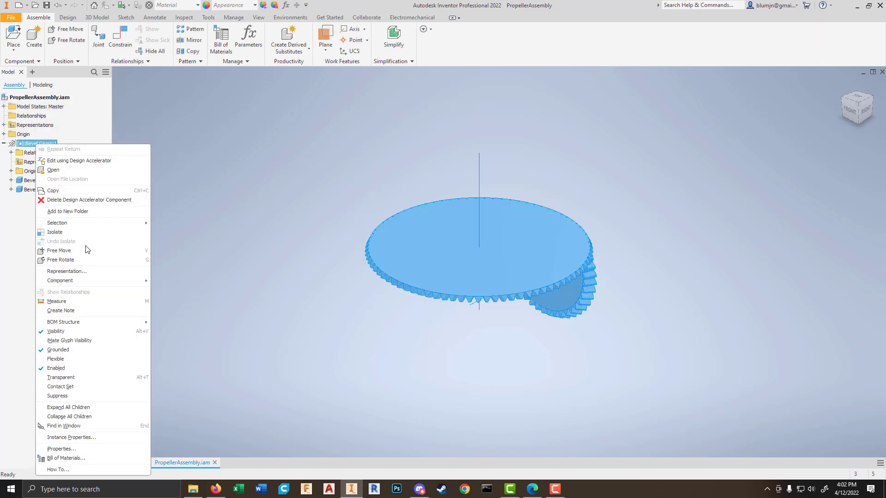
click(81, 161)
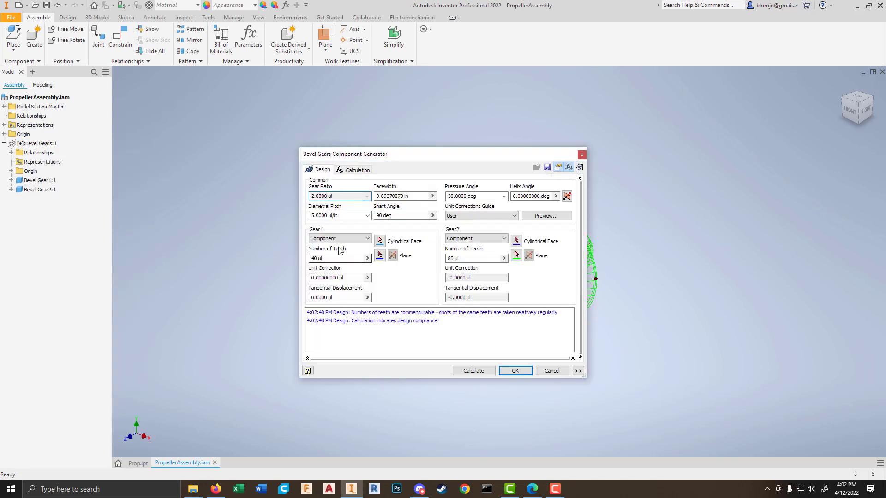
click(368, 215)
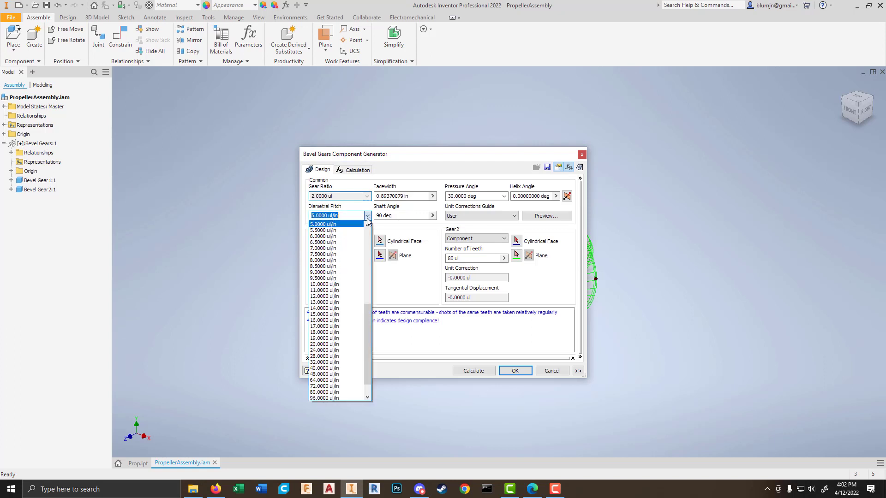
click(428, 294)
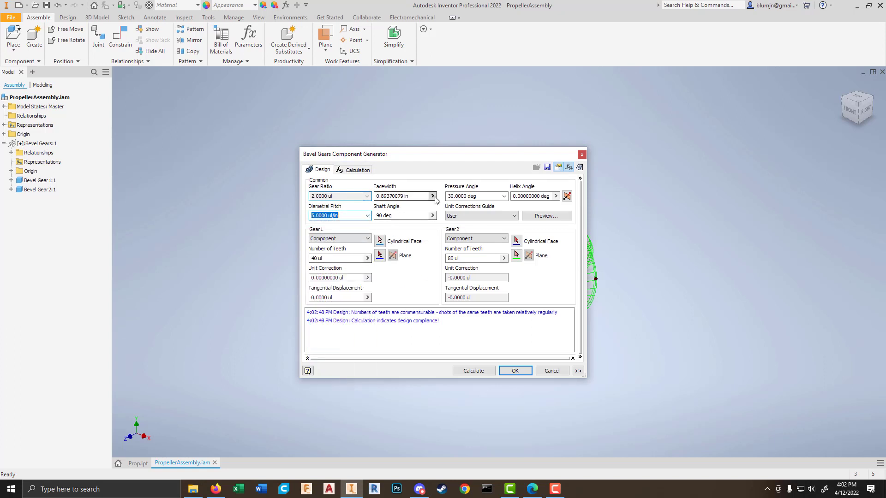
drag(421, 195, 395, 196)
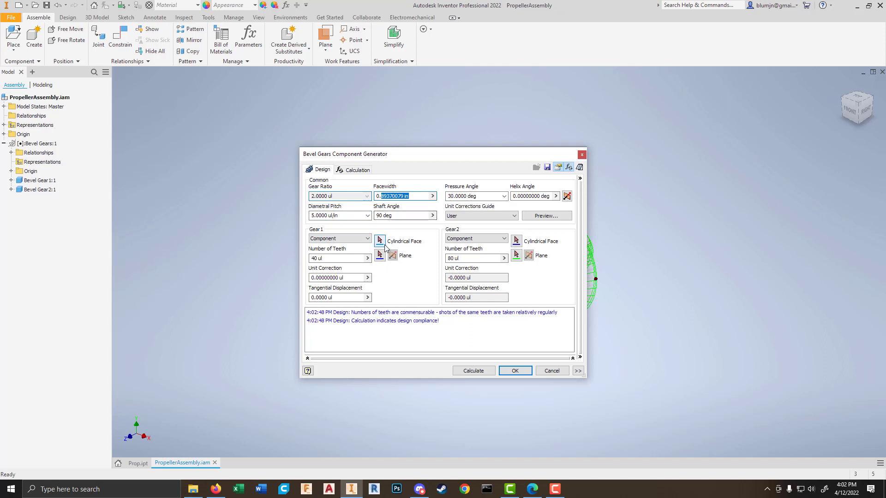
text(2)
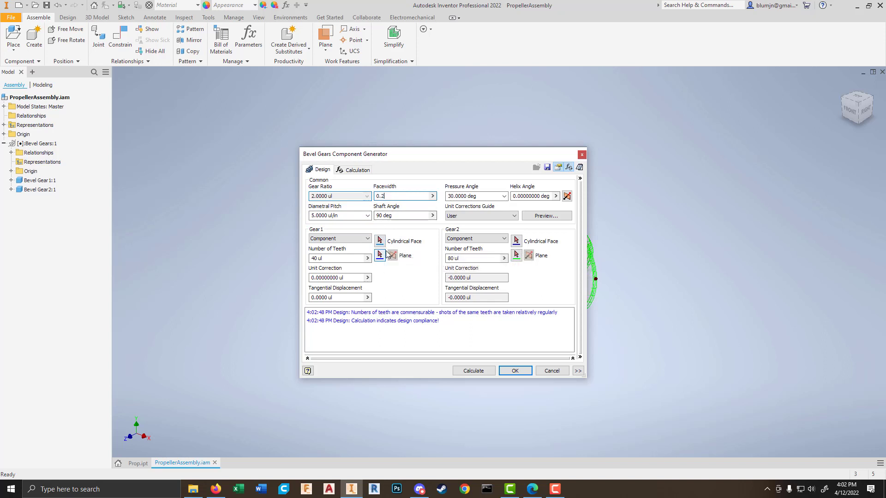
click(514, 372)
click(499, 310)
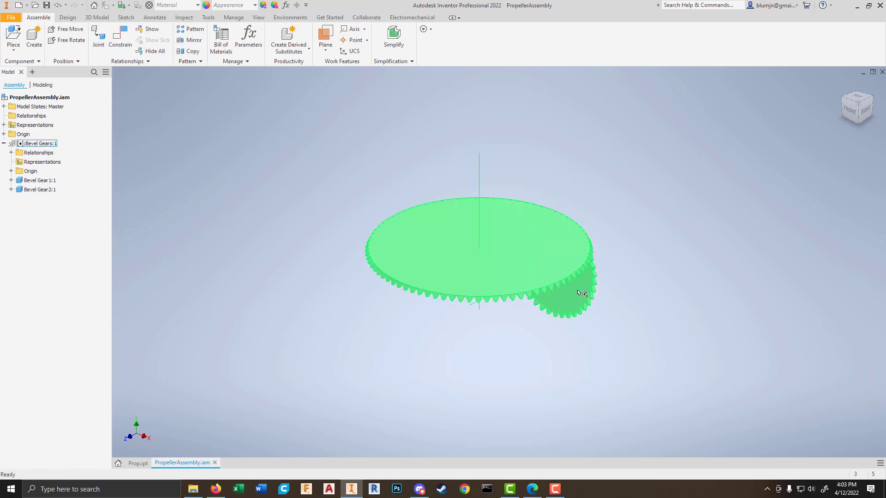
shift+middle_drag(581, 291, 525, 249)
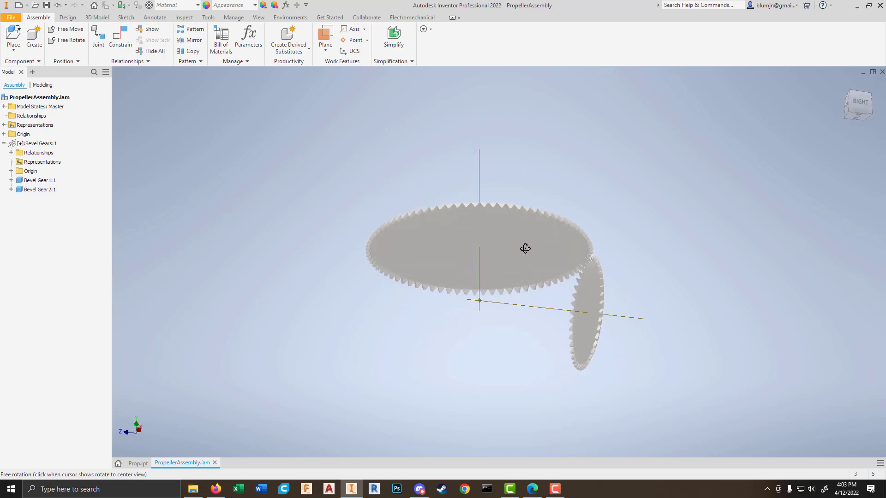
Step: Regenerate the bevel gears through the Design Accelerator with a diametral pitch of 20.0000 ul/in and a facewidth of 0.894 in
right_click(36, 143)
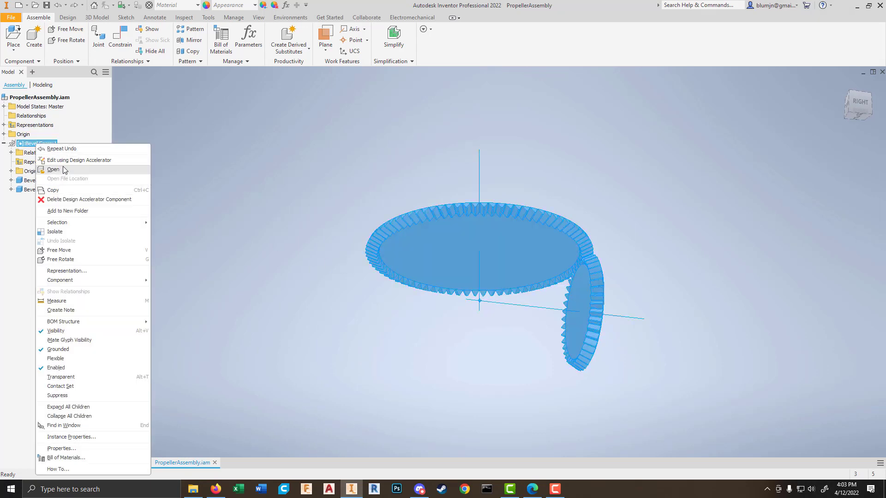
click(66, 161)
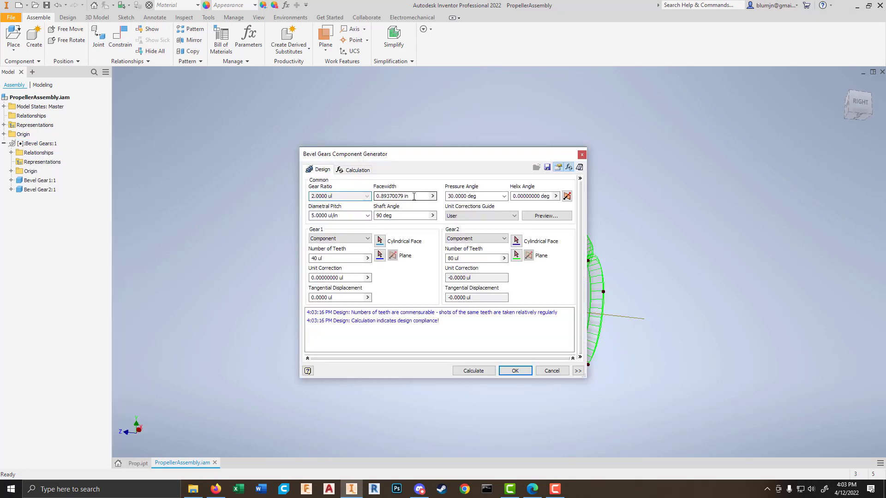
drag(414, 196, 350, 201)
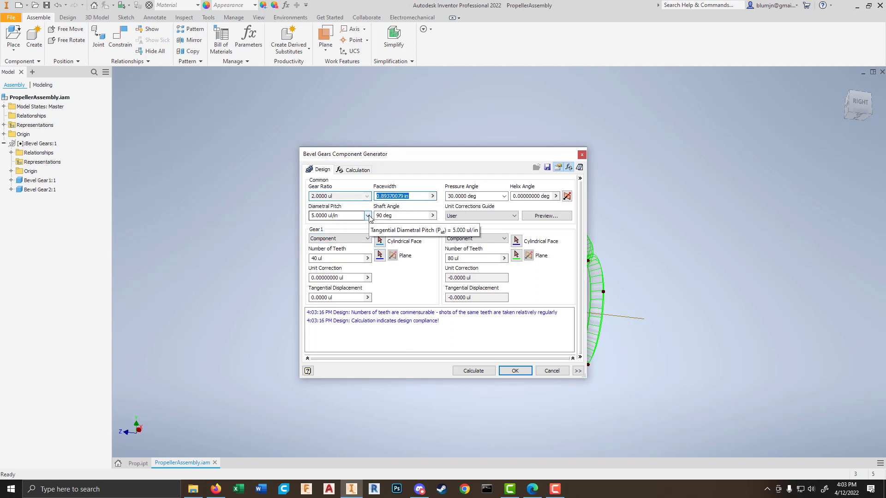
text(1)
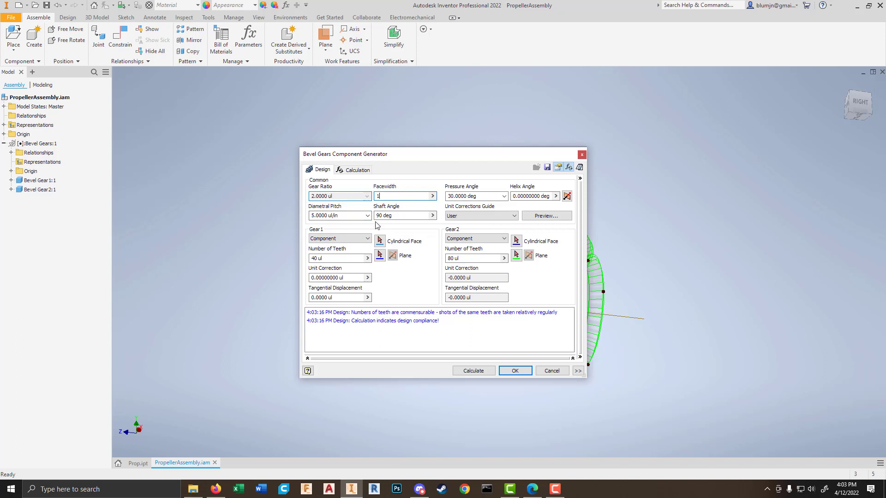
click(368, 216)
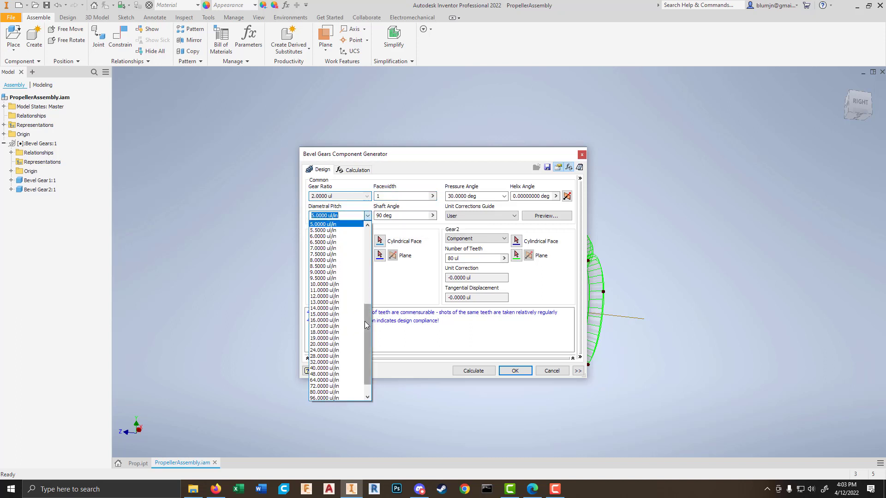
drag(368, 326, 366, 342)
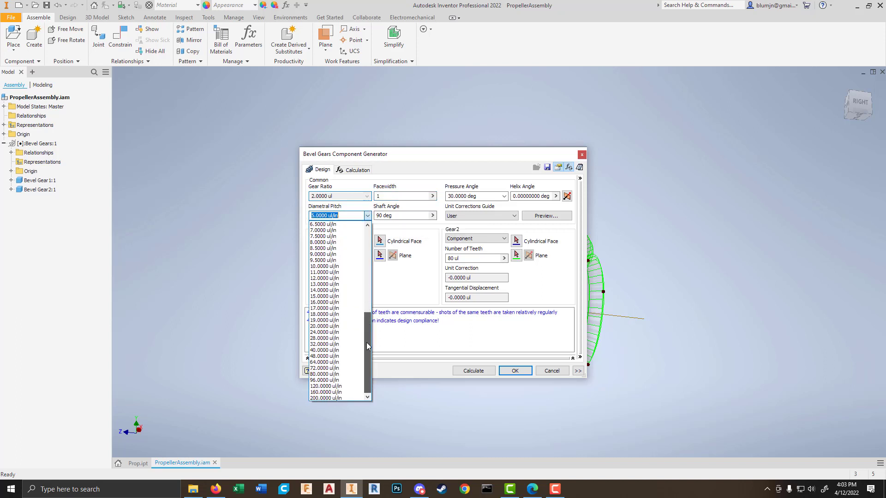
click(332, 326)
click(510, 374)
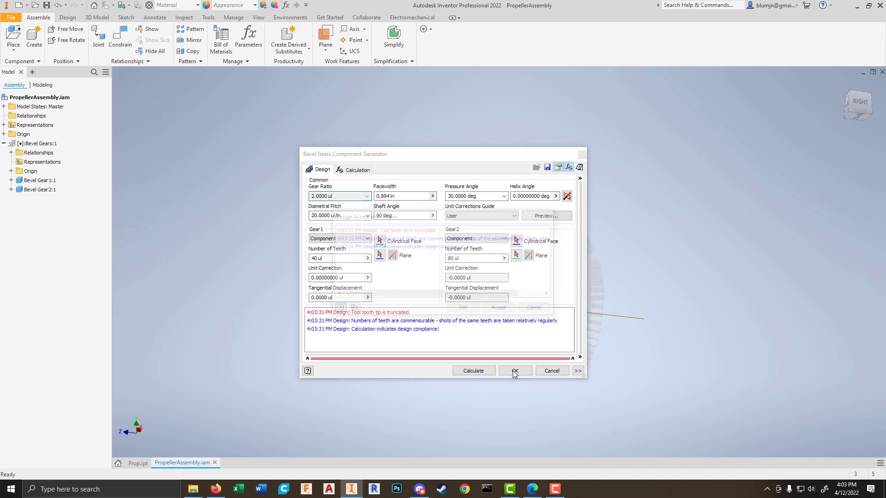
click(498, 310)
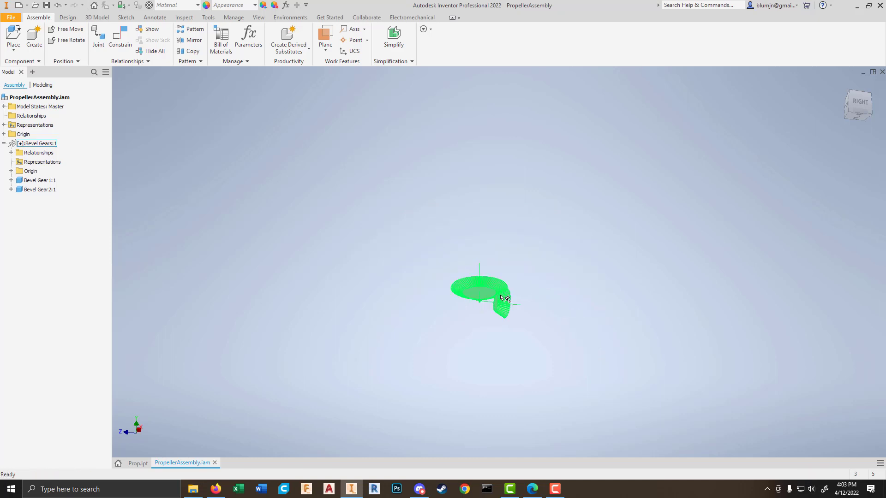
scroll(501, 297, down, 5)
key(F4)
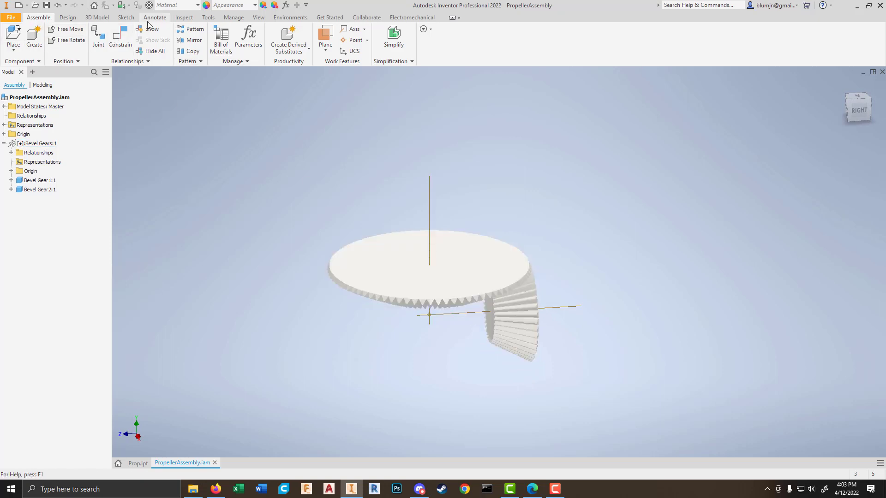
Step: Measure the flat circular face of the larger bevel gear
click(183, 18)
click(114, 33)
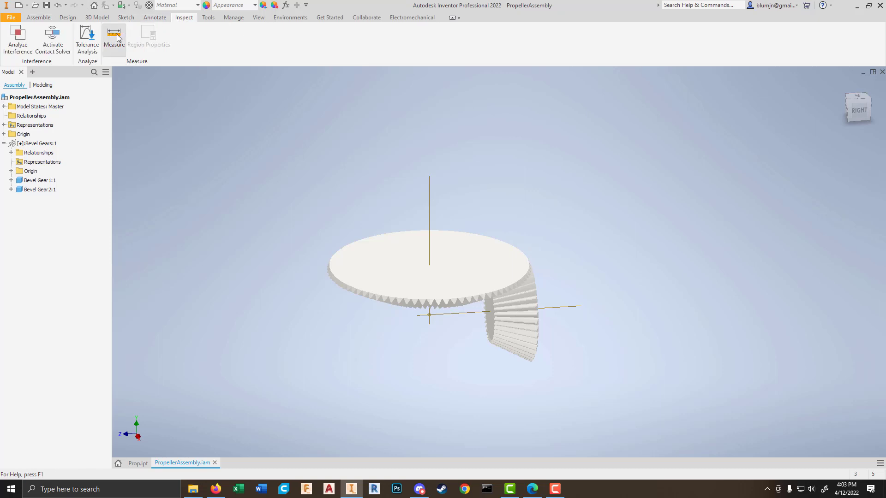
click(404, 262)
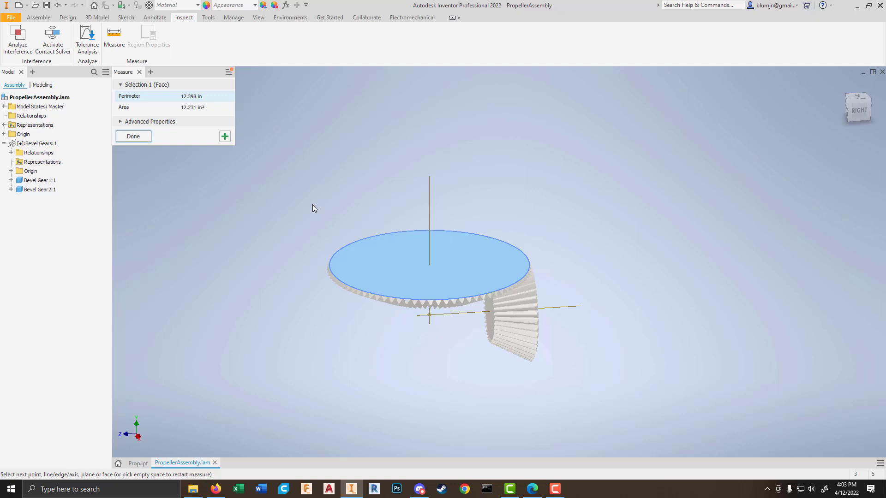
key(Escape)
Step: Edit the bevel gears through the Design Accelerator, setting Gear1 to 20 teeth and Gear2 to 40 teeth, and recalculate
right_click(39, 145)
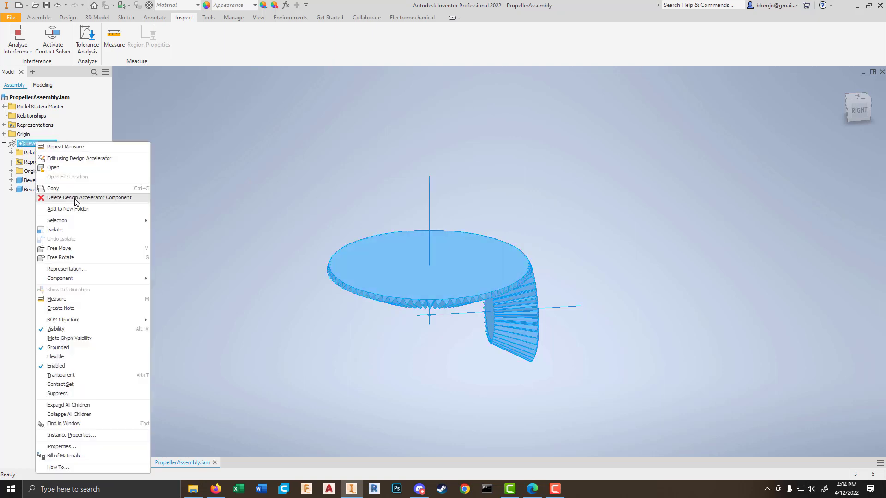
click(76, 159)
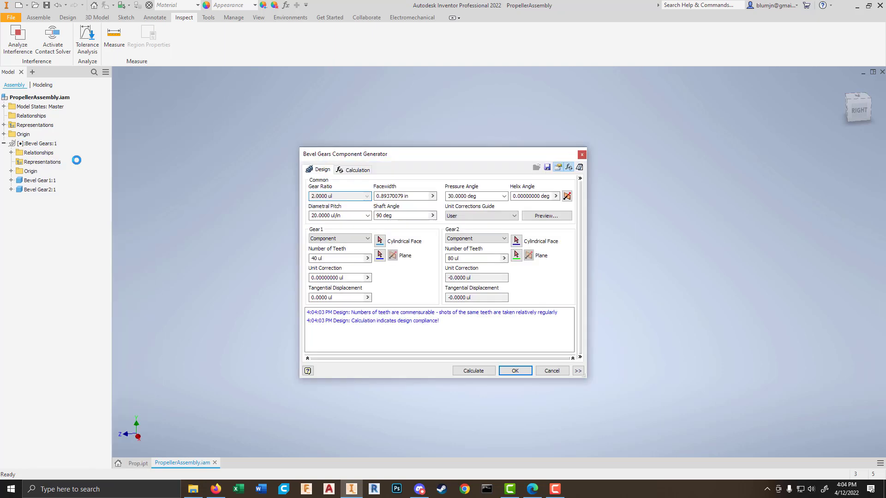
click(338, 259)
click(459, 257)
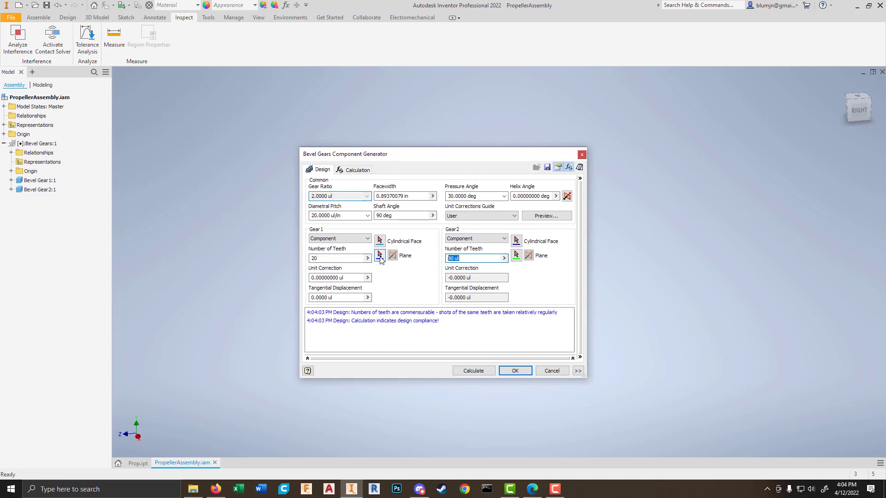
text(40)
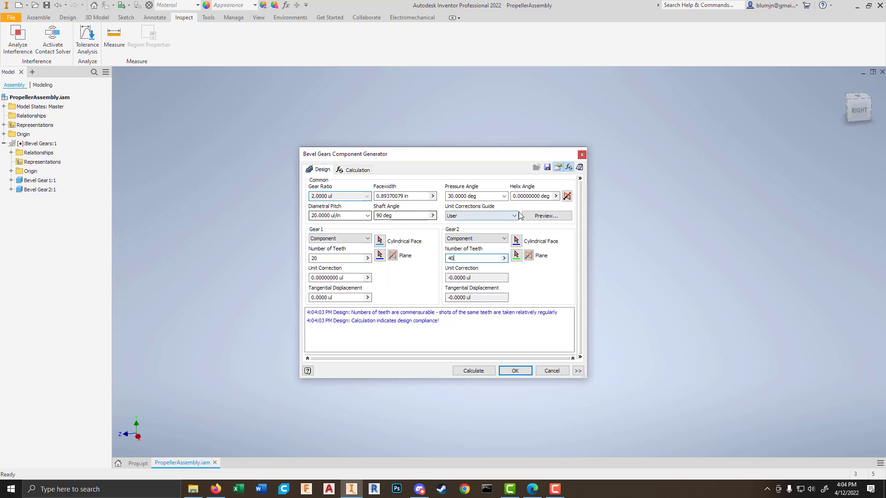
click(504, 196)
click(508, 201)
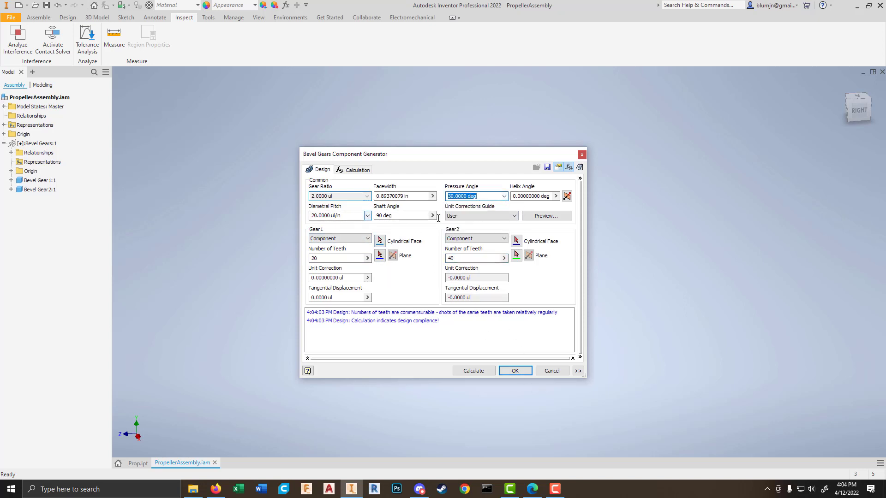
click(515, 371)
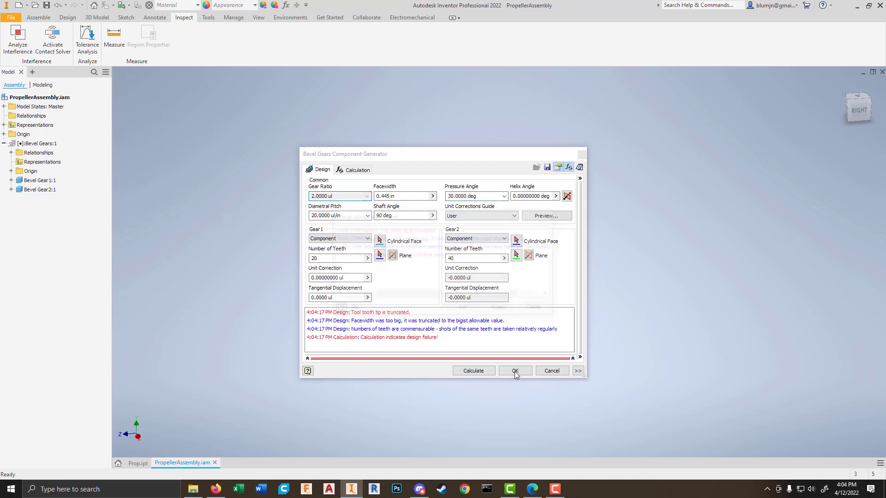
click(538, 309)
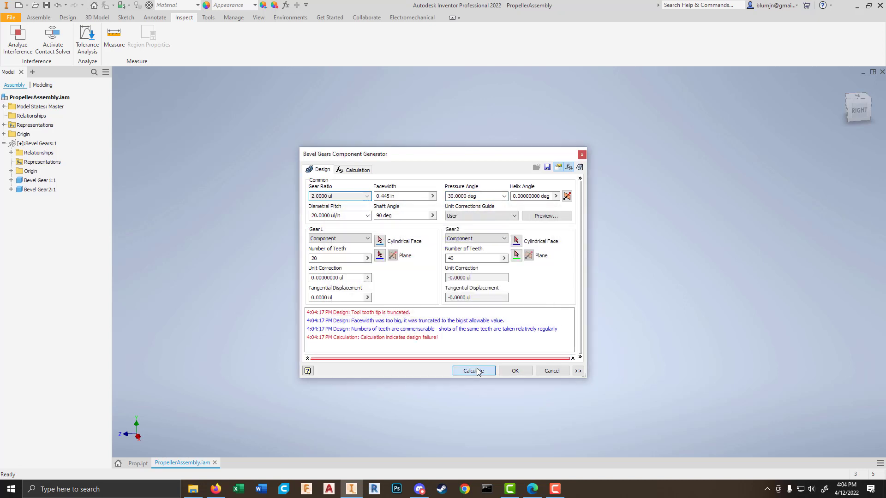
click(480, 372)
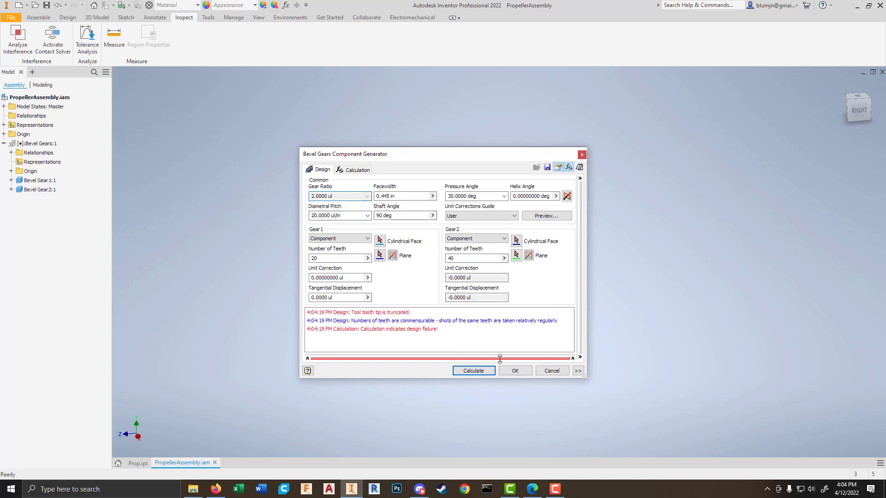
Step: Try diametral pitches of 10.0000, 15.0000 and 18.0000 ul/in for the gear pair, recalculating for each
click(367, 216)
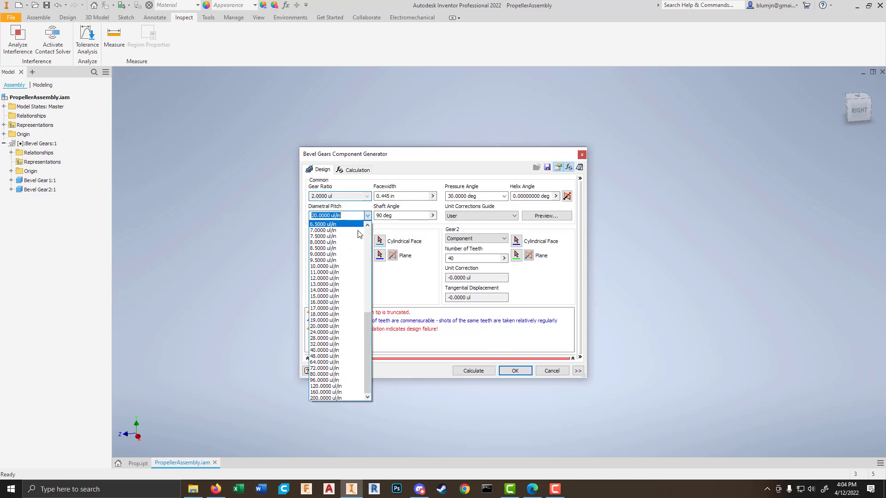
click(342, 266)
click(473, 371)
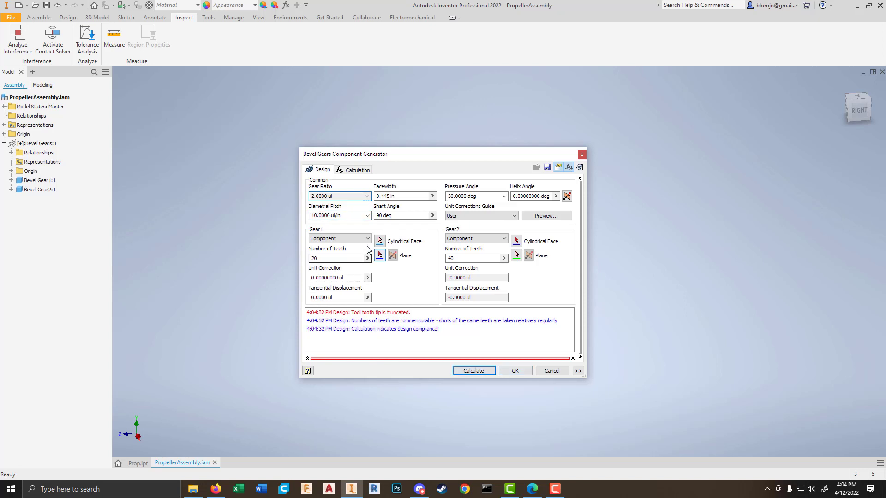
click(368, 216)
click(337, 299)
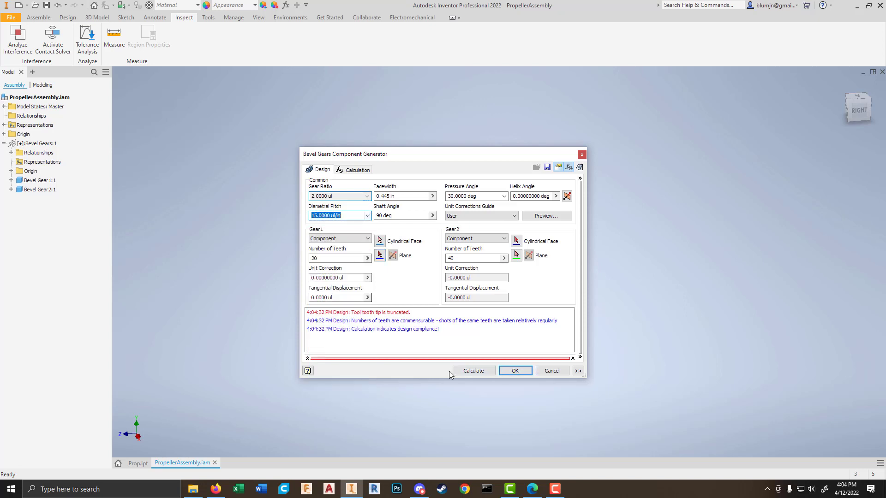
click(473, 371)
click(368, 216)
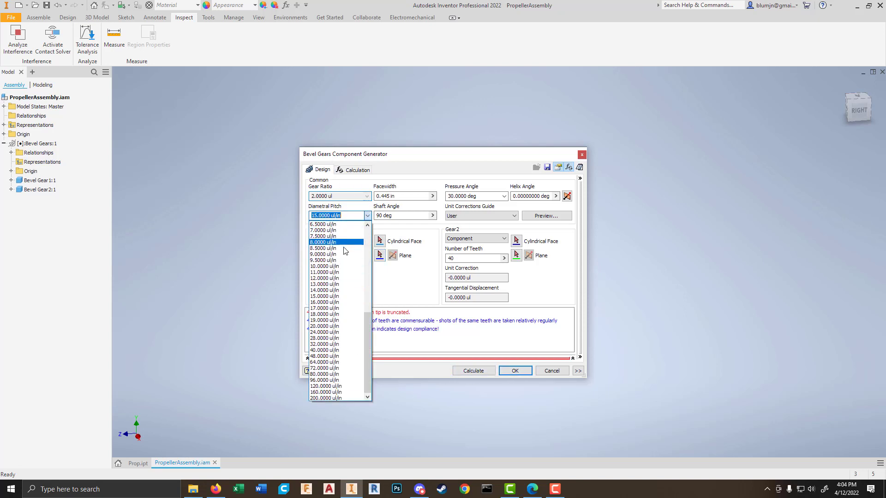
click(331, 314)
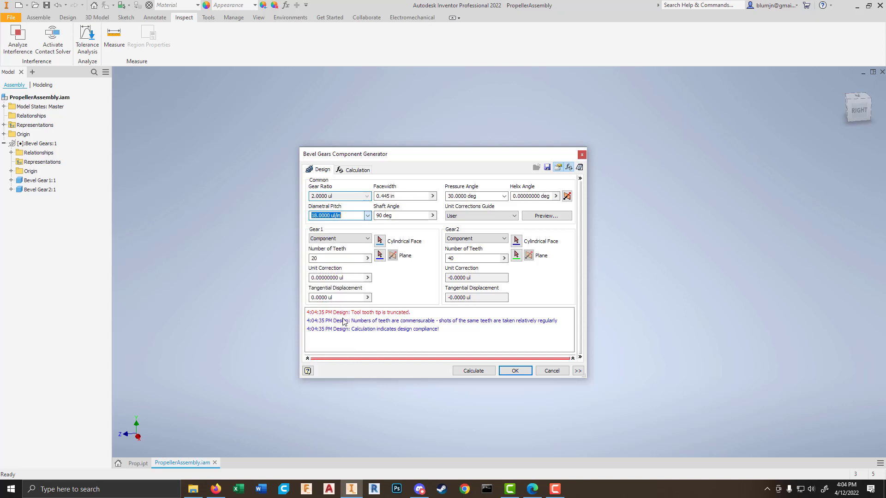
click(480, 372)
Step: Set the diametral pitch to 17.0000 ul/in, recalculate, and regenerate the bevel gears
click(368, 216)
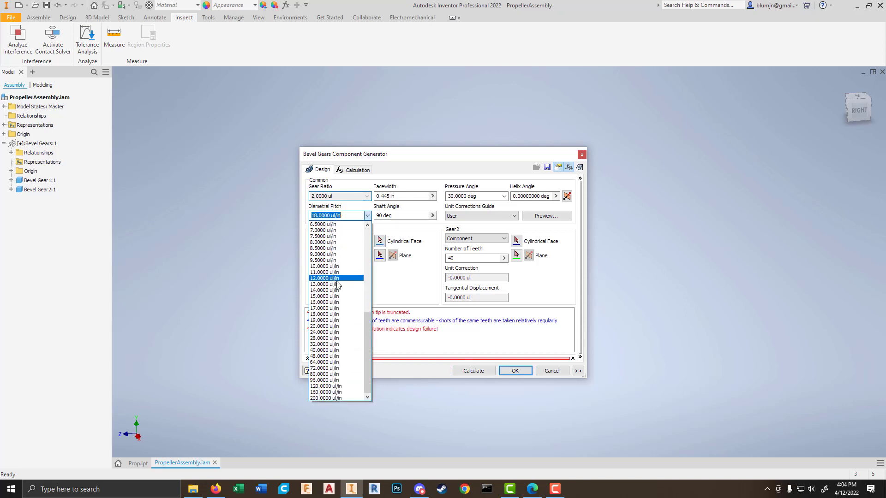
click(335, 310)
click(478, 371)
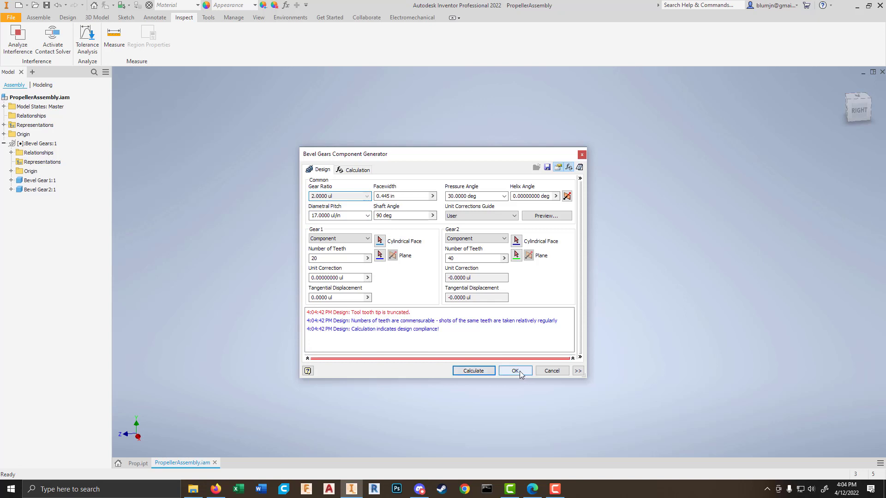
click(515, 371)
click(500, 309)
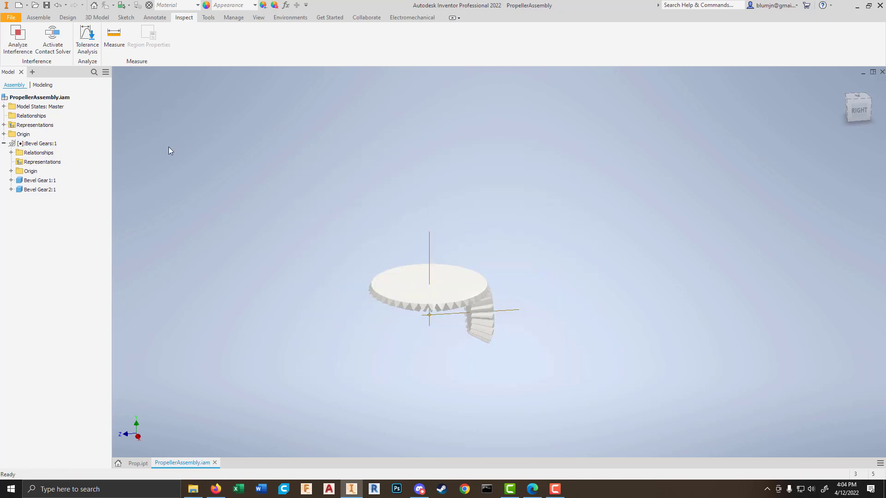
Step: Measure the flat face of the regenerated larger gear and inspect how the two gears mesh
click(114, 34)
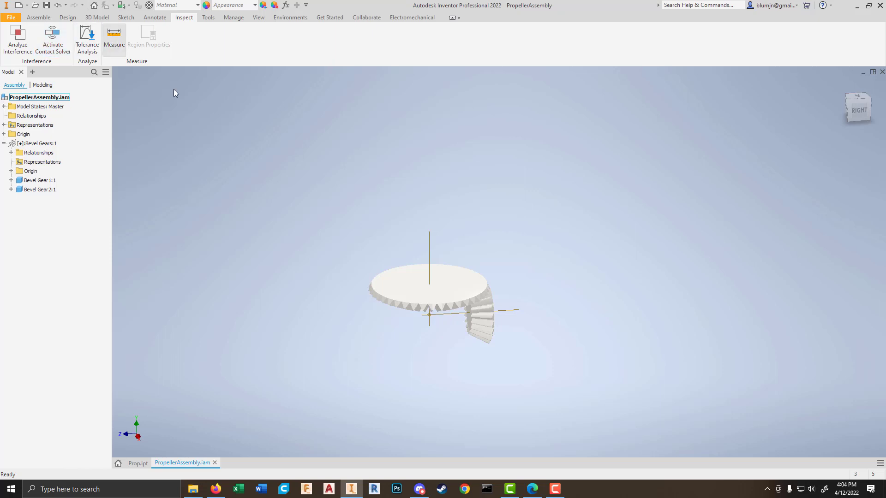
click(399, 288)
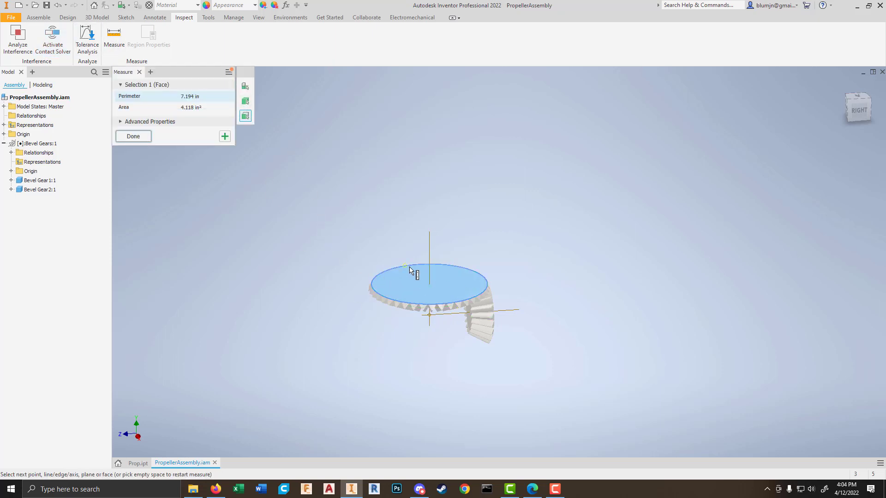
key(Escape)
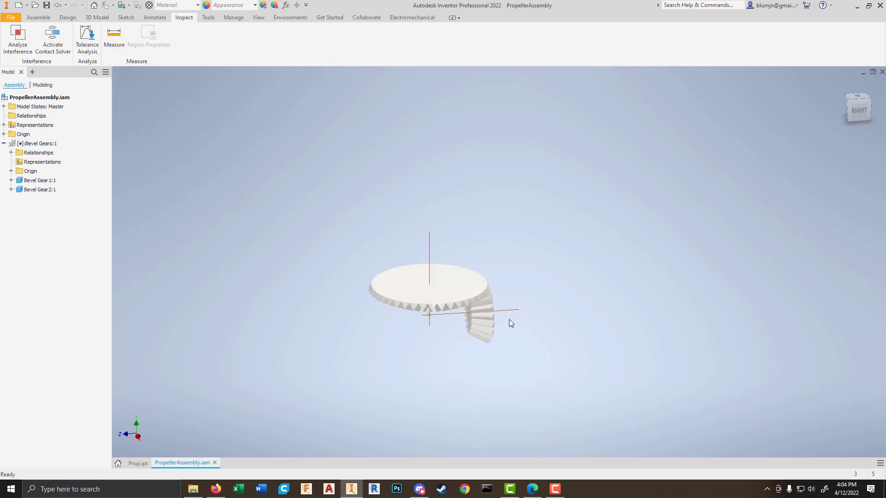
shift+middle_drag(510, 320, 475, 314)
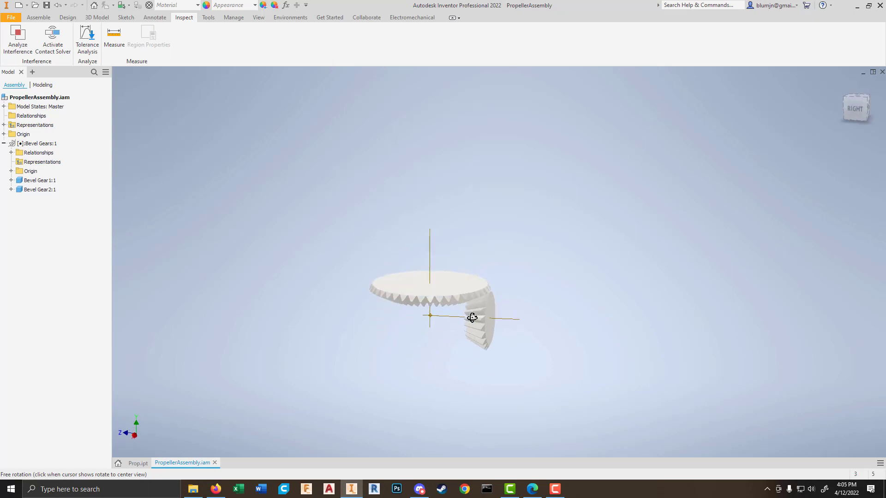
Step: Place one instance of the Prop part in the assembly, just above the larger bevel gear
click(48, 20)
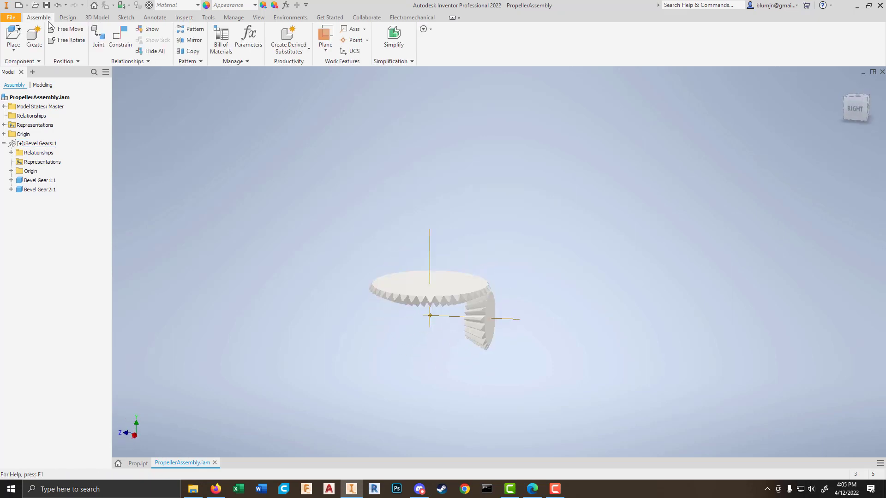
click(13, 37)
click(423, 211)
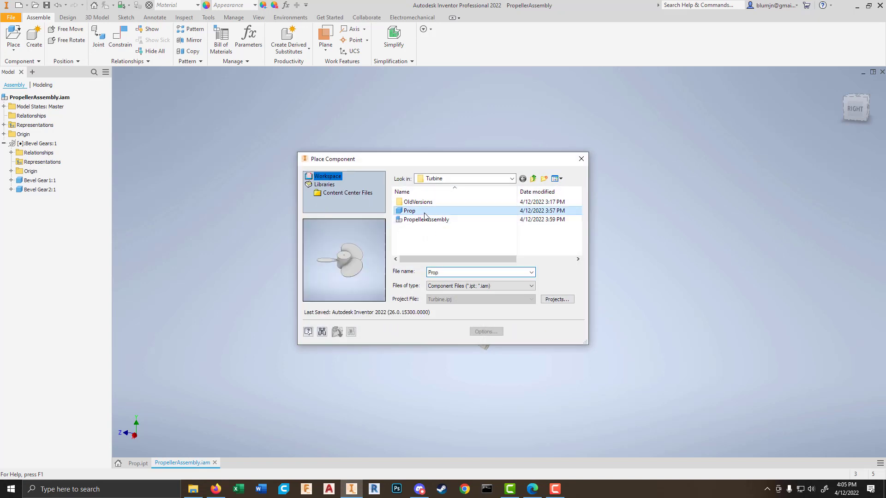
click(527, 331)
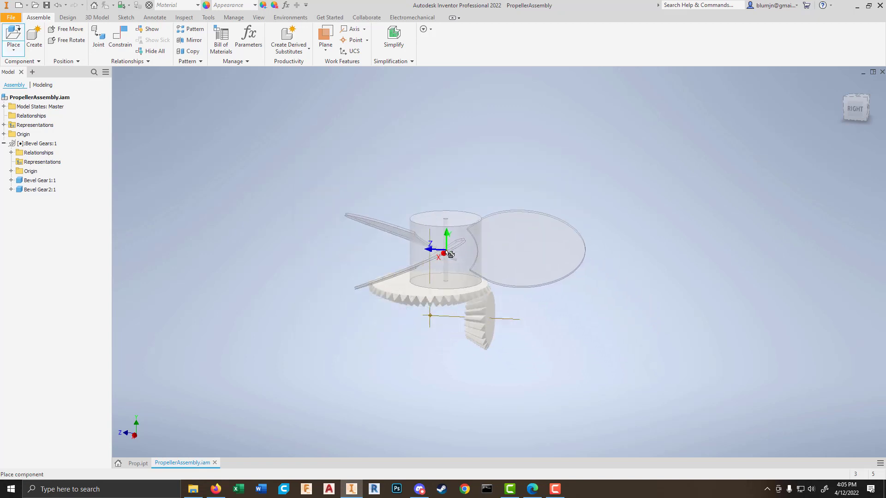
click(438, 252)
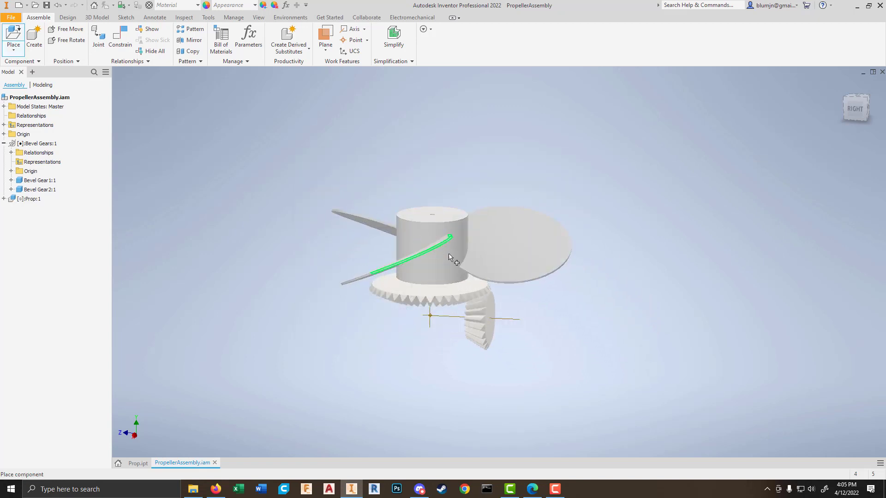
key(Escape)
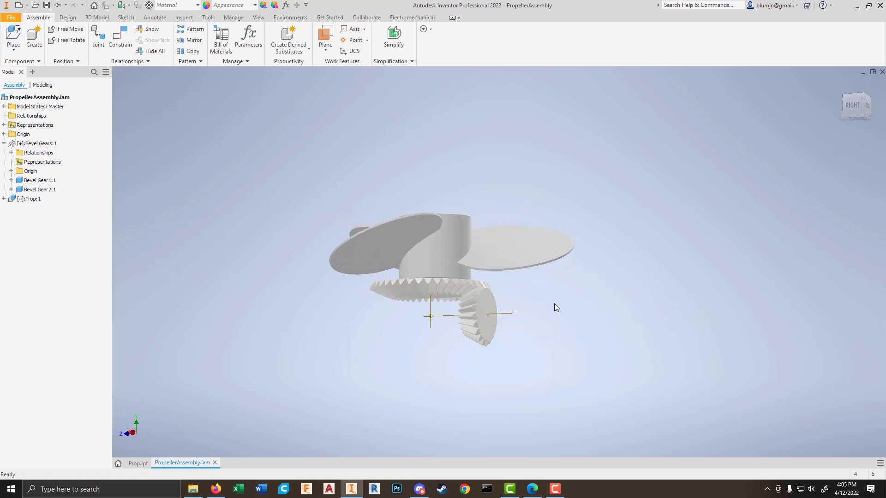
Step: Compare the gears with the propeller hub, then set Gear1 to 16 teeth and Gear2 to 32 teeth and recalculate
shift+middle_drag(554, 304, 455, 311)
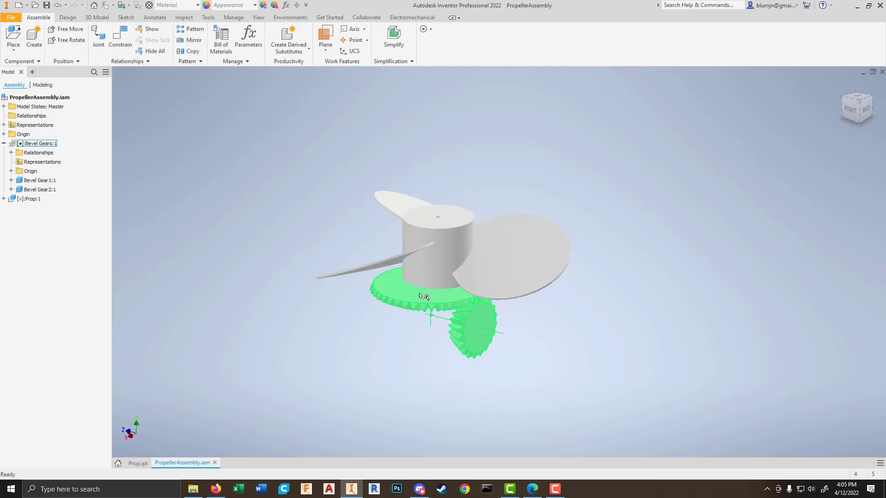
right_click(42, 145)
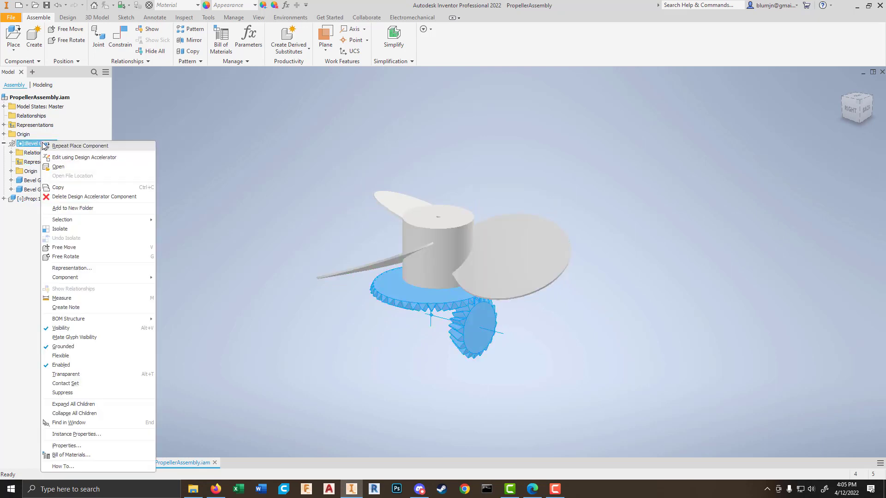
click(67, 158)
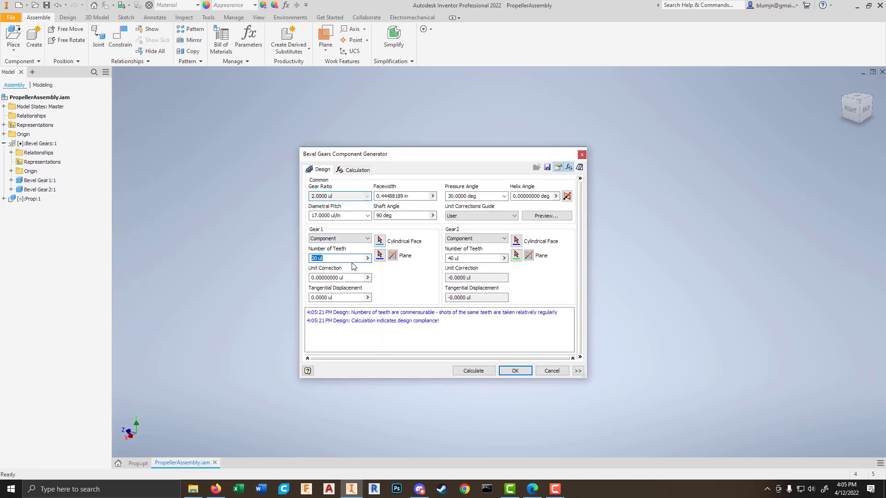
text(16)
click(474, 259)
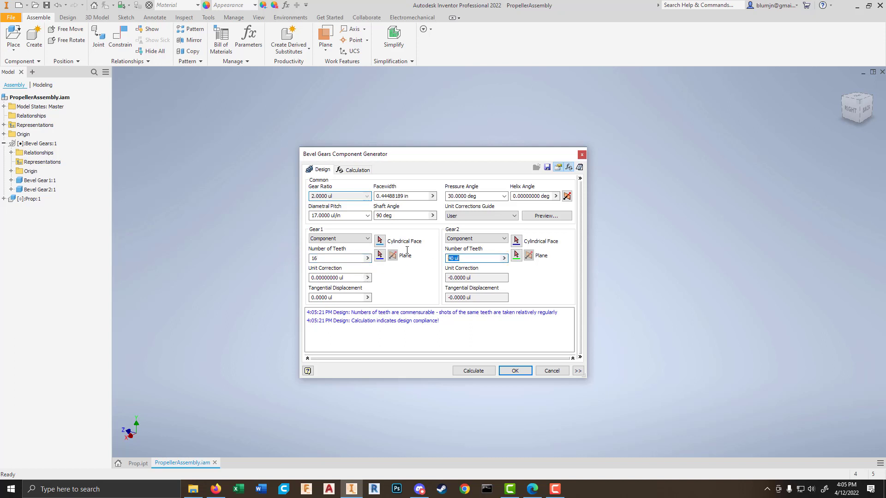
click(473, 372)
Step: Try diametral pitches of 16.0000, 15.0000 and 14.0000 ul/in in turn, recalculating the bevel gears after each change
click(368, 216)
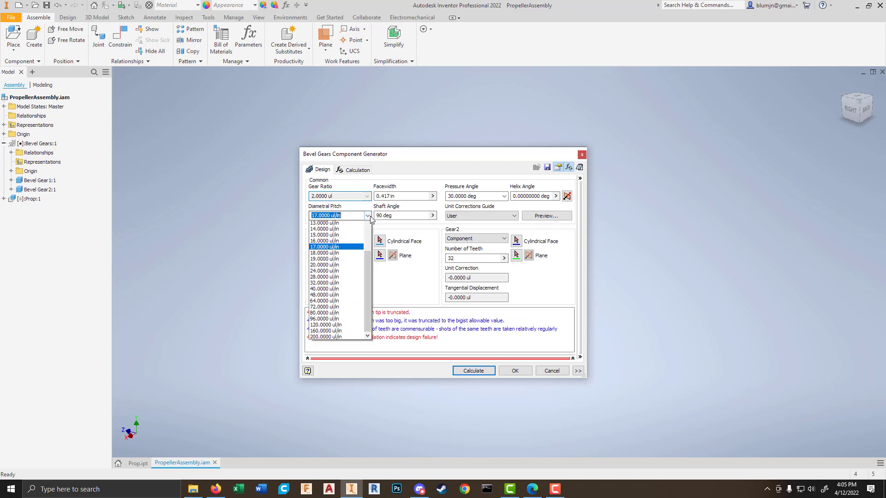
click(324, 241)
click(473, 372)
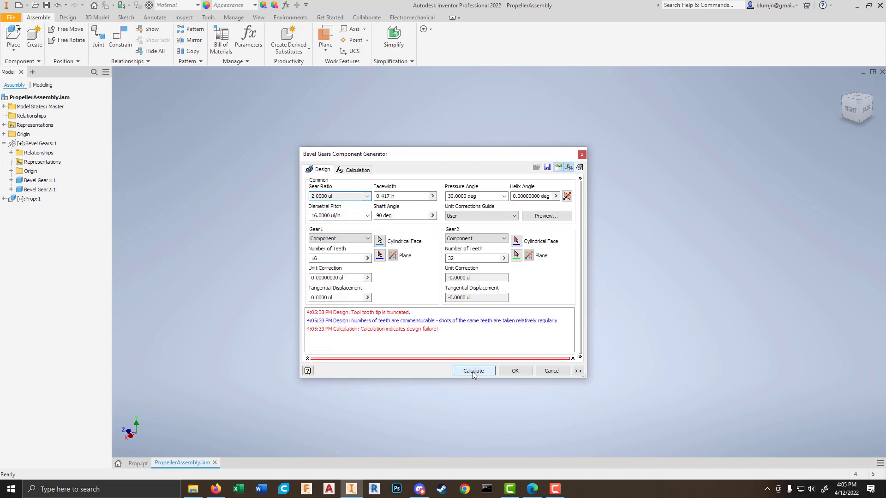
click(367, 216)
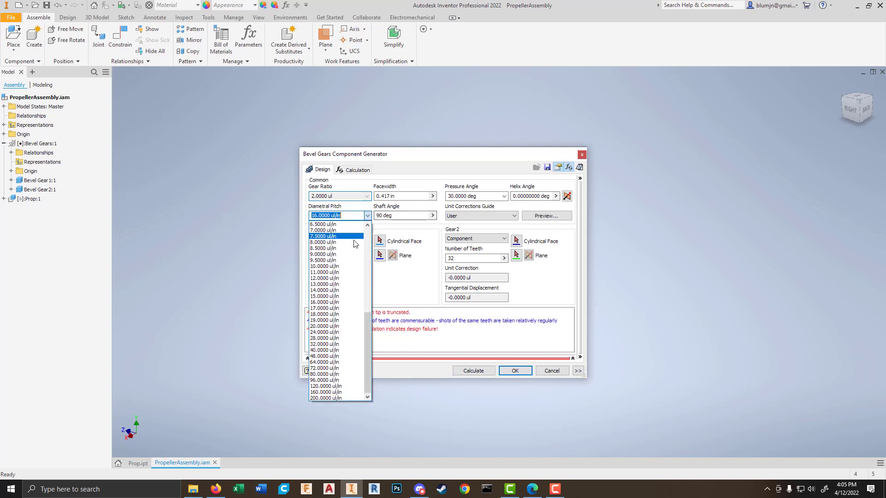
click(326, 296)
click(476, 371)
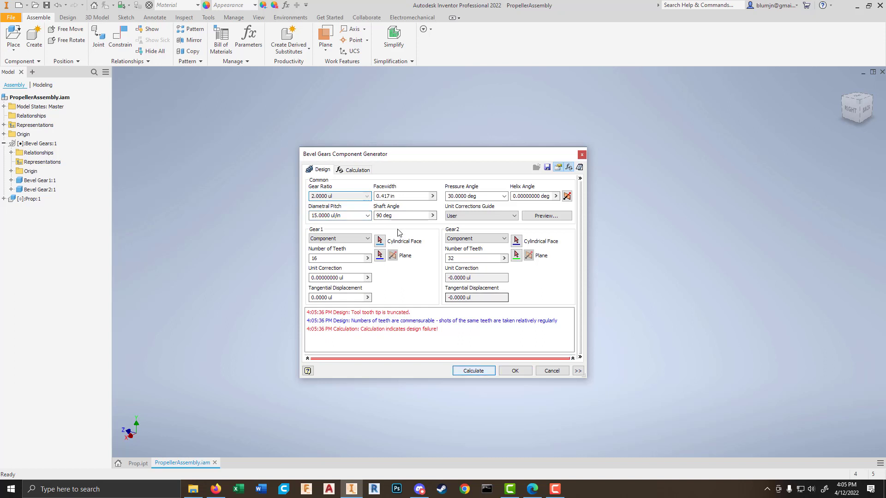
click(368, 216)
click(326, 297)
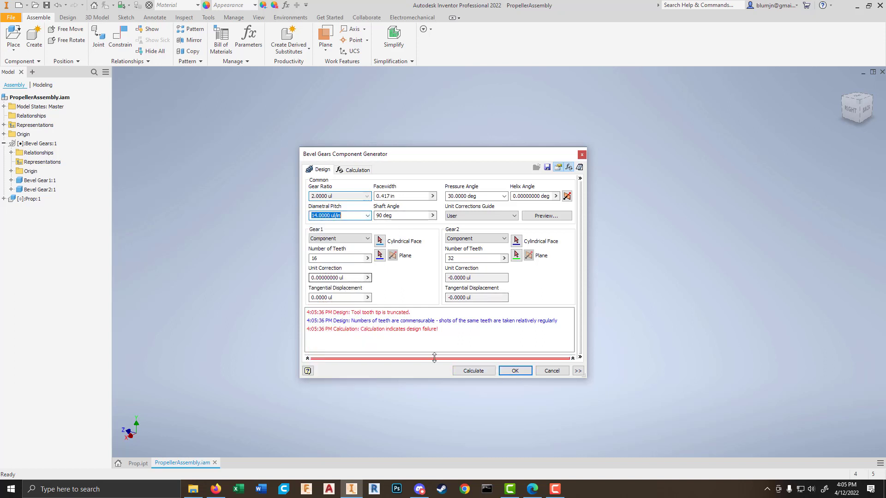
click(473, 372)
Step: Set the diametral pitch to 13.0000 ul/in, recalculate, and accept the design to regenerate the bevel gears
click(368, 216)
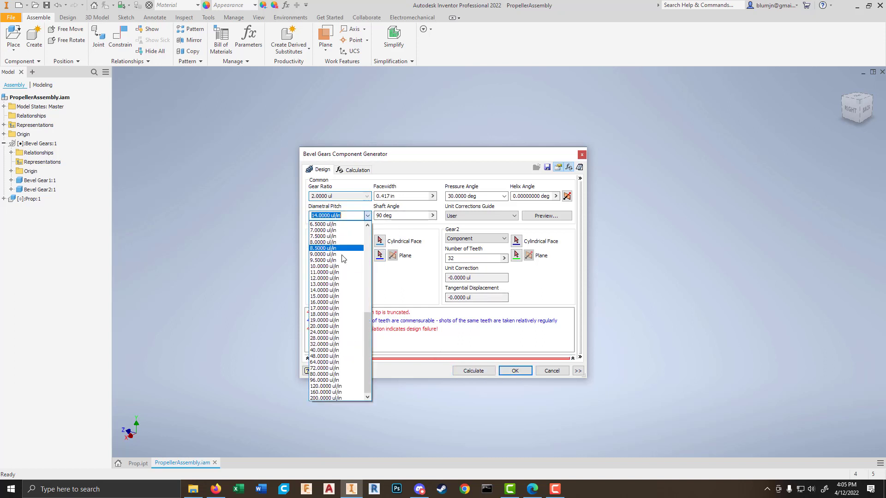
click(326, 284)
click(474, 372)
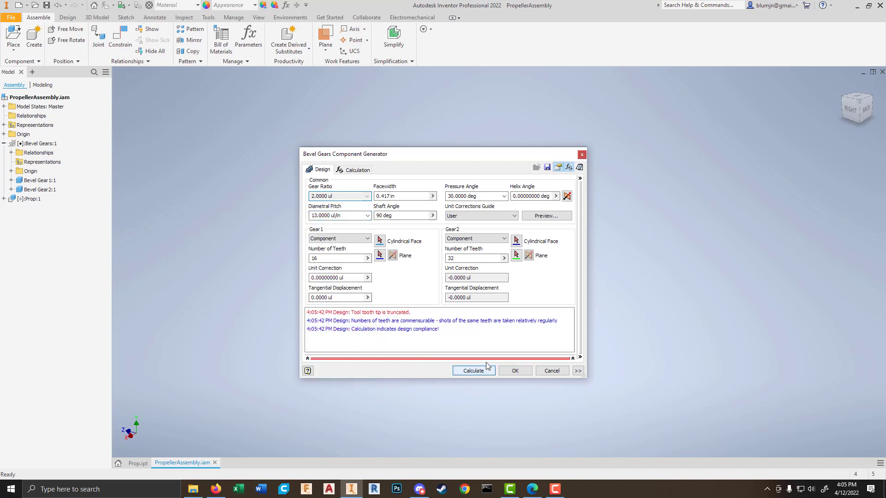
click(524, 374)
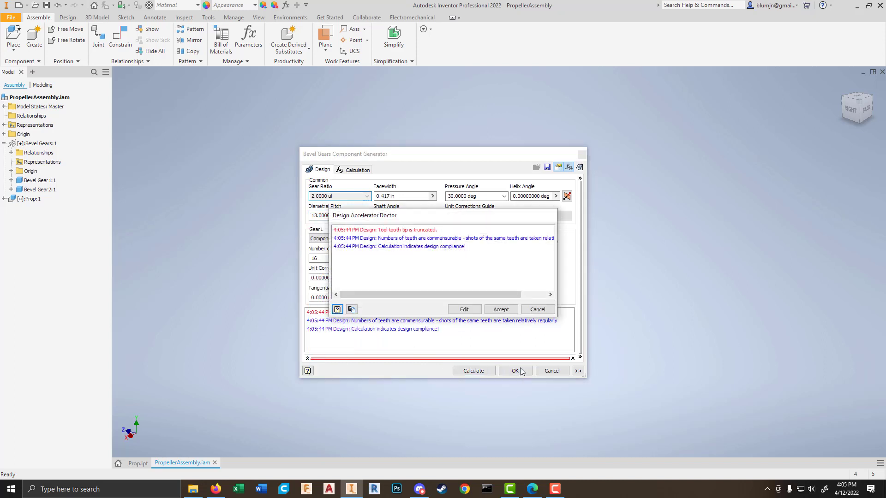
click(501, 310)
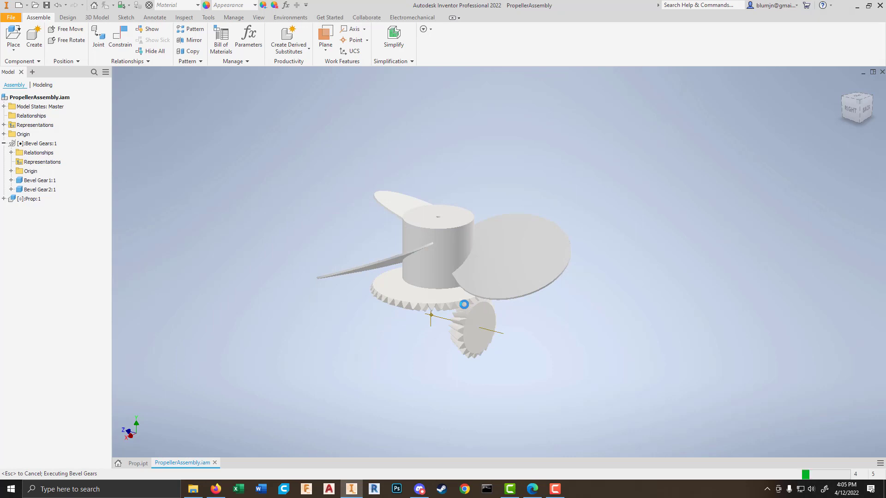
Step: Move the propeller well clear above the bevel gears, comparing its hub with the larger gear from several angles
shift+middle_drag(423, 279, 460, 275)
click(425, 280)
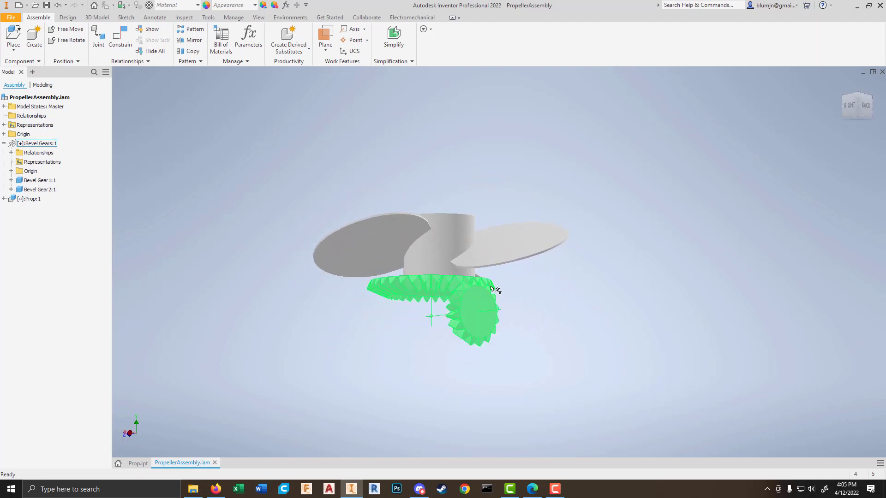
drag(447, 243, 437, 143)
shift+middle_drag(487, 228, 512, 246)
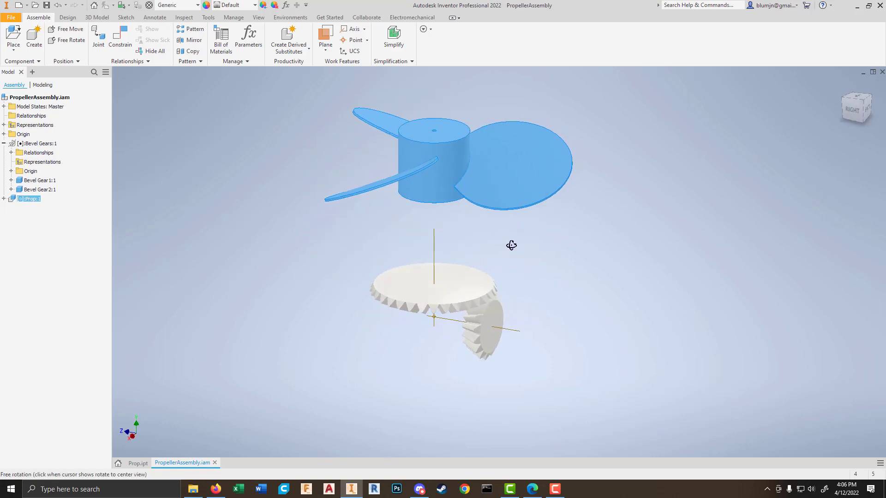
drag(452, 189, 449, 242)
shift+middle_drag(448, 296, 528, 291)
drag(449, 270, 408, 144)
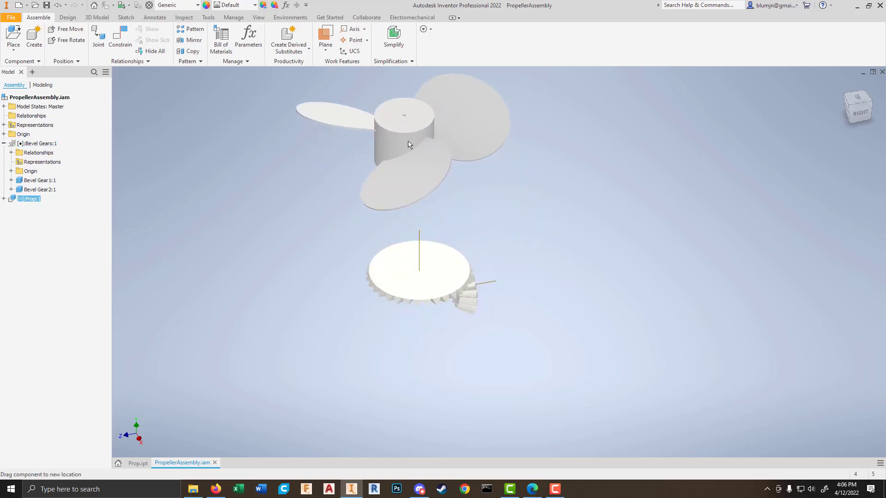
shift+middle_drag(556, 263, 490, 250)
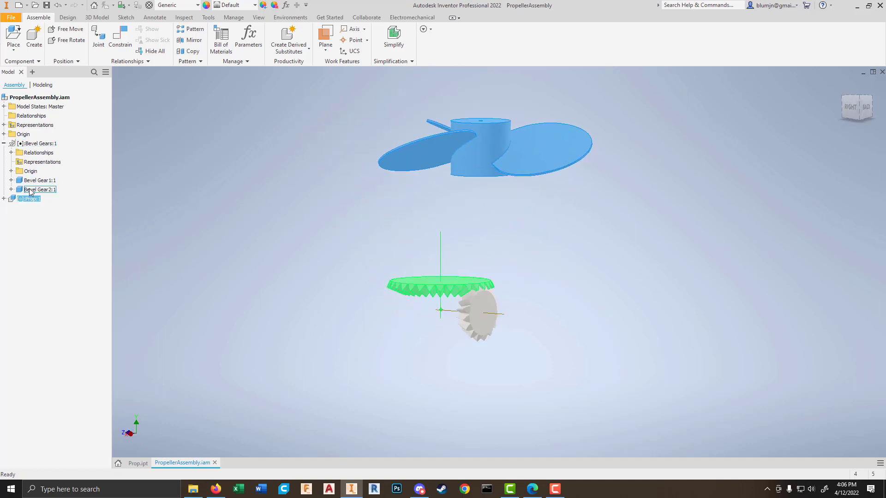
Step: Save PropellerAssembly.iam together with all its dependent files
click(346, 271)
shift+middle_drag(344, 269, 349, 280)
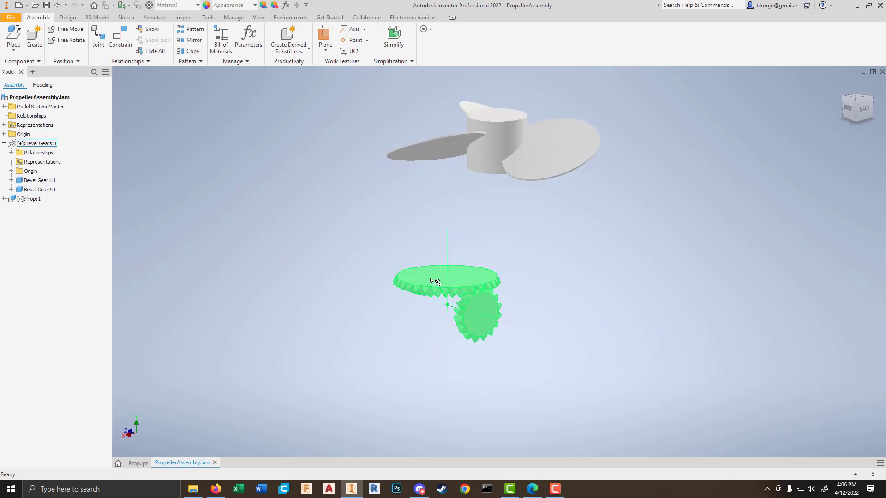
key(ctrl+s)
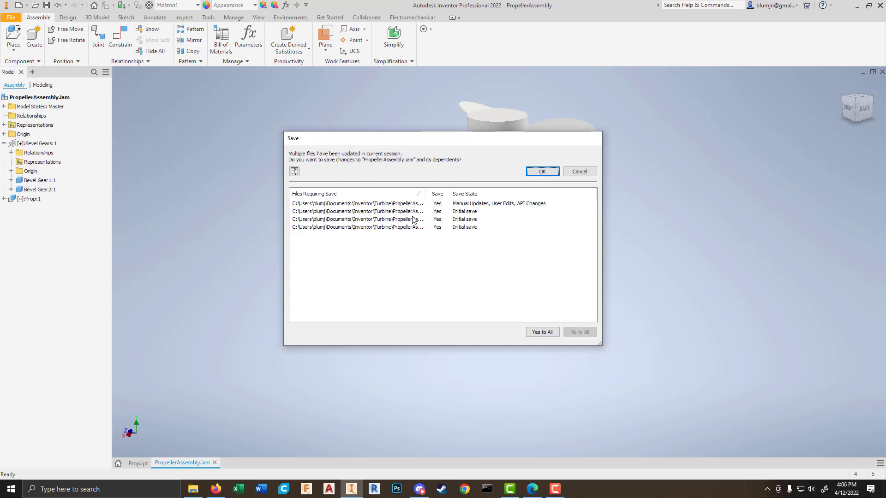
click(546, 170)
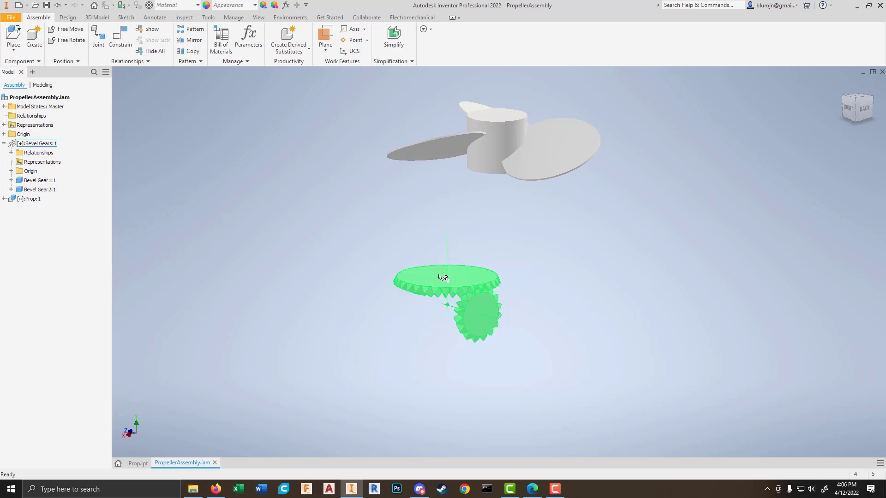
Step: Identify the larger gear, Bevel Gear2, and open it for in-place editing within the assembly
click(40, 181)
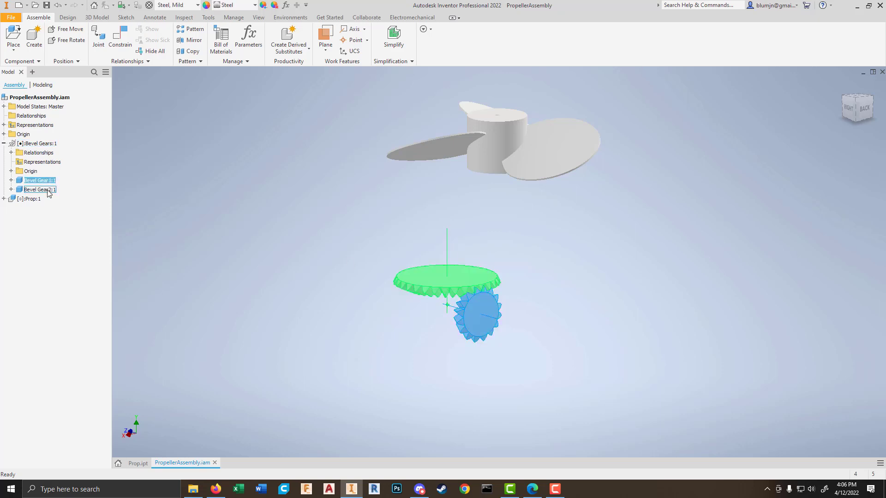
click(46, 190)
right_click(48, 193)
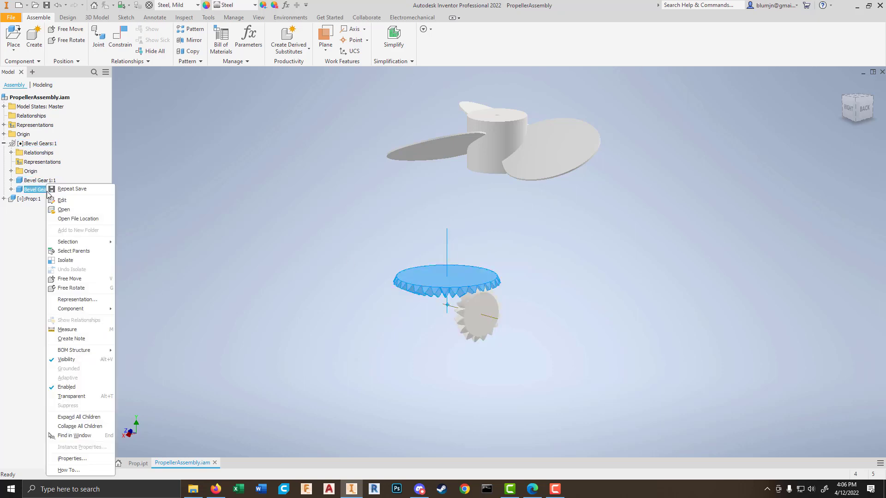
click(77, 205)
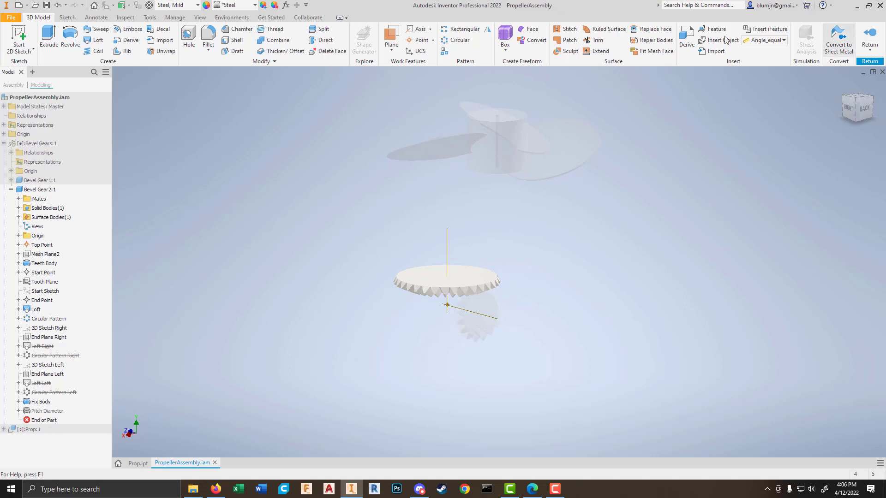
Step: Create a work plane offset upward from the larger gear's flat face
scroll(438, 270, up, 5)
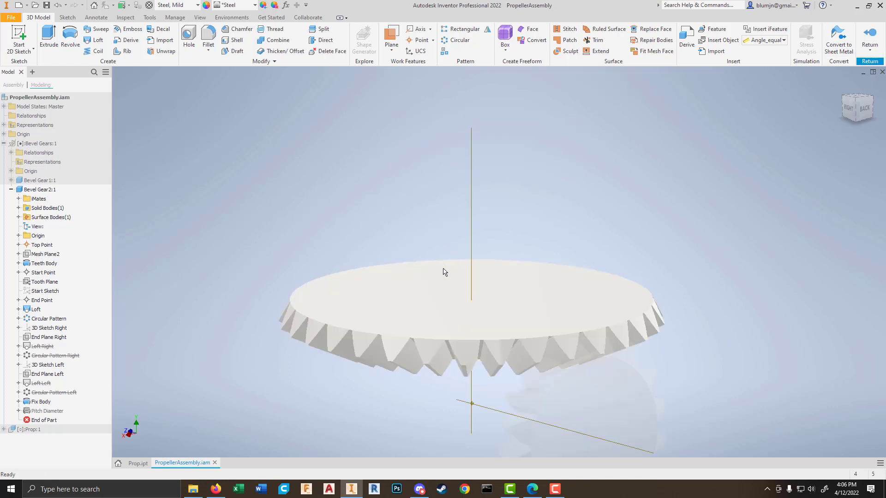
shift+middle_drag(443, 269, 434, 298)
scroll(434, 299, down, 2)
scroll(249, 219, down, 2)
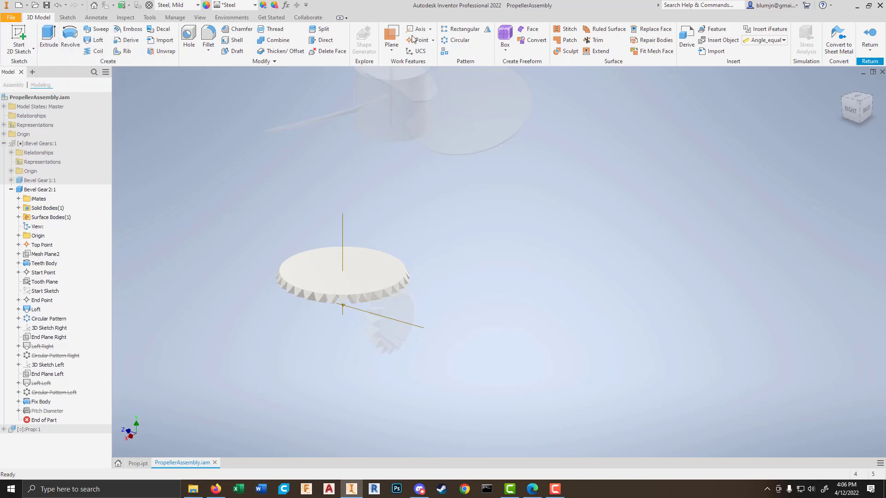
click(394, 54)
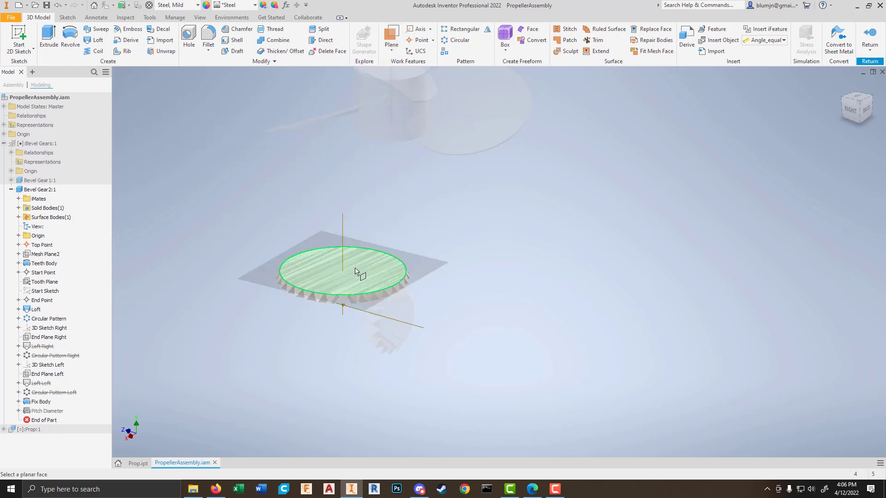
click(356, 272)
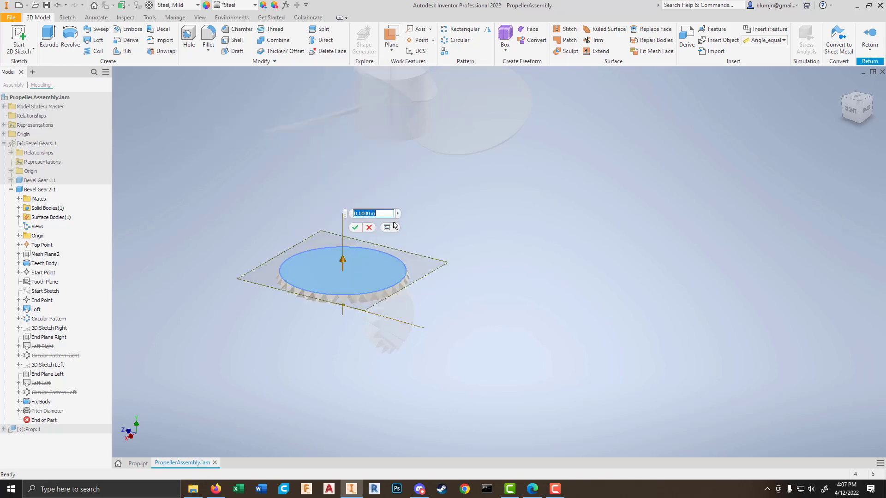
text(3)
key(Return)
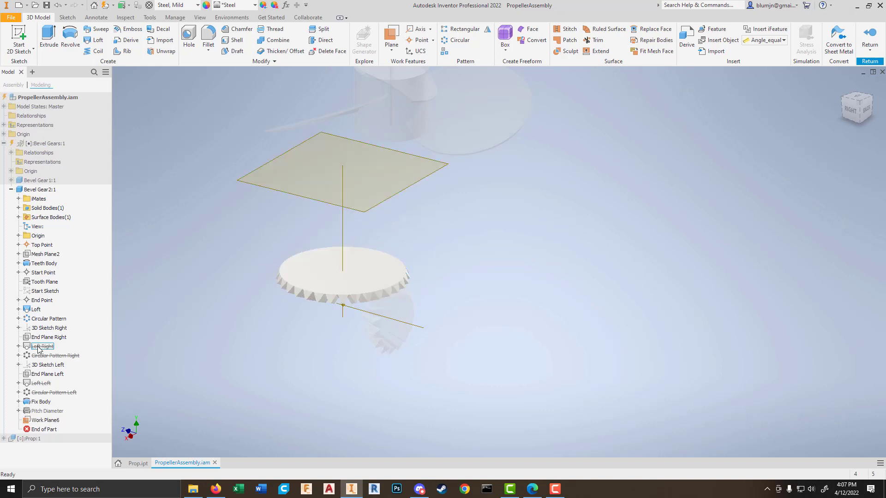
Step: Try to redefine the offset work plane from the gear's flat face, and delete the plane
right_click(45, 421)
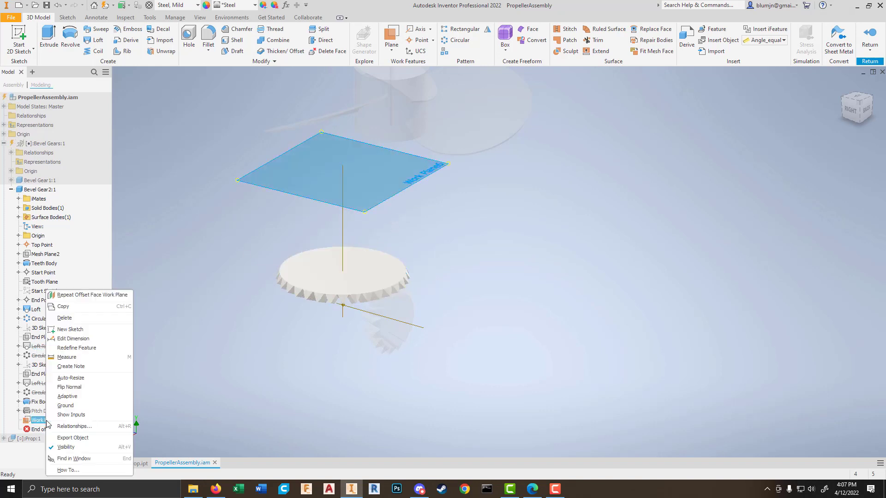
click(85, 348)
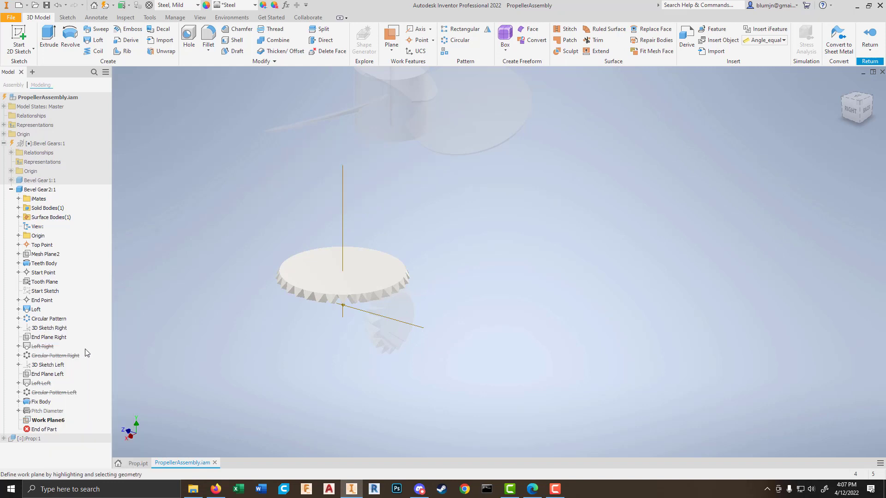
click(356, 264)
click(358, 234)
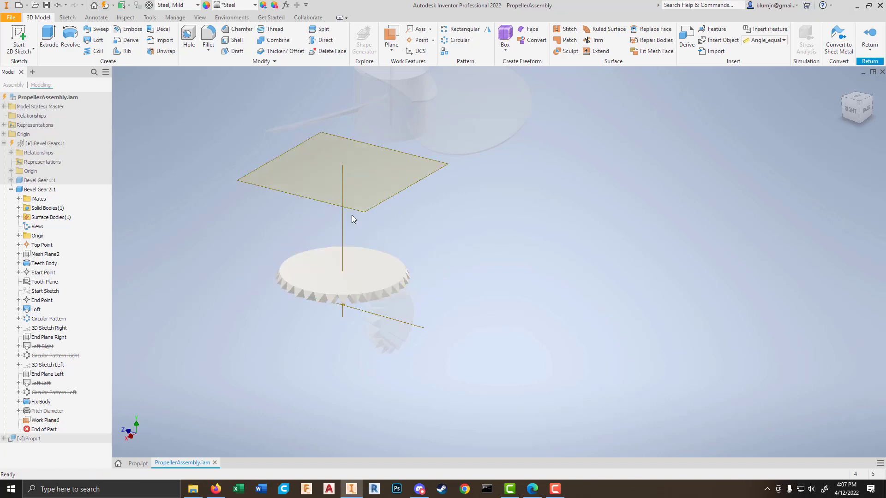
click(422, 167)
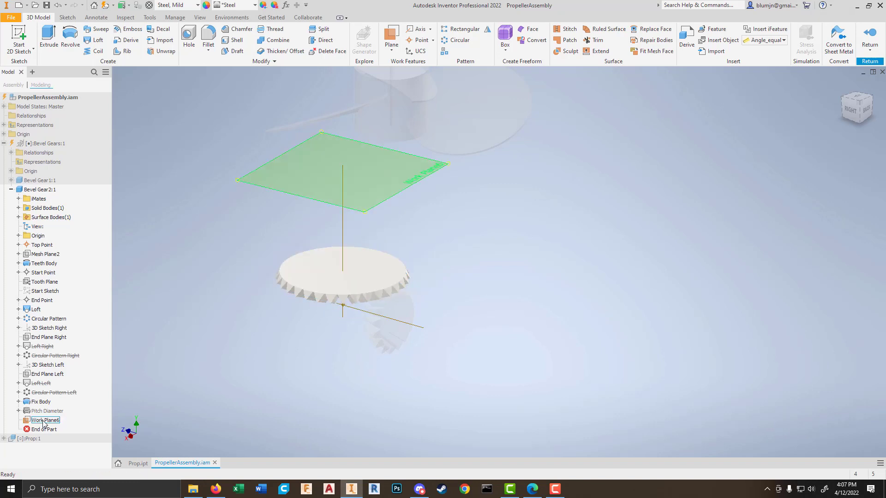
key(Delete)
Step: Create a work plane offset 1.5 in above the larger gear's flat face
click(392, 50)
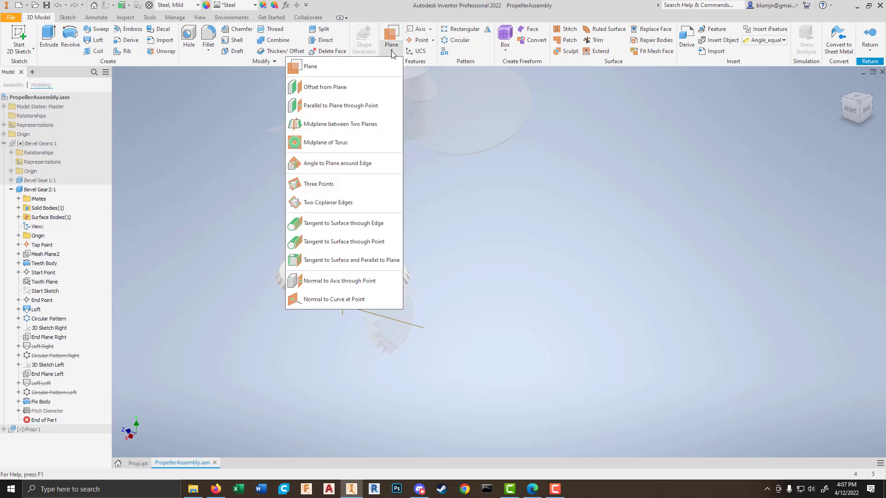
click(331, 96)
click(360, 277)
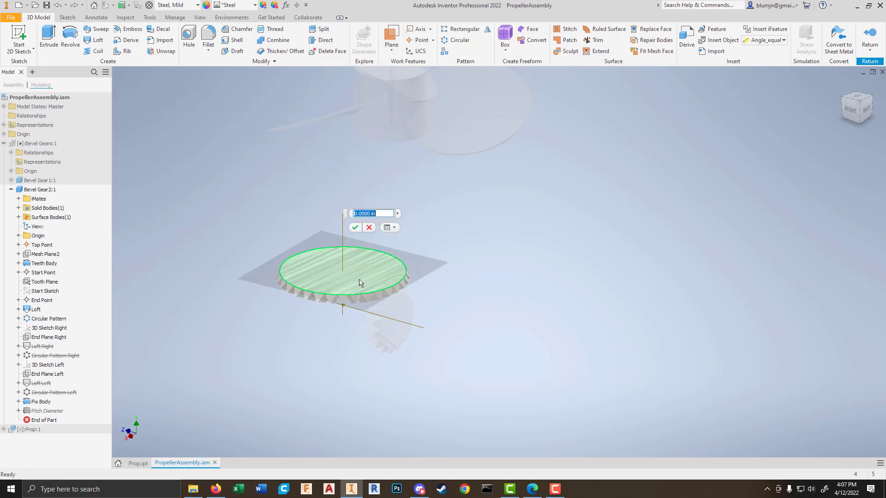
text(1.5)
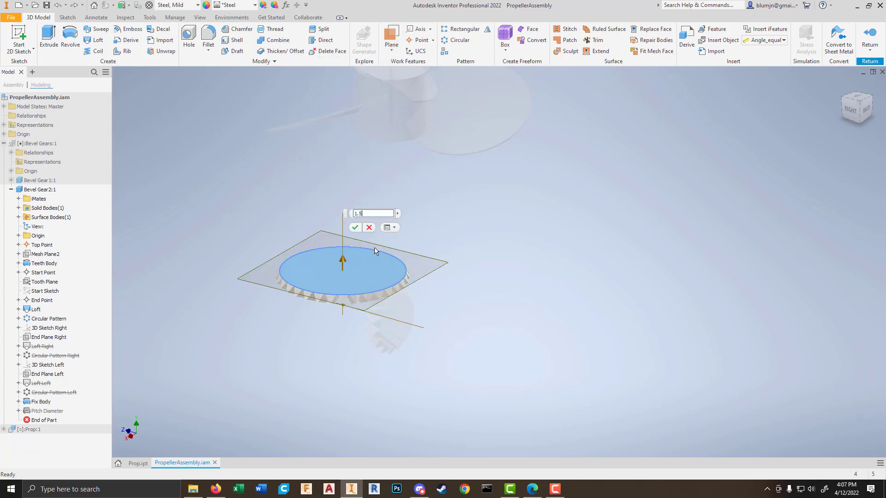
key(Return)
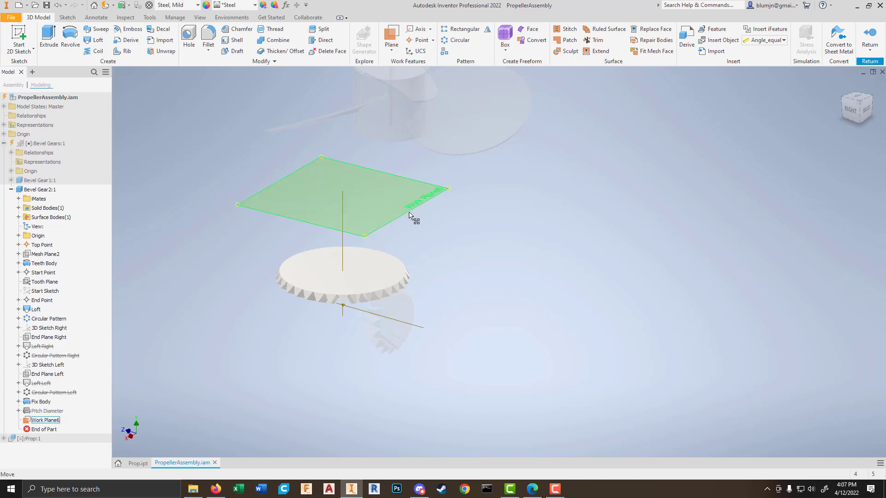
Step: Start a 2D sketch on the offset work plane above the larger gear's flat face
mouse_move(411, 214)
shift+middle_down()
mouse_move(415, 197)
mouse_move(431, 200)
mouse_move(397, 222)
shift+middle_up()
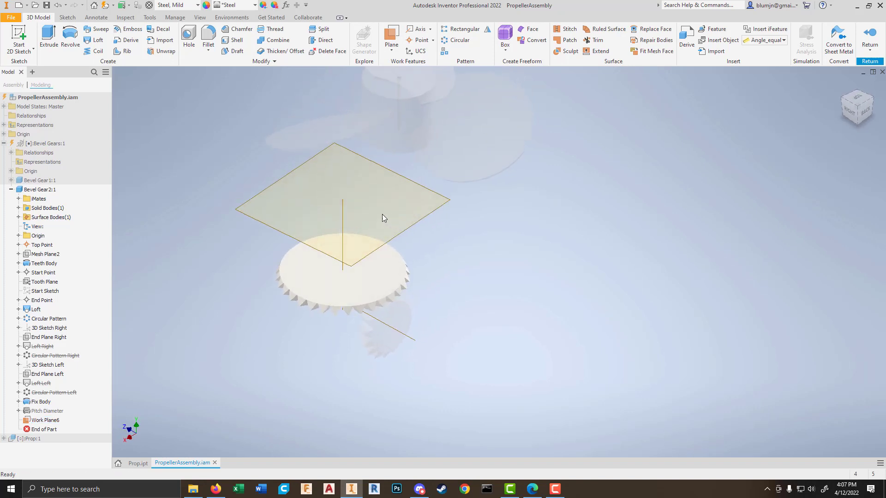
scroll(382, 215, up, 4)
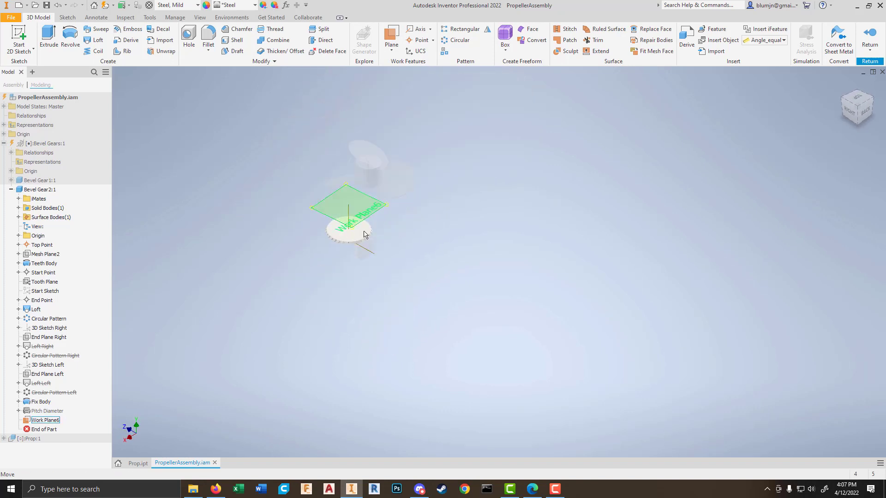
click(14, 30)
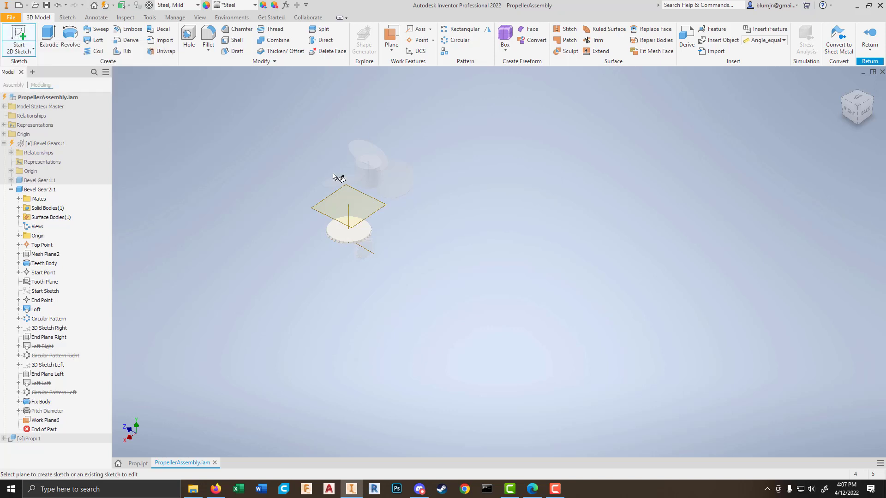
click(374, 206)
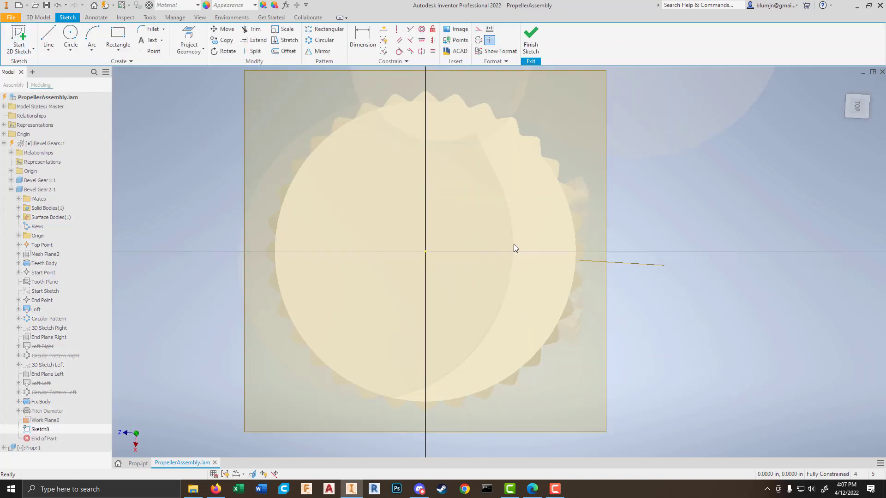
mouse_move(539, 243)
shift+middle_down()
mouse_move(501, 209)
mouse_move(528, 188)
shift+middle_up()
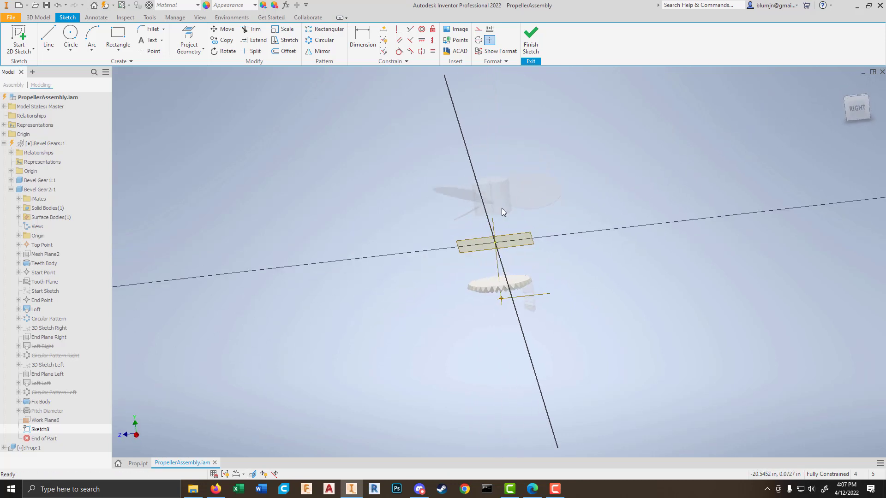
Step: Examine the hub and bore diameters in the sketch of Extrusion2 in Prop.ipt, and return to PropellerAssembly.iam
click(138, 464)
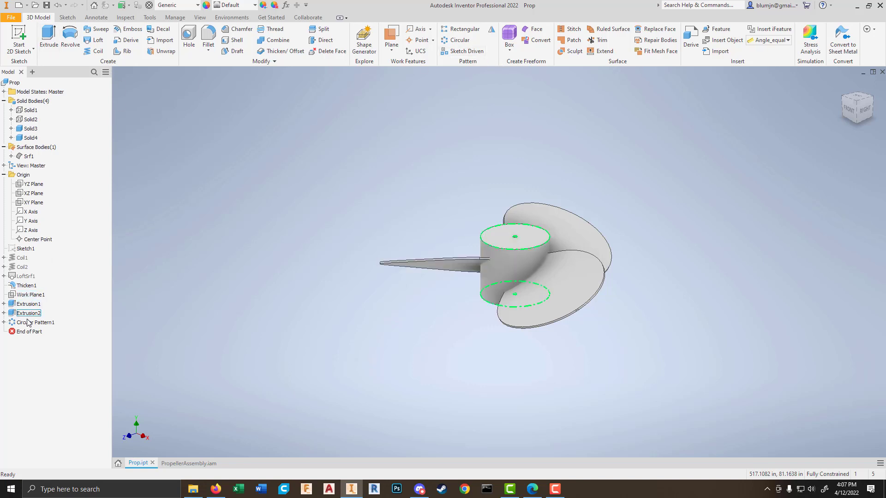
click(3, 313)
right_click(30, 325)
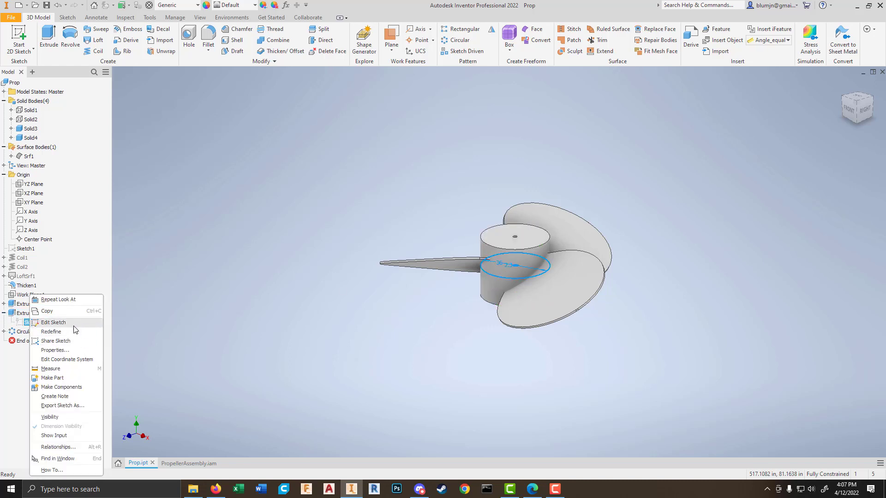
click(53, 322)
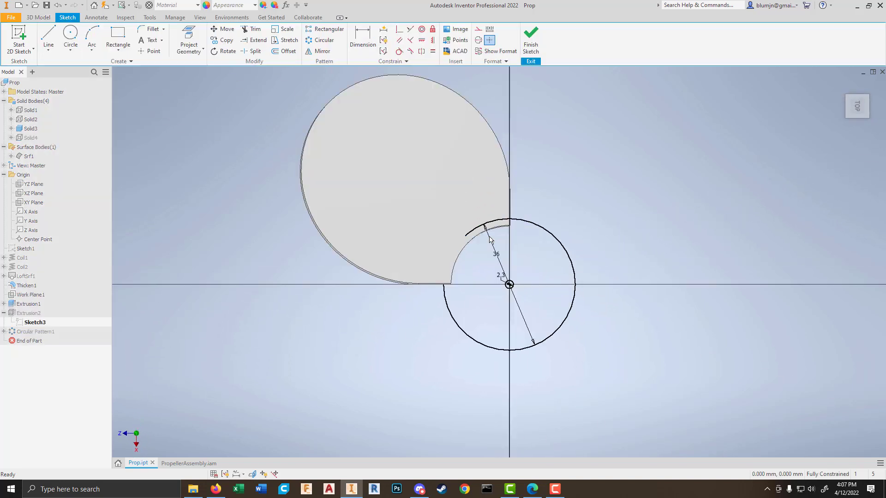
click(530, 46)
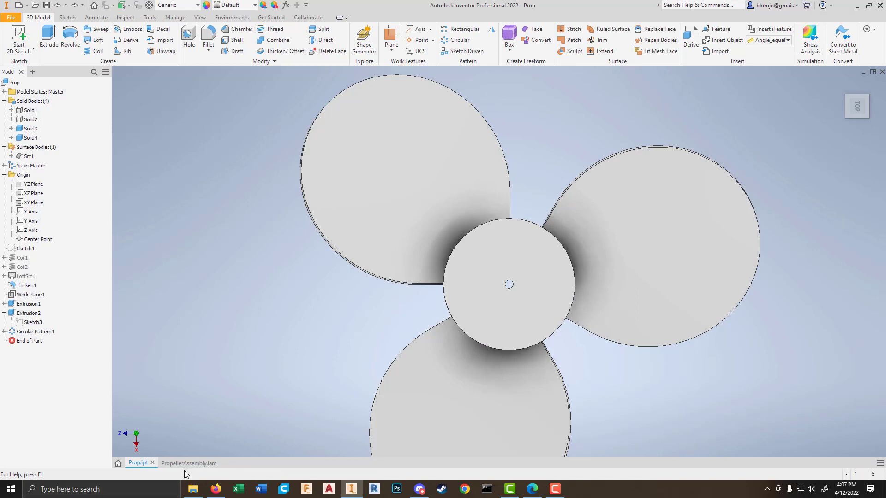
click(189, 463)
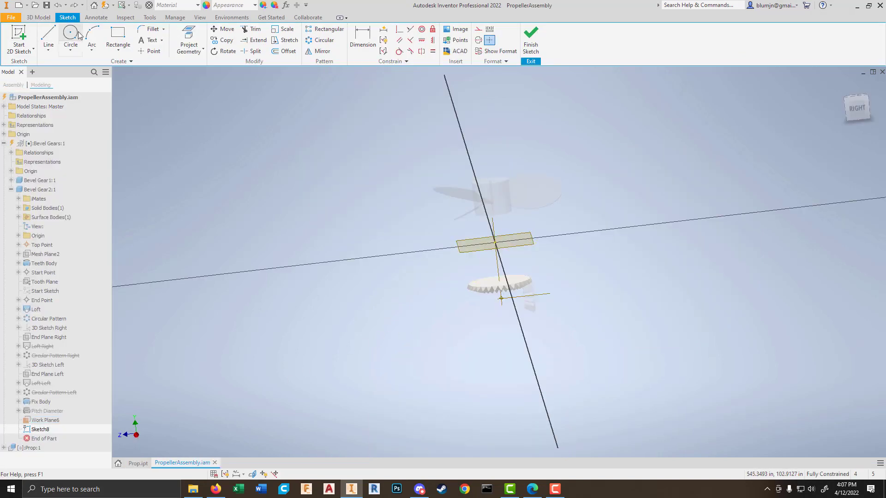
Step: Sketch a 36 mm diameter circle centred on the origin of the offset plane, and finish the sketch
shift+middle_drag(449, 218, 435, 245)
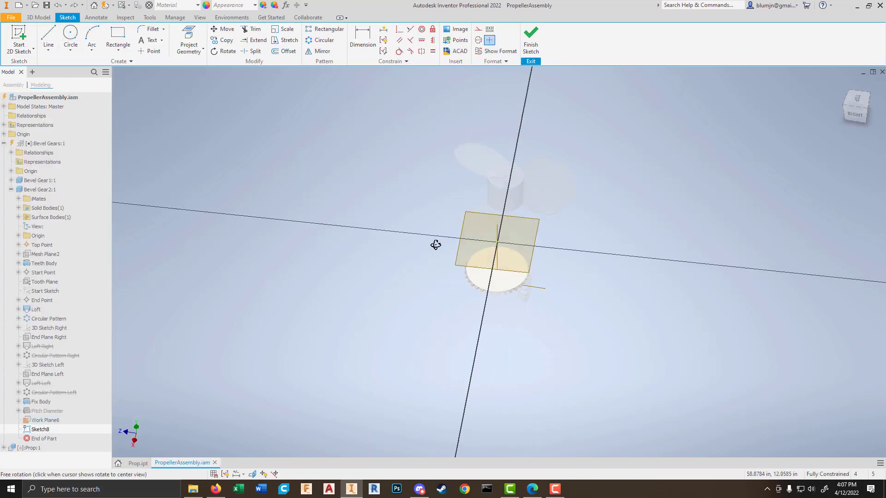
click(74, 36)
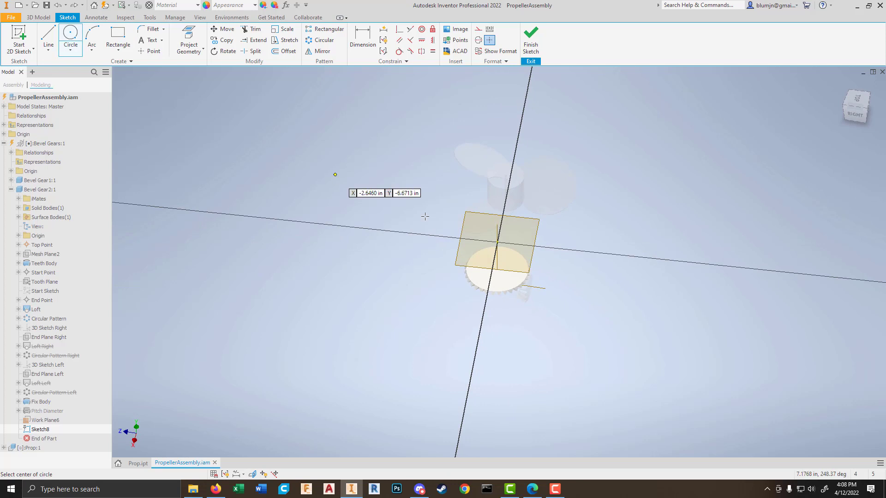
click(498, 242)
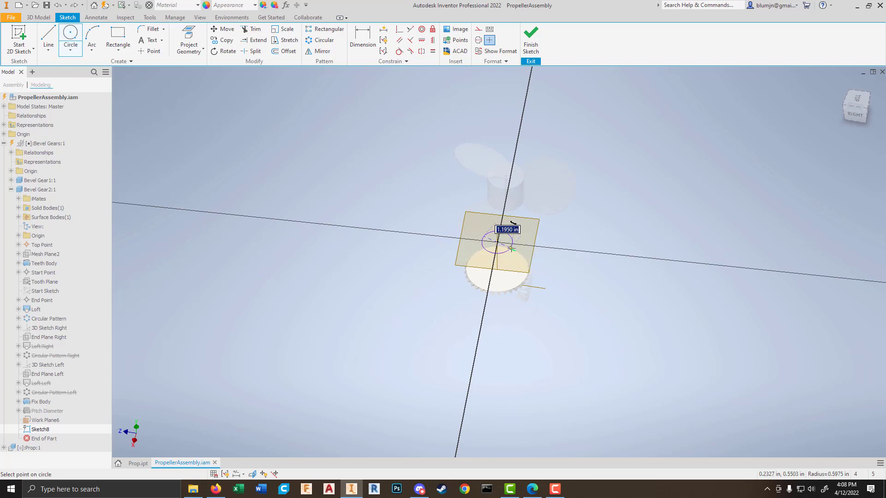
text(36 mm)
key(Return)
scroll(507, 249, up, 5)
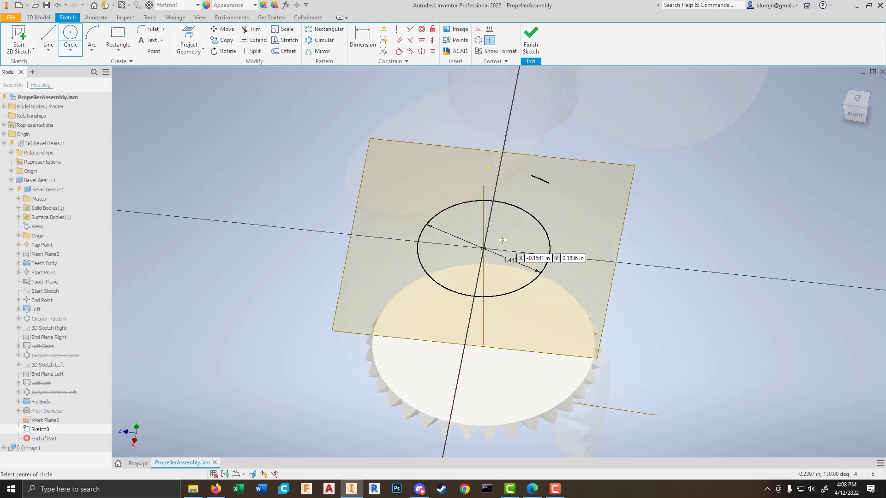
key(Escape)
double_click(523, 267)
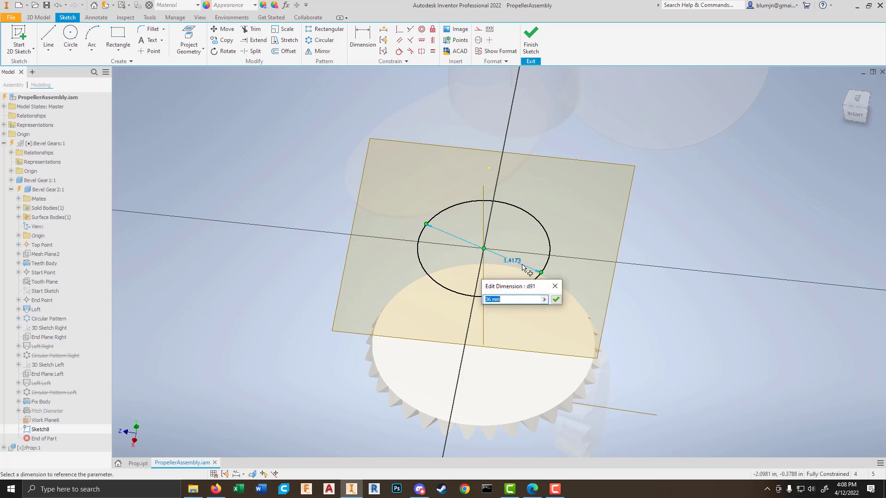
key(Escape)
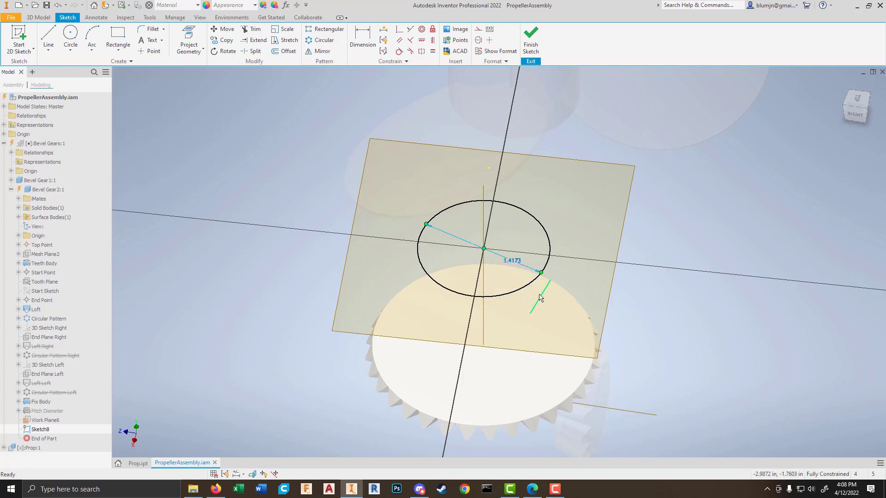
shift+middle_drag(598, 259, 644, 282)
click(212, 226)
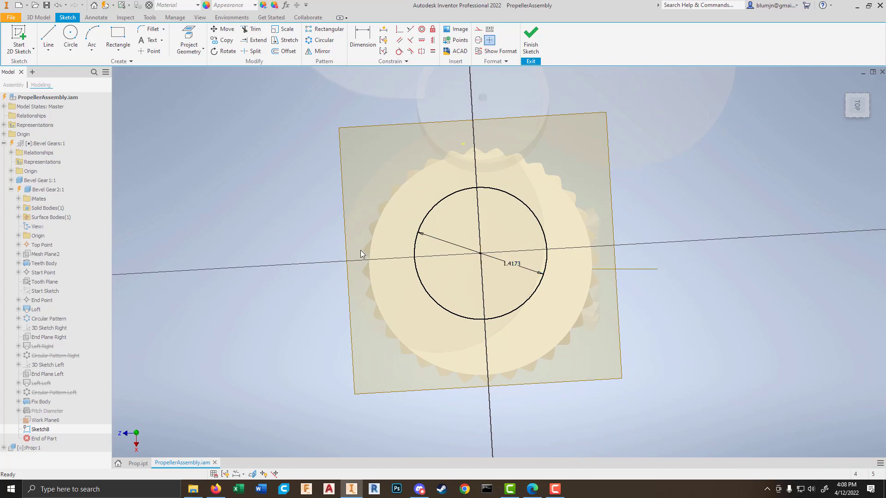
click(530, 37)
Step: Loft a solid from the larger gear's flat face to the 36 mm circle on the offset plane
mouse_move(597, 227)
shift+middle_down()
mouse_move(580, 172)
mouse_move(587, 159)
mouse_move(573, 173)
shift+middle_up()
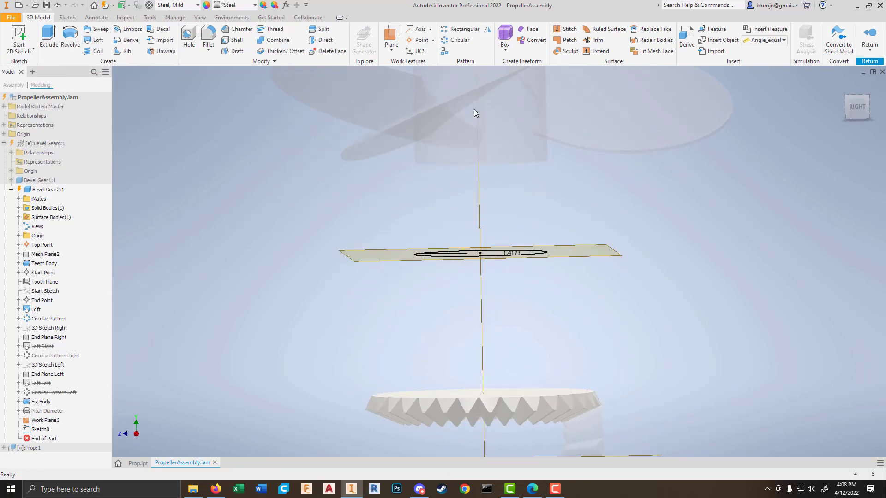
click(95, 40)
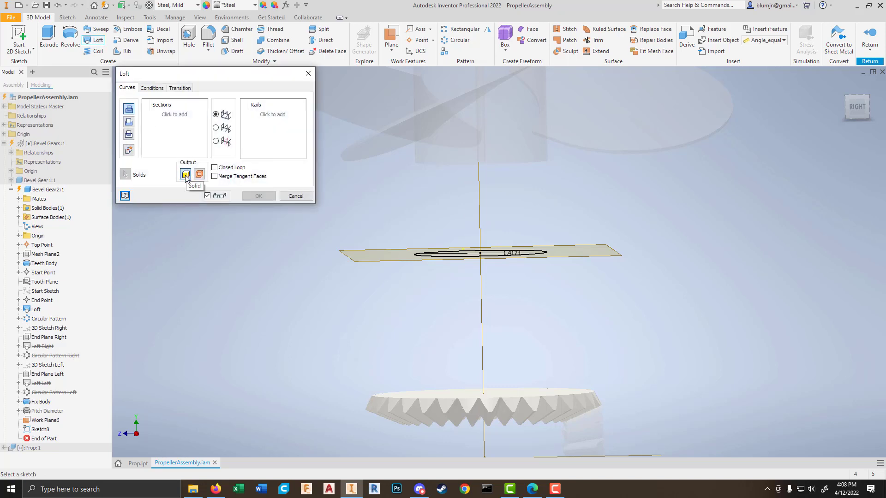
shift+middle_drag(438, 222, 445, 236)
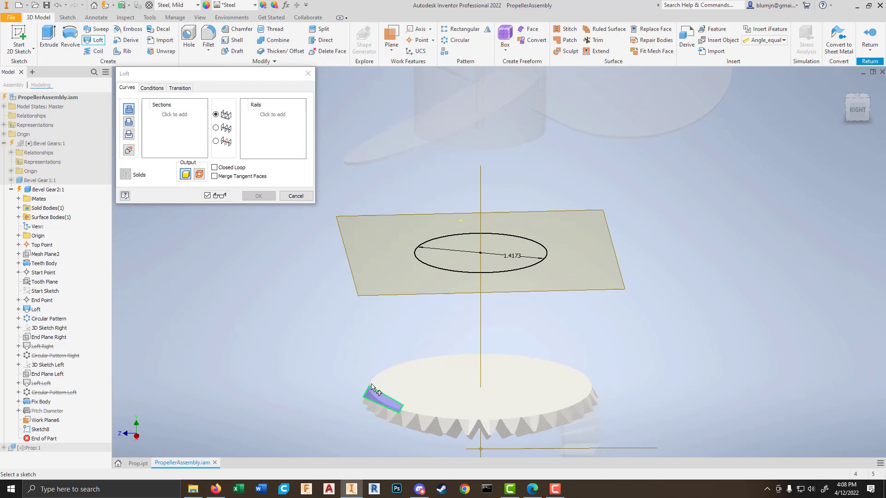
click(412, 365)
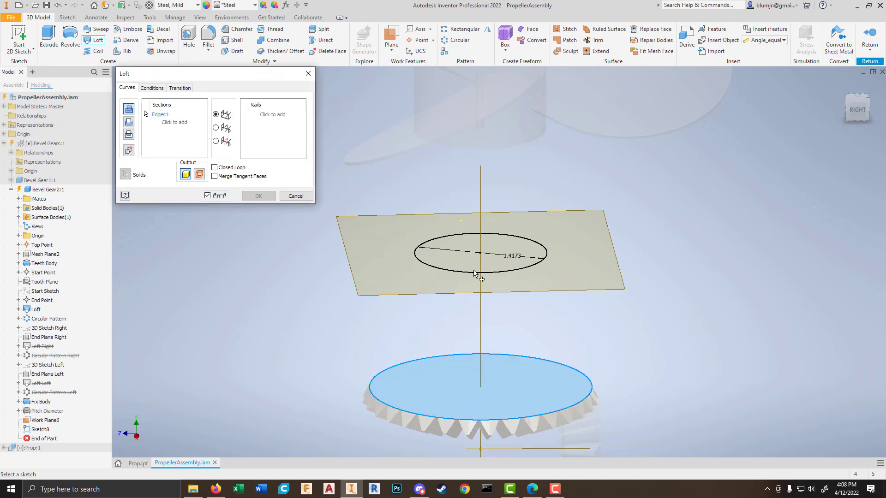
click(175, 123)
click(441, 271)
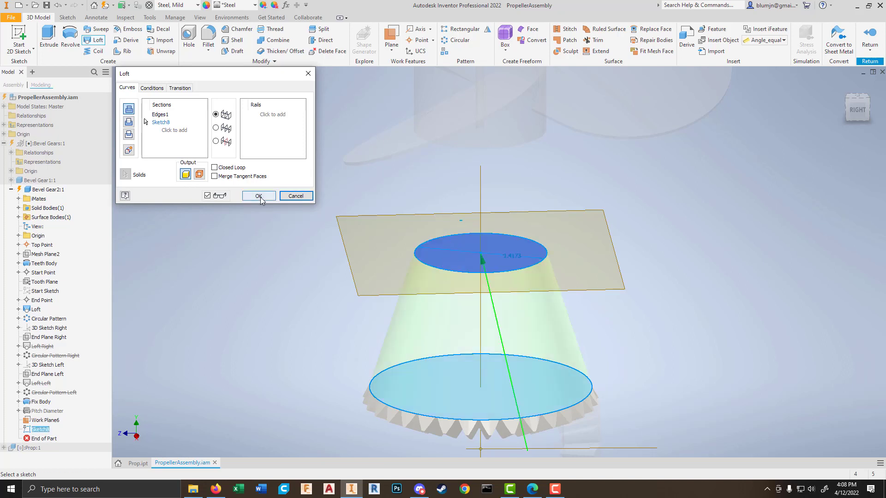
click(261, 199)
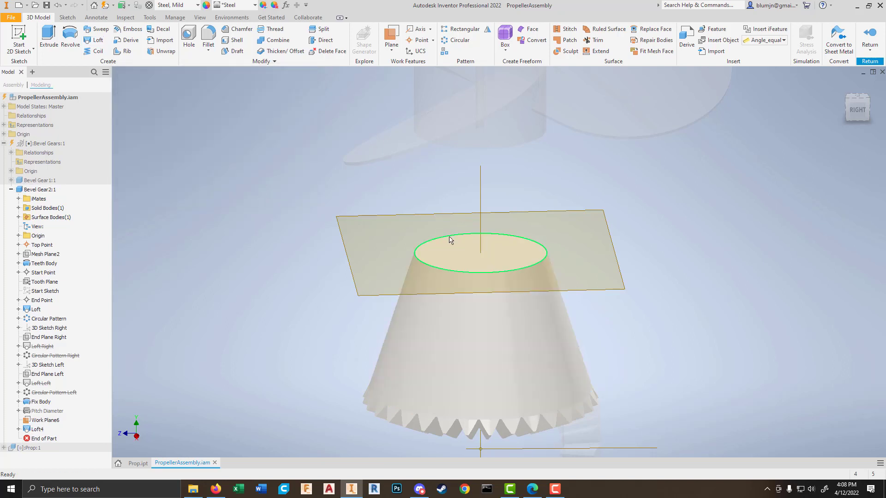
Step: Hide the offset work plane at the upper end of the lofted gear body
shift+middle_drag(489, 259, 447, 232)
right_click(45, 420)
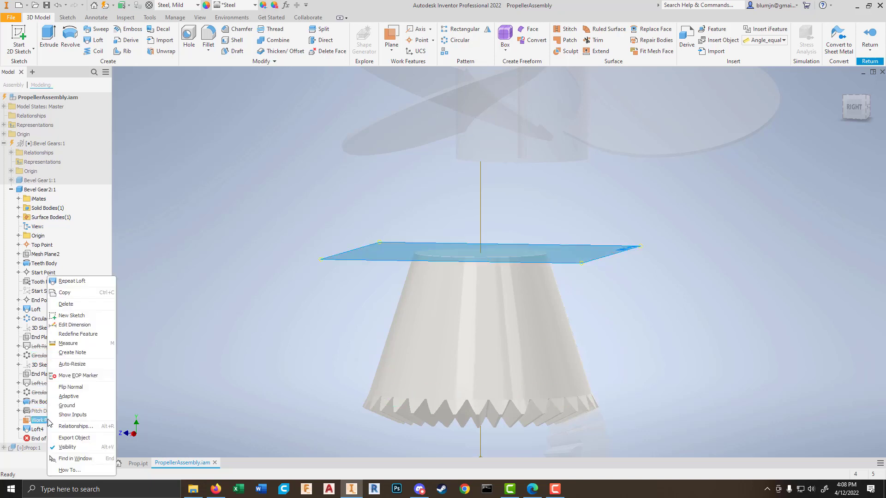
click(84, 453)
shift+middle_drag(372, 316, 353, 318)
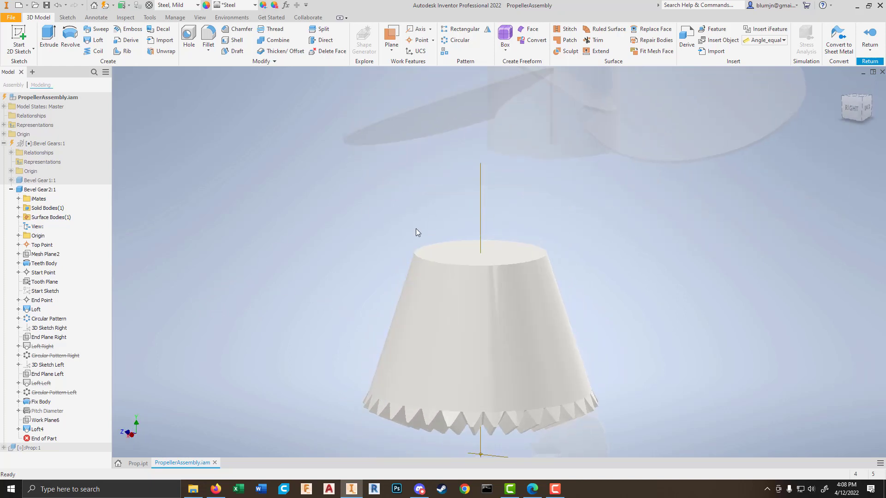
click(870, 39)
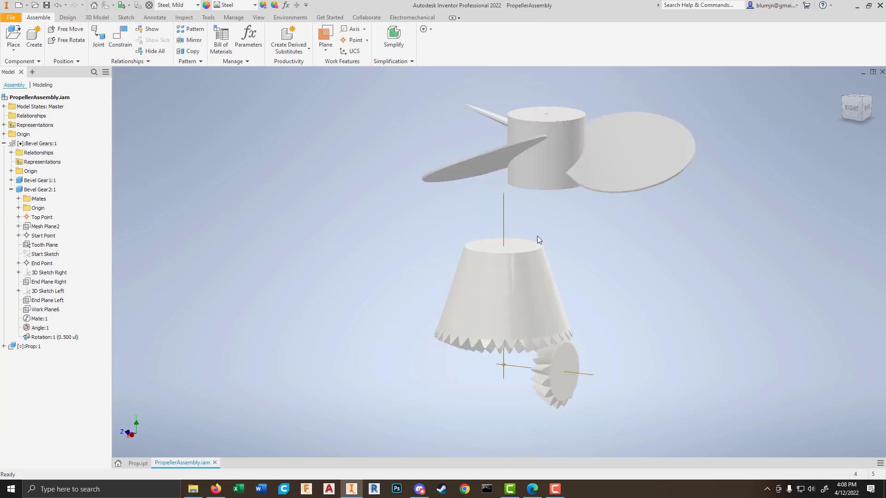
shift+middle_drag(539, 240, 605, 244)
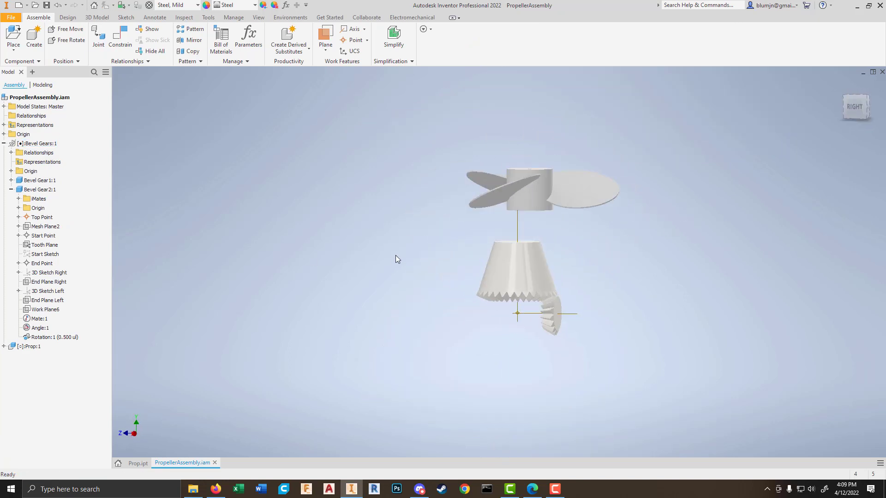
key(ctrl+z)
Step: Sketch a 2.3 mm diameter circle at the centre of the lofted body's upper face, and finish the sketch
shift+middle_drag(564, 240, 559, 242)
click(18, 39)
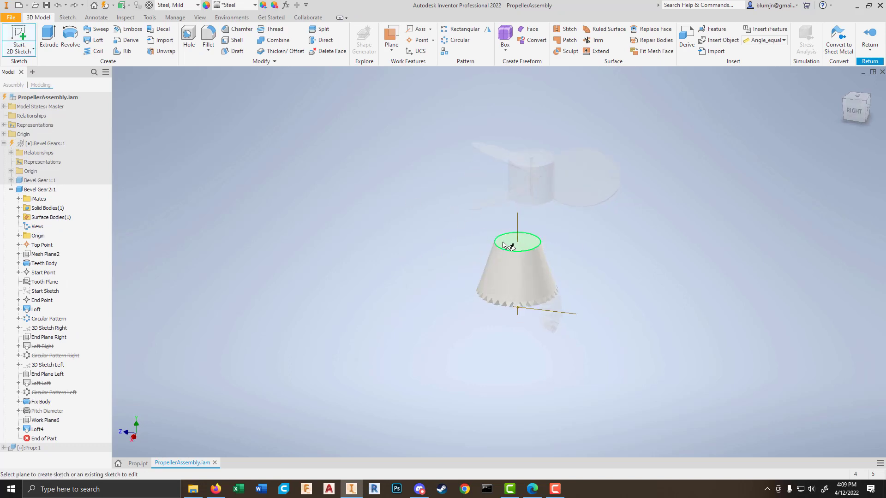
click(503, 243)
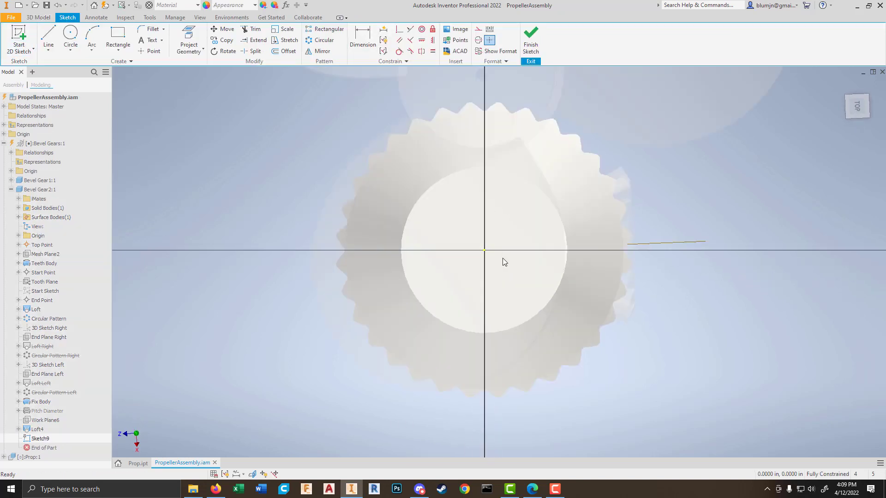
key(c)
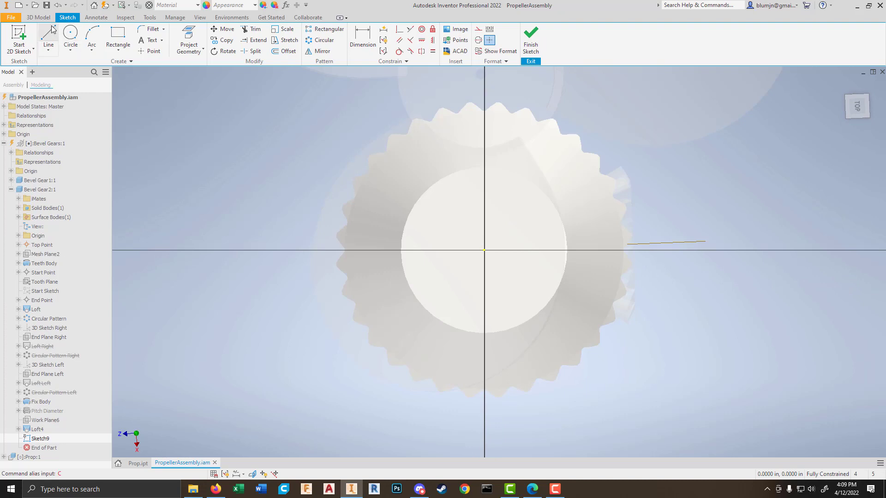
click(71, 37)
click(484, 250)
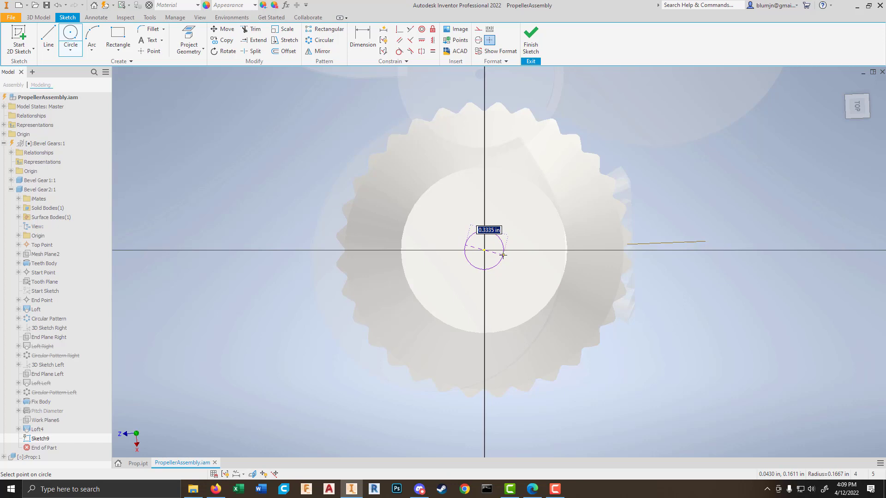
text(2.3mm)
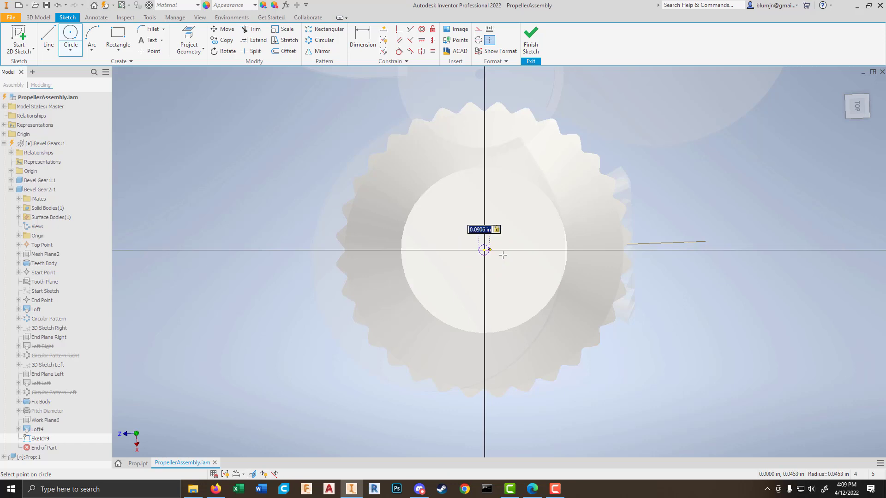
key(Return)
click(533, 32)
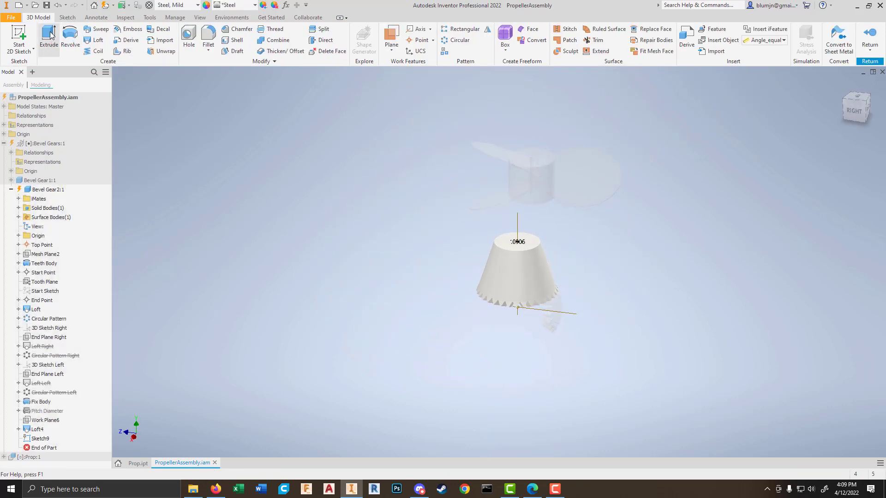
Step: Extrude-cut the small centre circle through all of the lofted gear body, and return to the assembly
click(49, 35)
scroll(593, 259, down, 5)
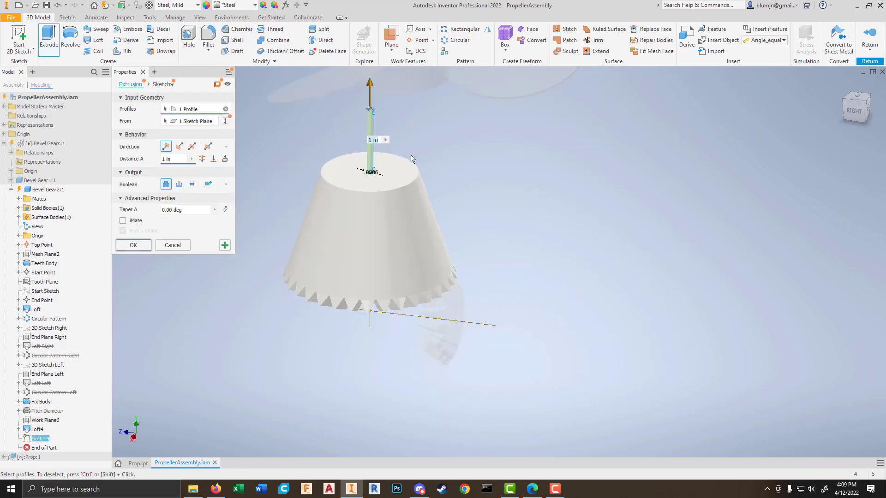
click(179, 185)
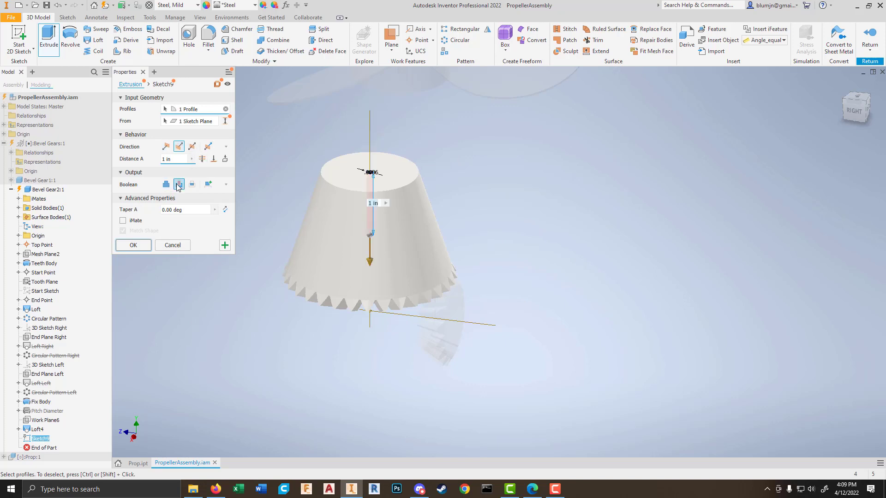
click(204, 164)
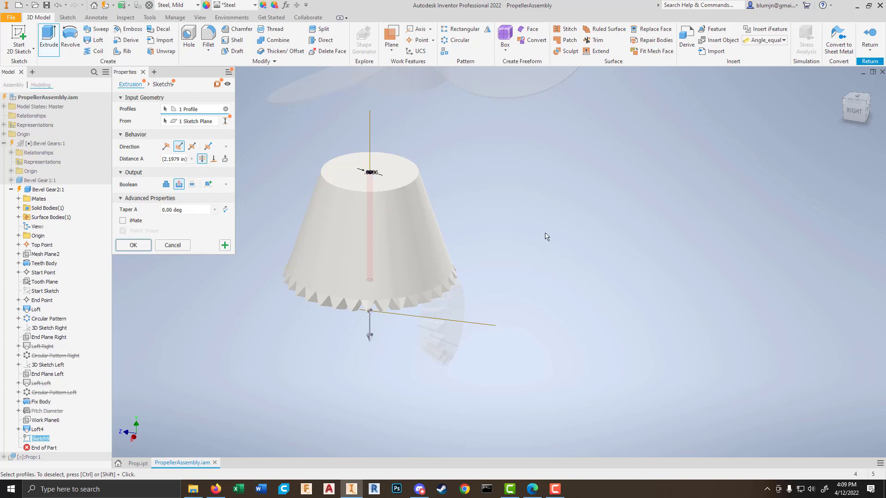
shift+middle_drag(546, 236, 555, 170)
click(133, 246)
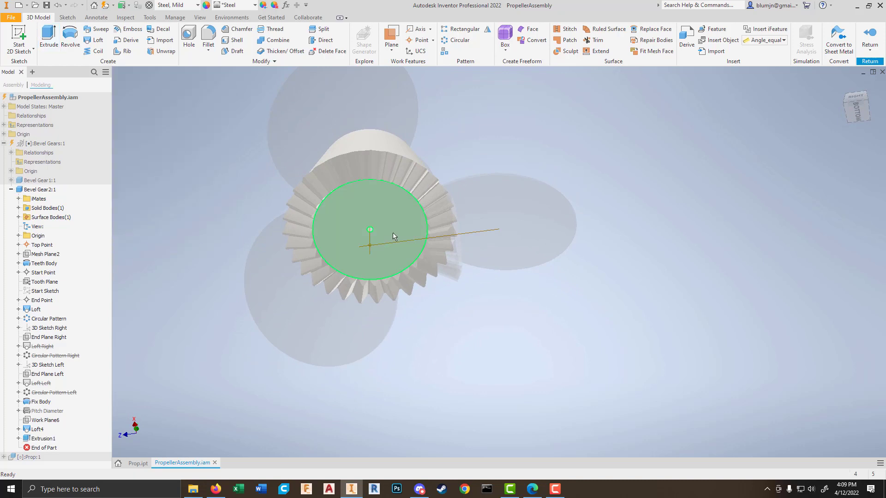
shift+middle_drag(393, 232, 395, 289)
scroll(393, 279, down, 5)
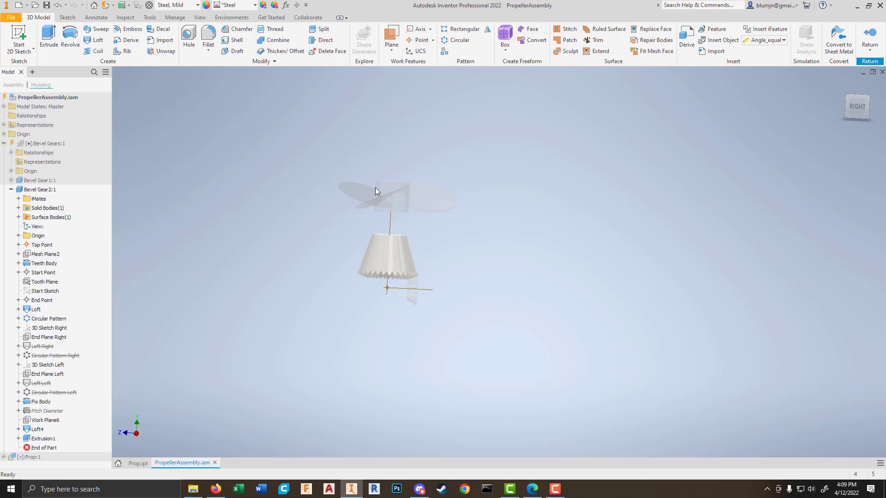
click(870, 37)
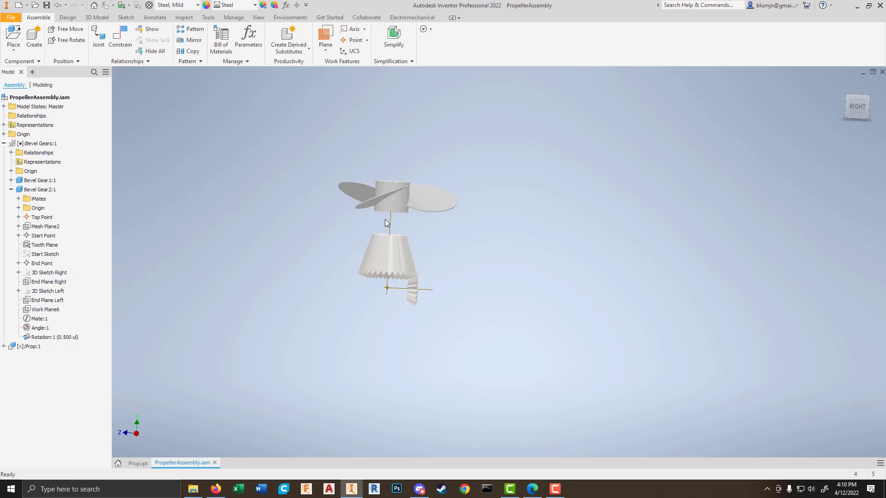
Step: Examine the meshing bevel gears, the extended gear body and the propeller above it from several sides
shift+middle_drag(387, 223, 407, 219)
scroll(392, 286, up, 5)
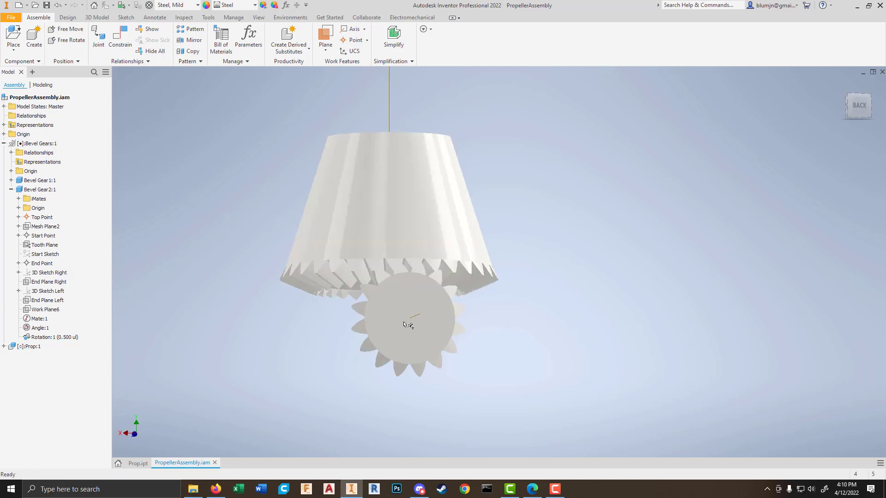
shift+middle_drag(455, 305, 574, 303)
scroll(544, 303, down, 6)
scroll(528, 287, up, 5)
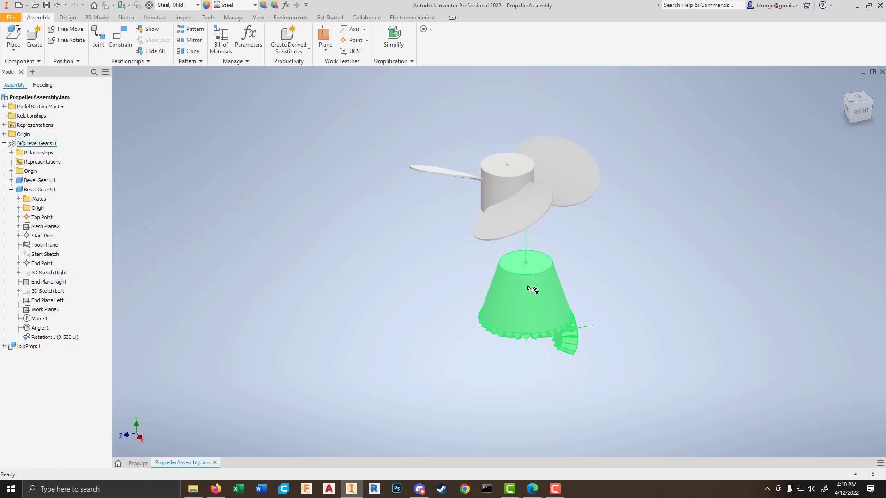
shift+middle_drag(560, 303, 498, 276)
scroll(558, 287, up, 5)
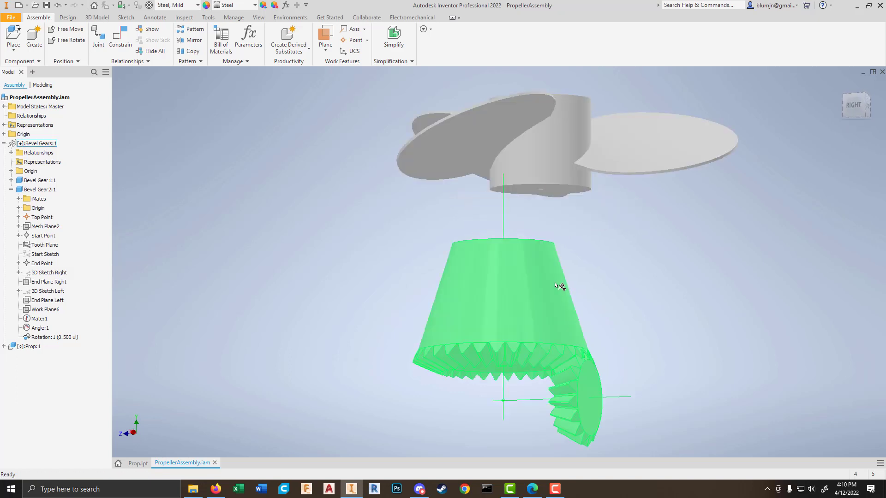
shift+middle_drag(559, 286, 535, 321)
scroll(583, 296, down, 5)
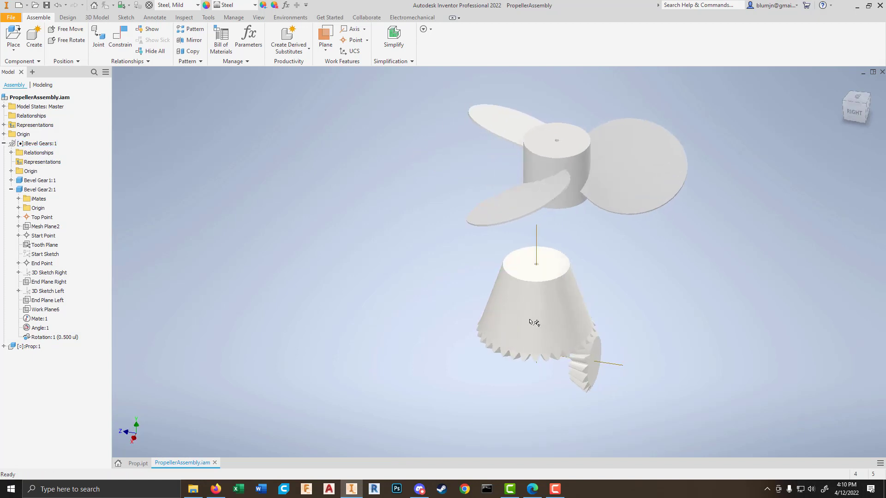
middle_drag(614, 281, 524, 313)
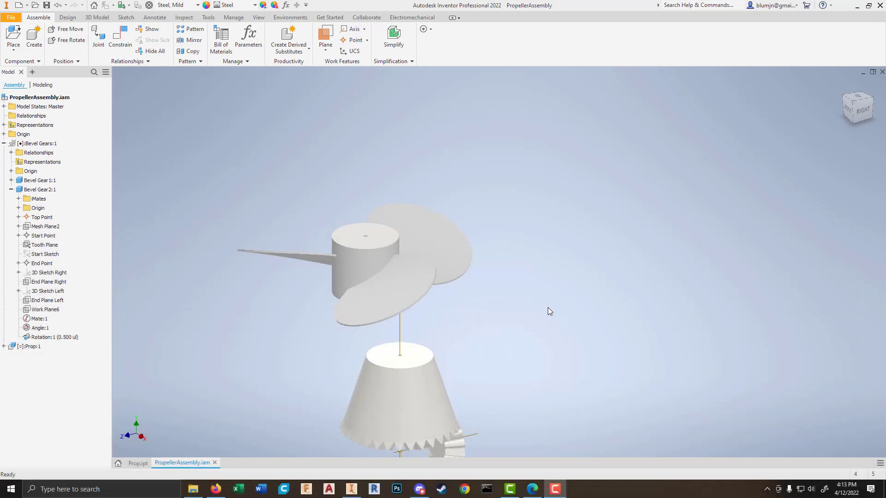
key(F2)
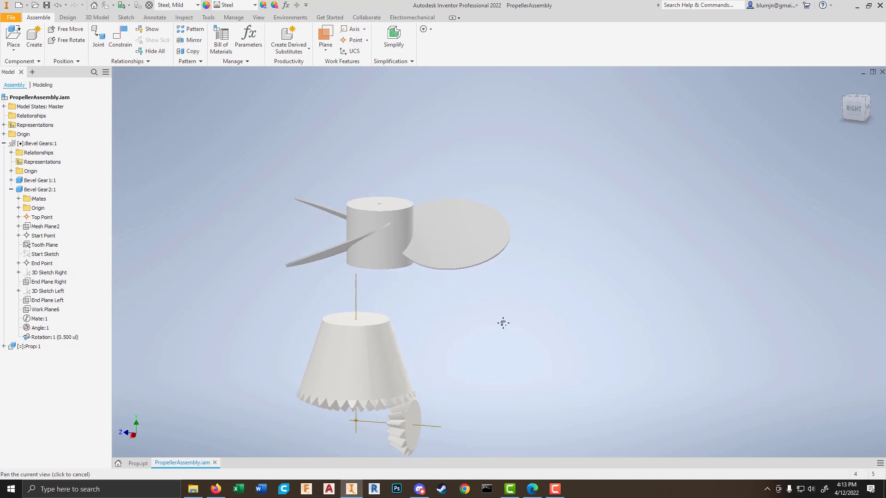
middle_drag(504, 323, 525, 341)
middle_drag(513, 328, 562, 339)
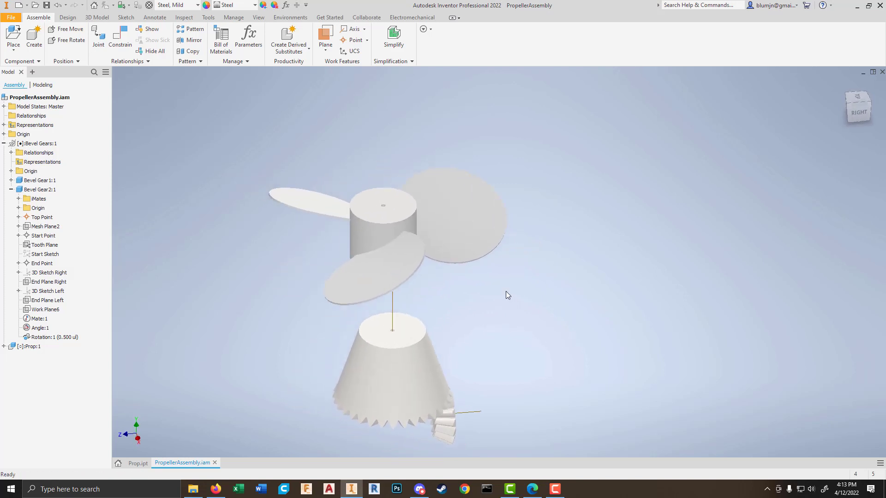
click(423, 223)
drag(549, 245, 520, 257)
key(Escape)
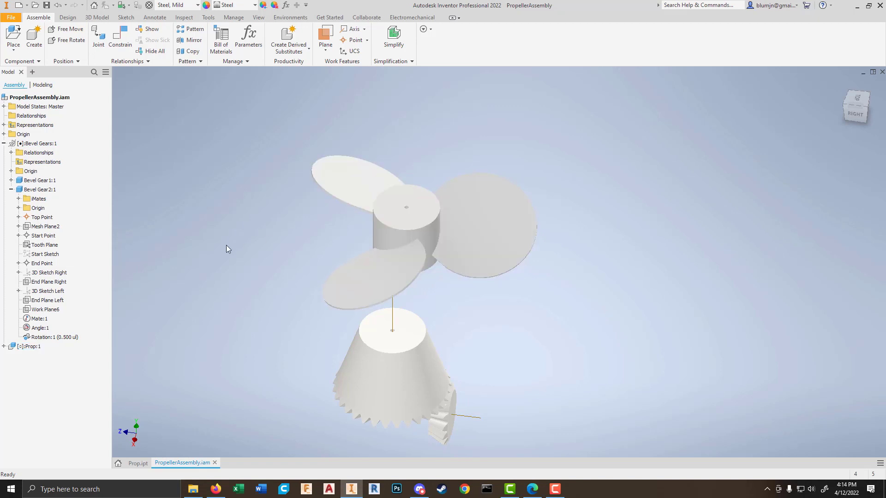
Step: Switch to the Prop.ipt part and start a sketch on the hub's bottom end face
click(129, 464)
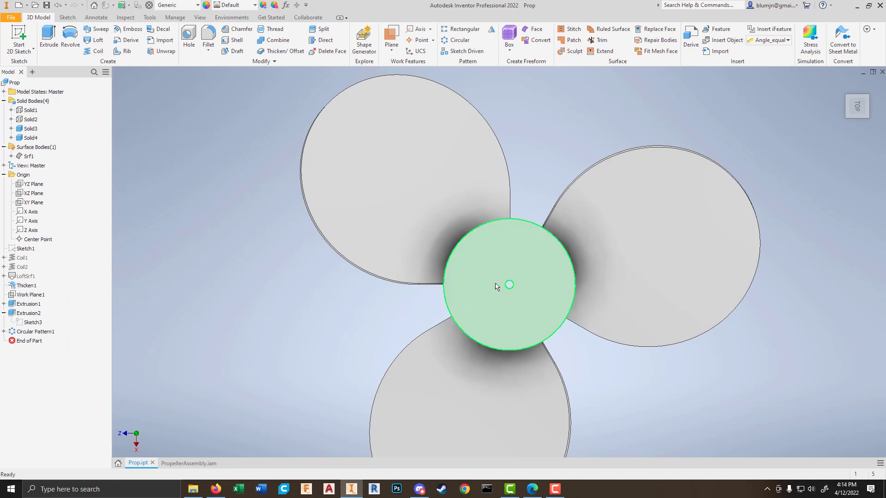
shift+middle_drag(495, 283, 367, 333)
scroll(371, 322, up, 5)
shift+middle_drag(422, 317, 389, 325)
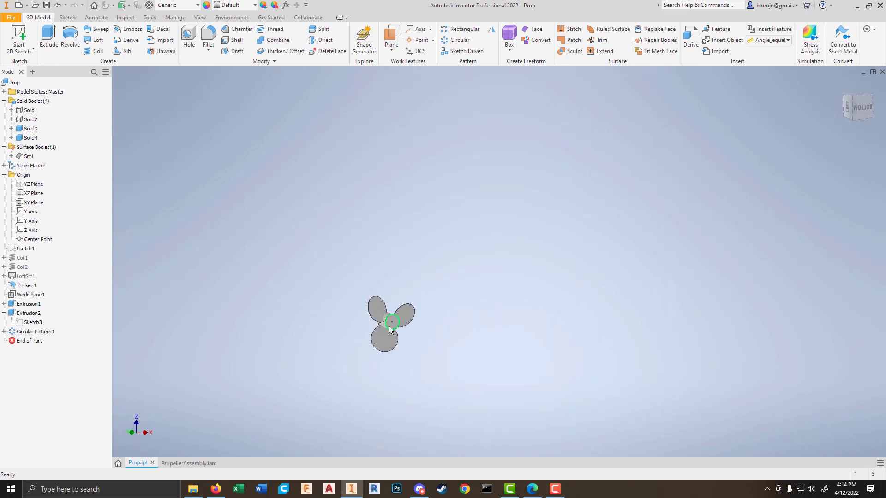
scroll(389, 325, down, 5)
scroll(390, 323, up, 5)
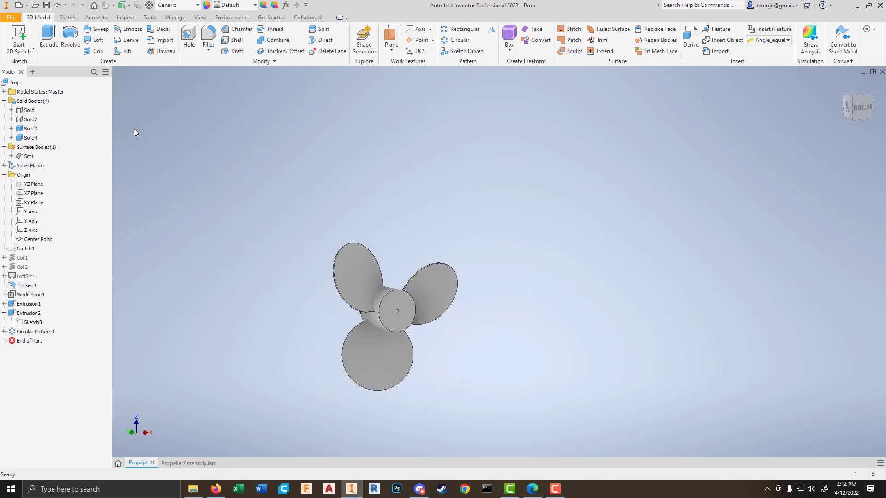
click(20, 33)
click(398, 308)
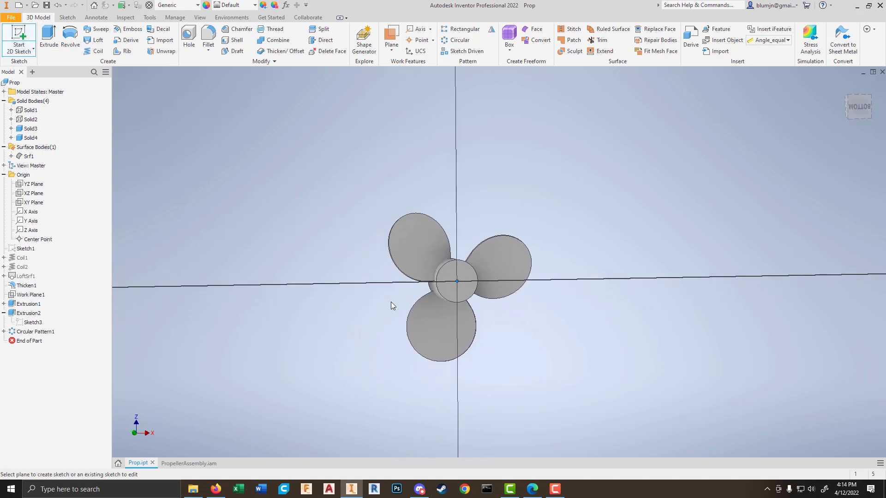
Step: Draw a 136 mm diameter circle centred on the hub so that it passes just inside the blade tips
key(c)
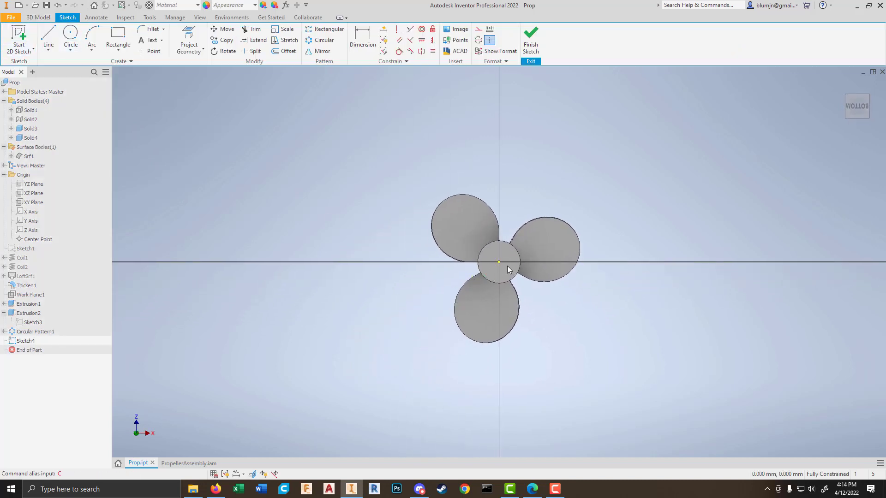
key(Return)
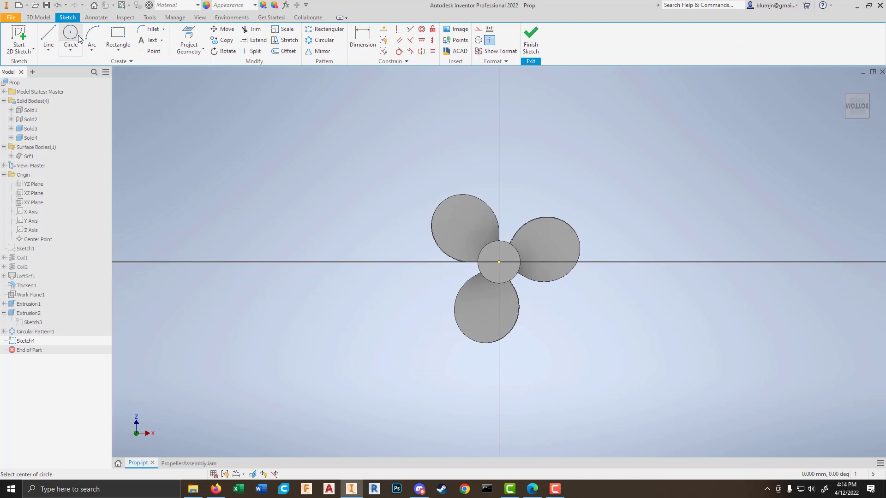
click(500, 262)
scroll(577, 245, down, 6)
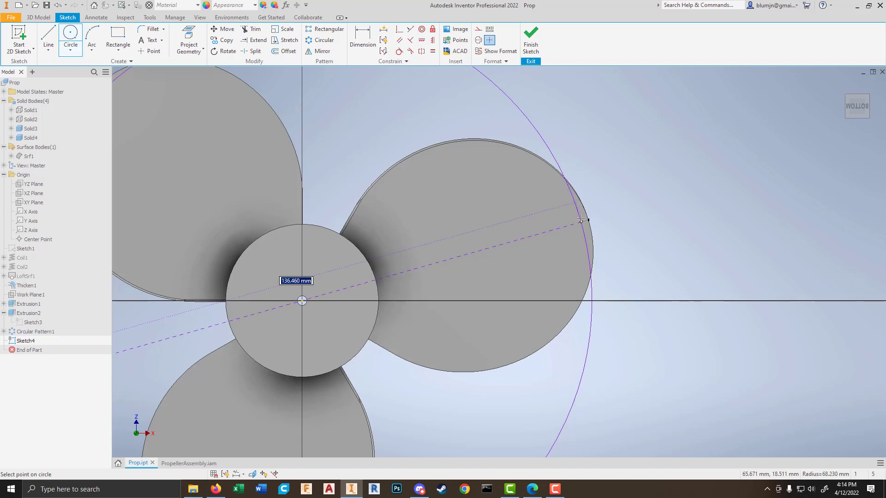
text(136)
key(Return)
scroll(554, 300, down, 3)
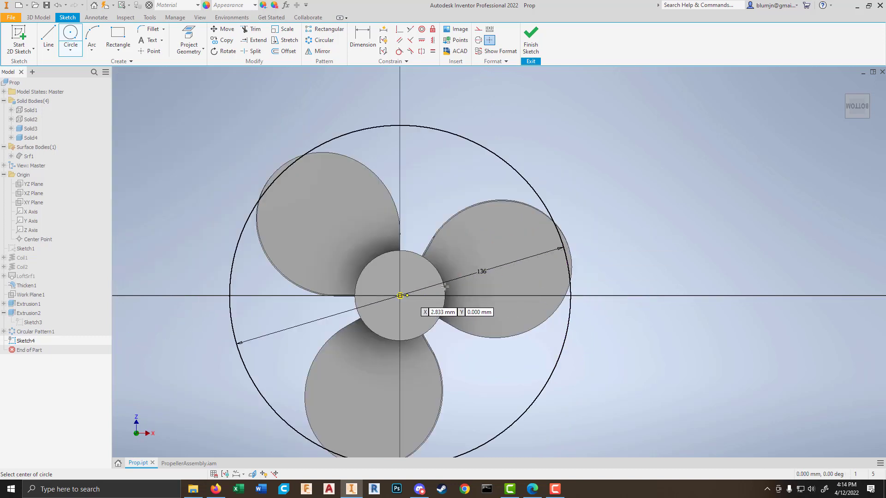
Step: Offset the 136 mm circle outward by 2 mm to form a thin ring profile, and finish the sketch
key(o)
click(556, 215)
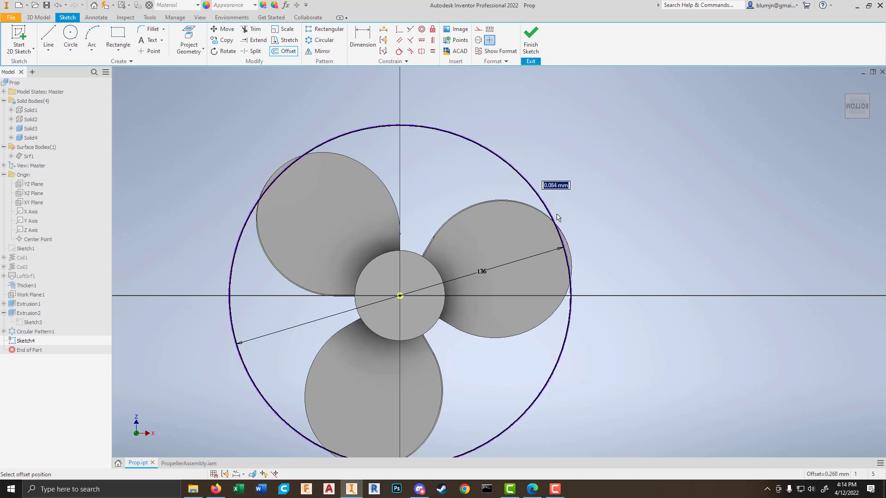
text(2)
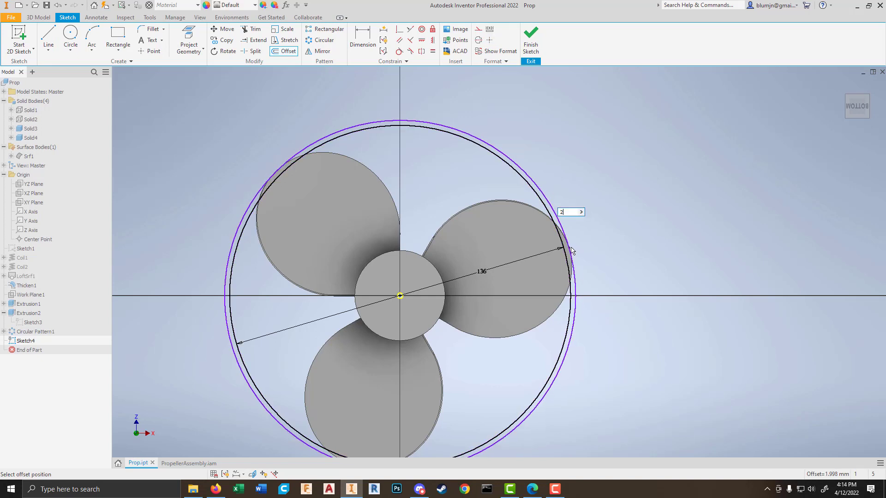
key(Return)
scroll(572, 251, up, 5)
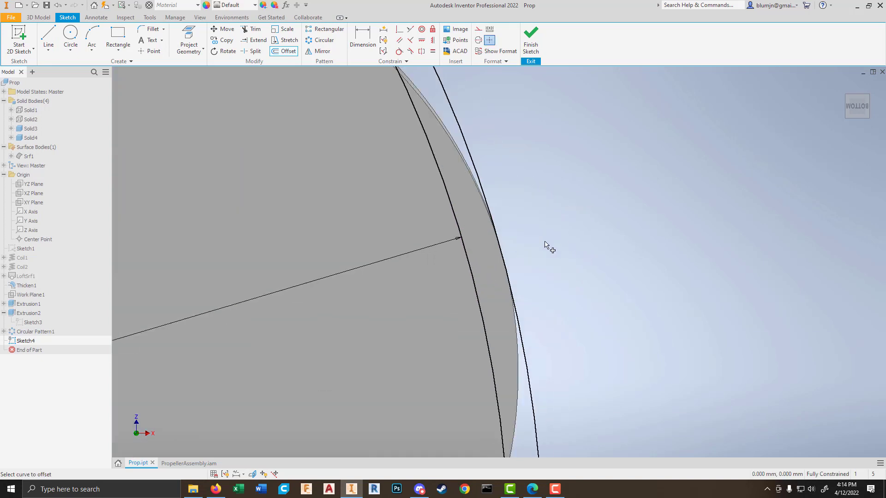
scroll(504, 251, up, 3)
scroll(504, 251, down, 10)
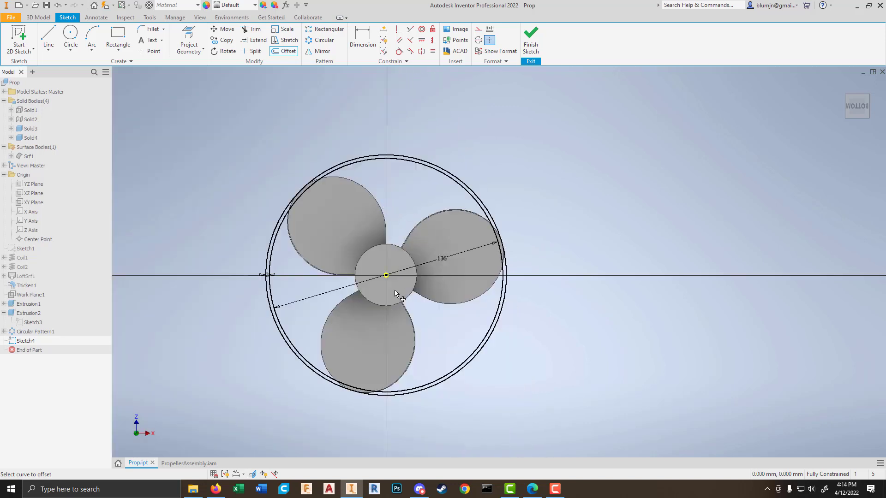
click(537, 38)
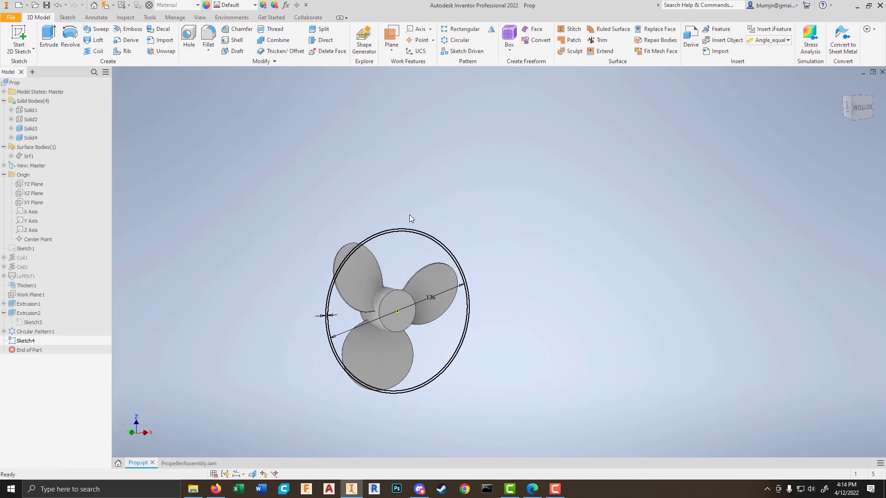
Step: Extrude the thin ring profile to the hub's opposite end face, joining it to the propeller solid
shift+middle_drag(424, 198, 465, 203)
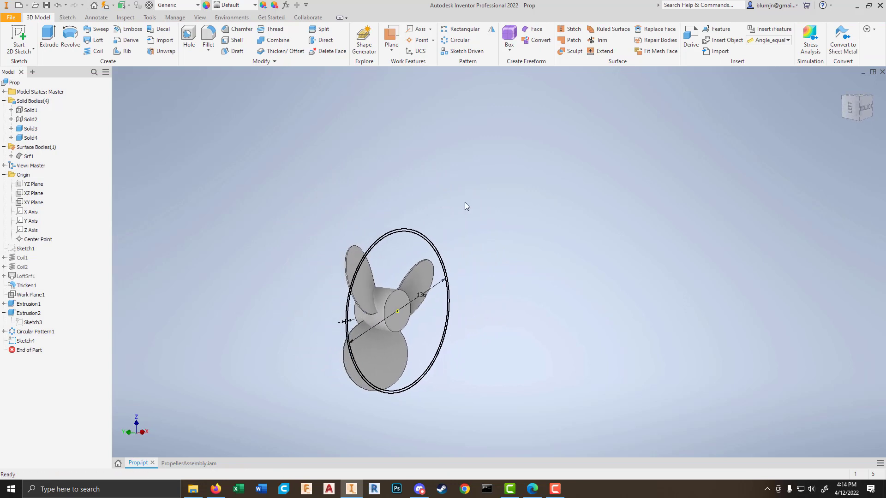
click(48, 37)
scroll(331, 276, up, 6)
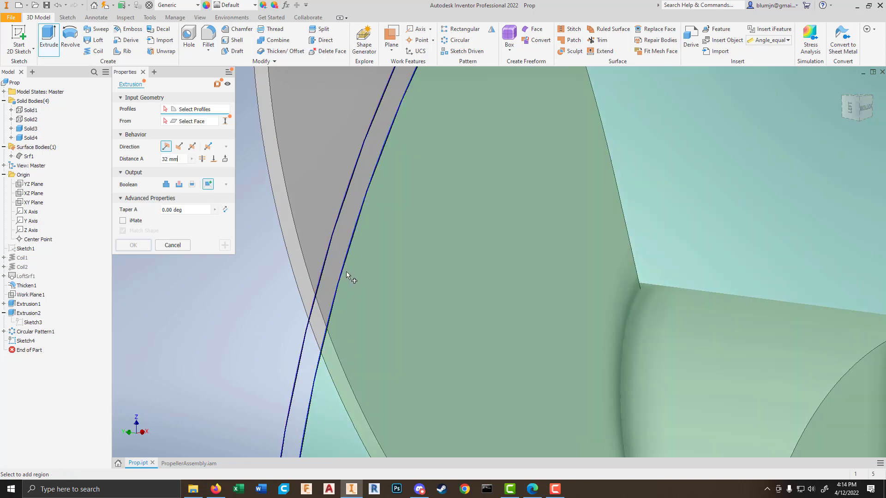
scroll(347, 272, down, 2)
click(342, 273)
scroll(341, 273, down, 4)
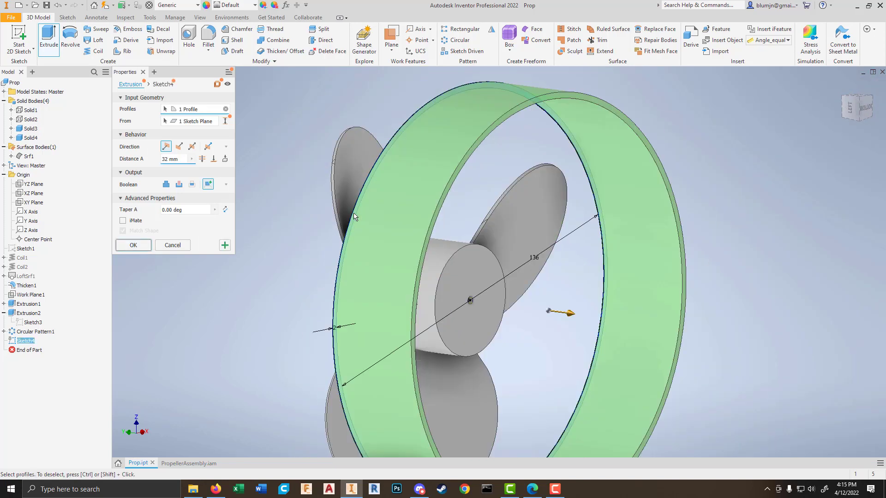
shift+middle_drag(427, 264, 510, 242)
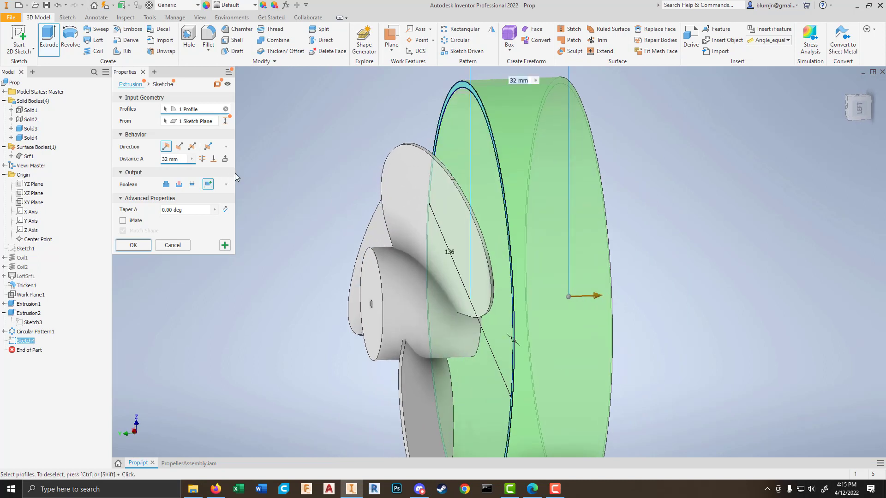
click(215, 159)
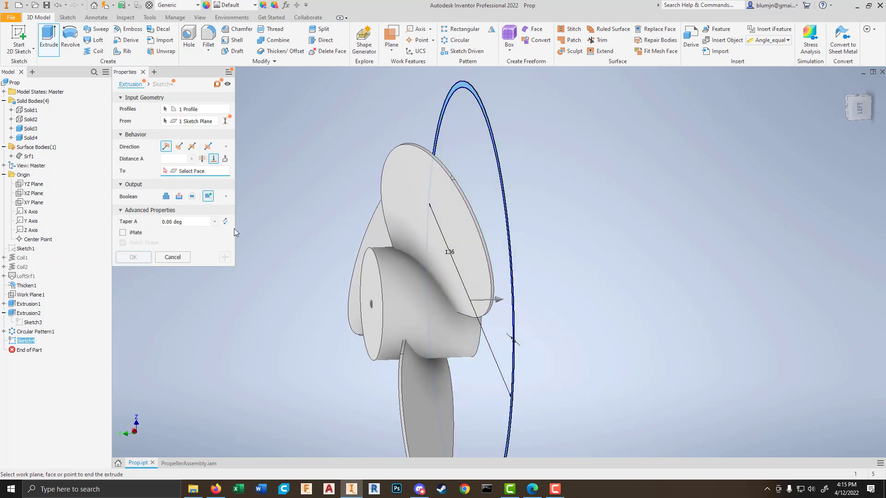
click(372, 315)
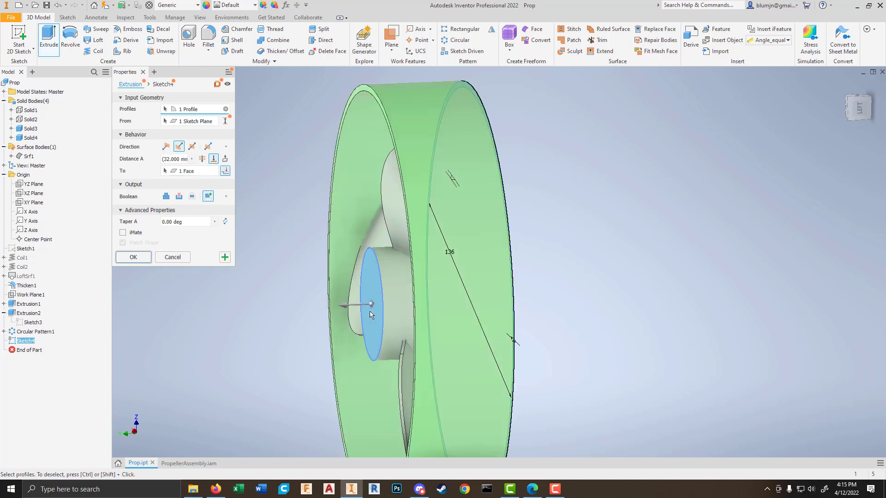
click(169, 198)
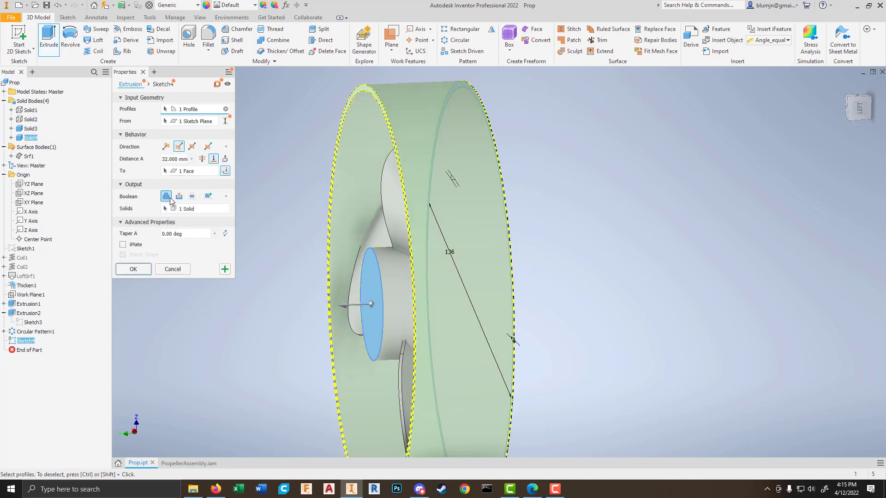
click(133, 269)
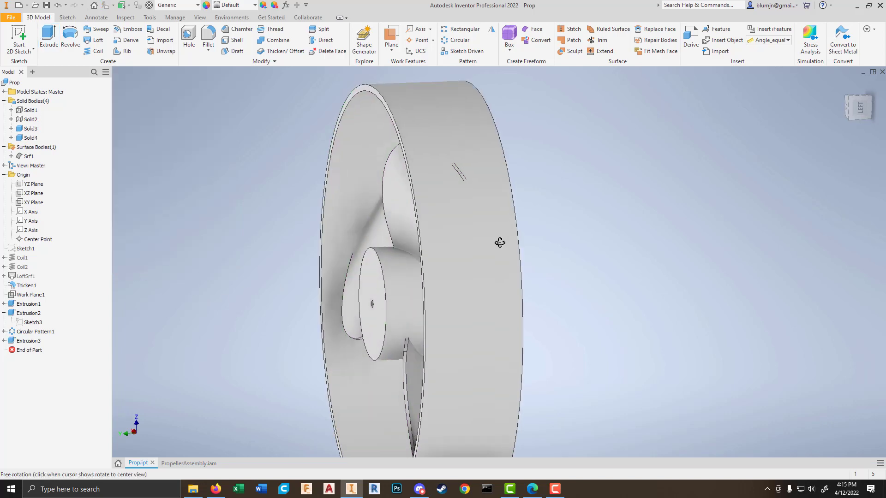
Step: Start a new sketch on the propeller part's XY Plane, through the hub's axis
shift+middle_drag(499, 243, 558, 220)
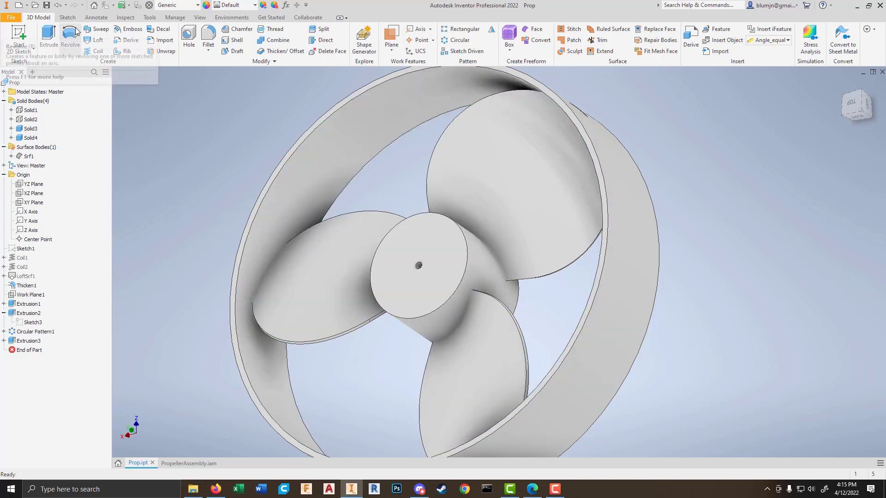
click(19, 38)
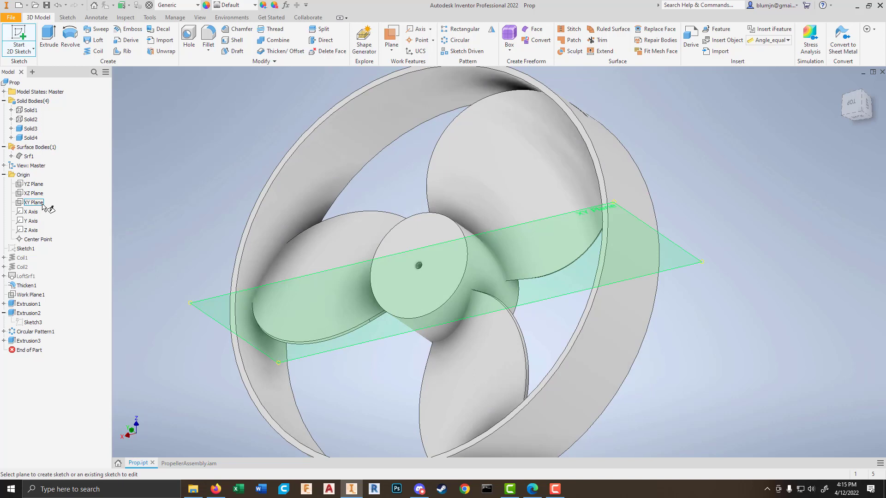
click(43, 204)
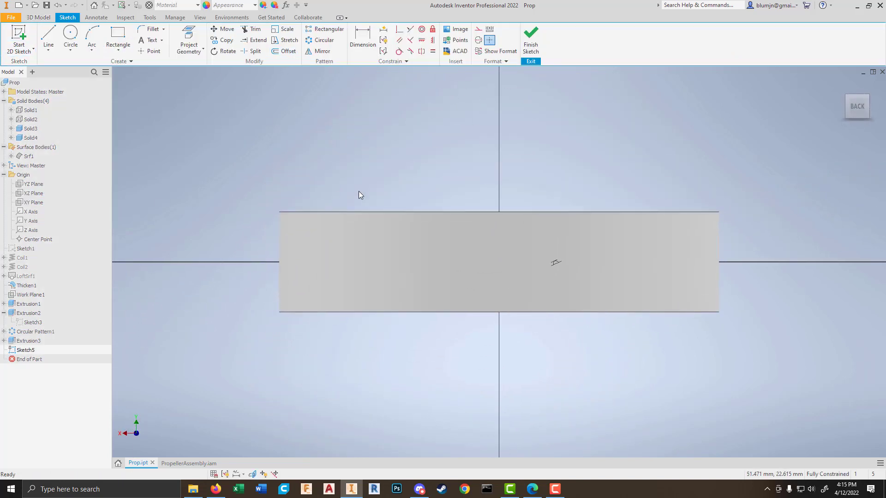
mouse_move(507, 257)
shift+middle_down()
mouse_move(587, 259)
mouse_move(599, 292)
shift+middle_up()
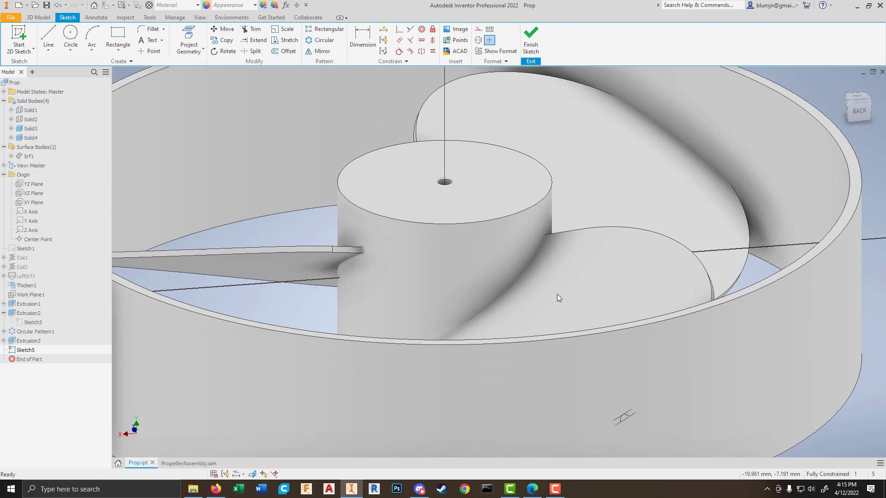
scroll(558, 296, up, 3)
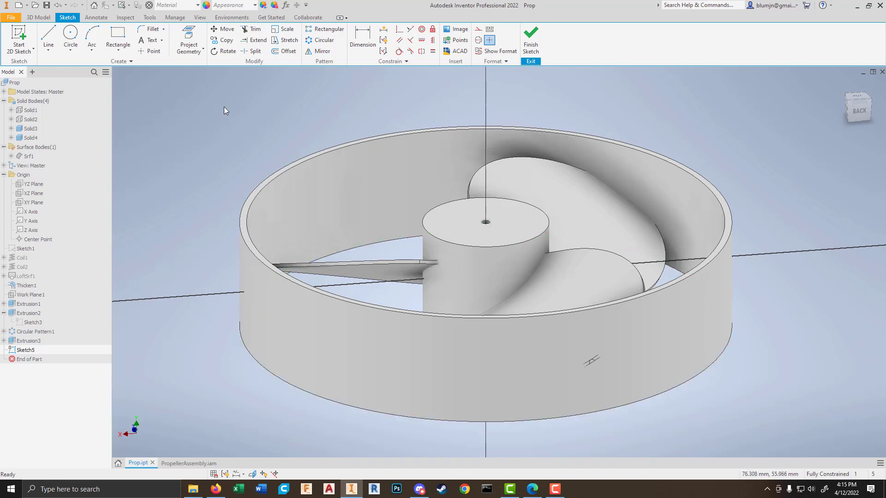
Step: Project the cut edges of the propeller into the sketch and hide all solid bodies
click(188, 52)
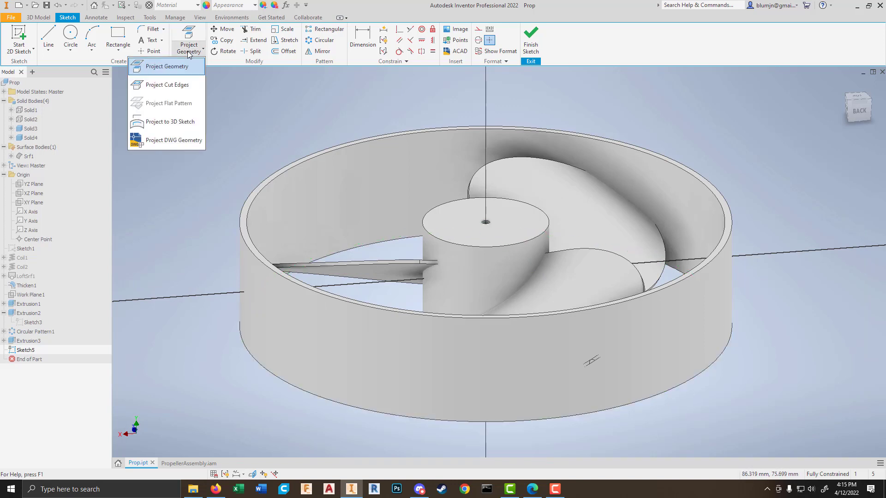
click(178, 86)
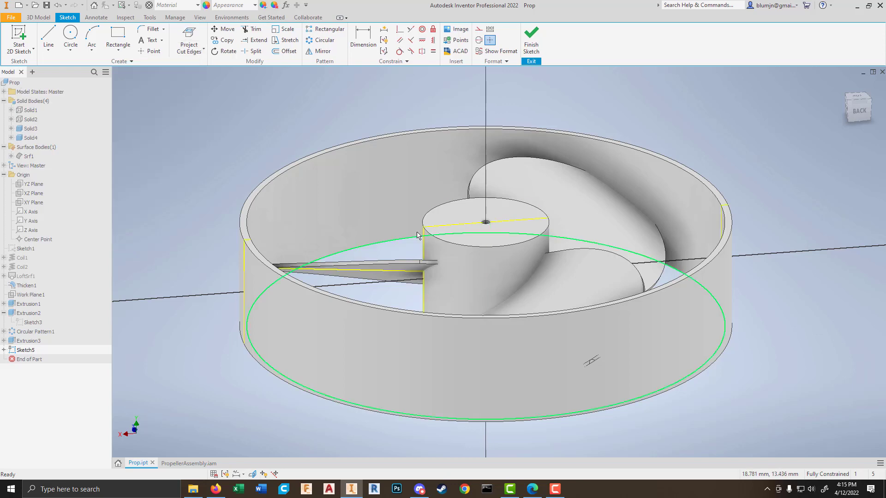
right_click(18, 101)
click(35, 147)
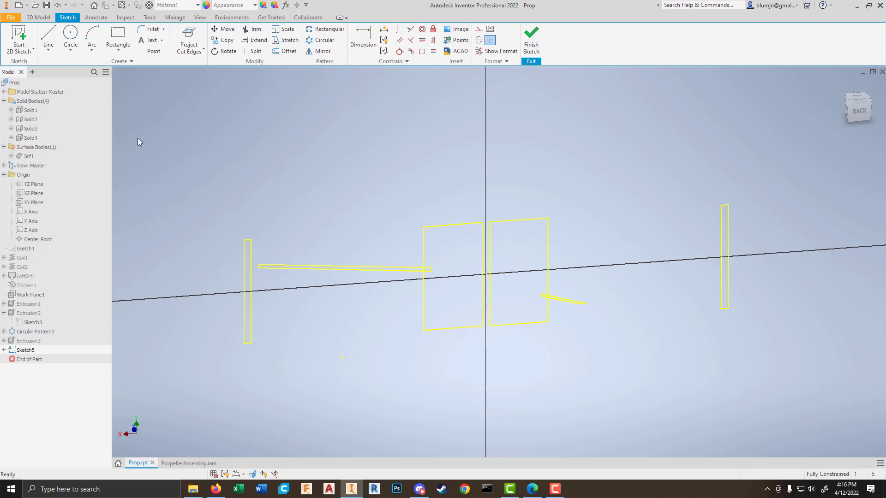
Step: Draw a vertical line about 22 mm up from the hub bore's upper edge and a horizontal line about 4 mm outward from its end
click(46, 35)
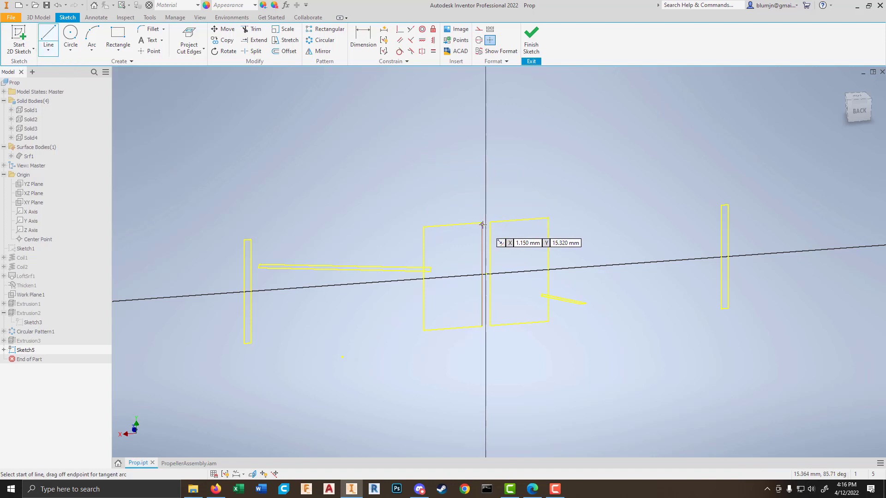
scroll(482, 223, down, 4)
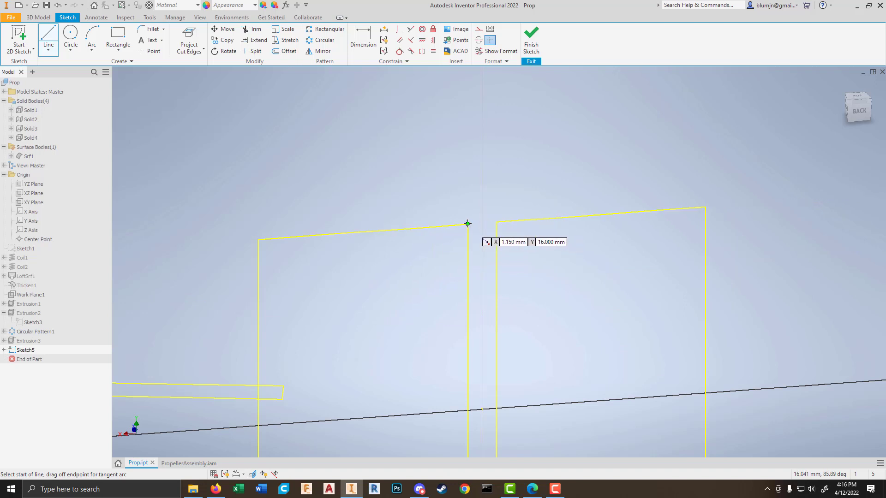
click(466, 224)
scroll(466, 224, up, 3)
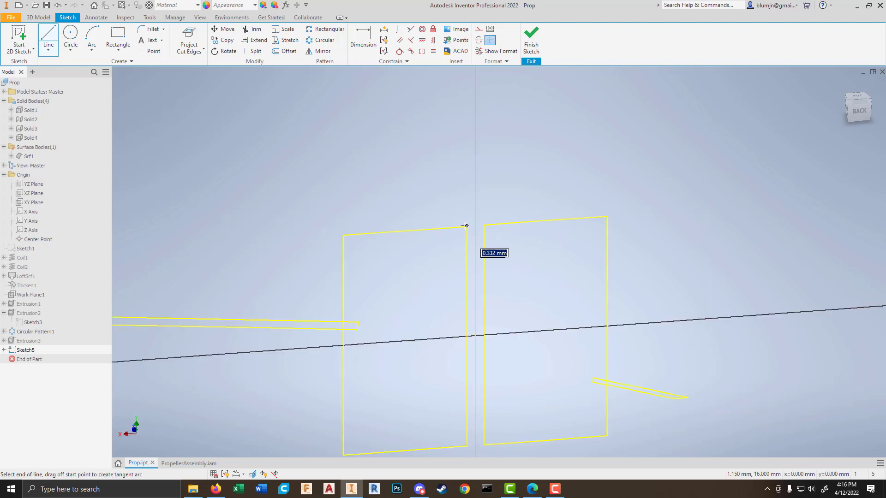
click(467, 77)
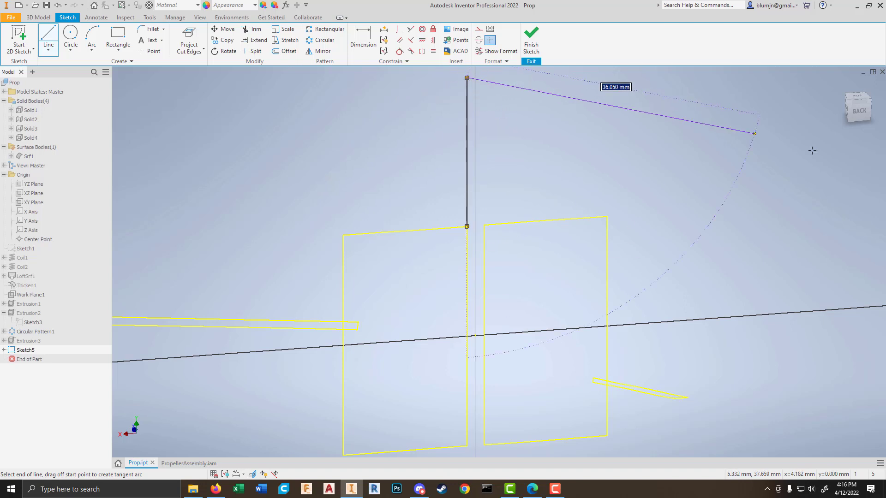
click(860, 111)
scroll(471, 254, up, 3)
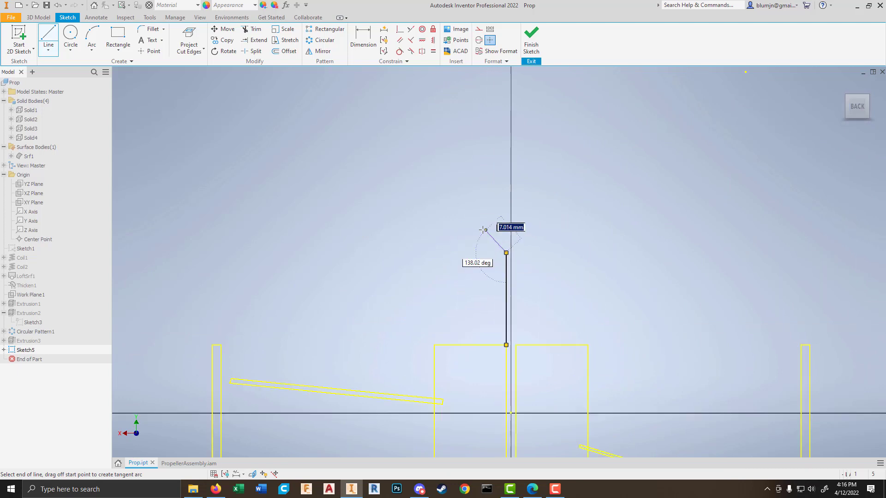
click(490, 269)
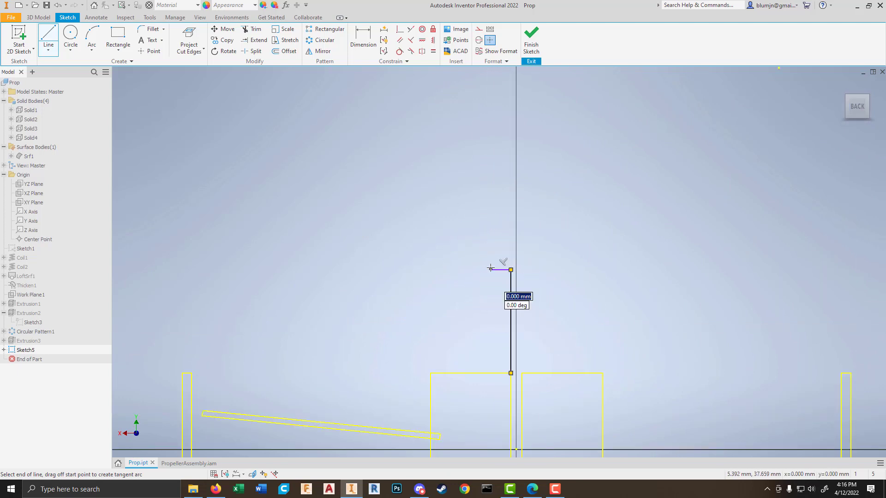
key(Escape)
Step: Draw an arc between the short top line's free end and the hub's outer upper corner, and make it tangent to the hub's side
click(92, 39)
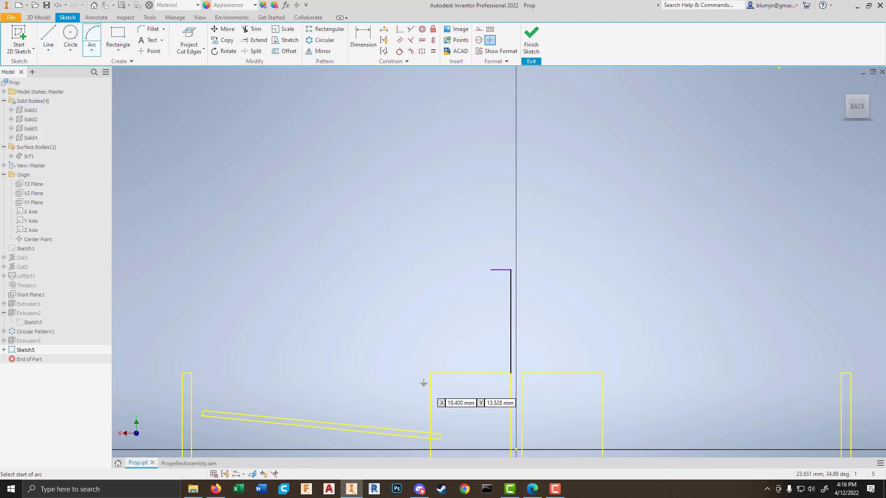
click(491, 269)
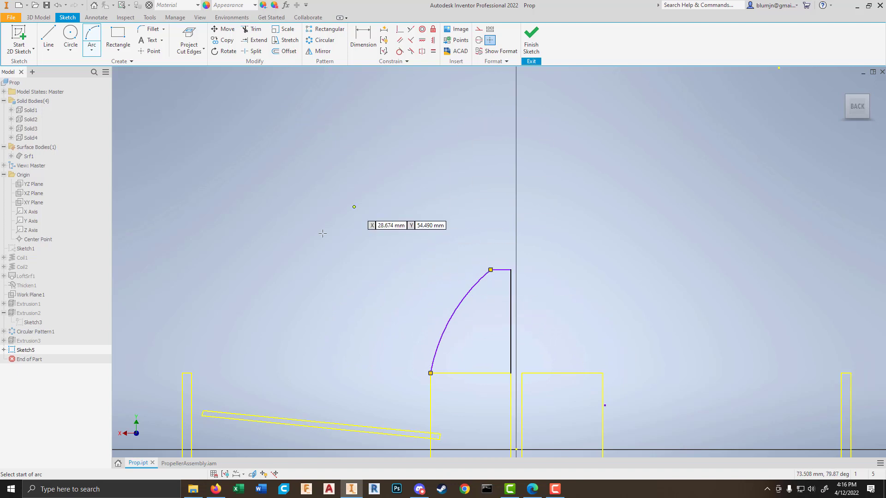
click(400, 53)
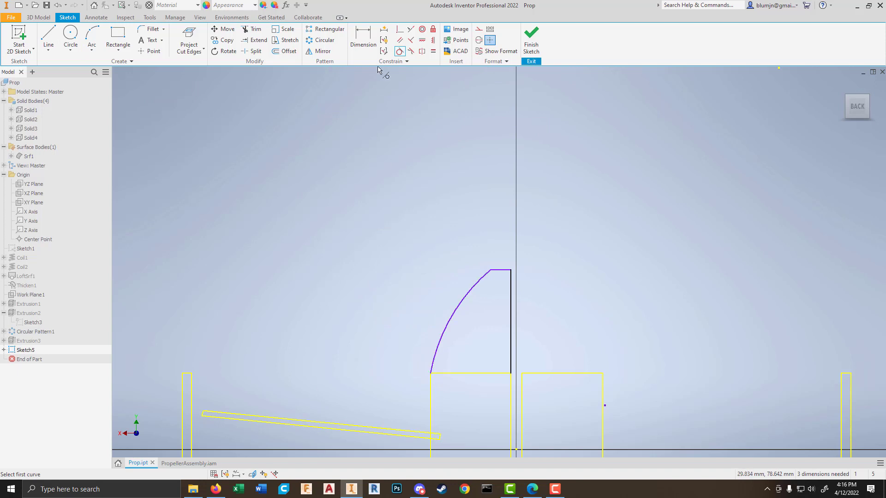
click(438, 338)
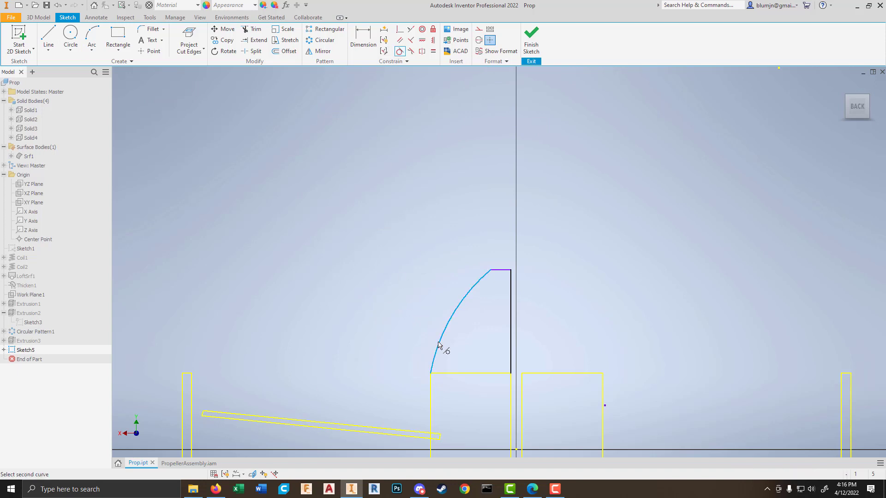
click(430, 405)
Step: Try to make the arc tangent to the short top line, and undo that constraint
click(489, 247)
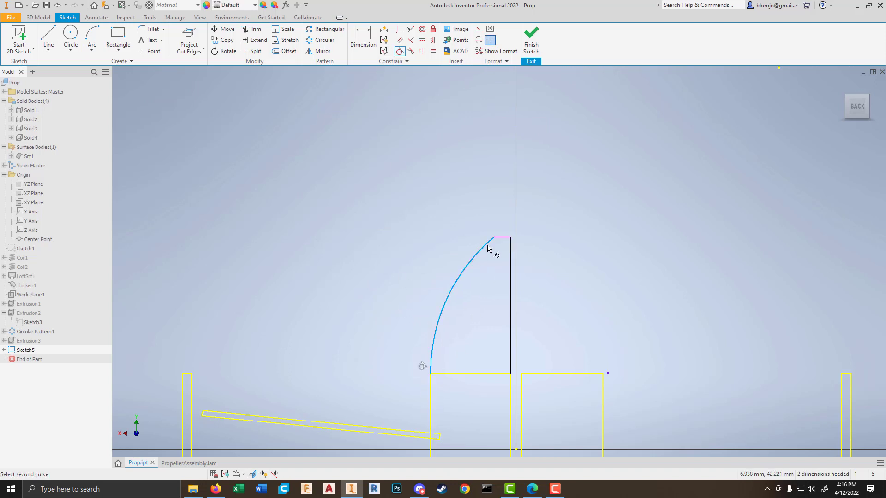
click(506, 239)
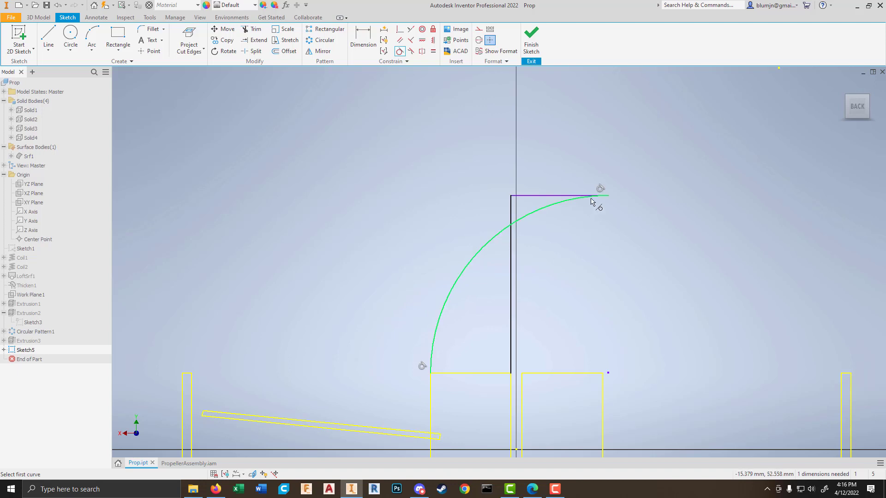
key(Escape)
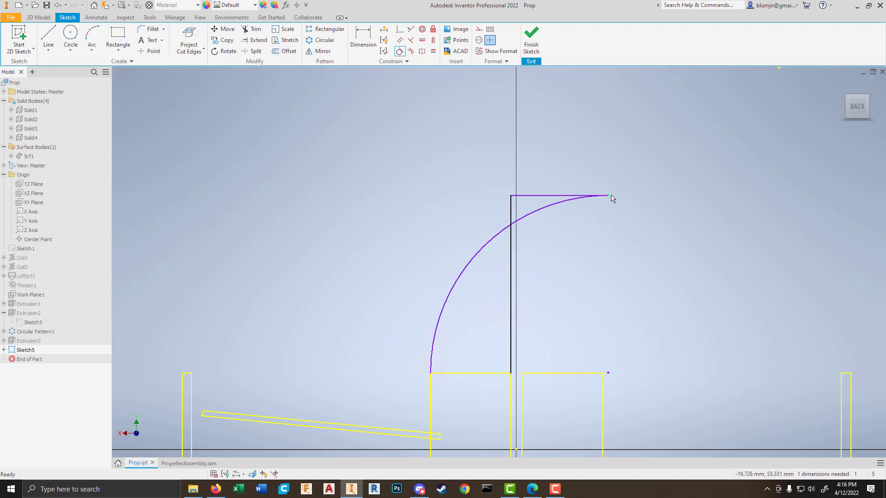
drag(609, 195, 590, 211)
key(ctrl+z)
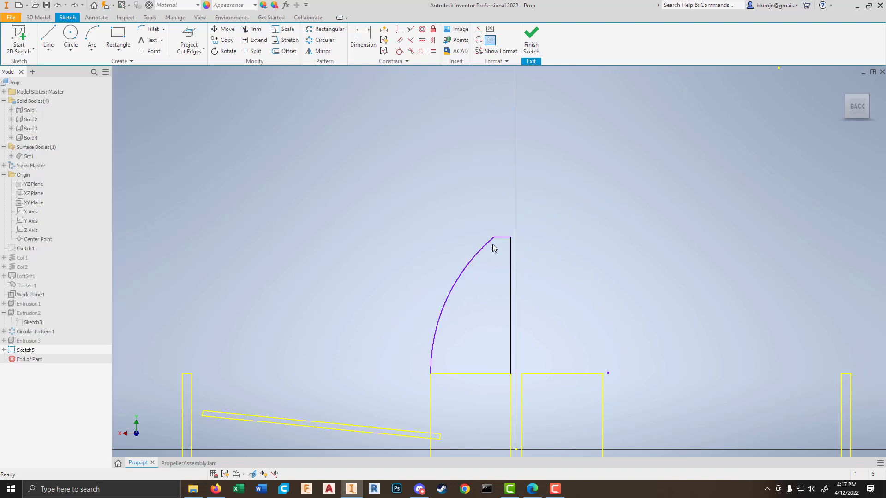
Step: Delete the arc between the hub's corner and the short top line
scroll(499, 241, down, 5)
scroll(480, 230, up, 5)
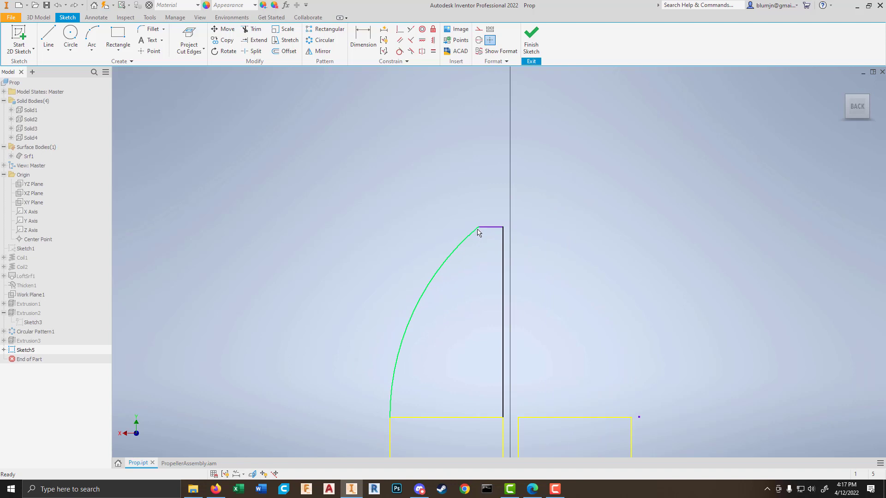
click(463, 248)
key(Delete)
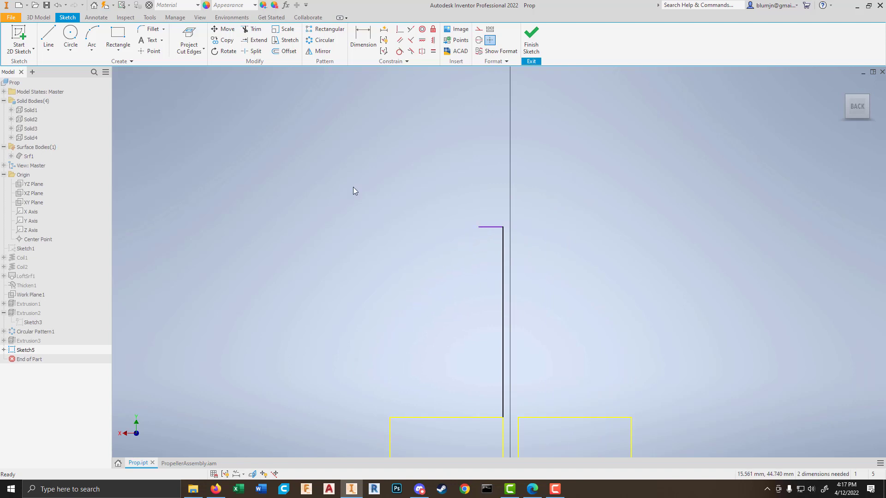
Step: Draw a large arc up from the hub's outer upper corner and a smaller arc, about 5 mm radius, joining it tangentially to the short top line
click(92, 35)
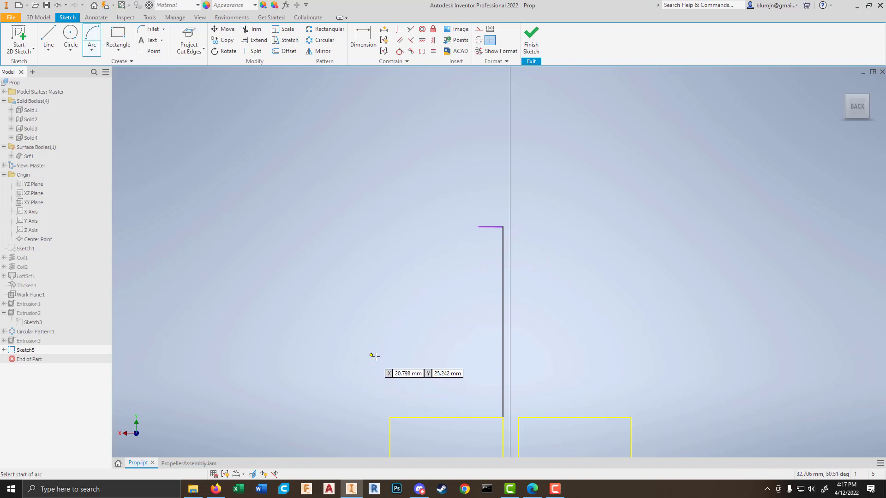
click(390, 417)
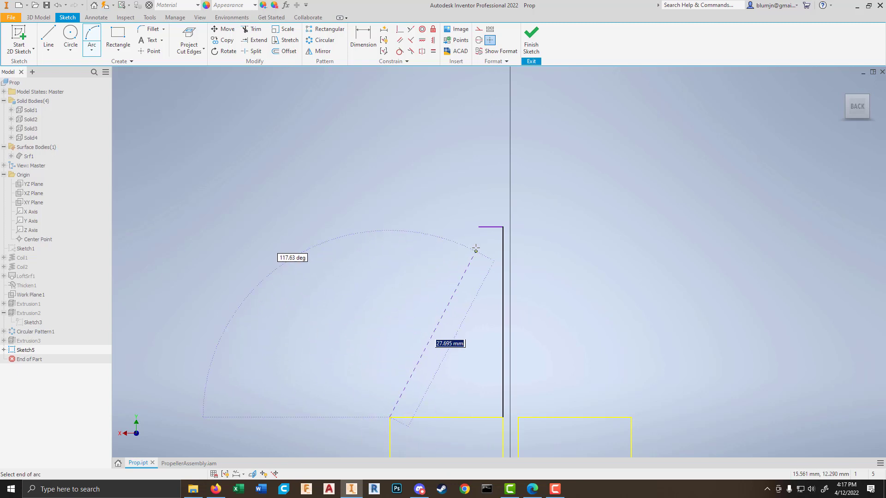
click(451, 244)
click(408, 277)
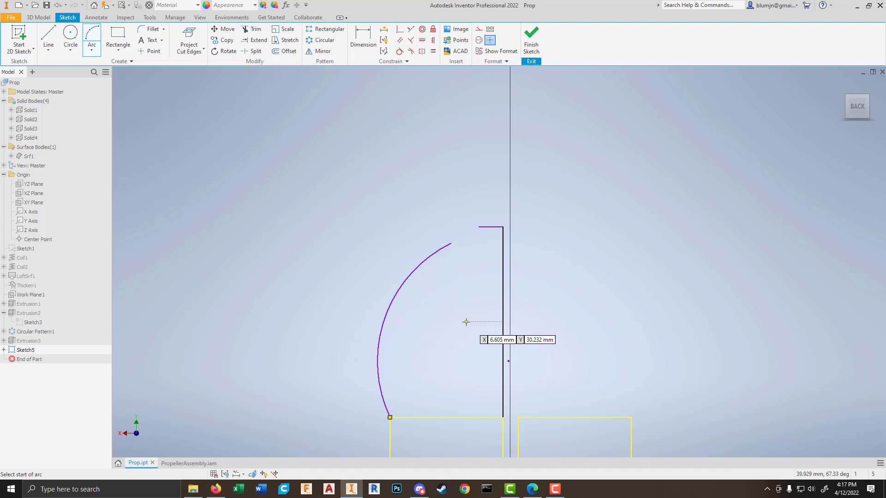
click(451, 243)
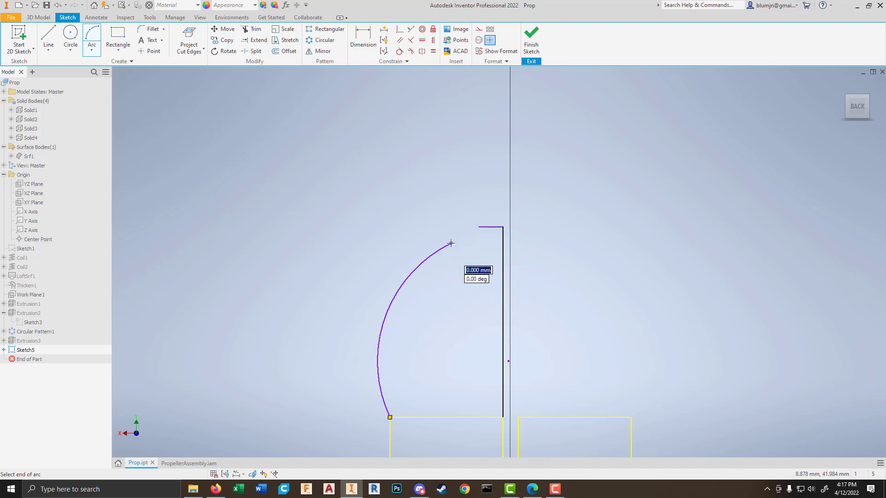
click(478, 227)
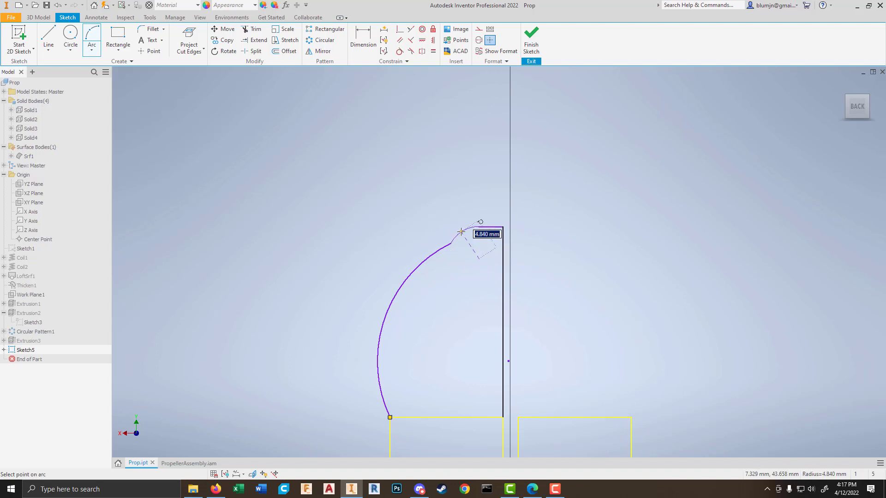
click(467, 230)
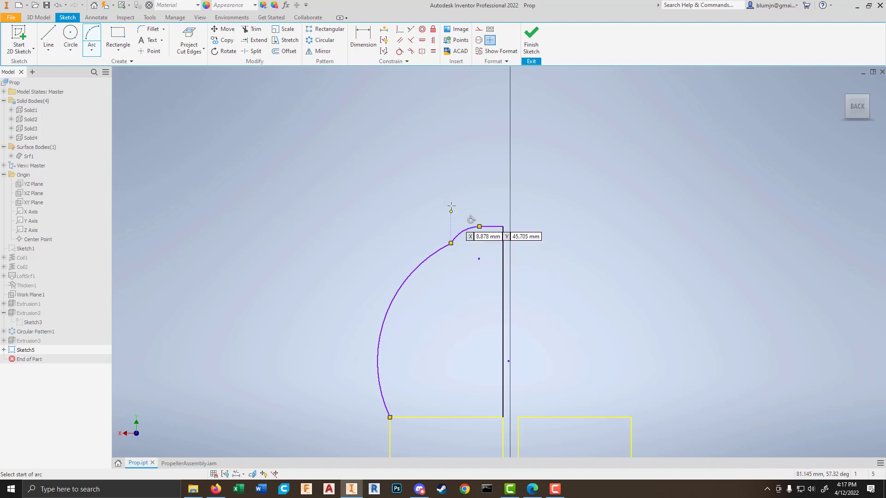
Step: Make the large arc tangent to the projected side edge of the hub
scroll(465, 203, up, 5)
scroll(517, 287, down, 3)
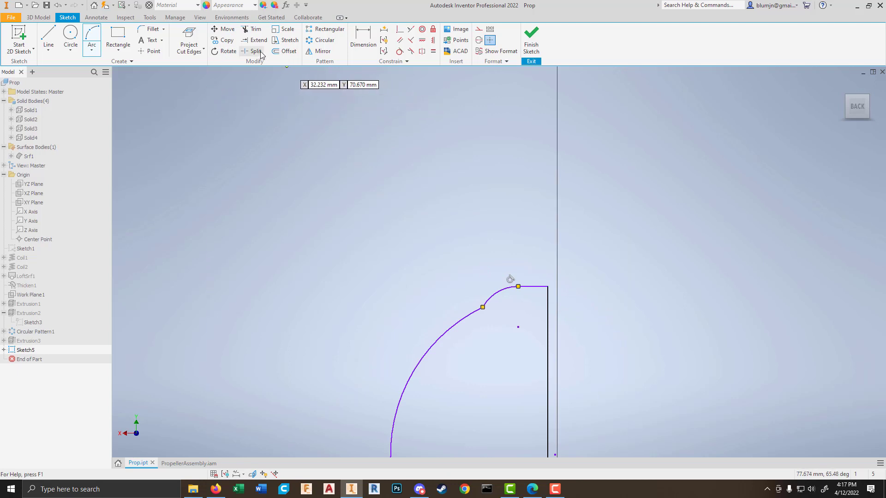
click(400, 51)
scroll(330, 222, down, 4)
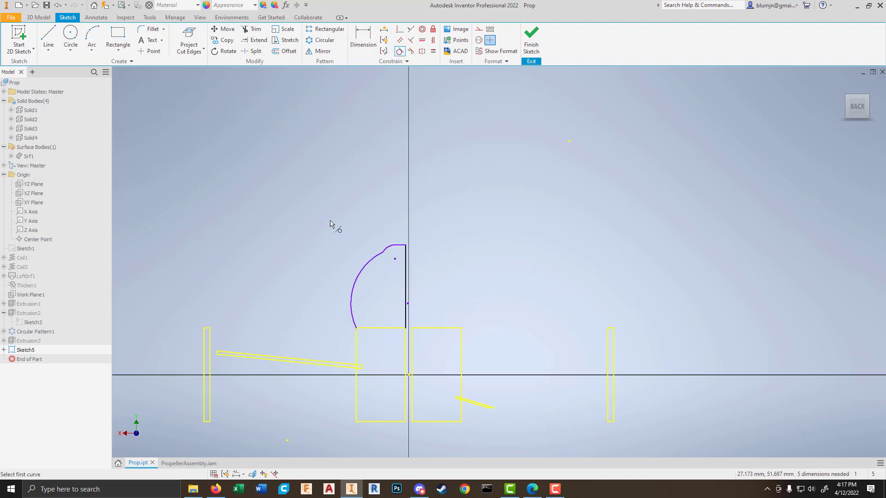
click(354, 328)
click(356, 340)
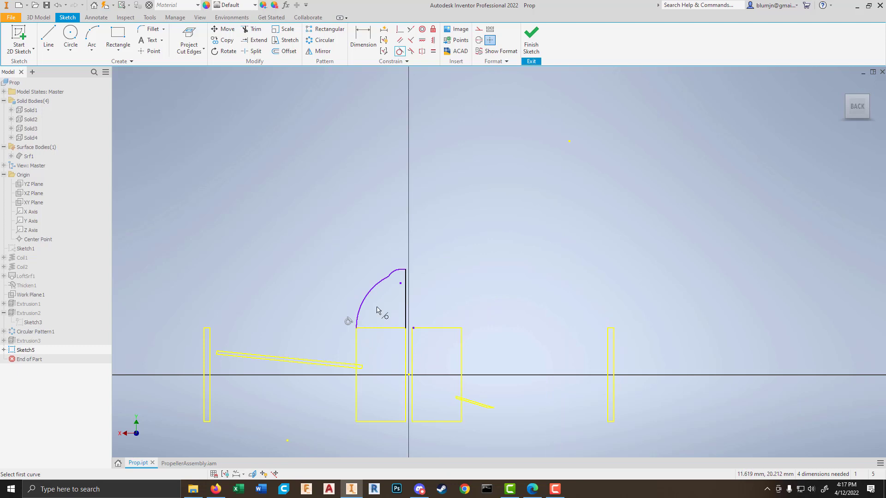
Step: Make the small upper arc tangent to the large arc of the nose profile
scroll(378, 307, up, 4)
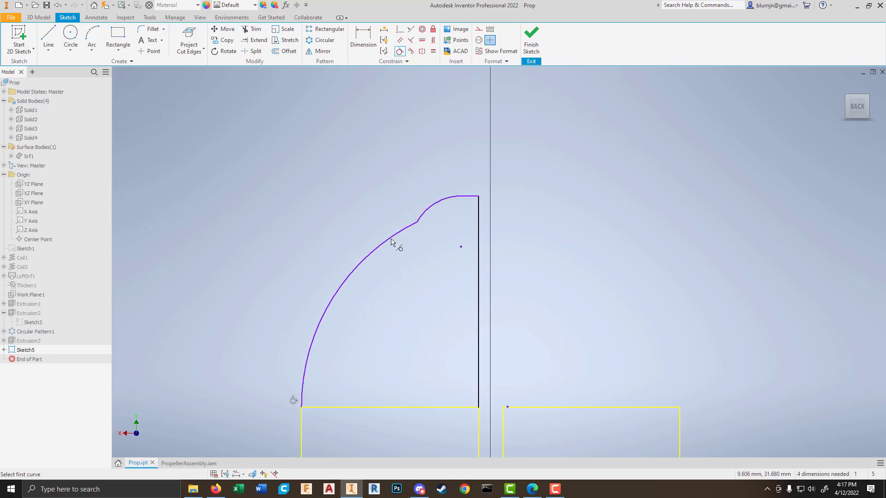
click(424, 216)
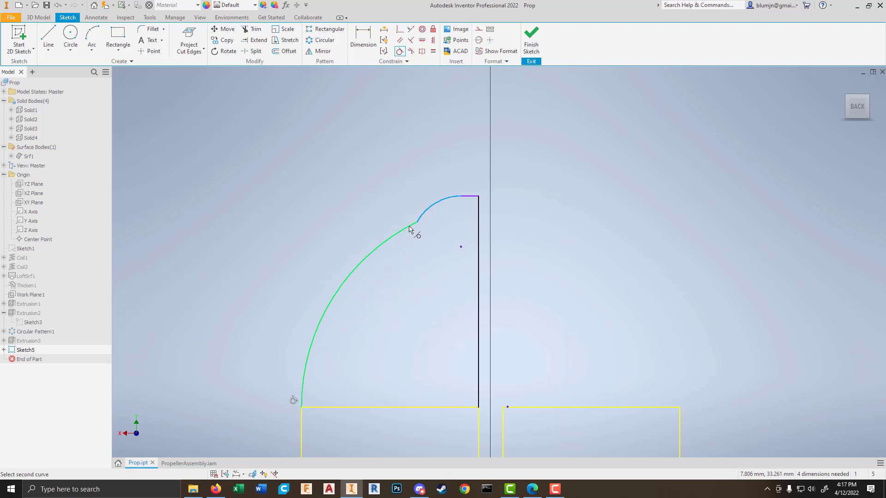
click(409, 227)
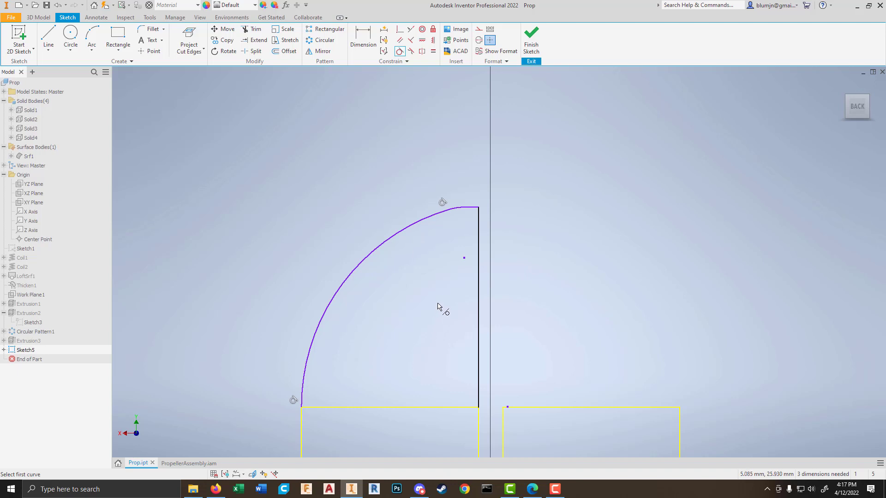
key(Escape)
Step: Dimension the short top line of the nose profile to 2 mm
scroll(439, 290, up, 2)
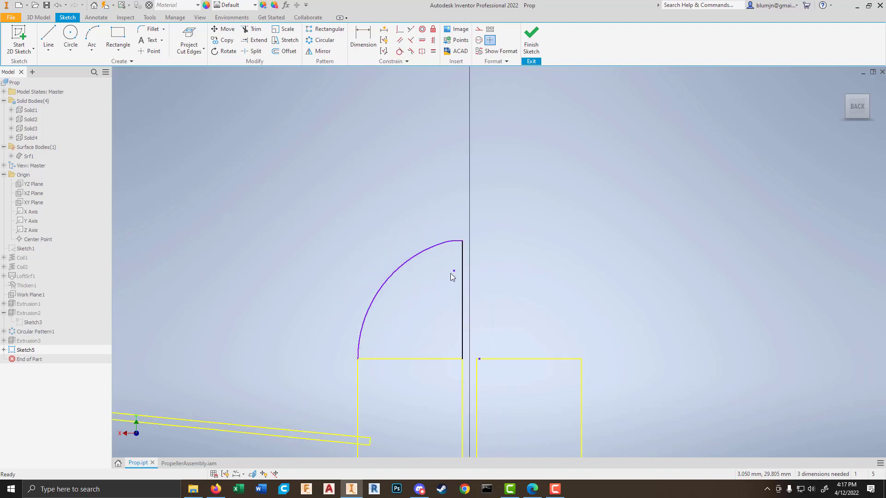
key(d)
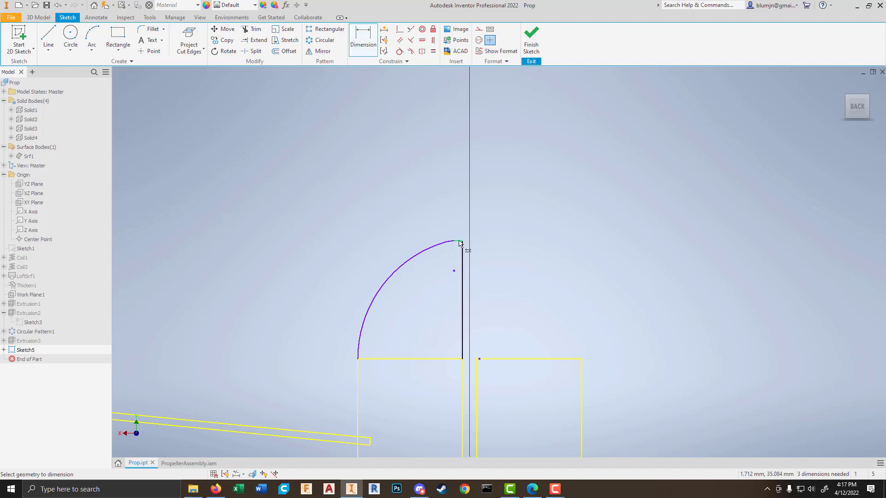
click(363, 46)
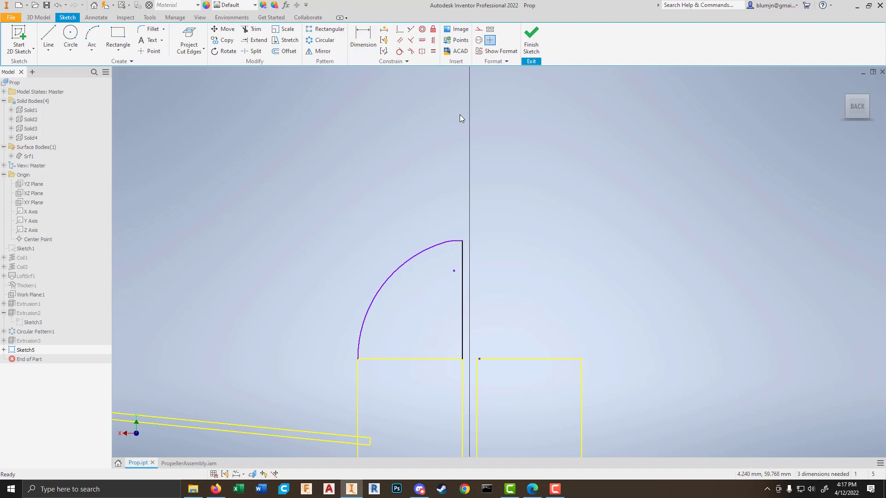
click(366, 41)
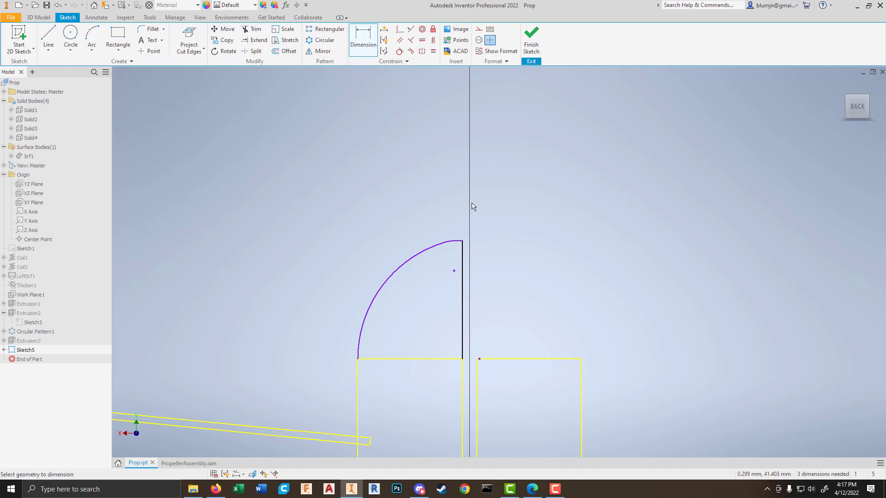
scroll(460, 242, up, 3)
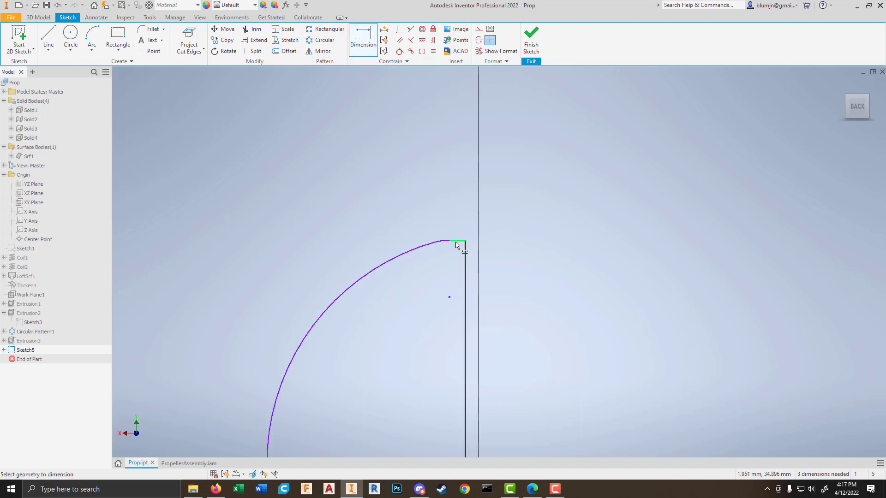
click(456, 242)
click(455, 179)
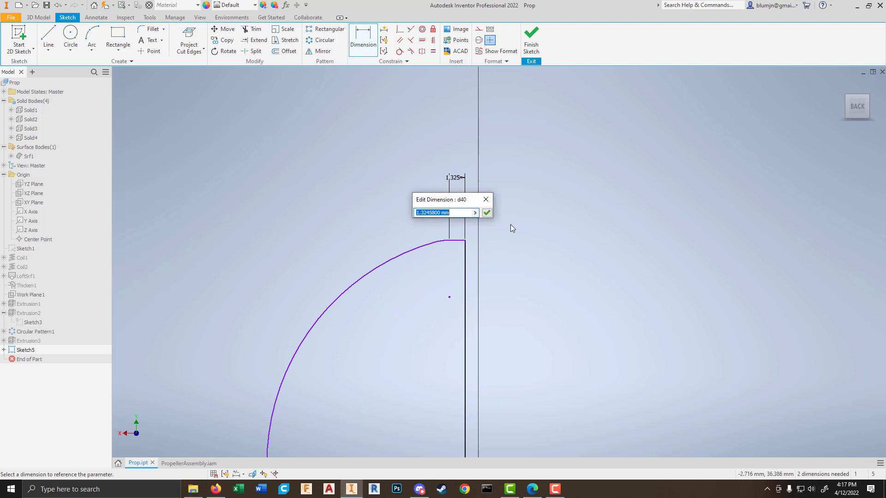
text(2)
key(Return)
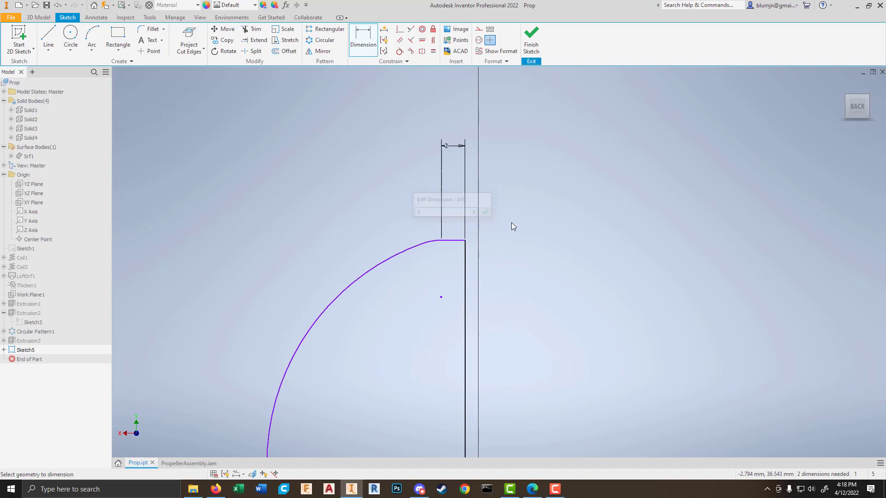
Step: Dimension the nose profile's vertical inner line to 24 mm and finish the sketch
click(466, 275)
click(559, 290)
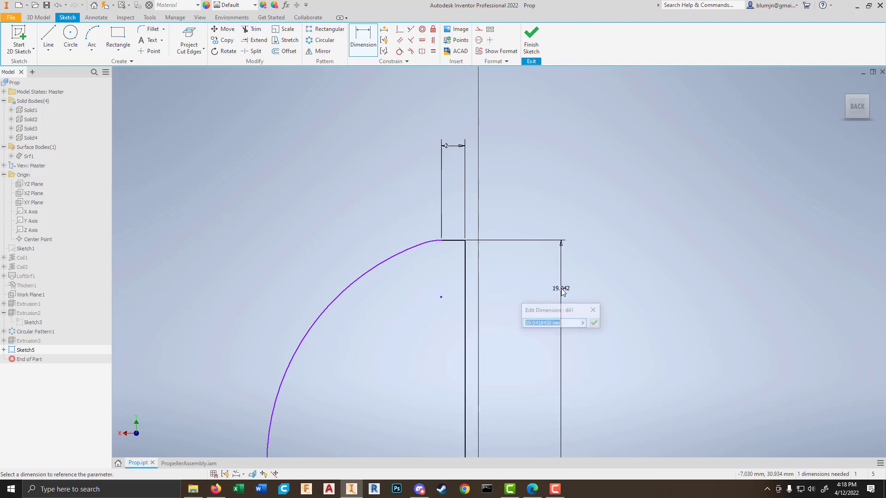
scroll(455, 213, up, 4)
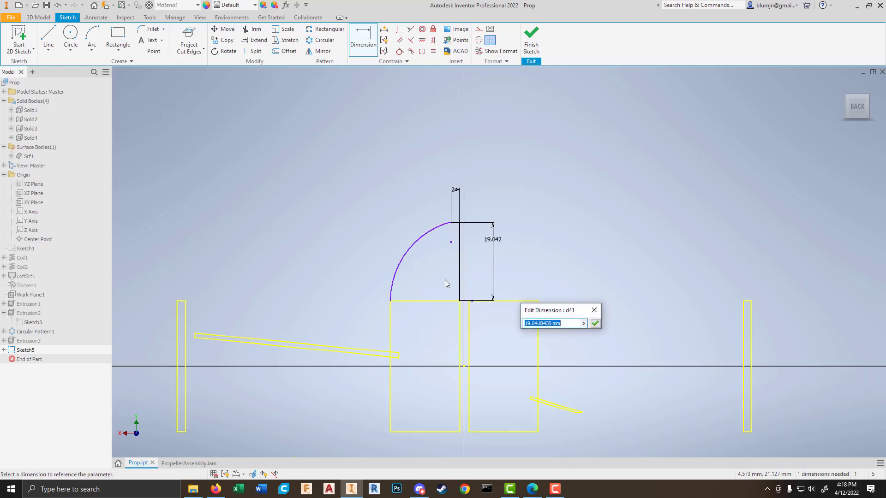
text(24)
key(Return)
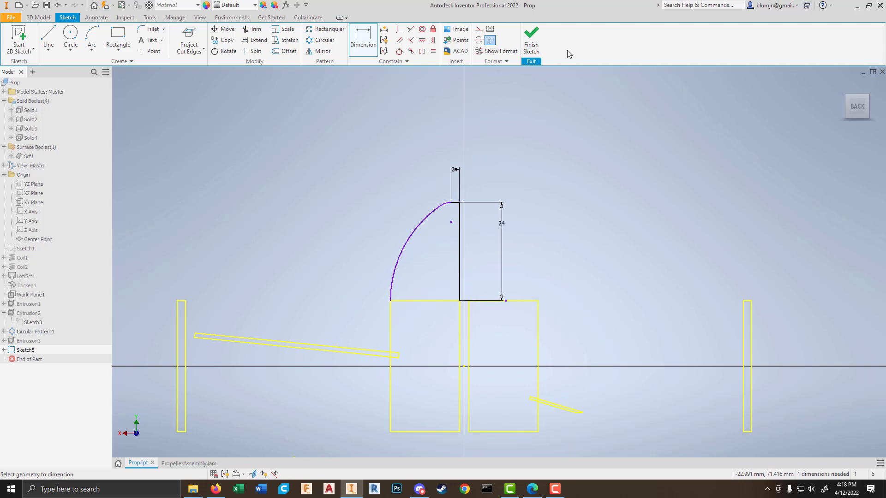
click(529, 38)
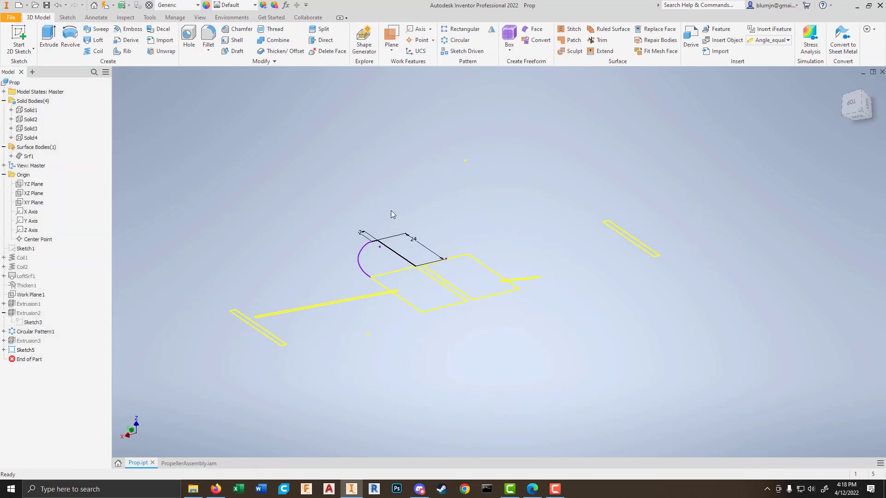
Step: Turn the visibility of all solid bodies back on
right_click(29, 101)
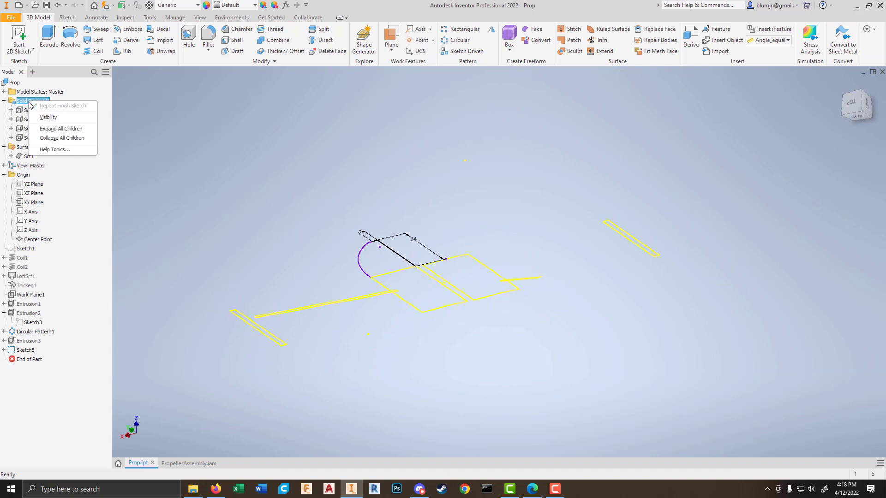
click(51, 121)
shift+middle_drag(277, 184, 376, 172)
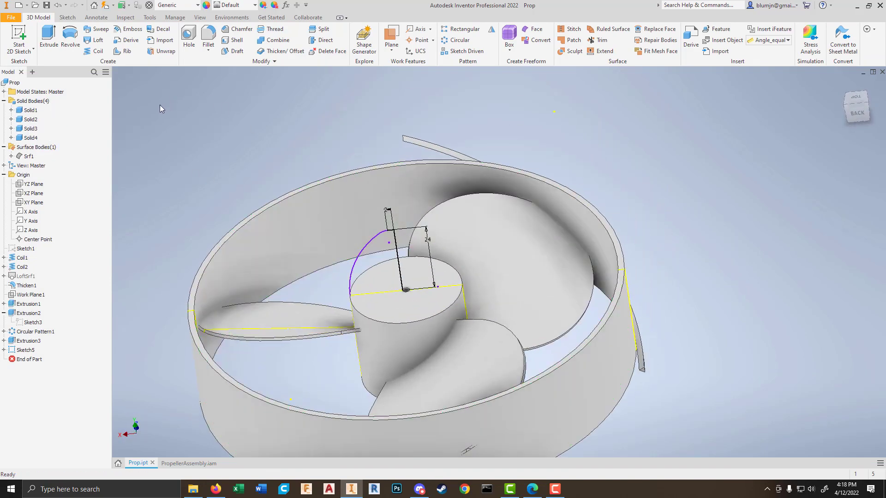
Step: Set up a 360-degree Revolve of the closed nose profile about the origin's Y Axis
click(70, 37)
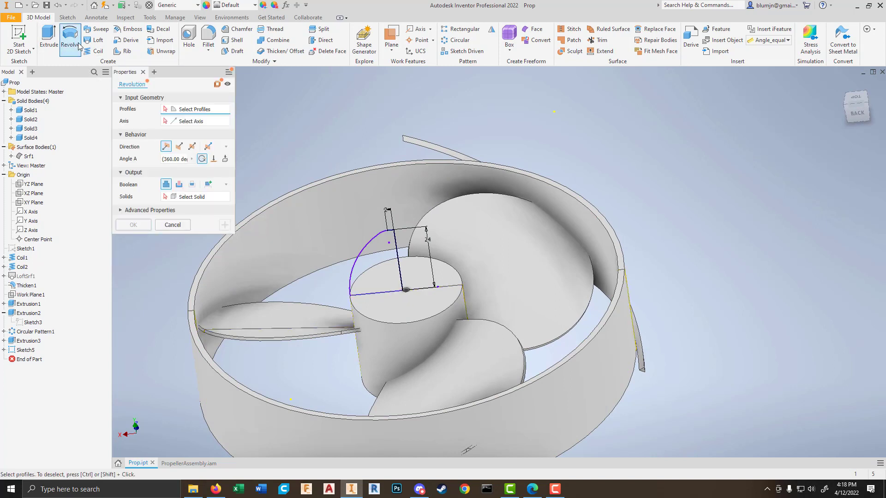
click(378, 262)
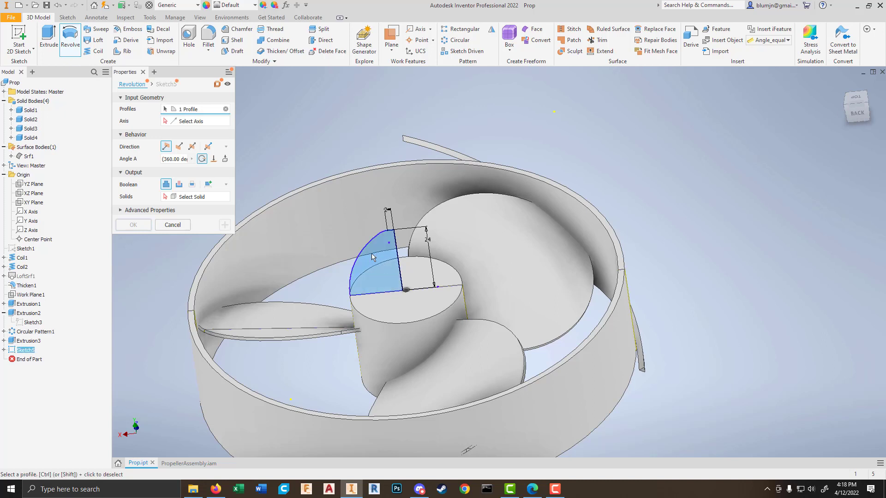
click(186, 121)
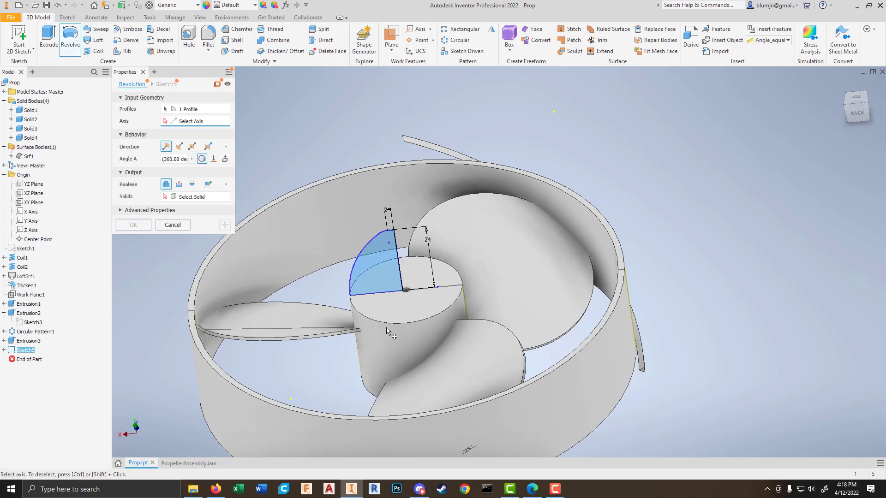
scroll(410, 300, up, 5)
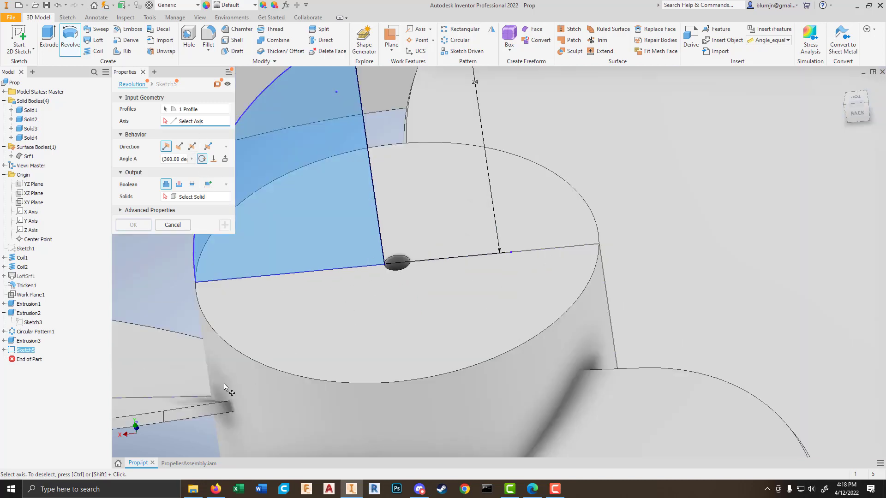
scroll(306, 405, down, 2)
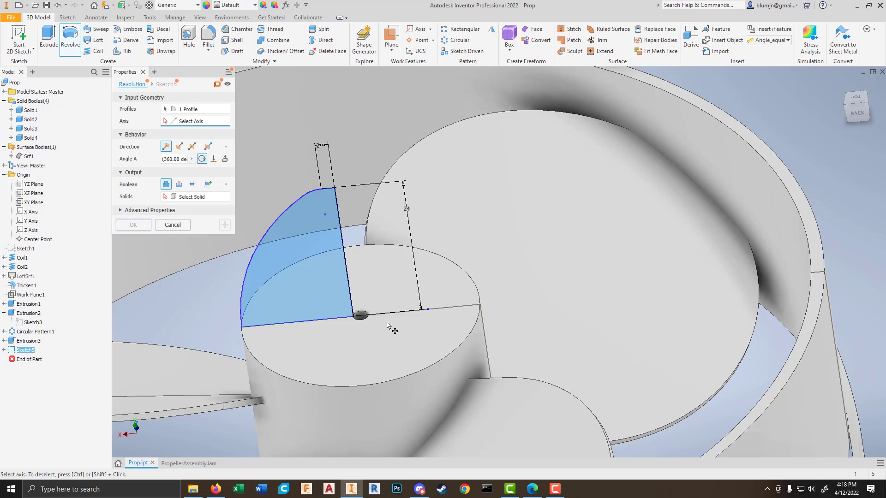
click(34, 221)
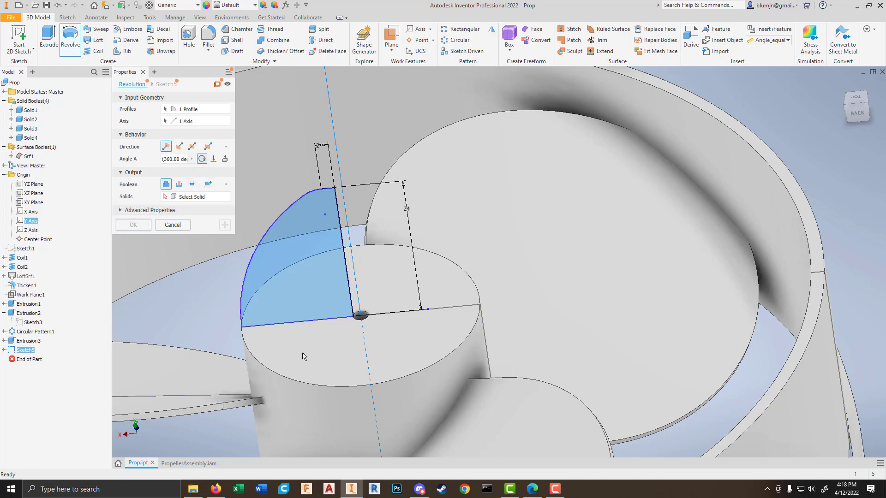
Step: Join the revolved nose to the propeller's hub solid and complete the revolution
click(193, 196)
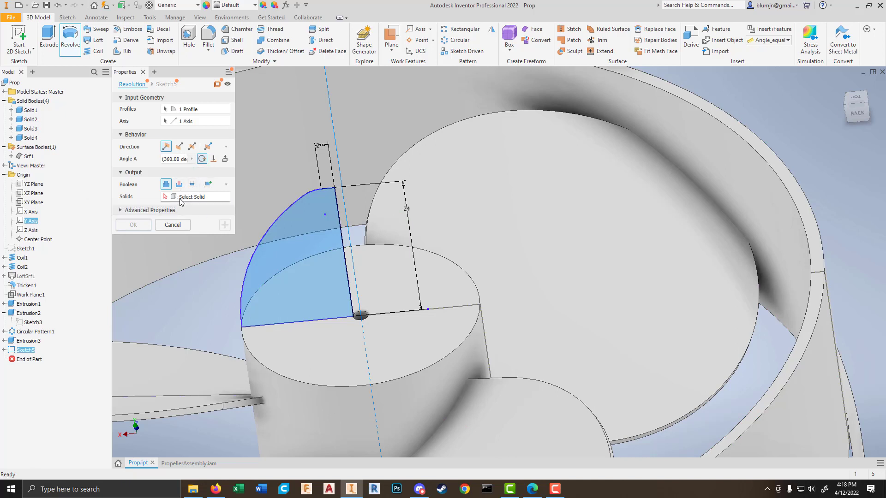
click(315, 374)
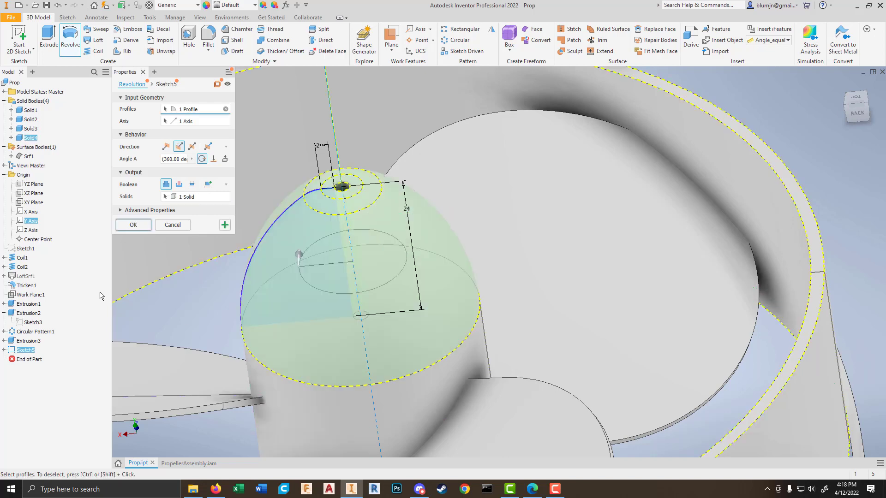
click(191, 186)
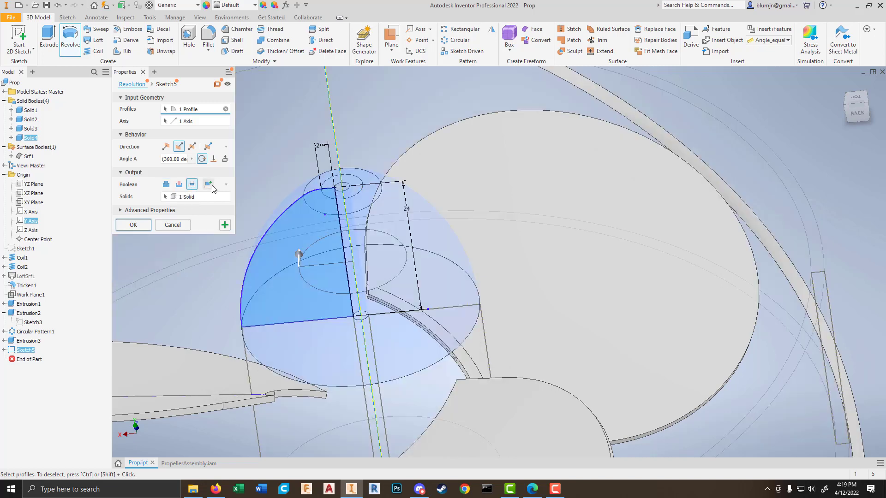
click(208, 185)
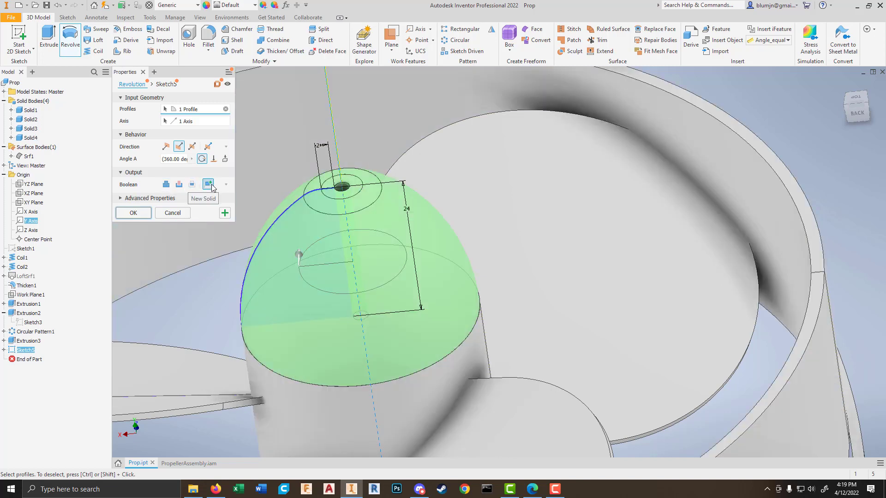
click(166, 184)
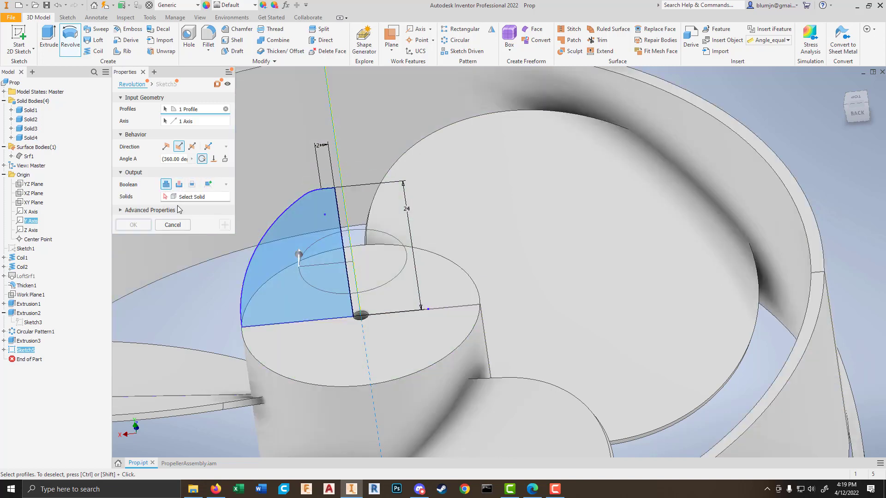
click(194, 197)
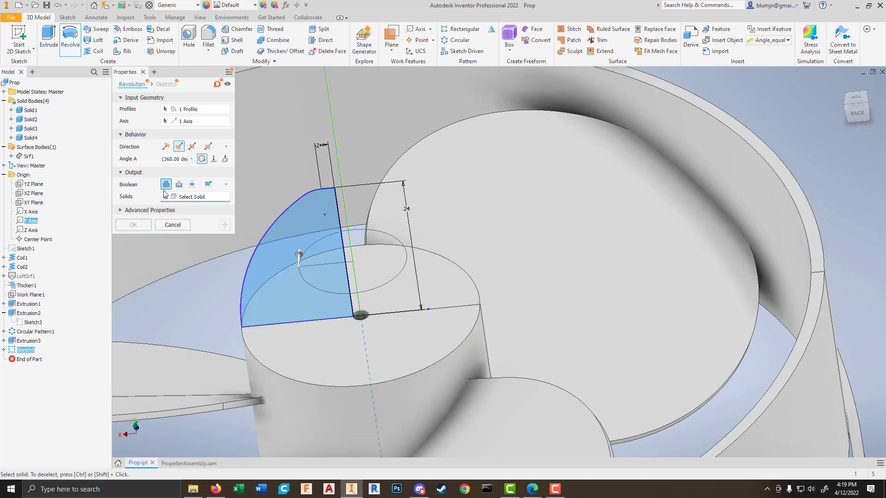
click(302, 378)
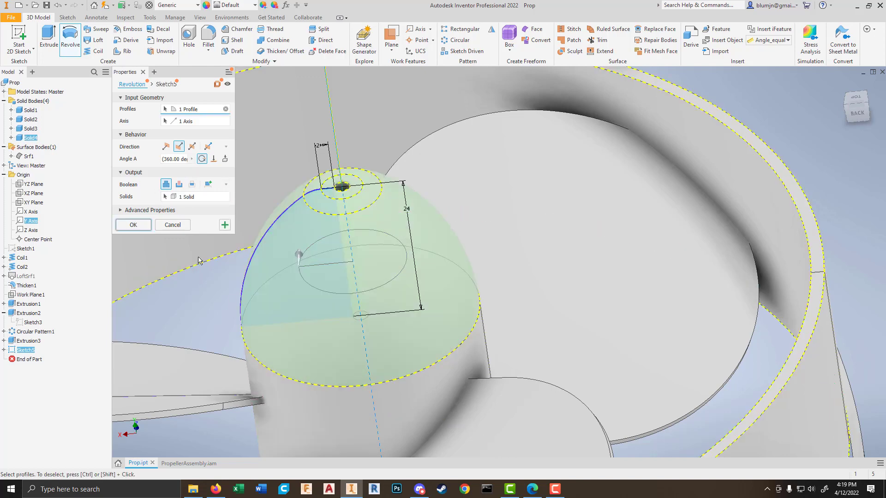
click(133, 225)
Step: Hide the two leftover coil bodies, Solid1 and Solid2, at the outer ring
scroll(456, 383, down, 6)
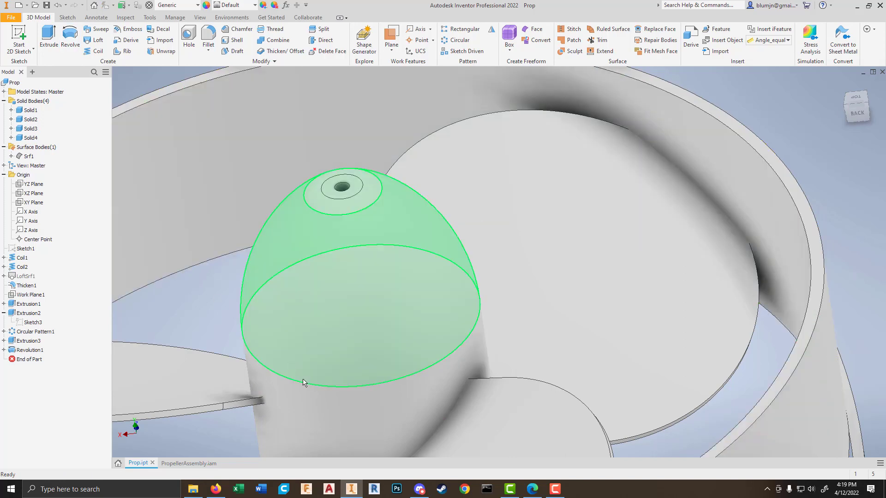
mouse_move(455, 384)
mouse_down()
mouse_move(458, 399)
mouse_move(462, 374)
mouse_move(460, 382)
mouse_up()
shift+middle_drag(460, 381, 399, 379)
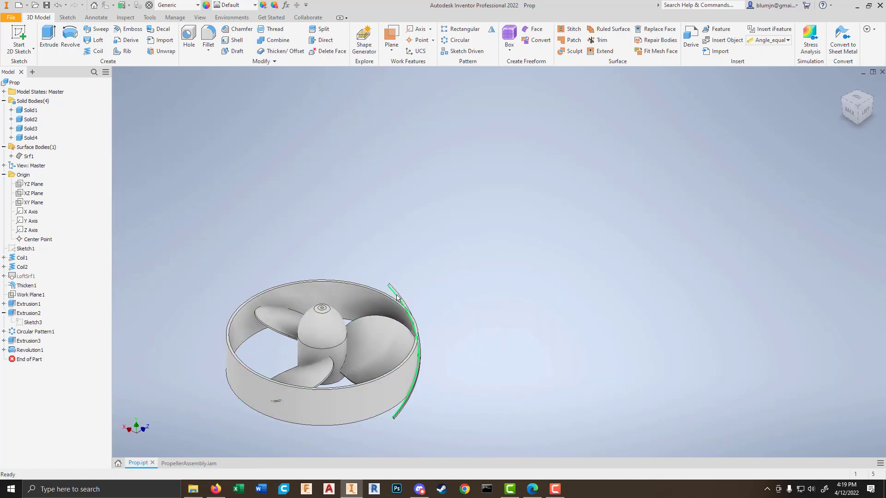
scroll(399, 294, up, 5)
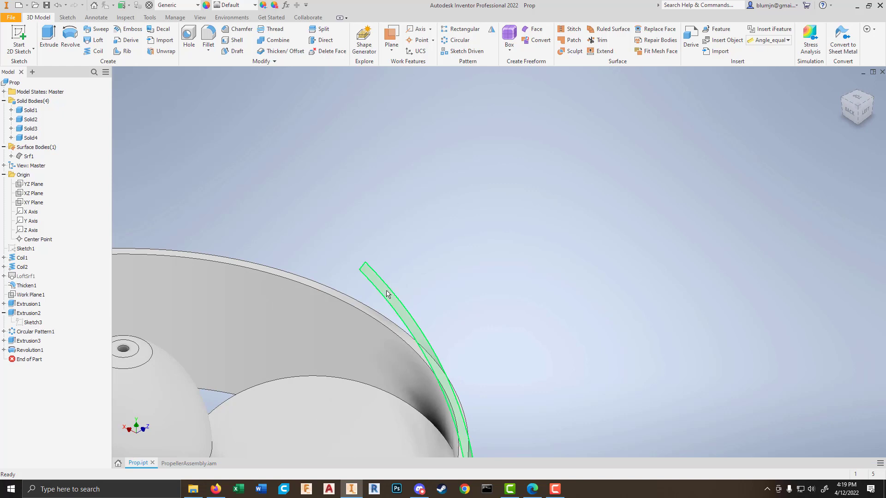
right_click(33, 111)
click(50, 165)
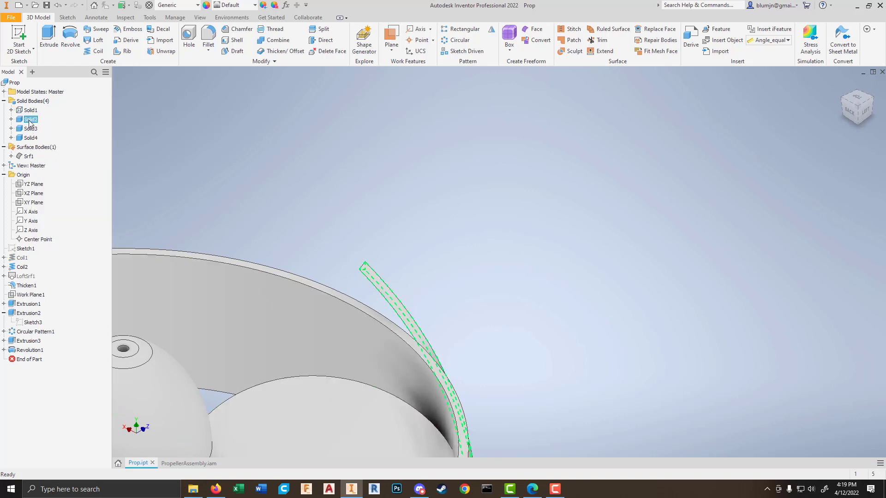
right_click(30, 120)
click(48, 175)
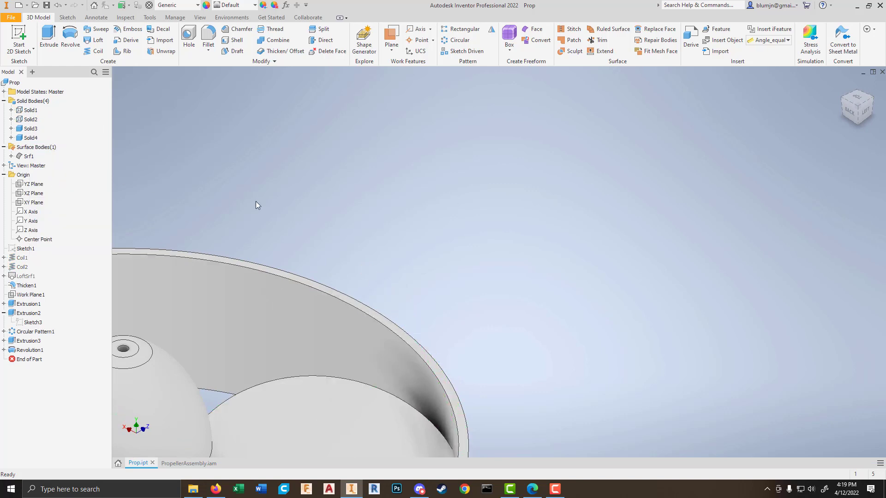
scroll(291, 197, down, 5)
shift+middle_drag(362, 231, 337, 234)
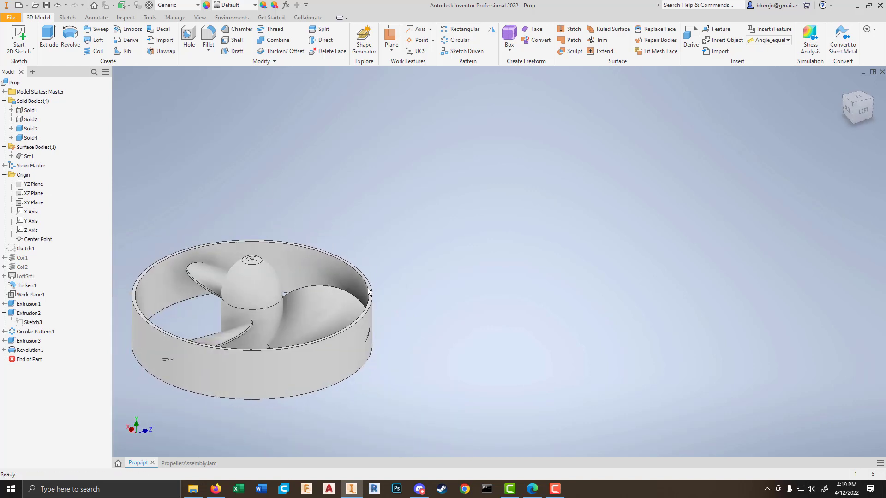
Step: Open the outer ring's sketch, Sketch4 under Extrusion3, for editing
scroll(383, 350, up, 8)
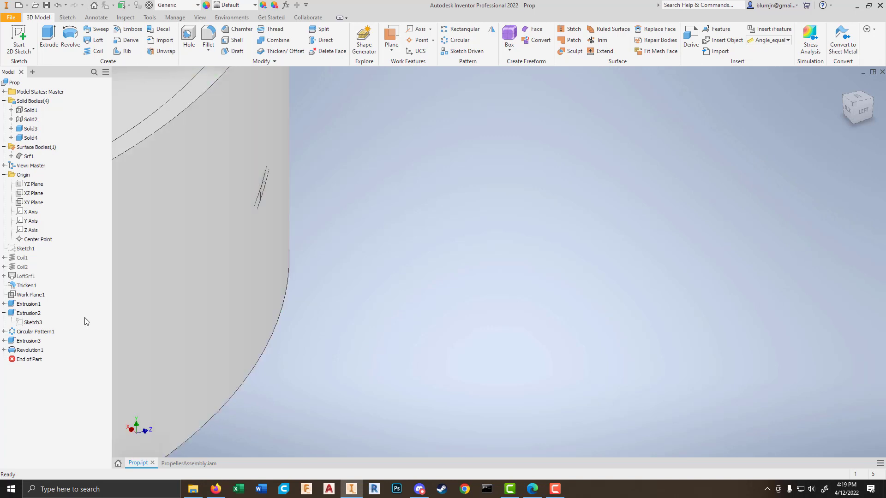
click(4, 341)
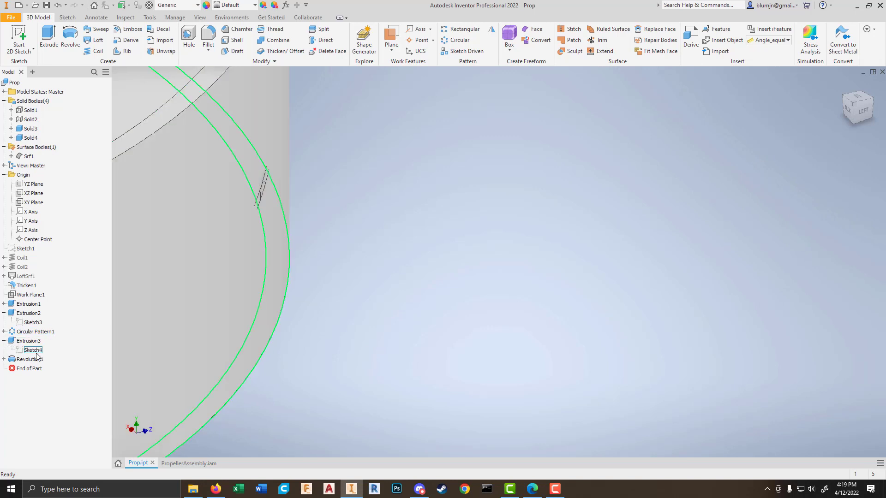
right_click(40, 352)
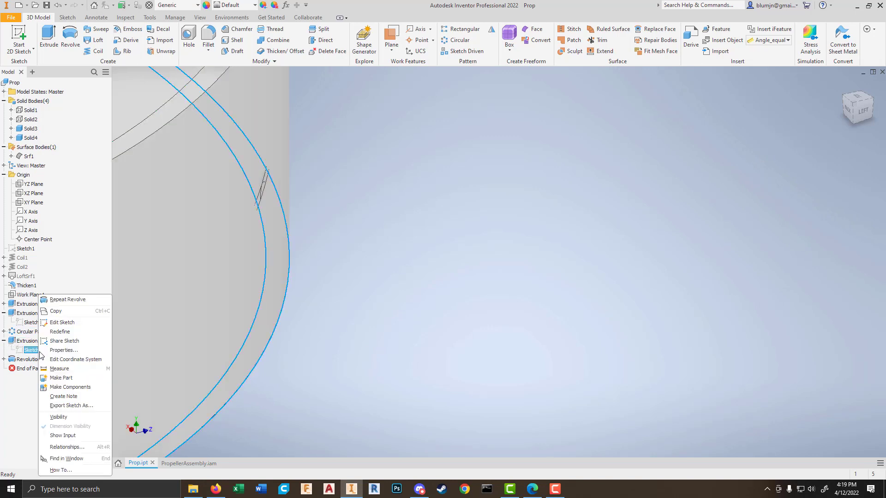
click(58, 329)
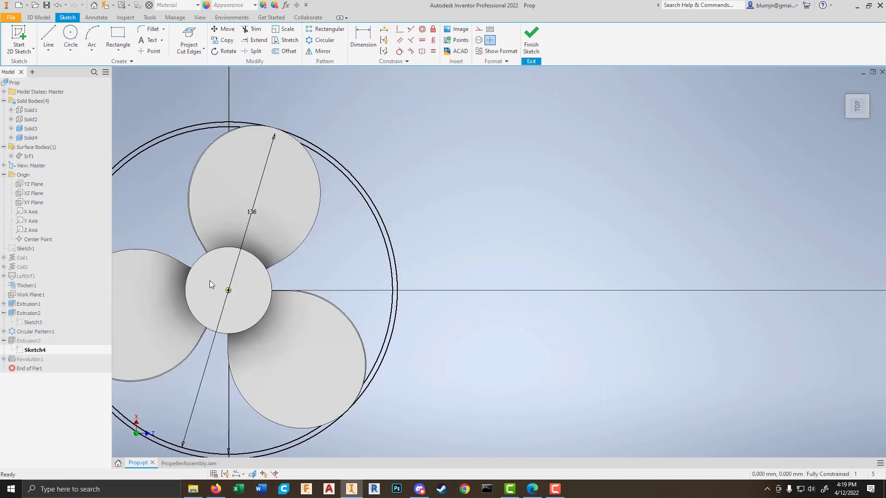
scroll(256, 211, down, 3)
scroll(253, 223, up, 5)
scroll(254, 222, down, 5)
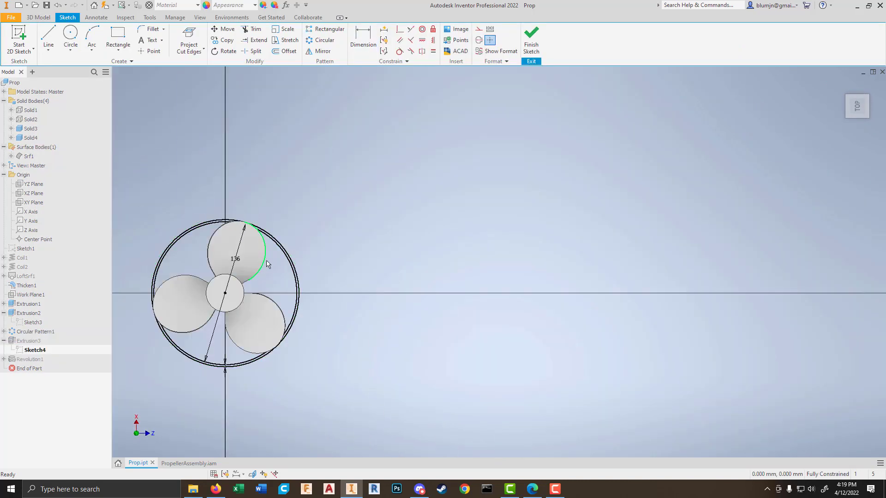
scroll(240, 240, up, 5)
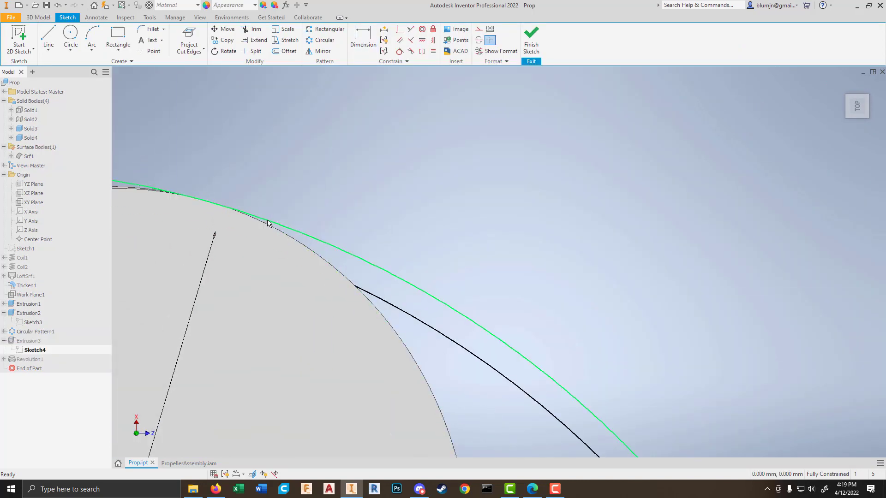
scroll(266, 213, down, 5)
scroll(170, 328, up, 3)
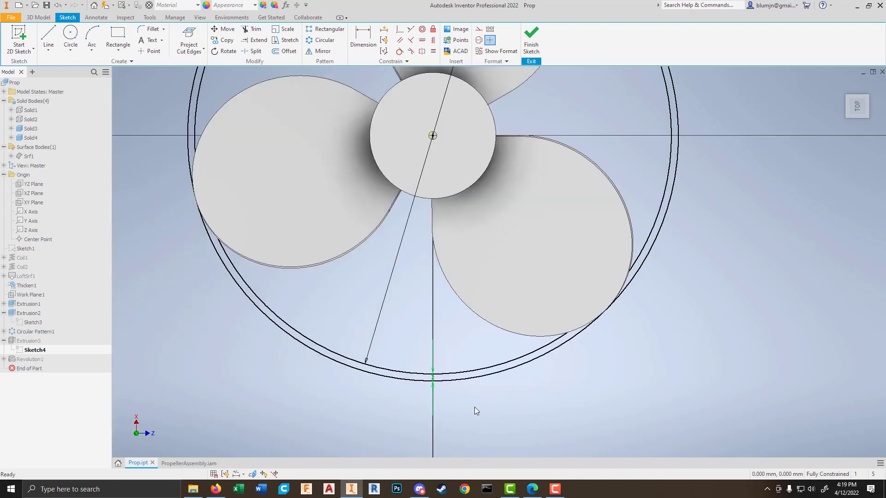
Step: Move the ring's wall thickness dimension clear of the vertical axis line, set it to 2.4 mm, and finish the sketch
scroll(474, 409, up, 2)
scroll(389, 369, up, 2)
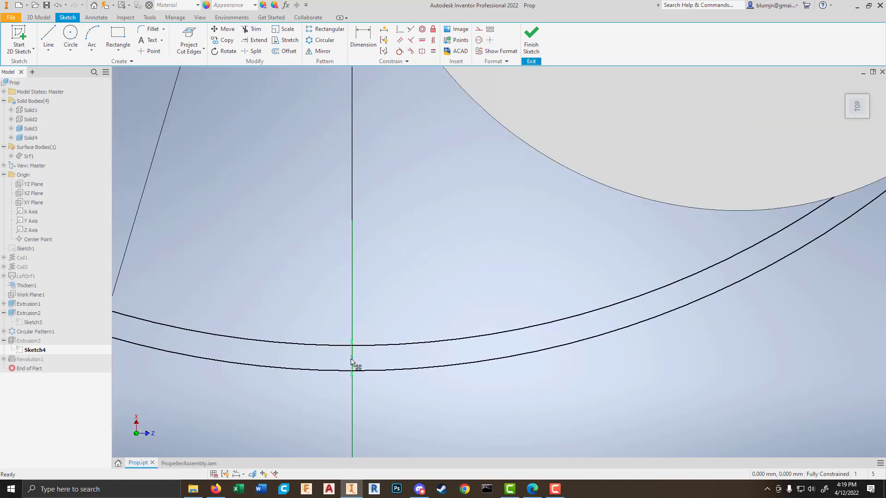
drag(351, 361, 294, 359)
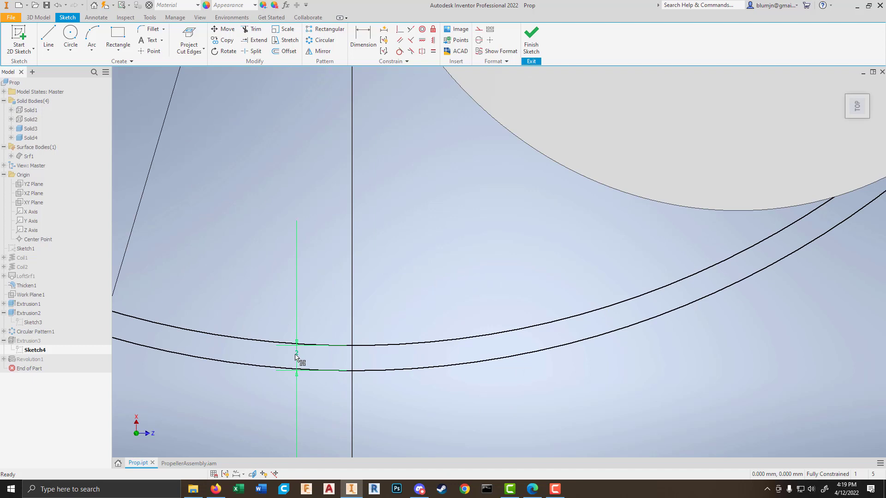
click(296, 356)
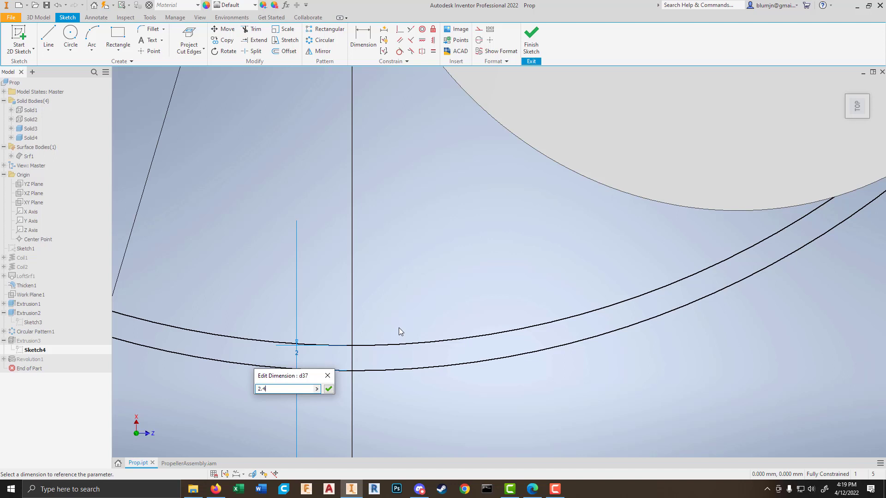
text(2.4)
key(Return)
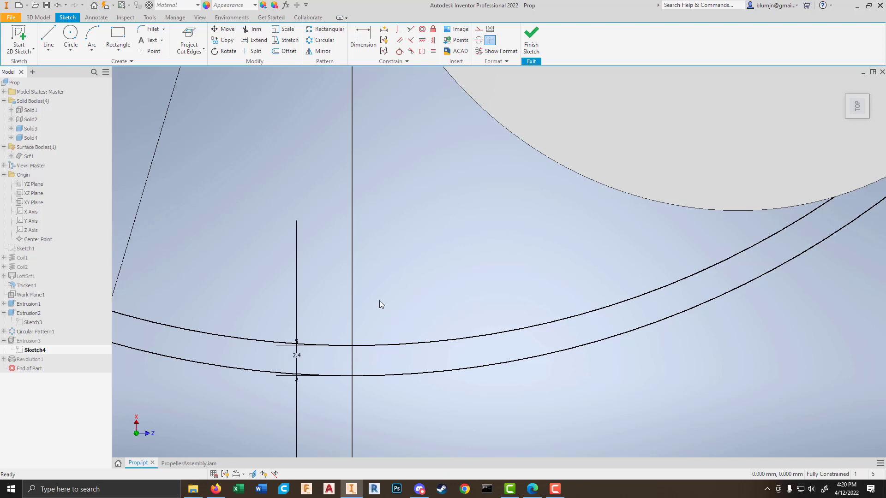
scroll(383, 287, down, 5)
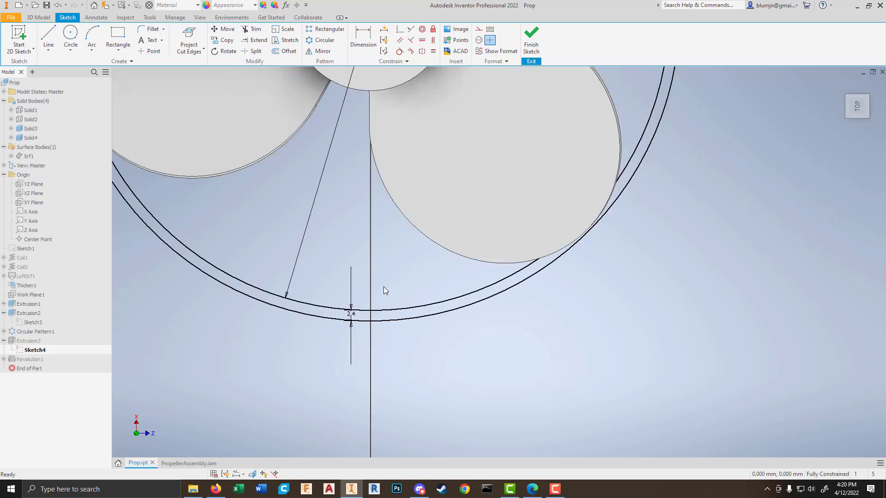
click(535, 40)
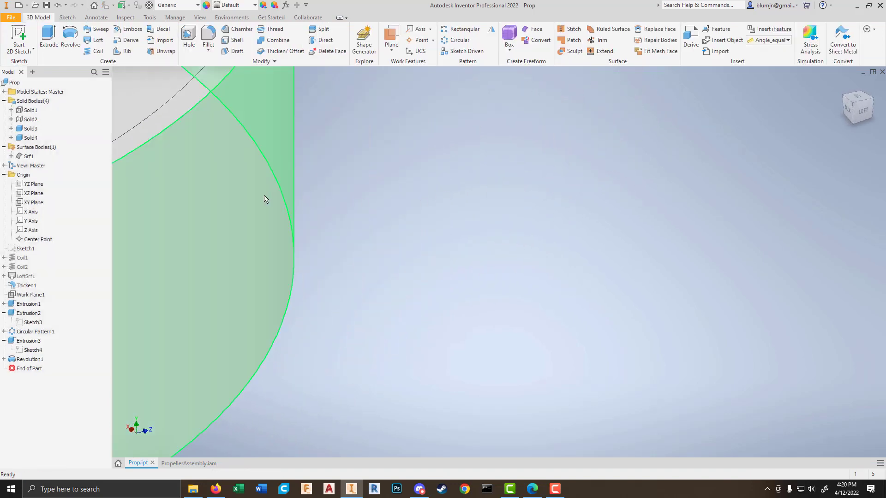
Step: Combine the blades solid into the hub-and-ring solid as the base body, using the Join operation
scroll(287, 190, down, 10)
scroll(351, 217, up, 8)
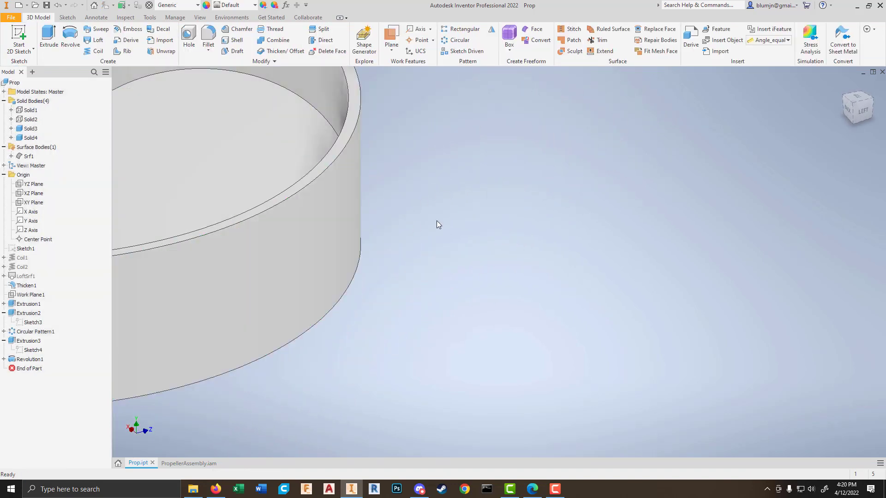
shift+middle_drag(437, 220, 291, 210)
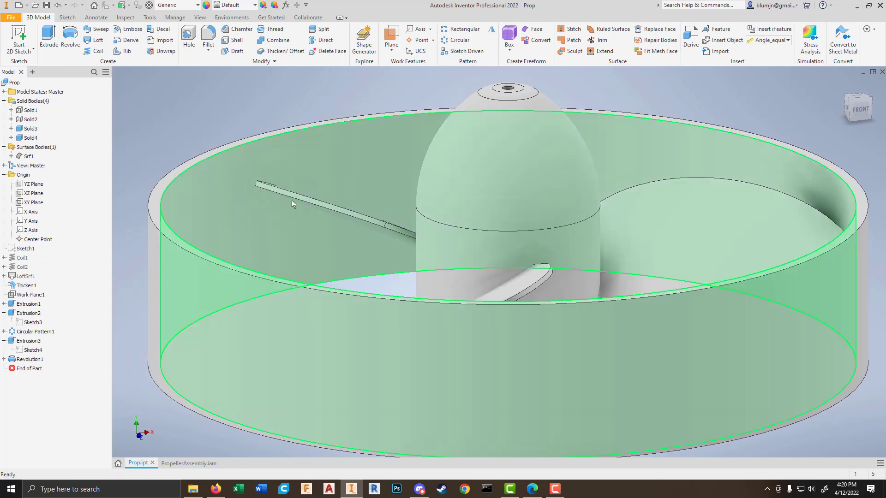
scroll(292, 200, down, 4)
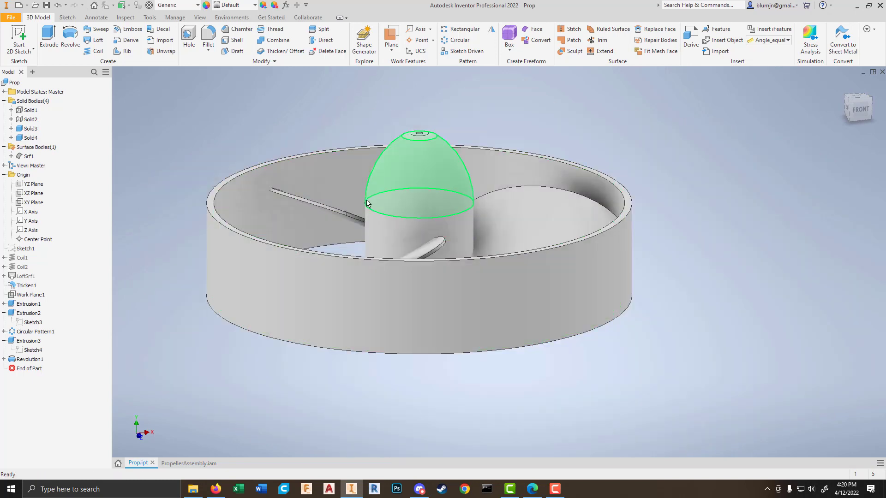
click(274, 40)
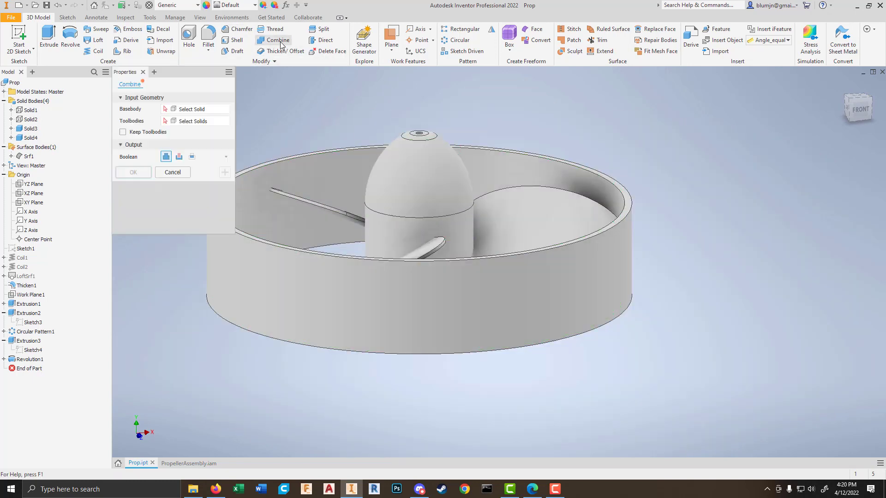
click(392, 183)
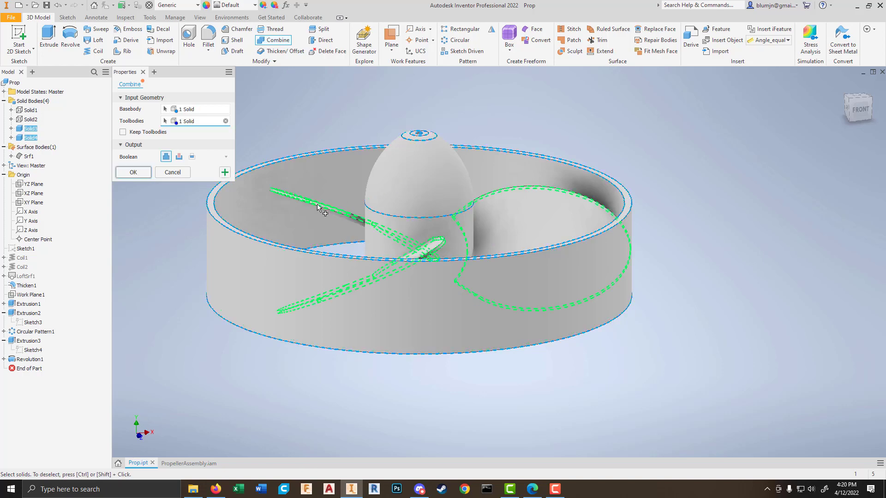
click(143, 174)
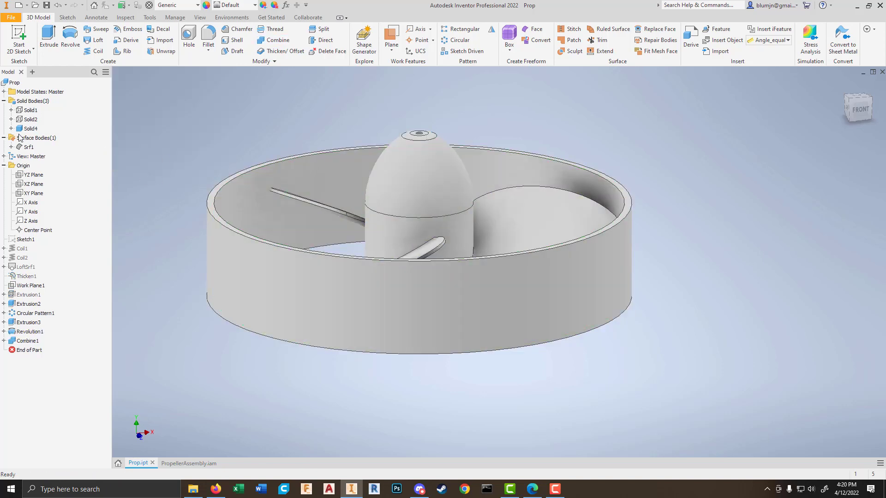
shift+middle_drag(311, 158, 259, 161)
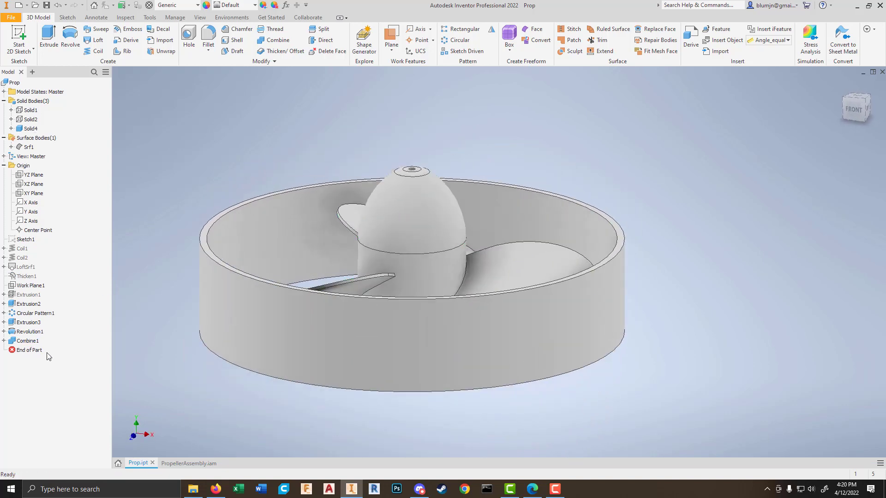
scroll(511, 416, down, 3)
shift+middle_drag(512, 416, 451, 419)
middle_drag(292, 157, 298, 121)
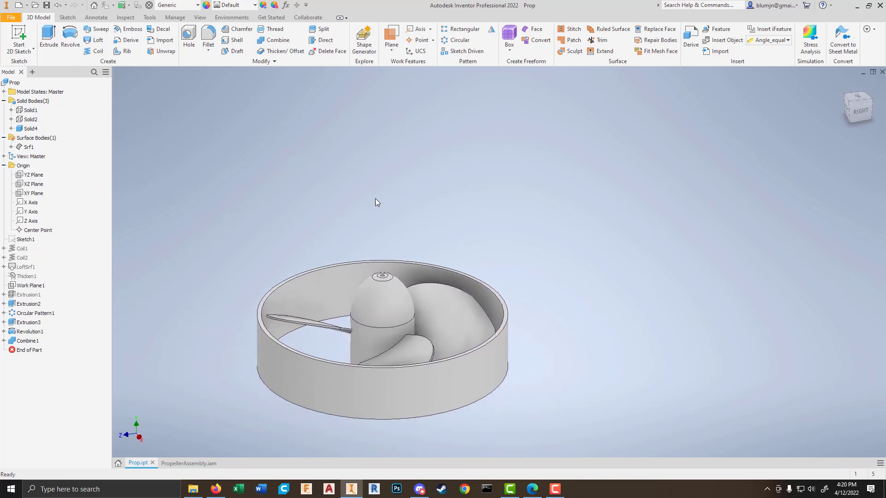
click(212, 34)
scroll(393, 351, up, 5)
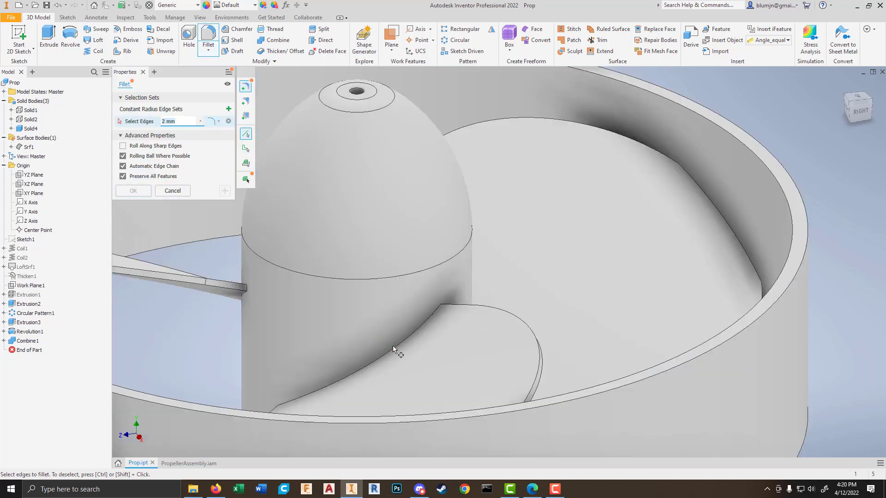
click(398, 347)
scroll(459, 327, down, 5)
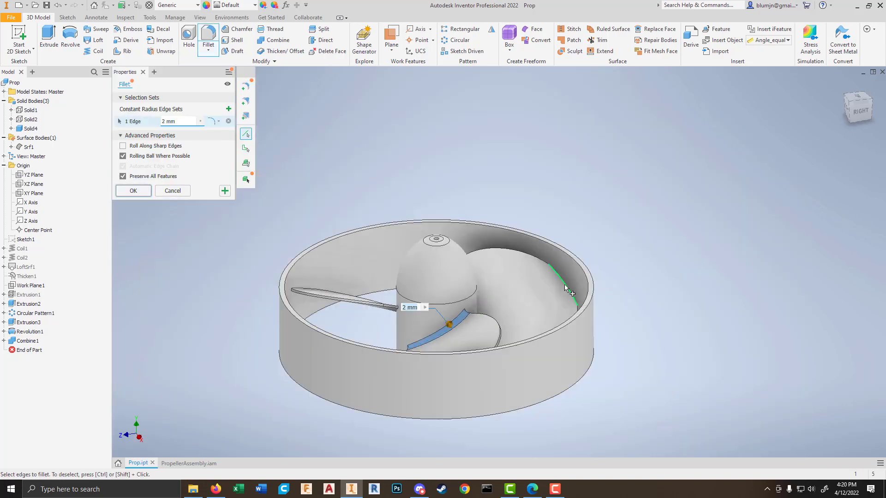
shift+middle_drag(560, 299, 497, 263)
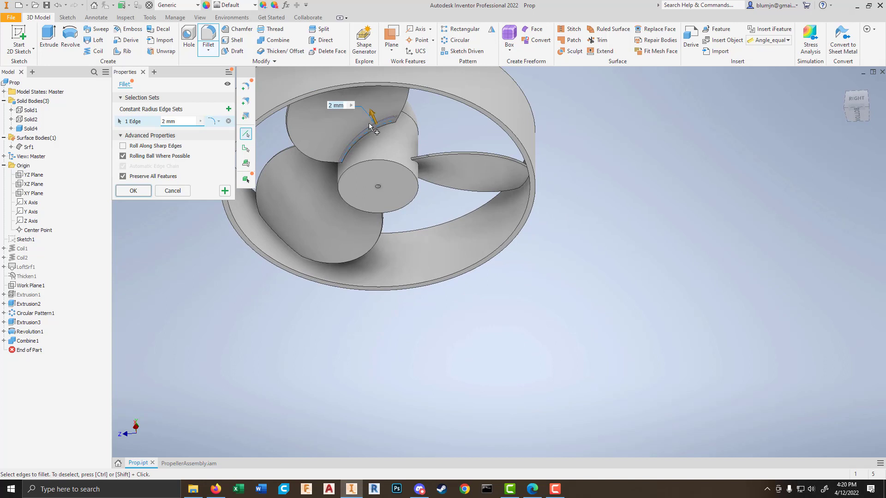
click(362, 143)
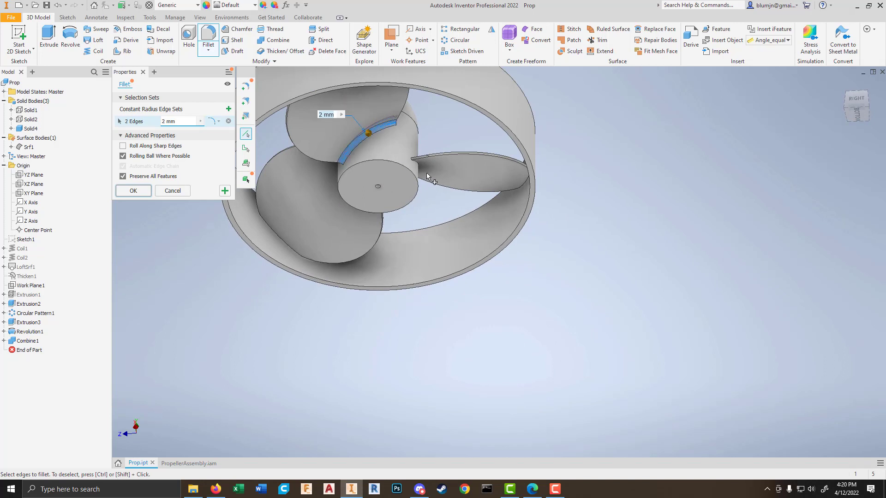
click(185, 195)
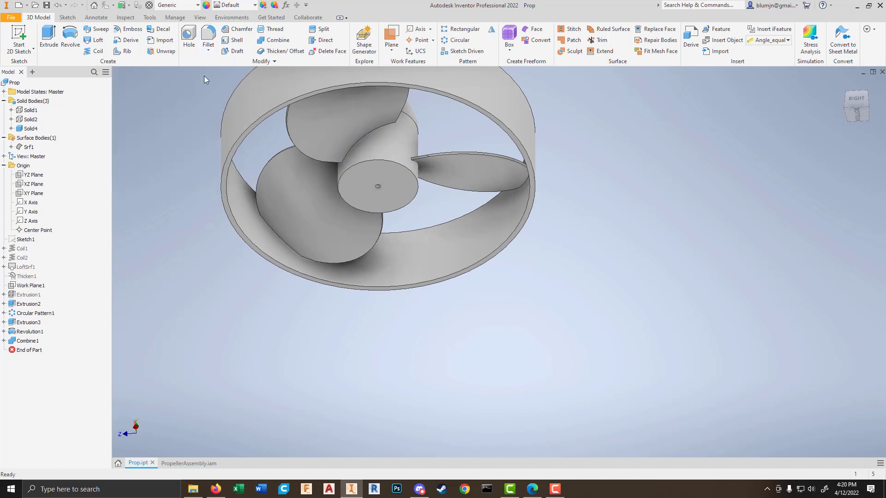
click(209, 49)
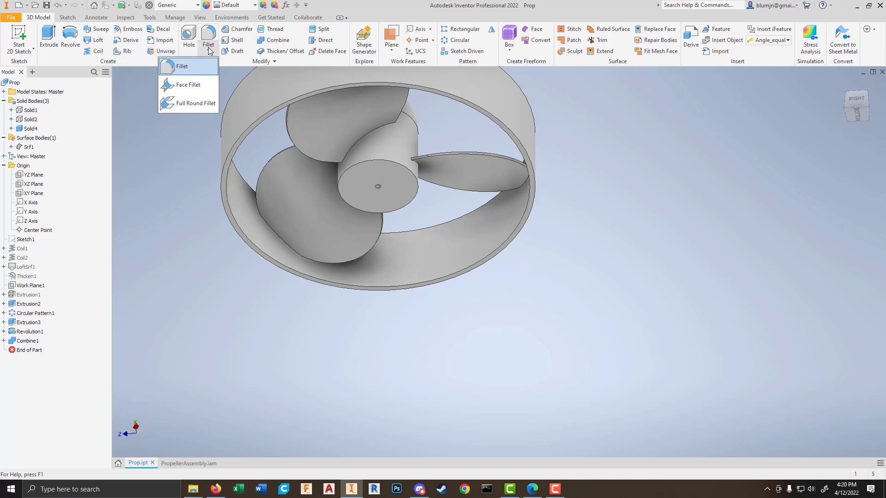
click(210, 51)
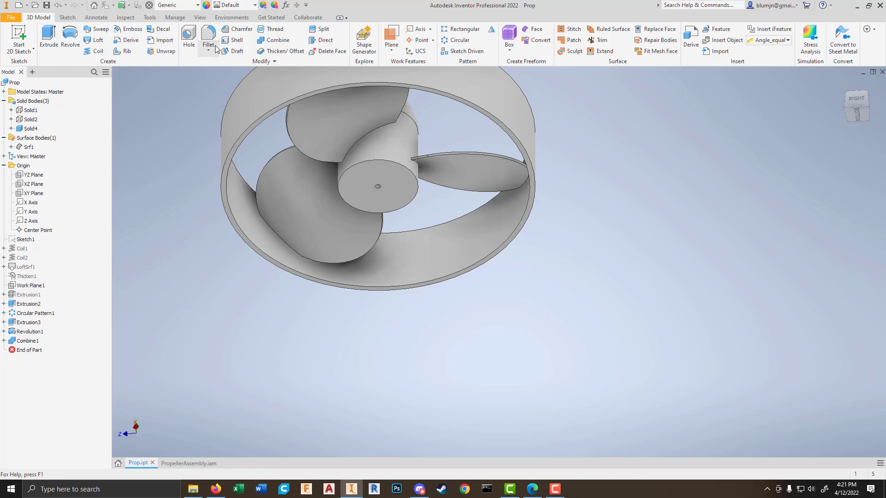
Step: Start a 2 mm chamfer and select the underside edges where the blades meet the hub and the outer ring
click(242, 29)
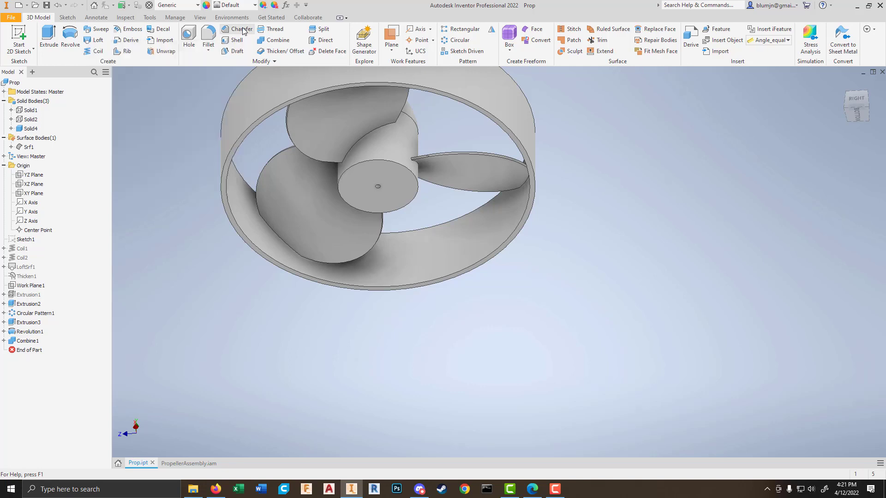
click(357, 148)
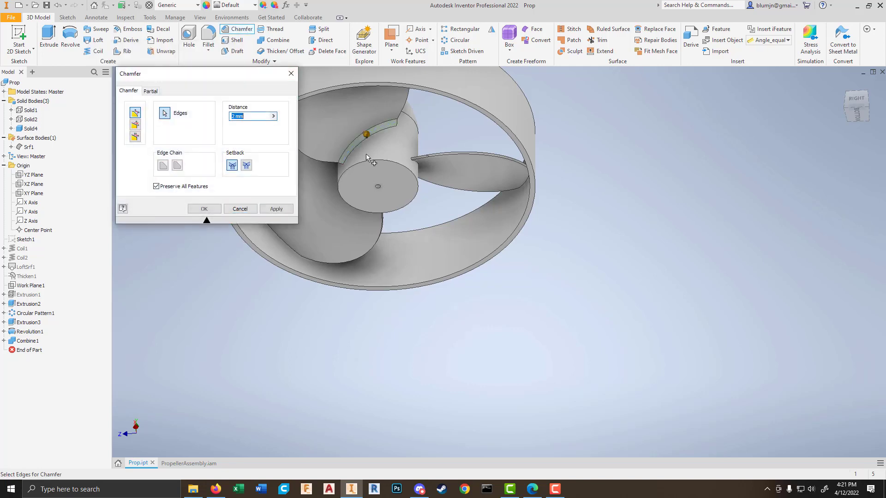
mouse_move(366, 153)
shift+middle_down()
mouse_move(445, 184)
mouse_move(420, 170)
mouse_move(346, 166)
mouse_move(351, 130)
mouse_move(427, 145)
mouse_move(359, 156)
shift+middle_up()
scroll(357, 158, down, 3)
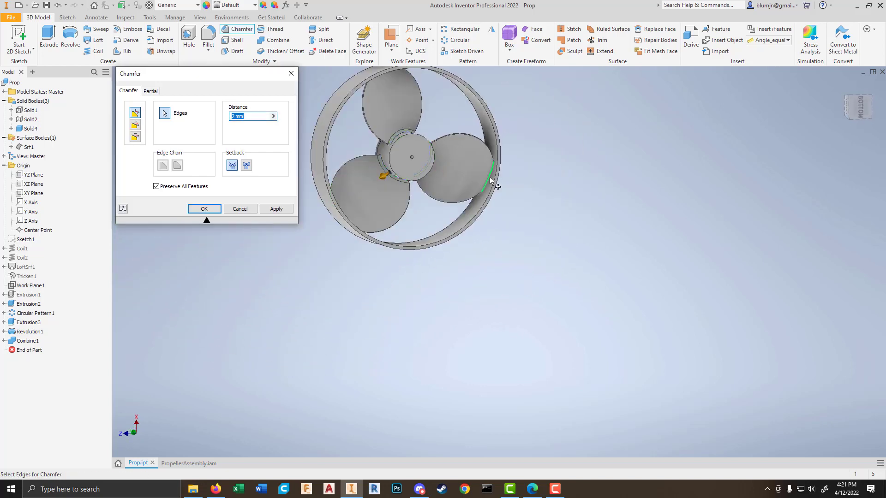
shift+middle_drag(484, 185, 356, 195)
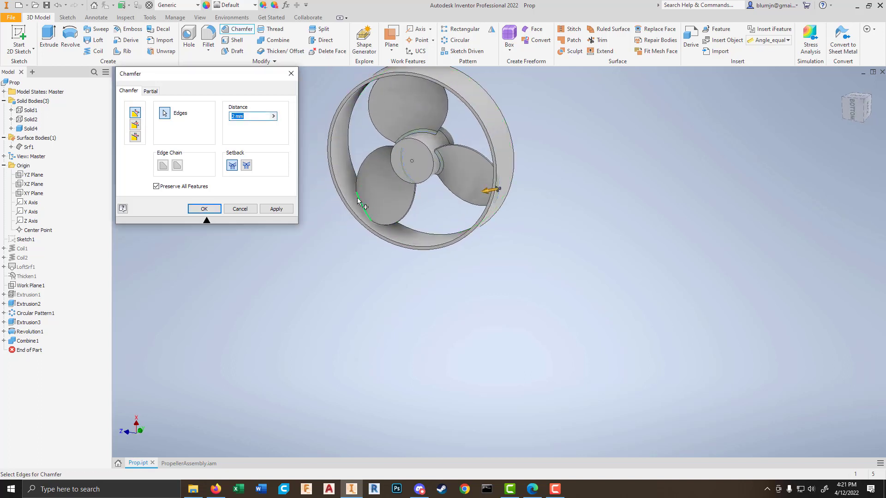
Step: Add the nose-side edges where the blade tips meet the inside of the outer ring to the chamfer selection
shift+middle_drag(407, 184, 227, 153)
shift+middle_drag(568, 214, 510, 184)
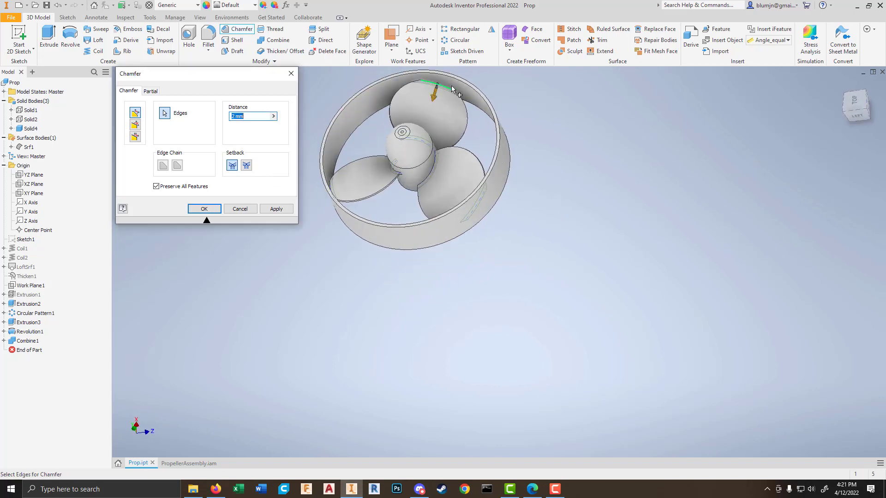
shift+middle_drag(458, 123, 314, 181)
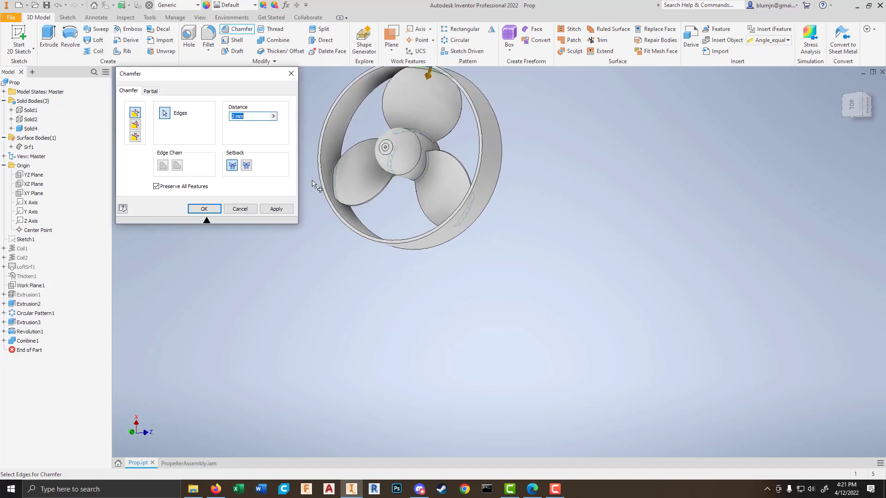
scroll(333, 184, down, 4)
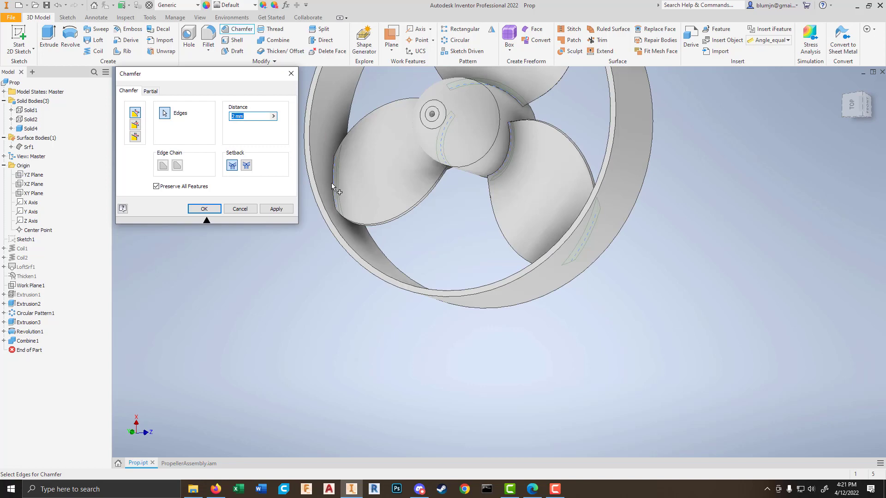
scroll(331, 182, down, 5)
scroll(326, 172, up, 7)
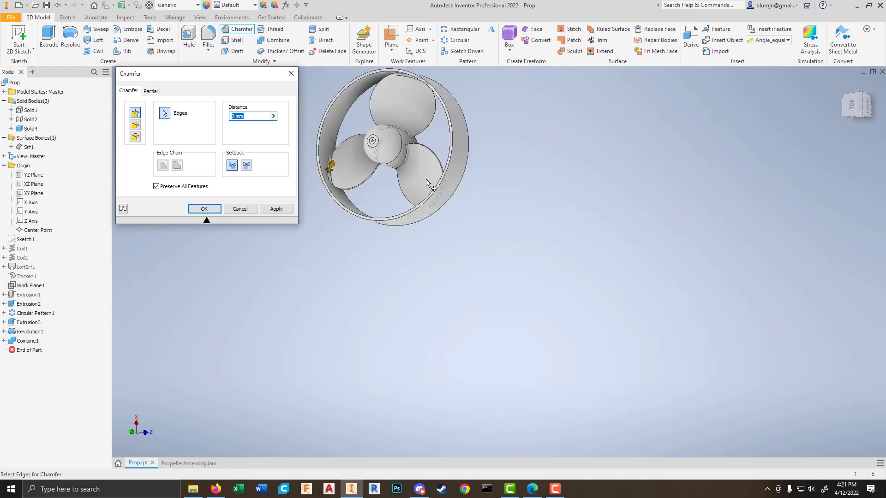
shift+middle_drag(437, 187, 498, 198)
scroll(468, 211, down, 3)
scroll(468, 212, down, 3)
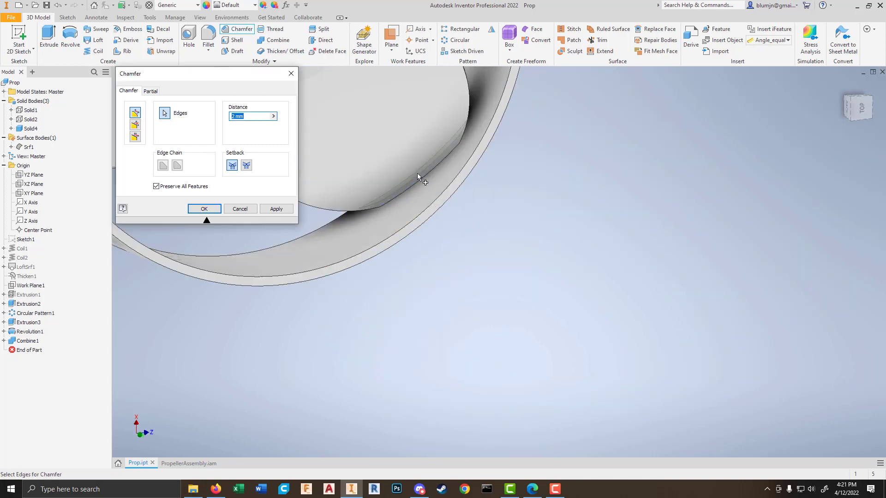
scroll(495, 198, up, 4)
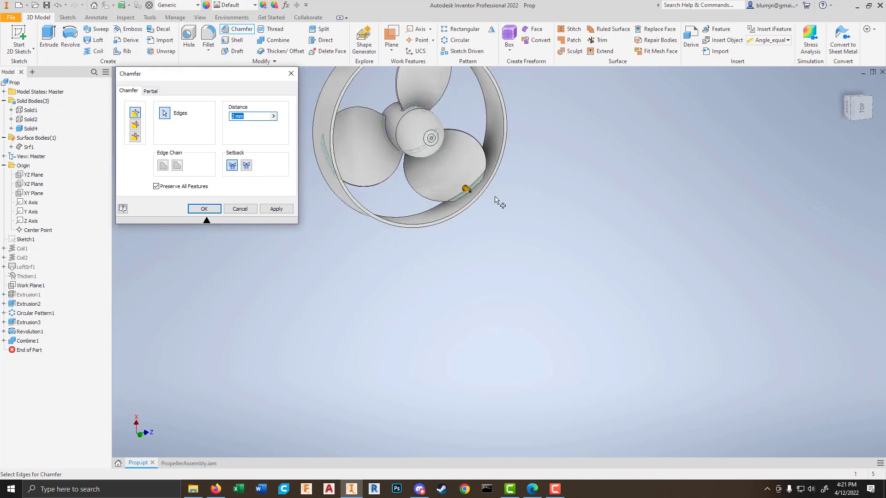
shift+middle_drag(495, 198, 465, 167)
scroll(364, 116, down, 3)
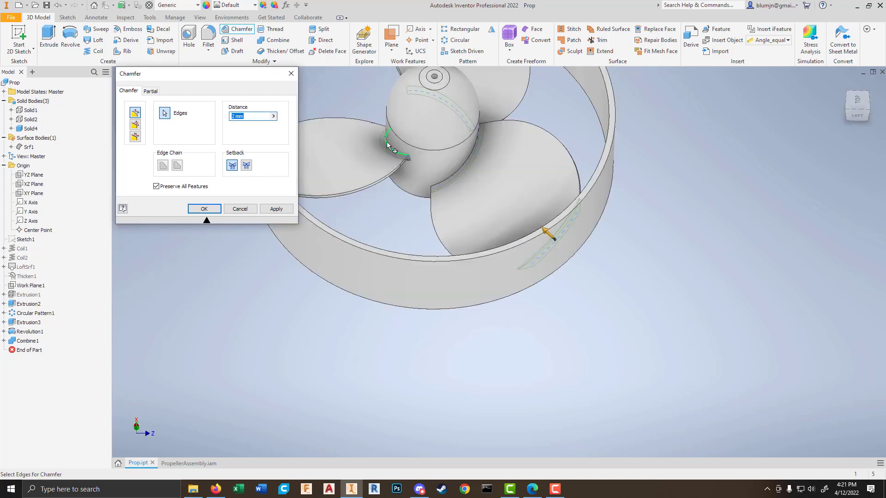
Step: Add the nose-side edges where the blade roots meet the hub to the chamfer selection
click(388, 144)
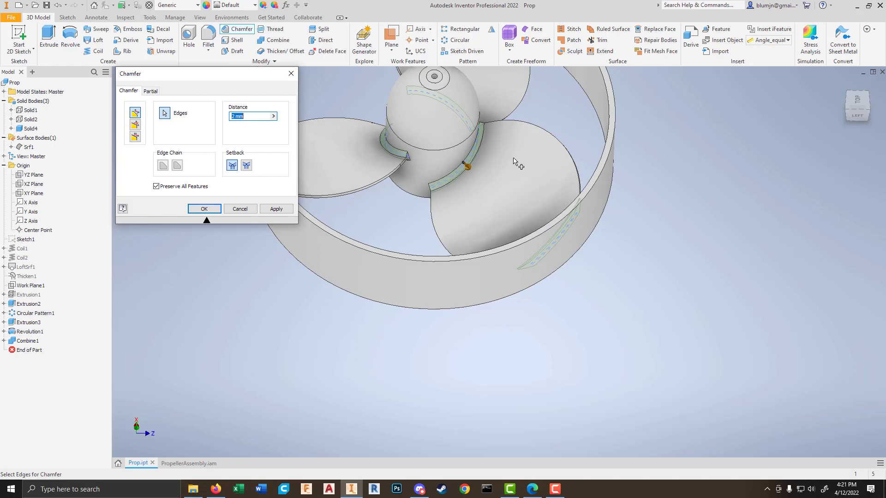
shift+middle_drag(504, 160, 447, 139)
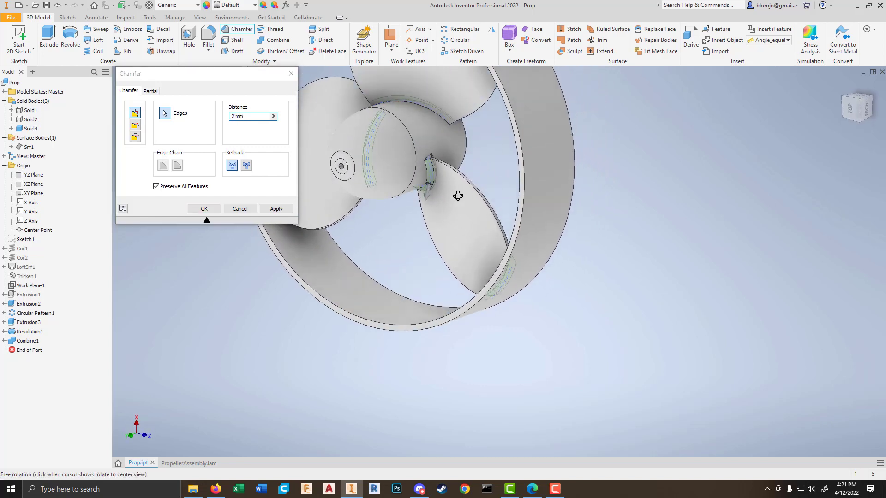
click(444, 122)
scroll(424, 144, down, 5)
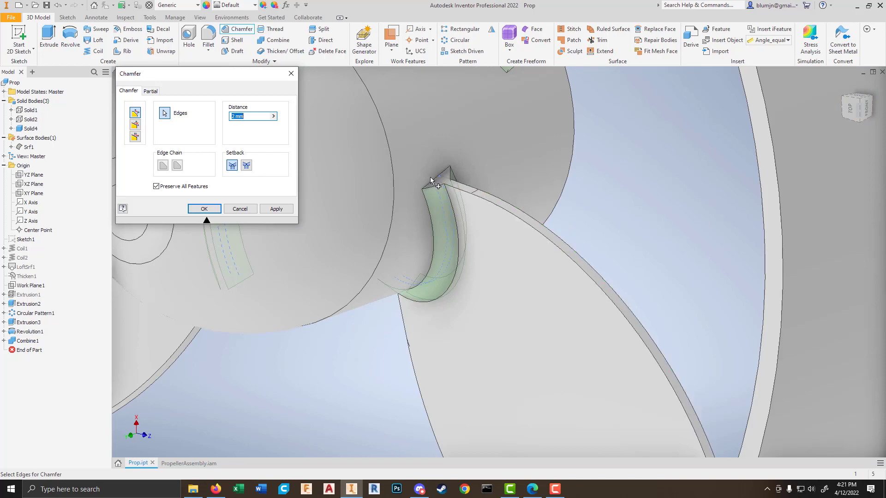
Step: Begin adding the short end edges of the blade roots at the hub to the chamfer selection
click(438, 178)
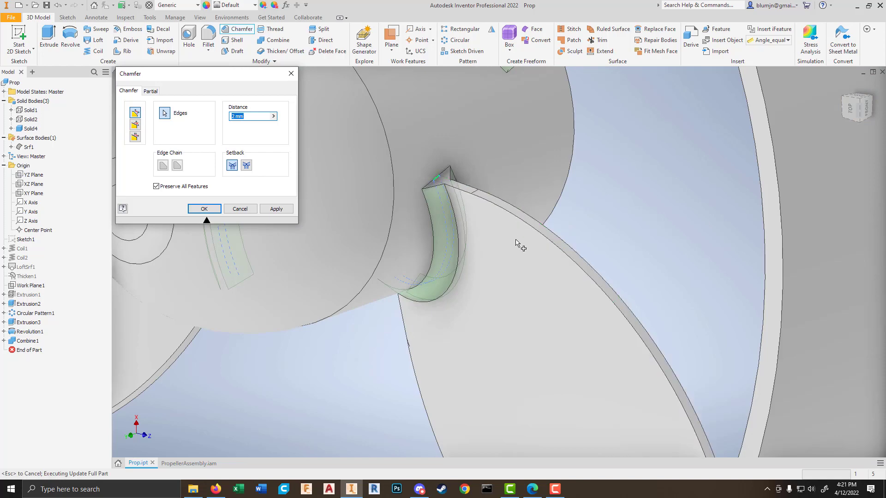
scroll(498, 213, up, 3)
scroll(498, 213, up, 4)
shift+middle_drag(507, 202, 477, 179)
scroll(482, 124, down, 5)
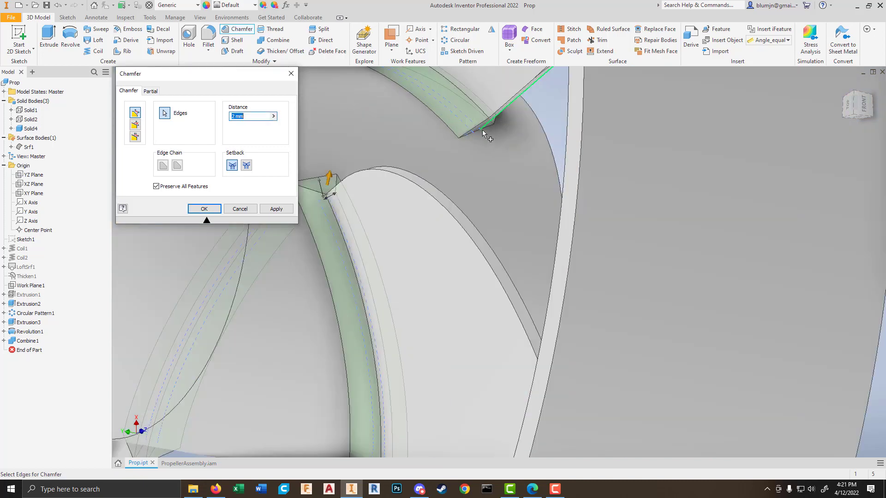
click(478, 131)
scroll(493, 162, up, 5)
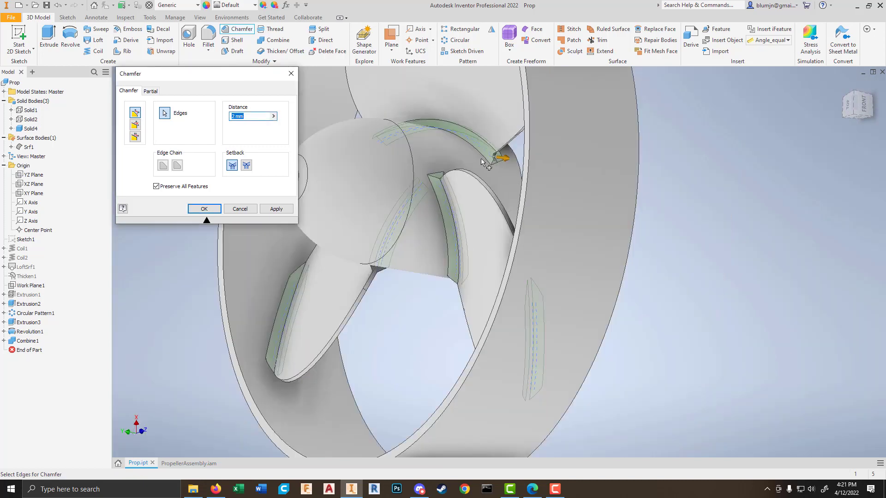
Step: Add the remaining short end edges of the blade roots around the hub to the chamfer selection
shift+middle_drag(494, 163, 595, 291)
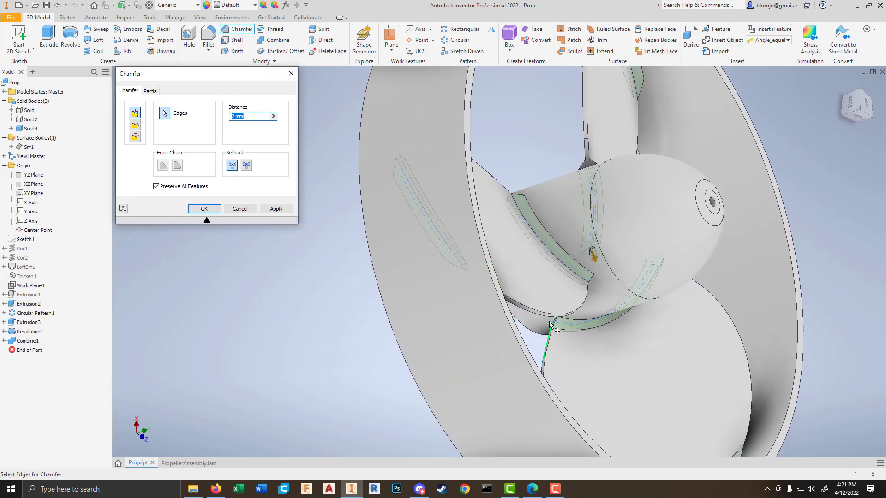
scroll(555, 325, down, 5)
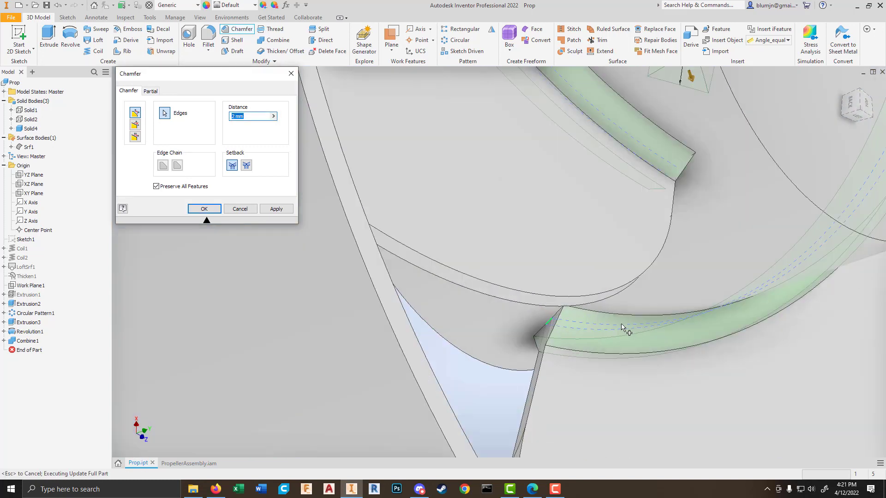
shift+middle_drag(498, 214, 446, 213)
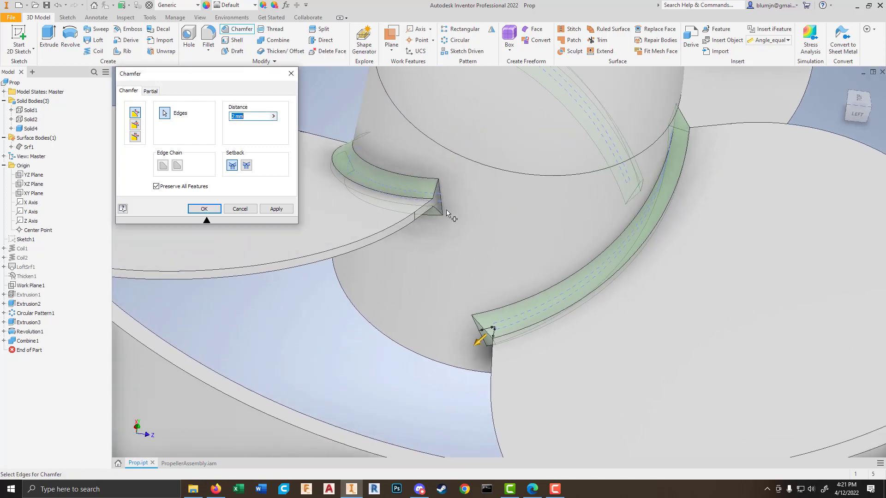
scroll(485, 179, up, 3)
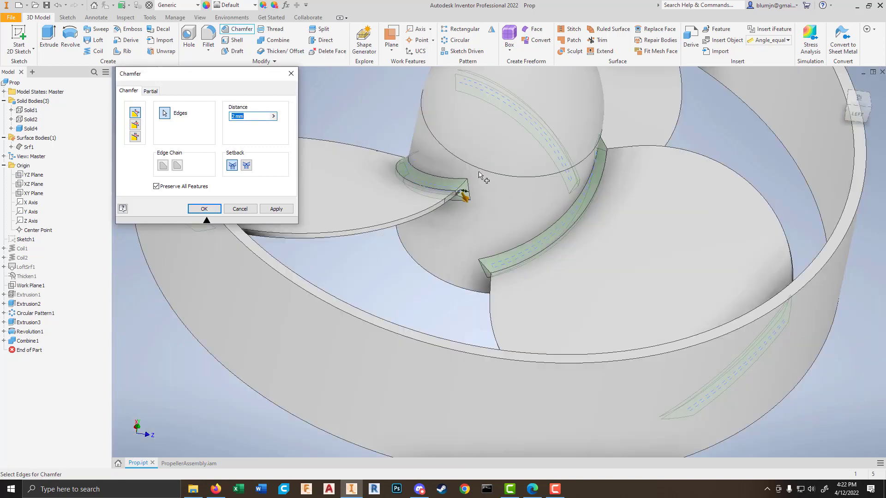
shift+middle_drag(483, 179, 535, 200)
middle_drag(392, 320, 507, 318)
scroll(505, 317, down, 2)
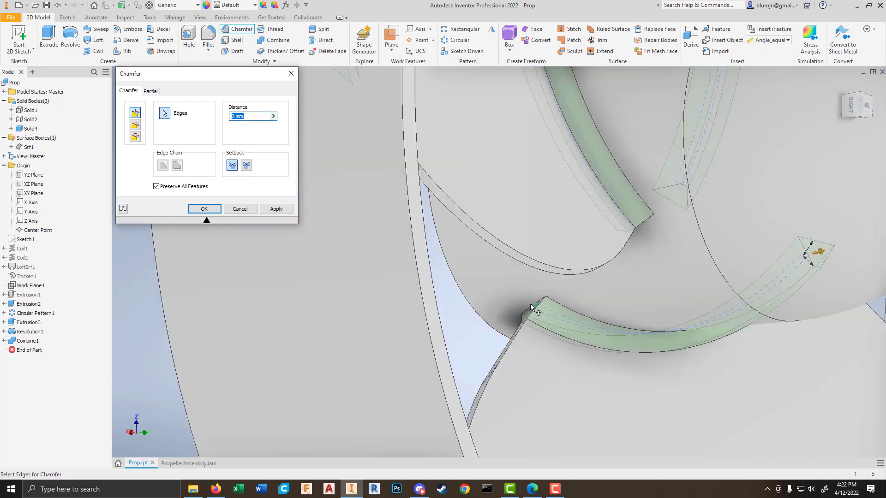
click(533, 306)
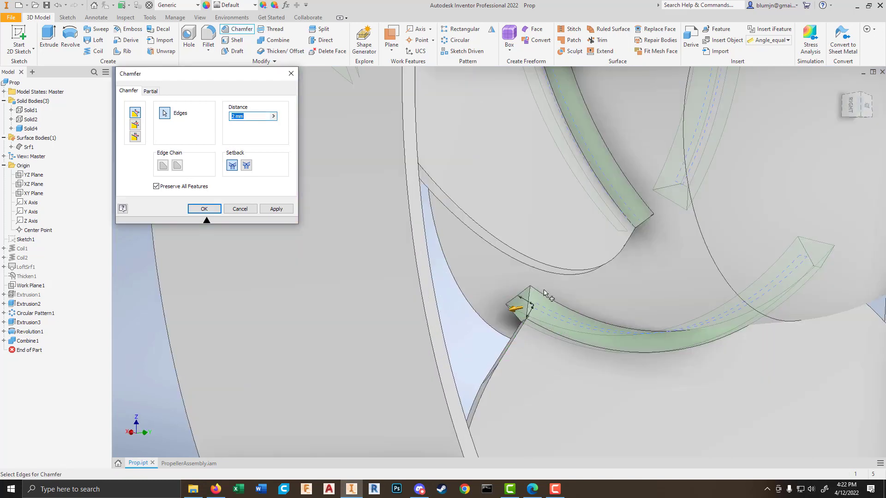
shift+middle_drag(543, 293, 569, 437)
scroll(569, 437, up, 2)
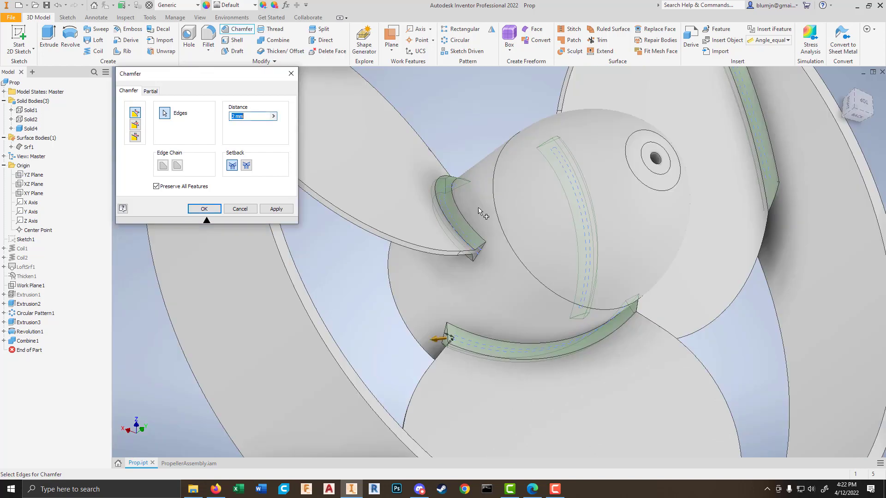
scroll(477, 263, down, 3)
click(501, 270)
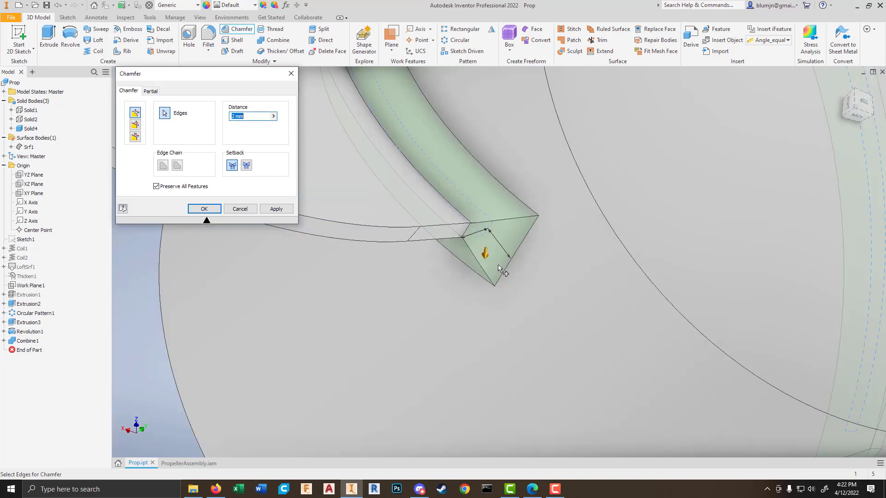
Step: Add the short end edges of the blade tips along the outer ring's inner wall to the chamfer selection
scroll(503, 264, up, 3)
shift+middle_drag(485, 251, 529, 264)
scroll(462, 302, up, 8)
scroll(508, 253, down, 6)
scroll(536, 249, down, 3)
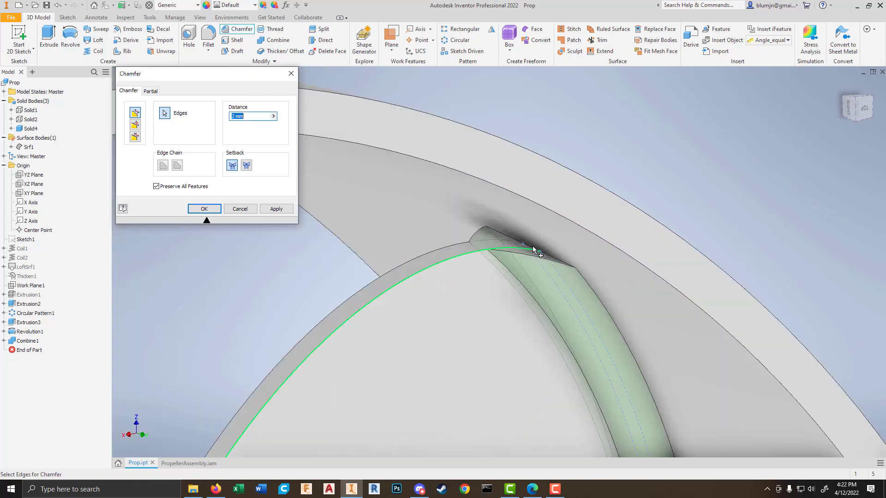
shift+middle_drag(514, 279, 462, 246)
scroll(450, 353, down, 3)
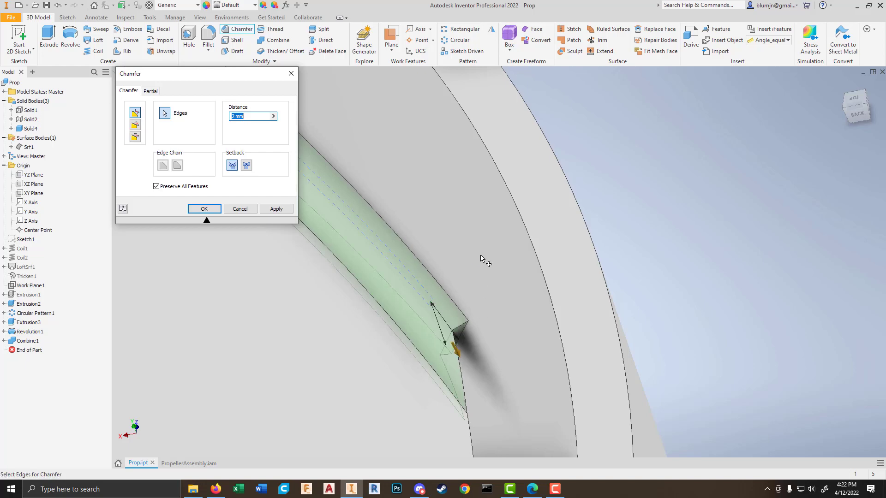
scroll(483, 261, up, 4)
scroll(487, 290, down, 4)
mouse_move(493, 300)
shift+middle_down()
mouse_move(475, 286)
mouse_move(495, 292)
shift+middle_up()
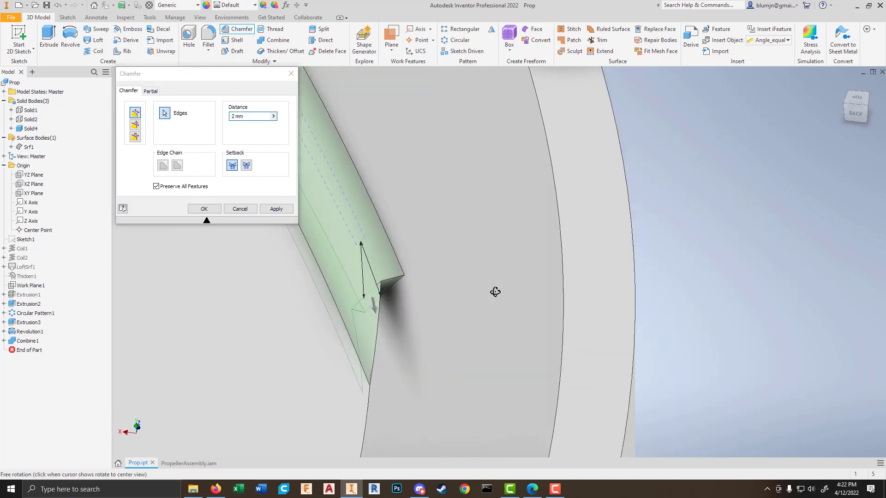
scroll(495, 291, up, 4)
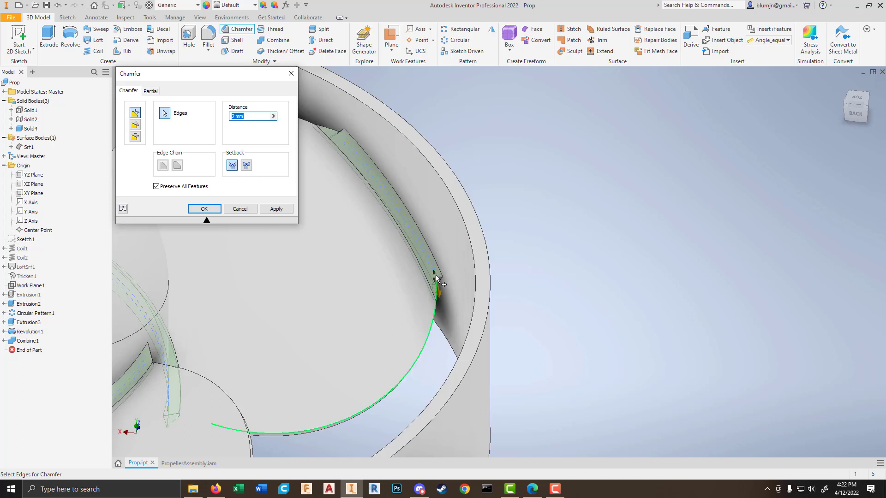
scroll(436, 277, down, 5)
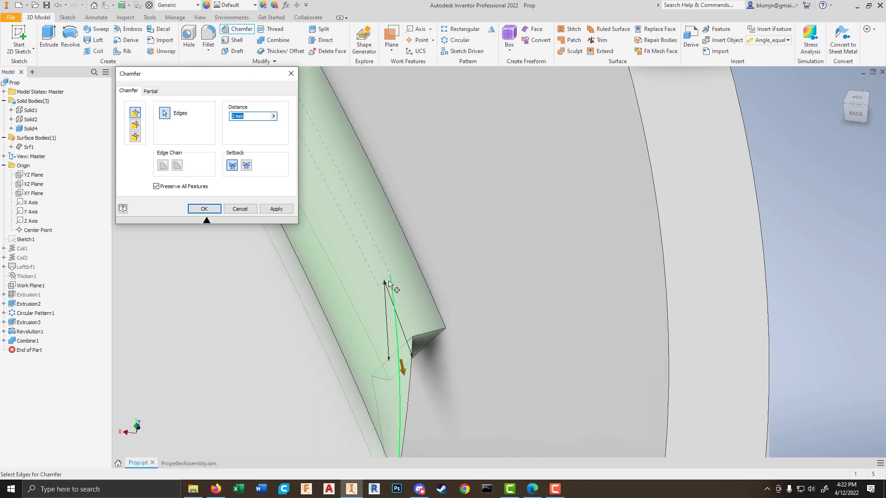
shift+middle_drag(427, 305, 676, 487)
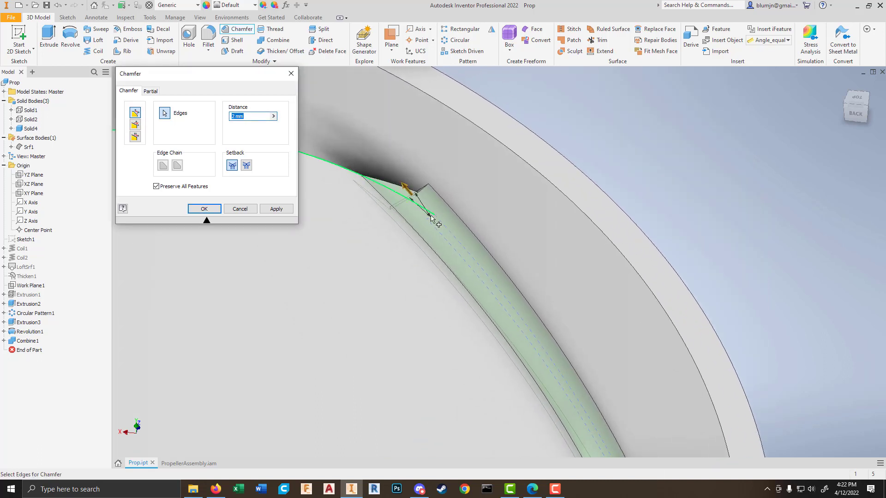
scroll(433, 218, down, 3)
scroll(486, 287, up, 8)
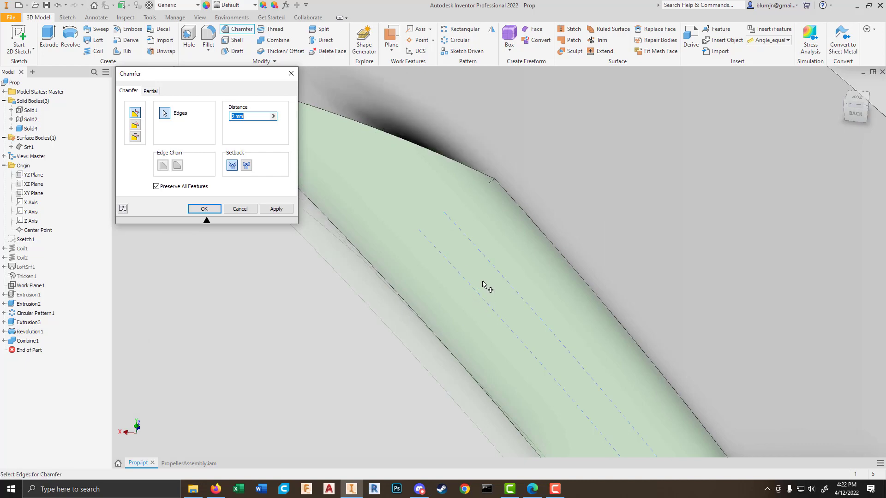
Step: Apply the 2 mm chamfer to all selected blade junction edges and close the chamfer settings
click(274, 210)
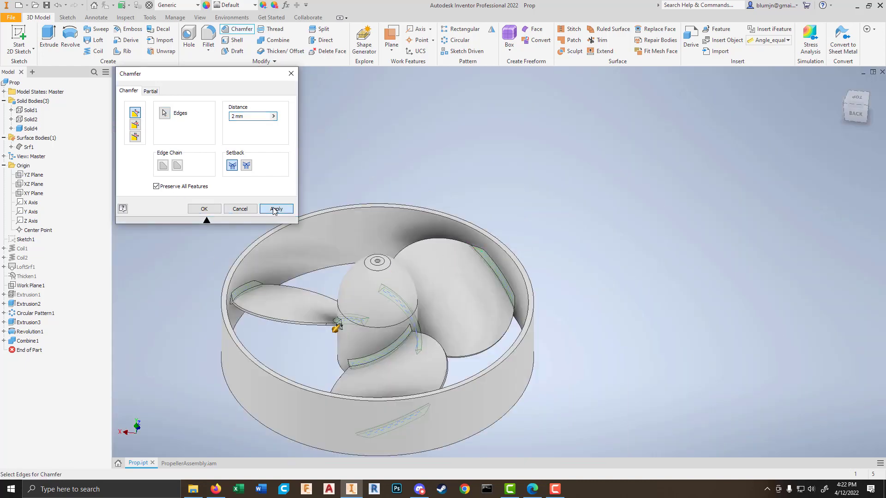
click(292, 75)
shift+middle_drag(395, 297, 371, 312)
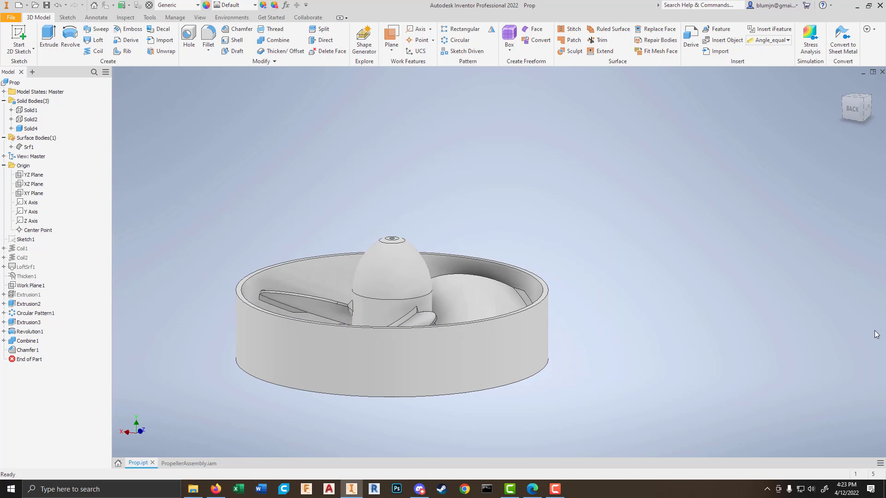
shift+middle_drag(634, 264, 602, 284)
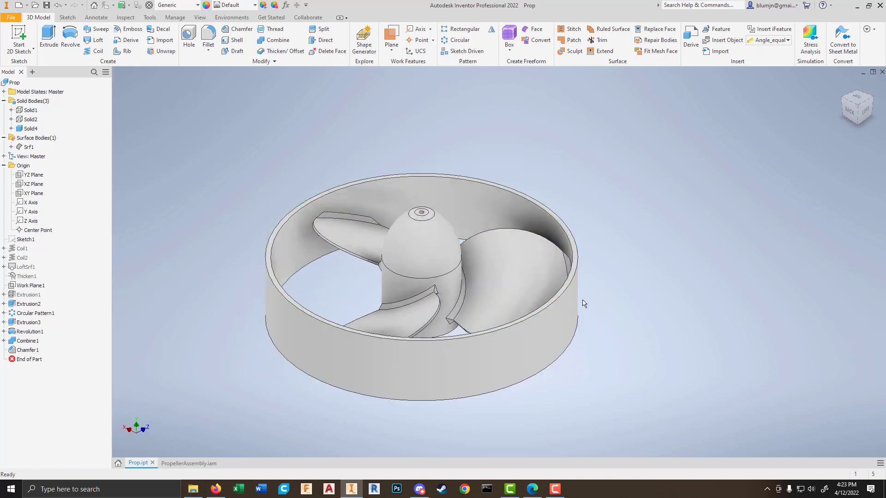
Step: Switch to the PropellerAssembly document and examine the updated propeller and its position relative to the bevel gears from the side and below
click(188, 463)
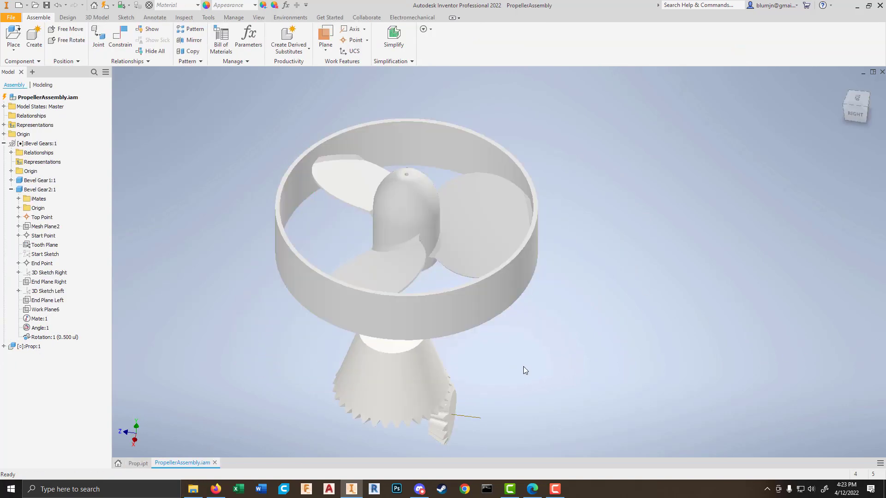
shift+middle_drag(530, 373, 480, 364)
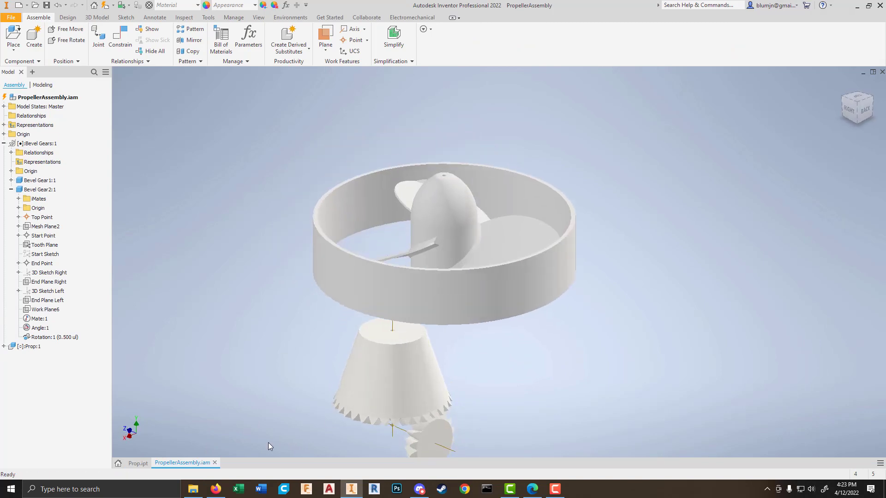
click(139, 464)
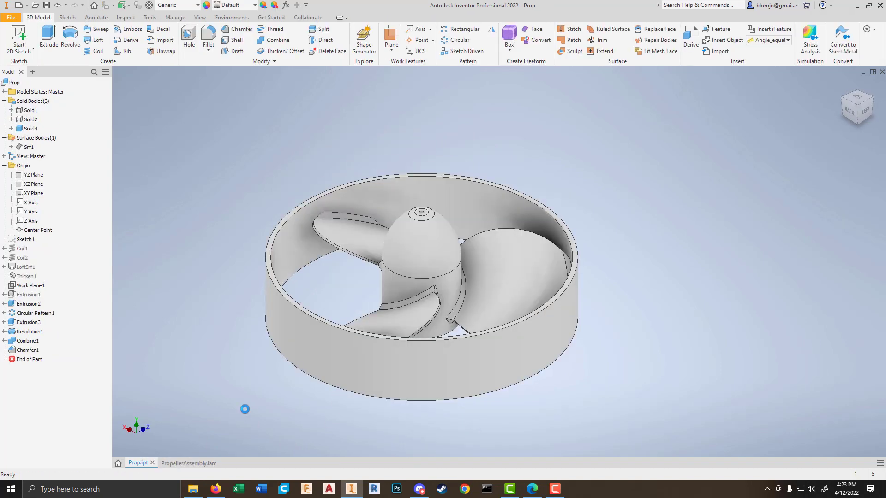
click(190, 464)
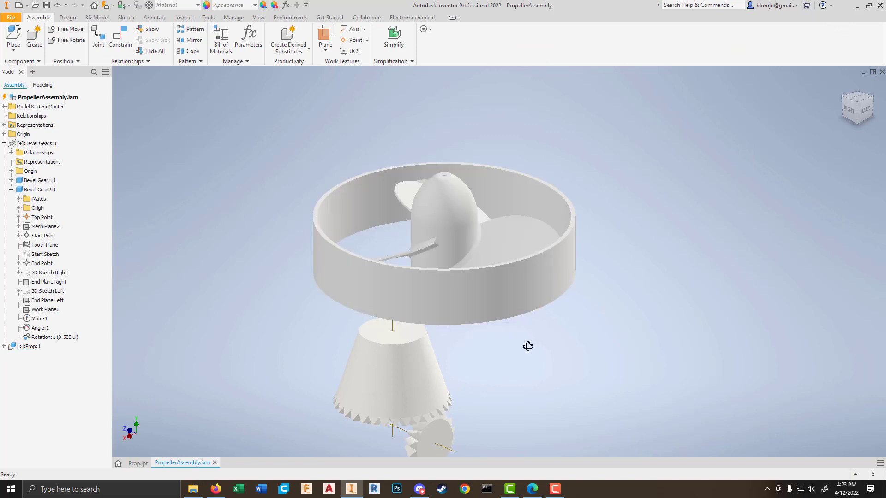
shift+middle_drag(528, 346, 459, 336)
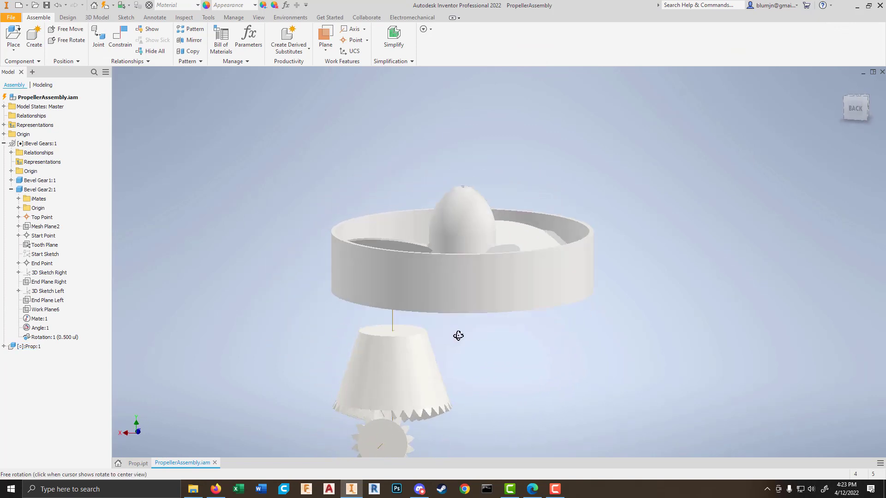
shift+middle_drag(548, 335, 586, 306)
key(Escape)
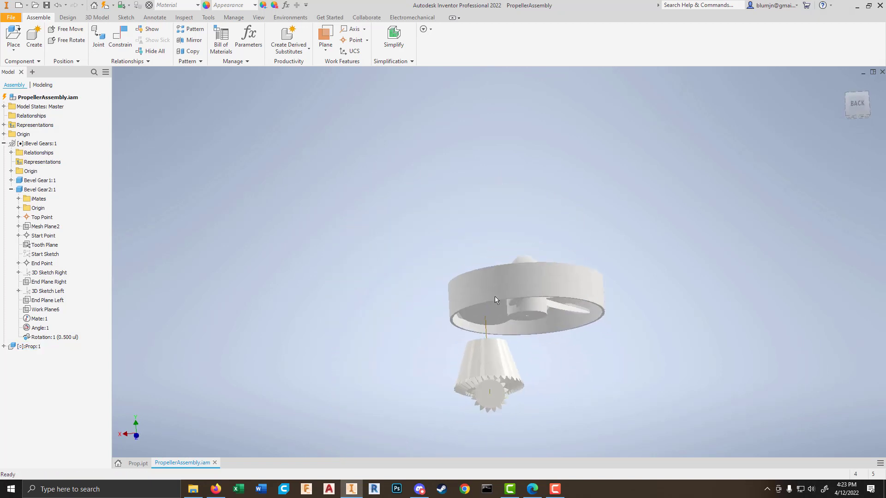